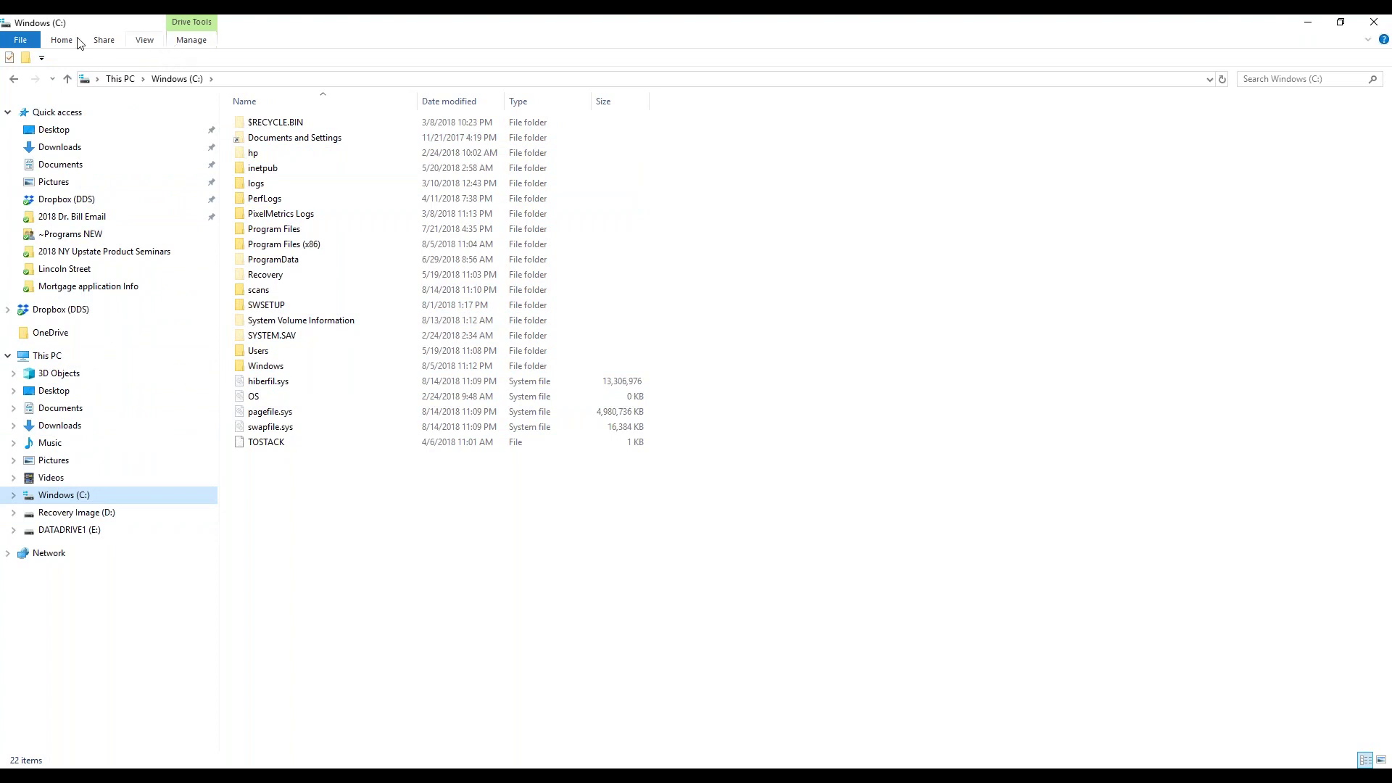
Step: Create a new folder named 'Power Agent Folder' at the root of Windows (C:) and open it
{"action": "right_click", "coordinate": [97, 486]}
{"action": "right_click", "coordinate": [91, 496]}
{"action": "mouse_move", "coordinate": [149, 469]}
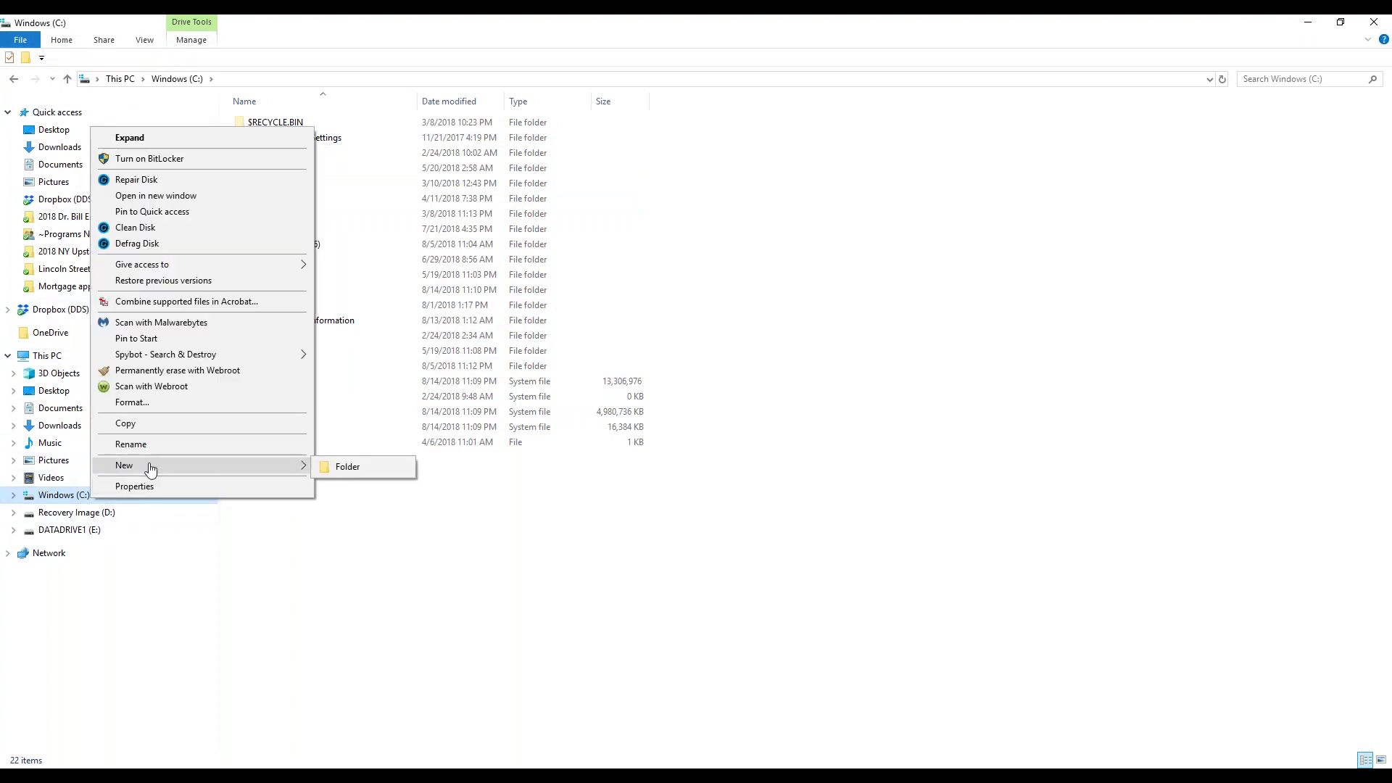
{"action": "left_click", "coordinate": [347, 466]}
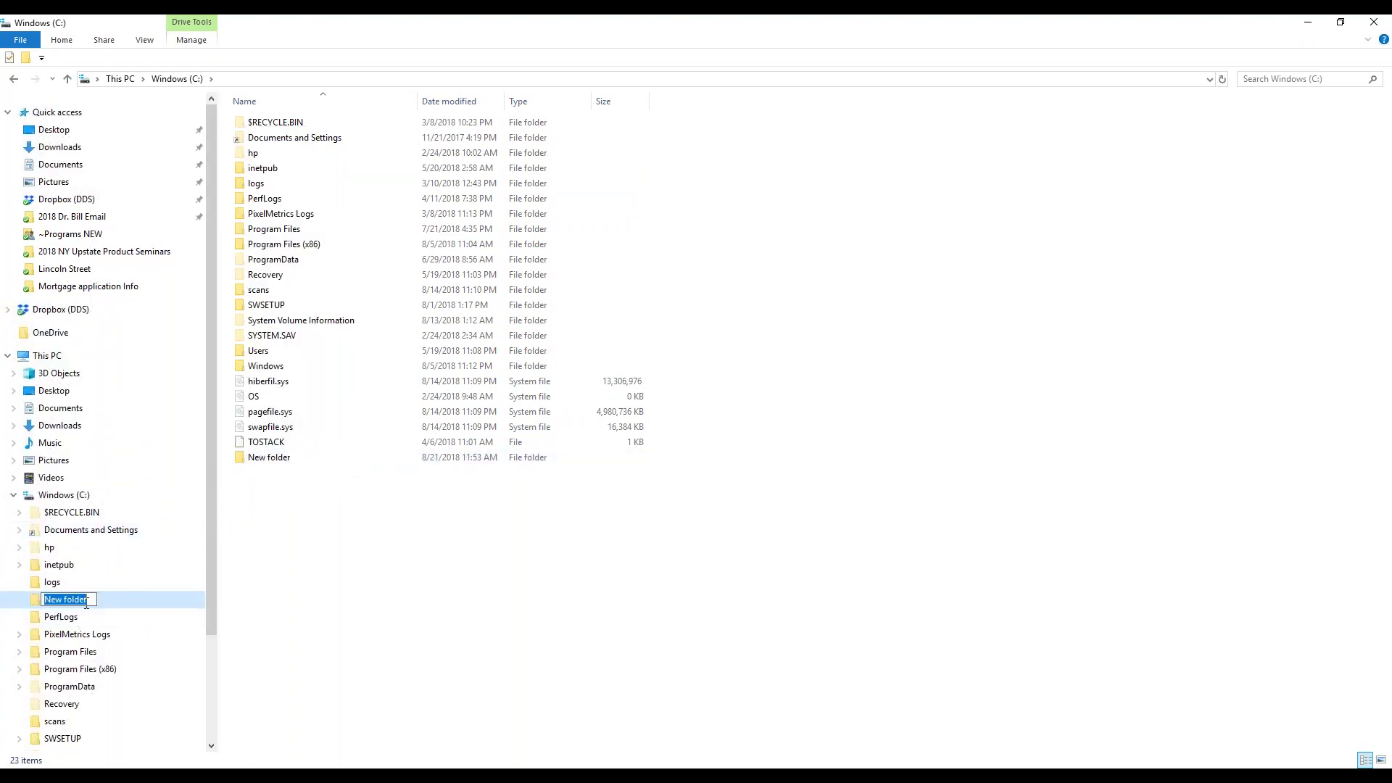
{"action": "type", "text": "Power A"}
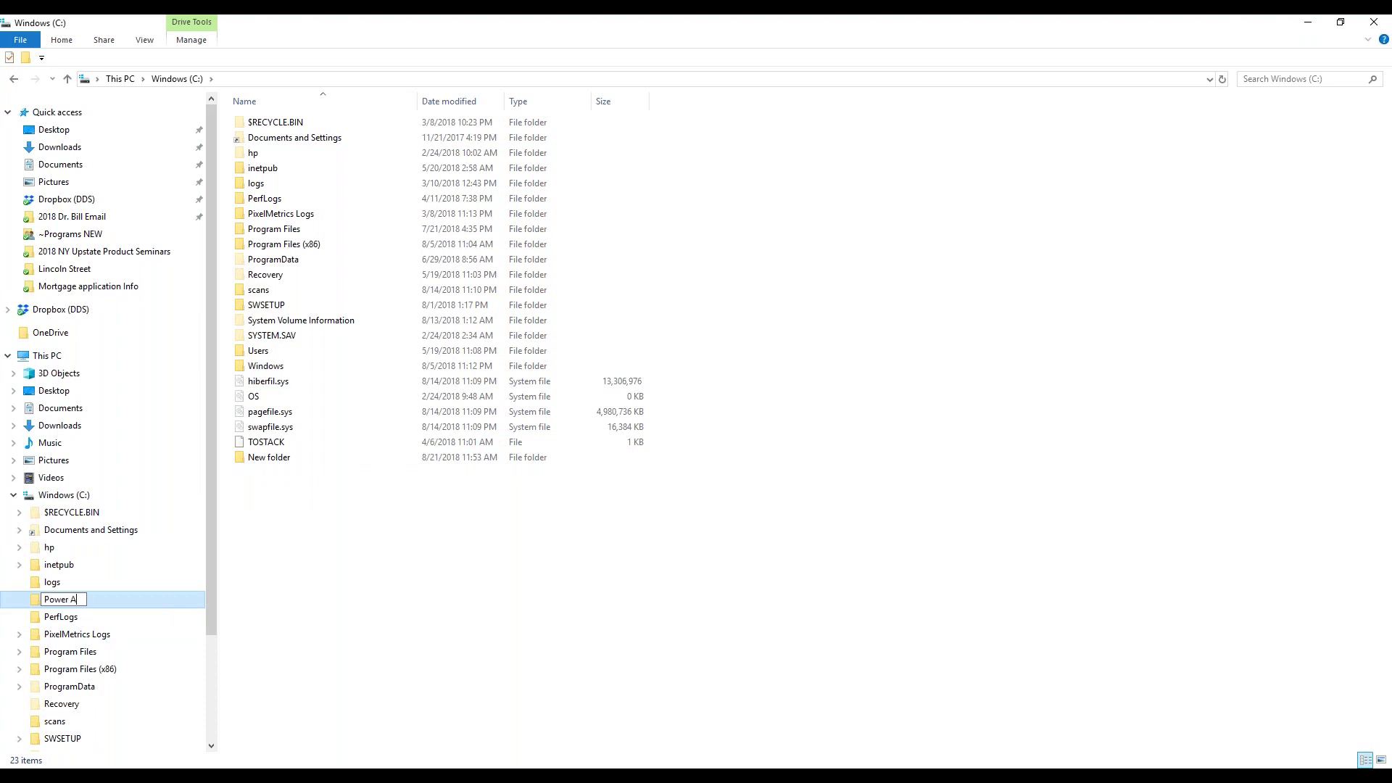
{"action": "type", "text": "gent Folder"}
{"action": "key", "text": "Return"}
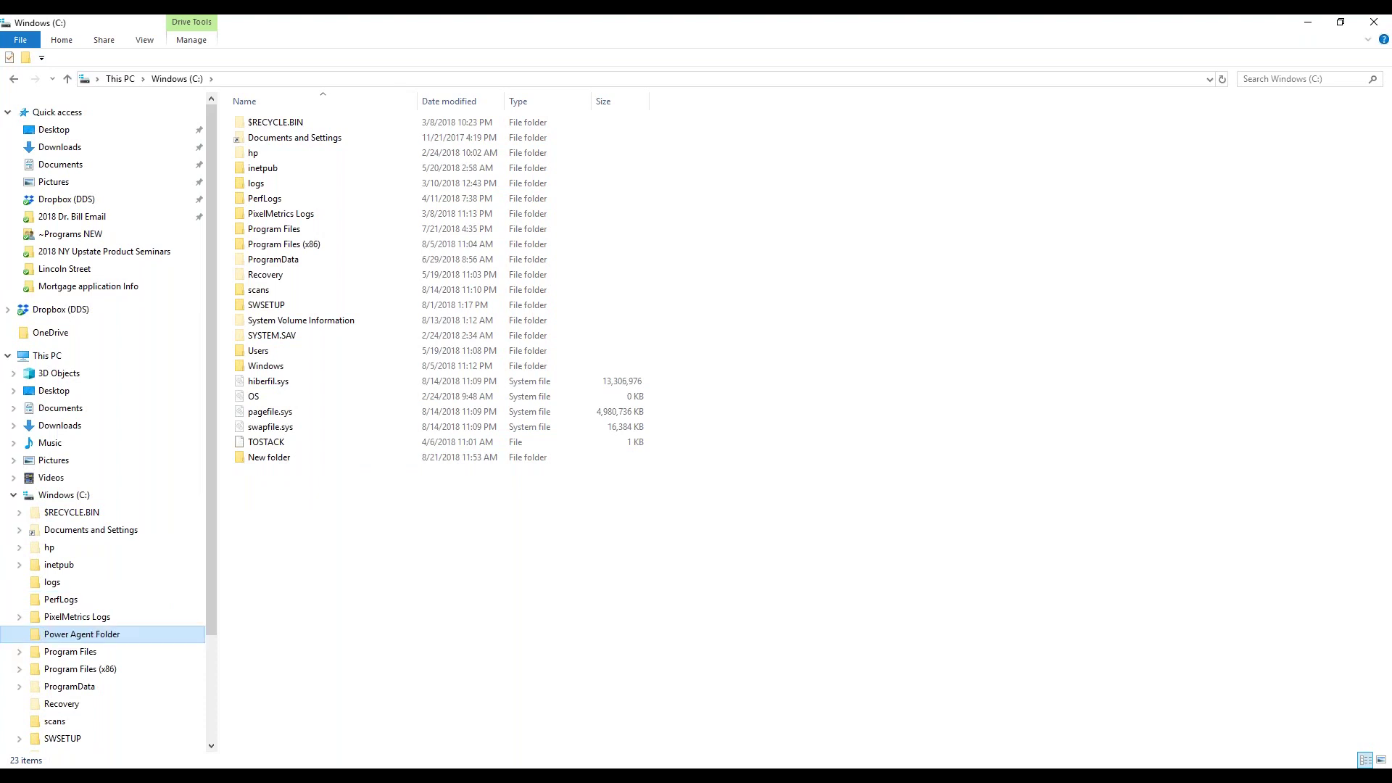
{"action": "left_click", "coordinate": [118, 639]}
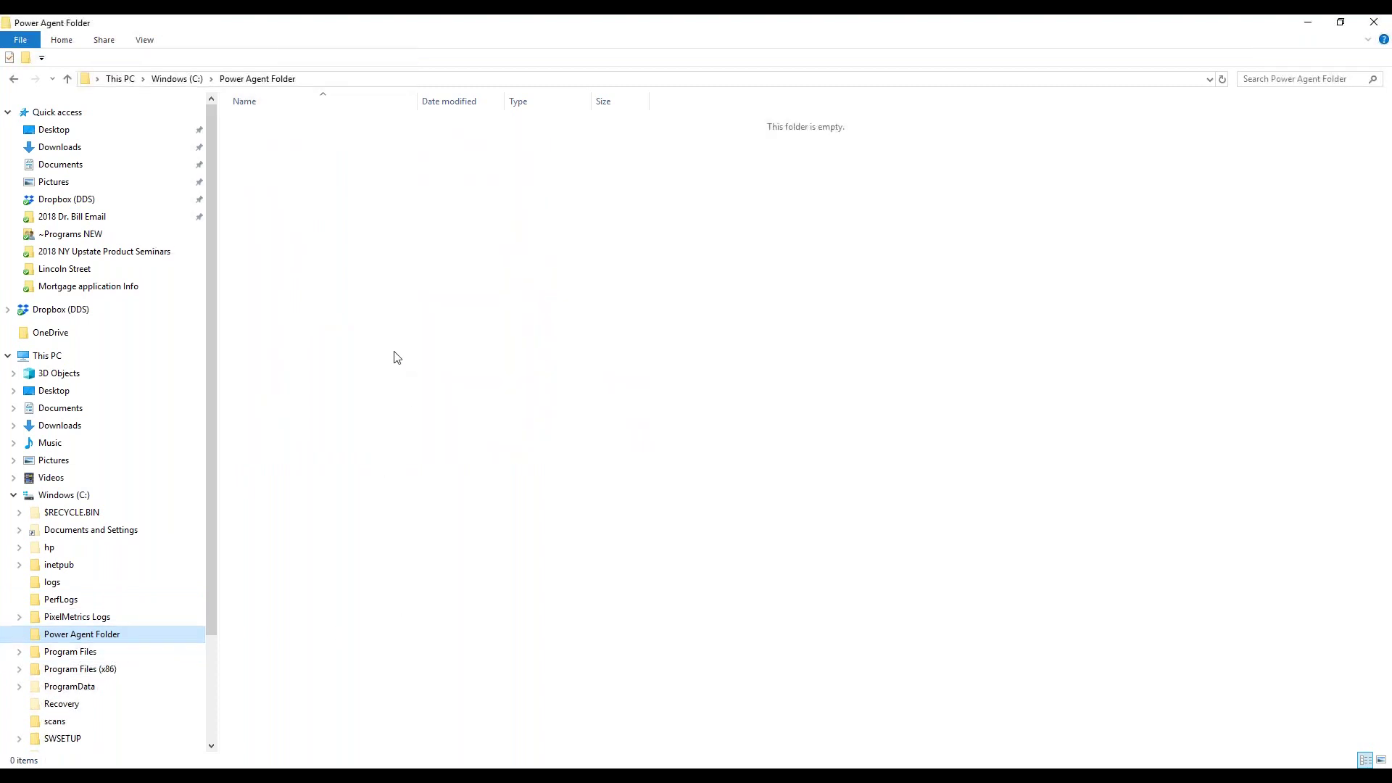
Step: Create a subfolder named 'Prospecting' inside Power Agent Folder
{"action": "right_click", "coordinate": [357, 348]}
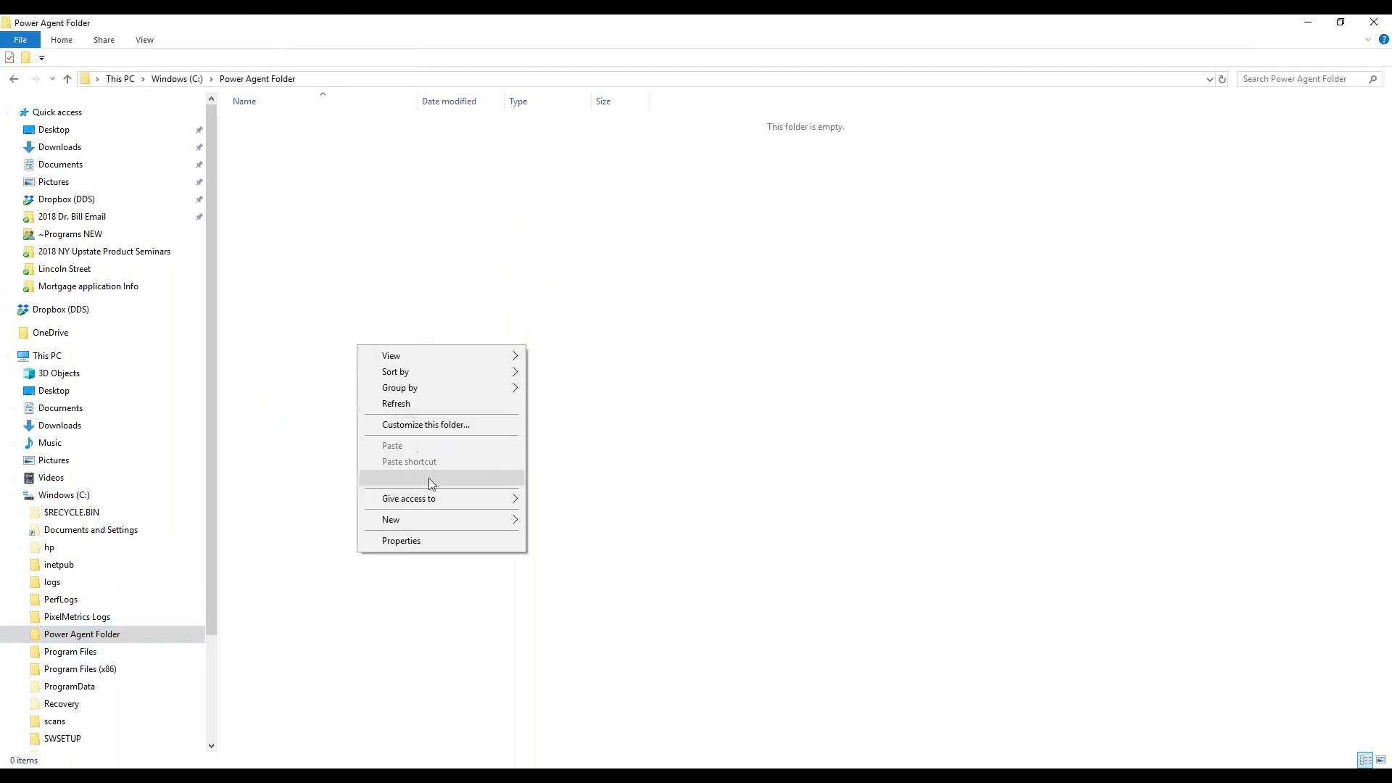
{"action": "mouse_move", "coordinate": [471, 519]}
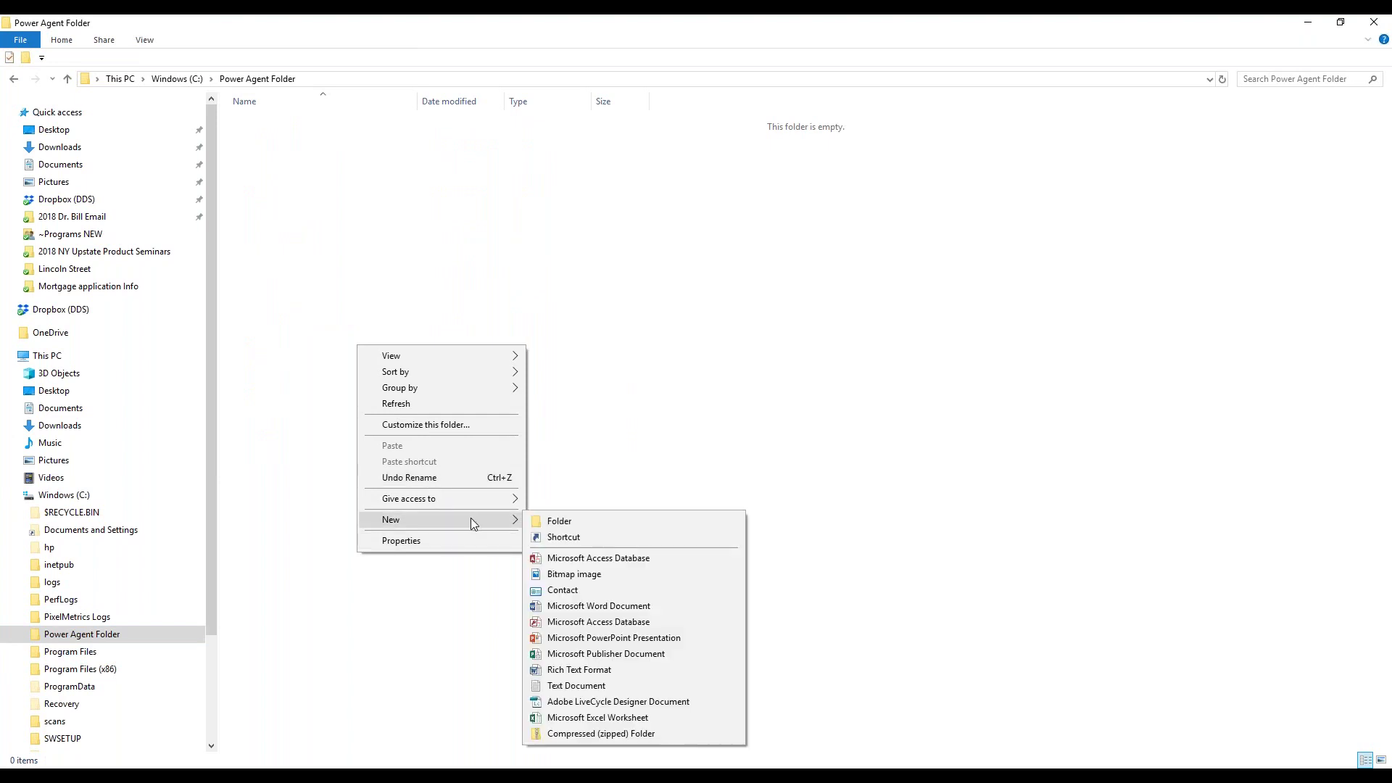
{"action": "left_click", "coordinate": [570, 523]}
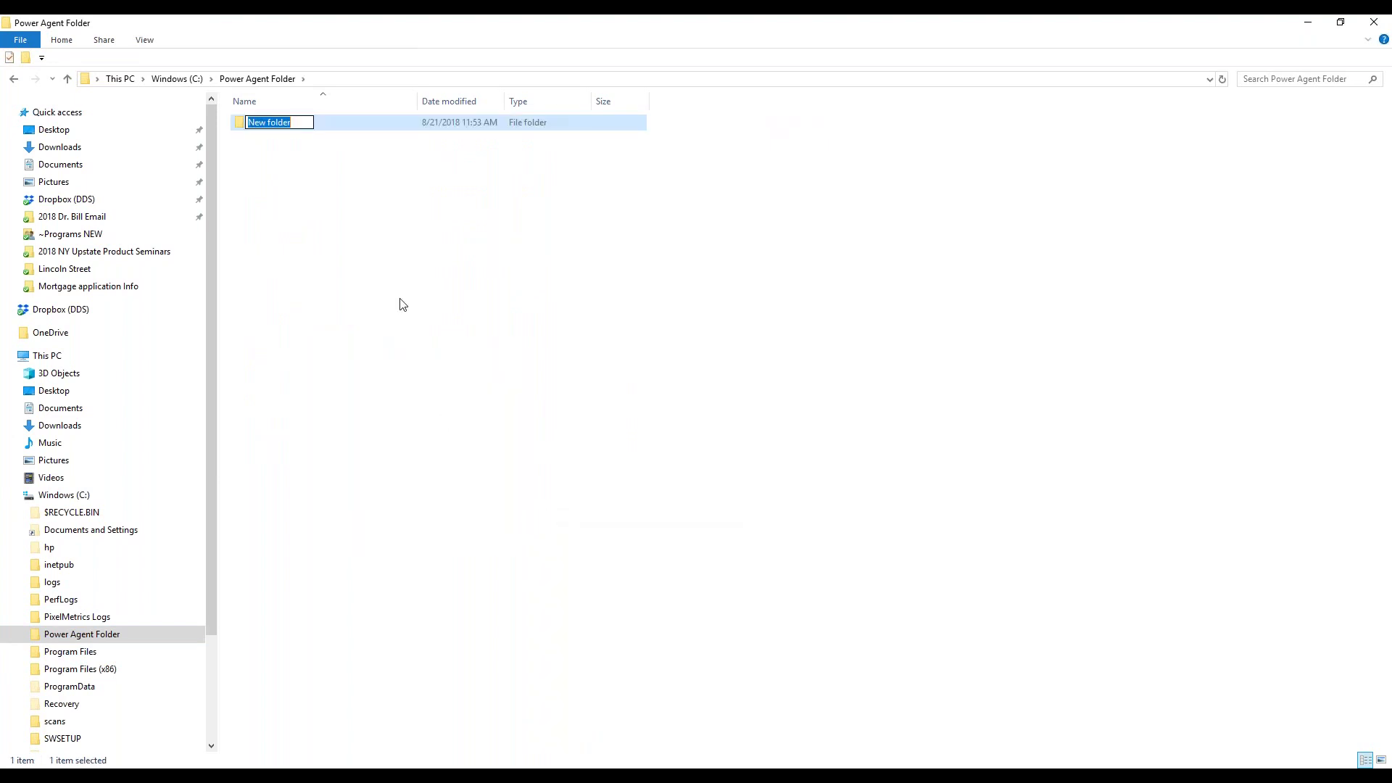
{"action": "type", "text": "Prospecting"}
{"action": "key", "text": "Return"}
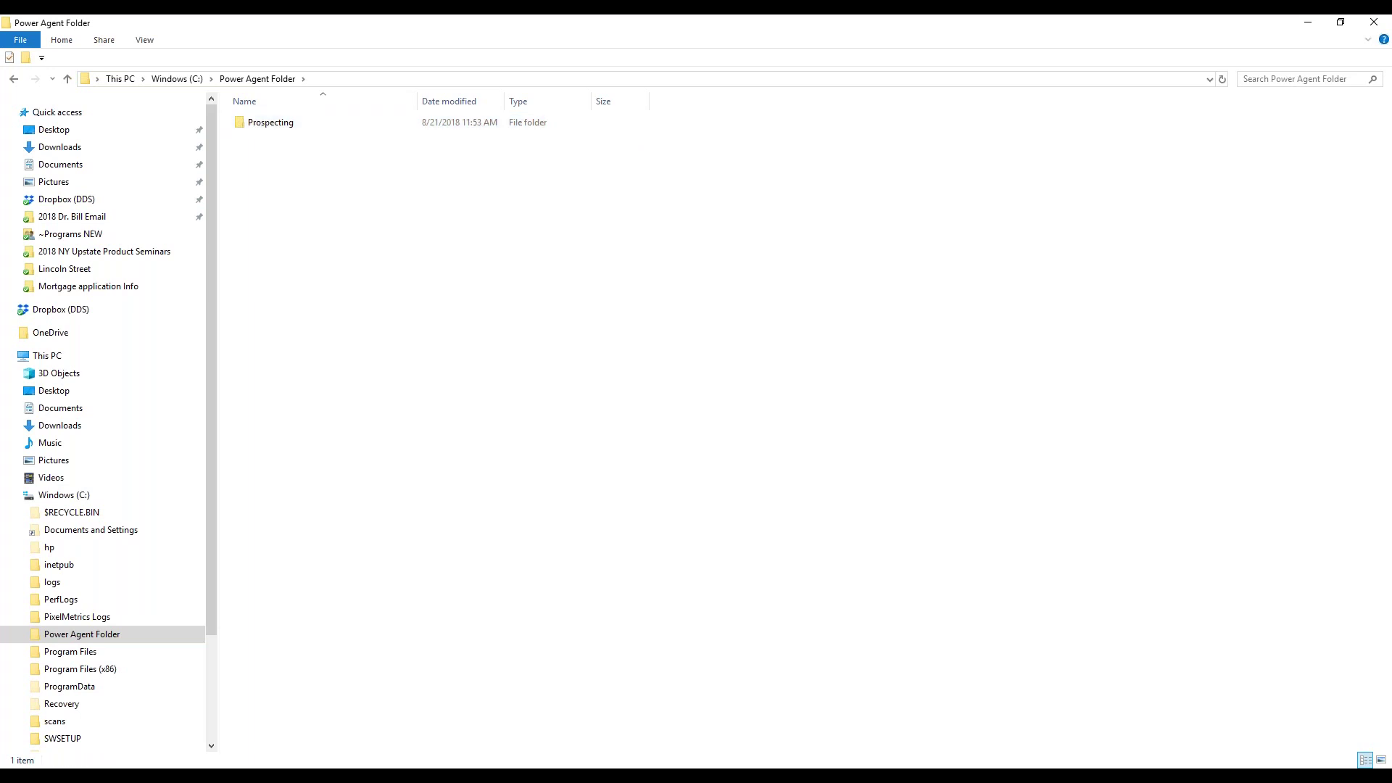
Step: Add a second subfolder named 'Immediate' next to Prospecting
{"action": "right_click", "coordinate": [400, 298]}
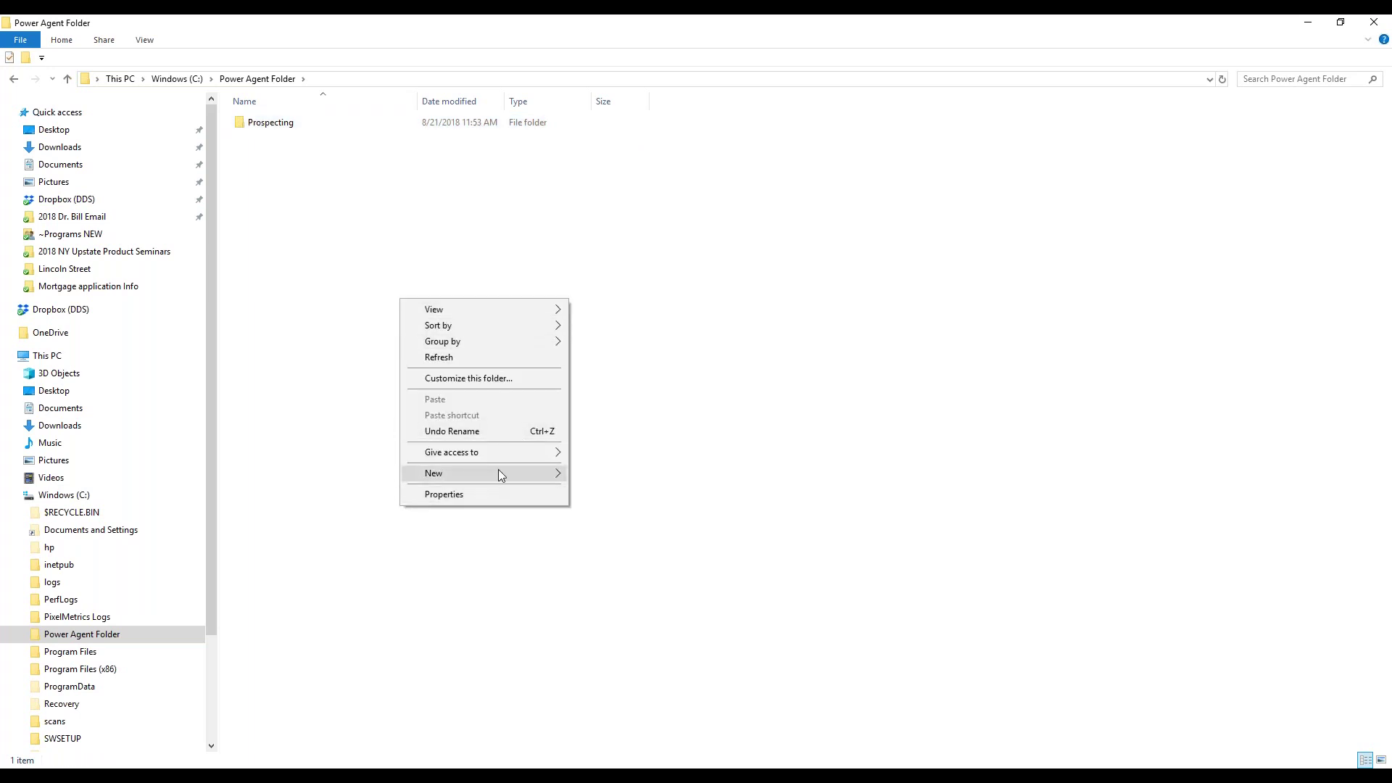
{"action": "mouse_move", "coordinate": [500, 473]}
{"action": "left_click", "coordinate": [616, 473]}
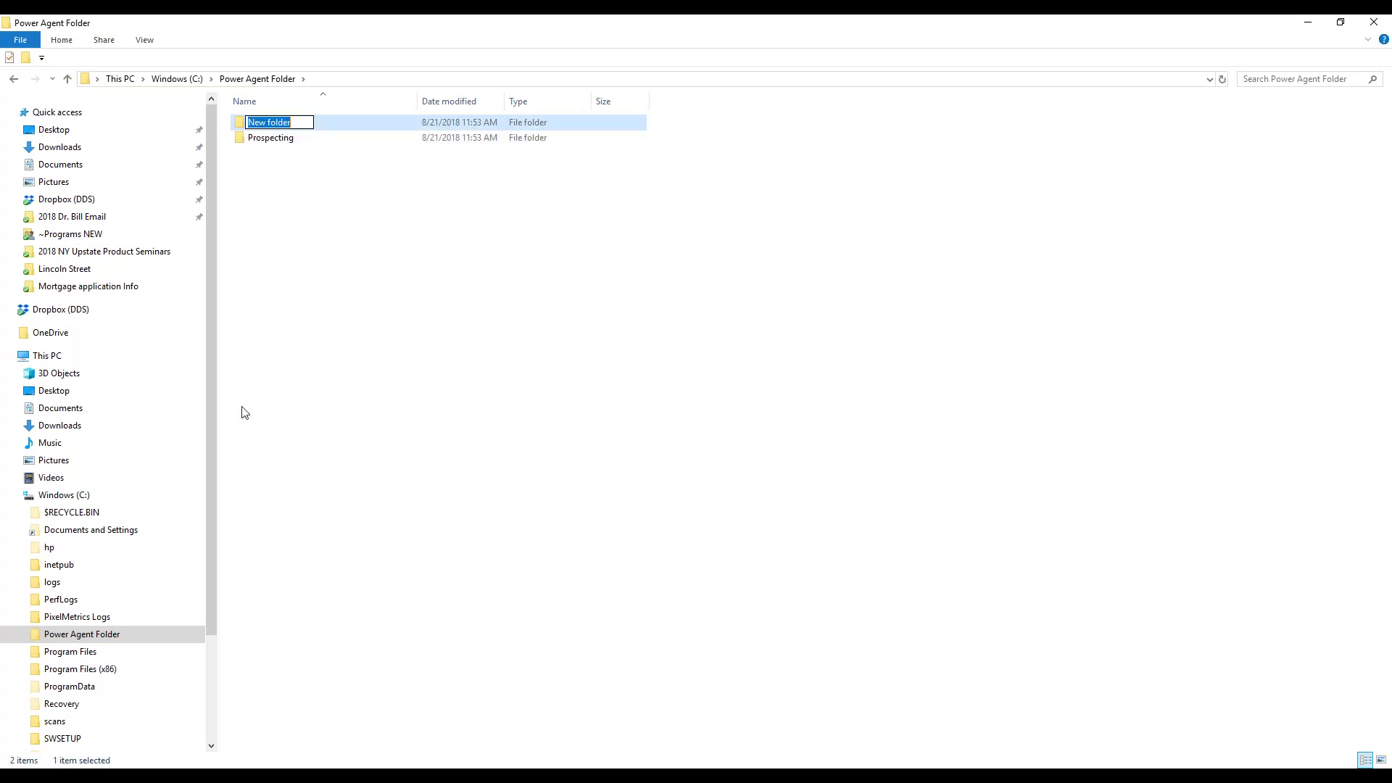
{"action": "type", "text": "Immediate"}
{"action": "key", "text": "Return"}
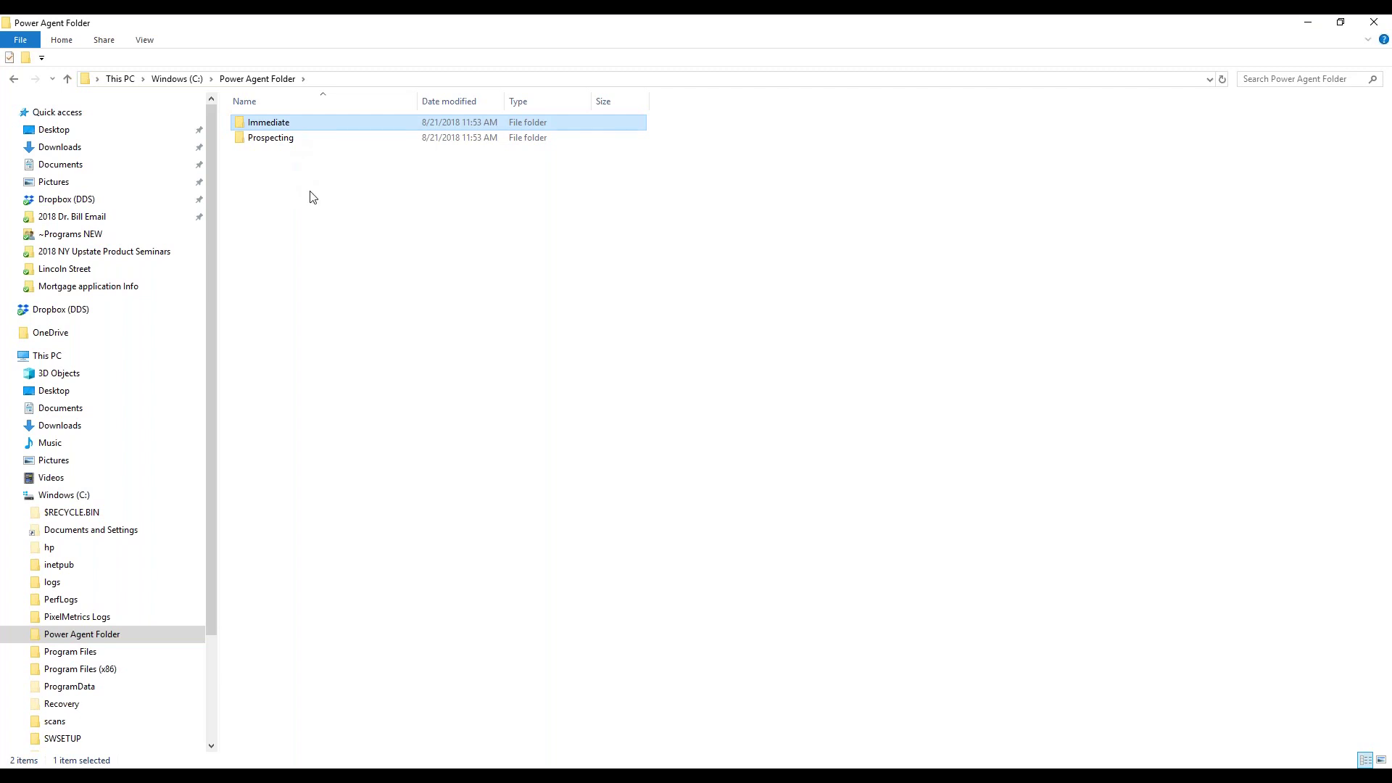
{"action": "right_click", "coordinate": [312, 182]}
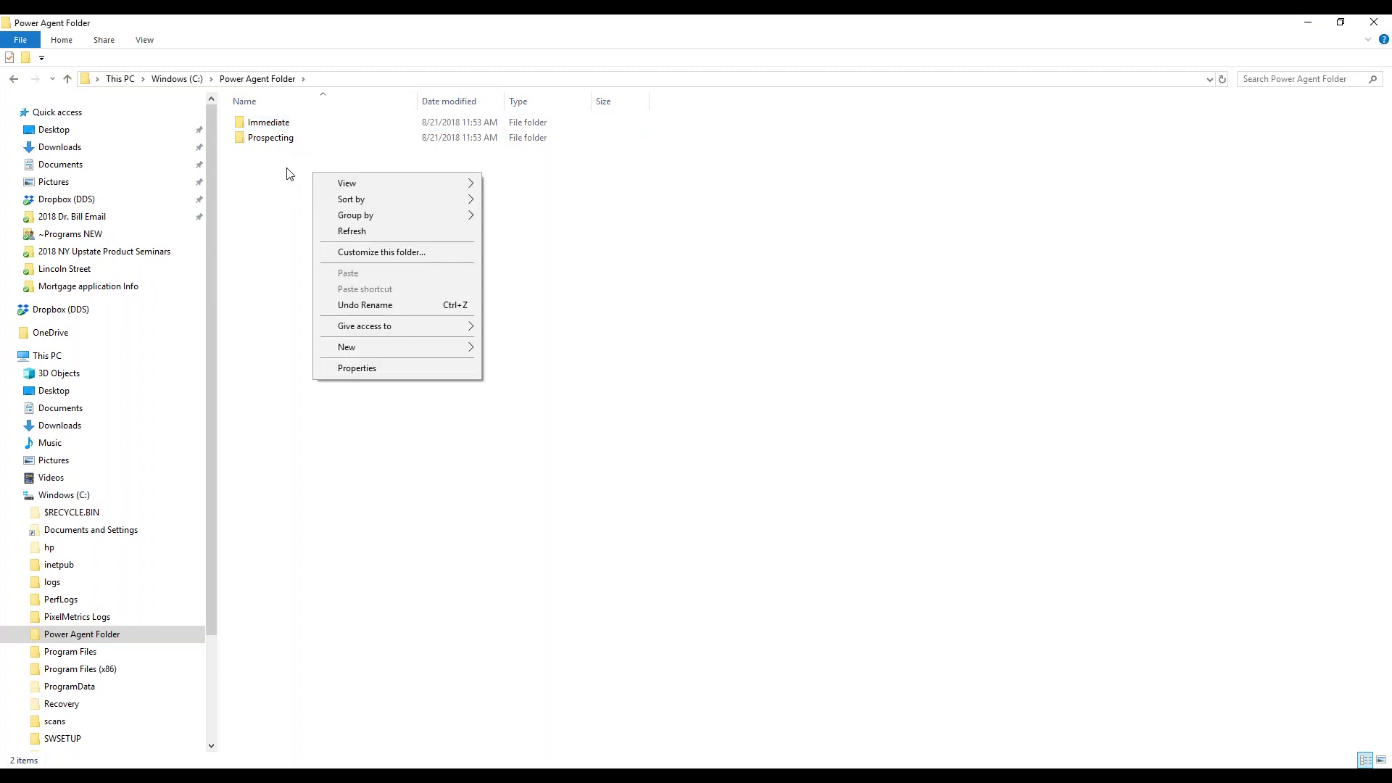
Step: Expand Power Agent Folder in the navigation pane and open the empty Prospecting subfolder
{"action": "left_click", "coordinate": [255, 157]}
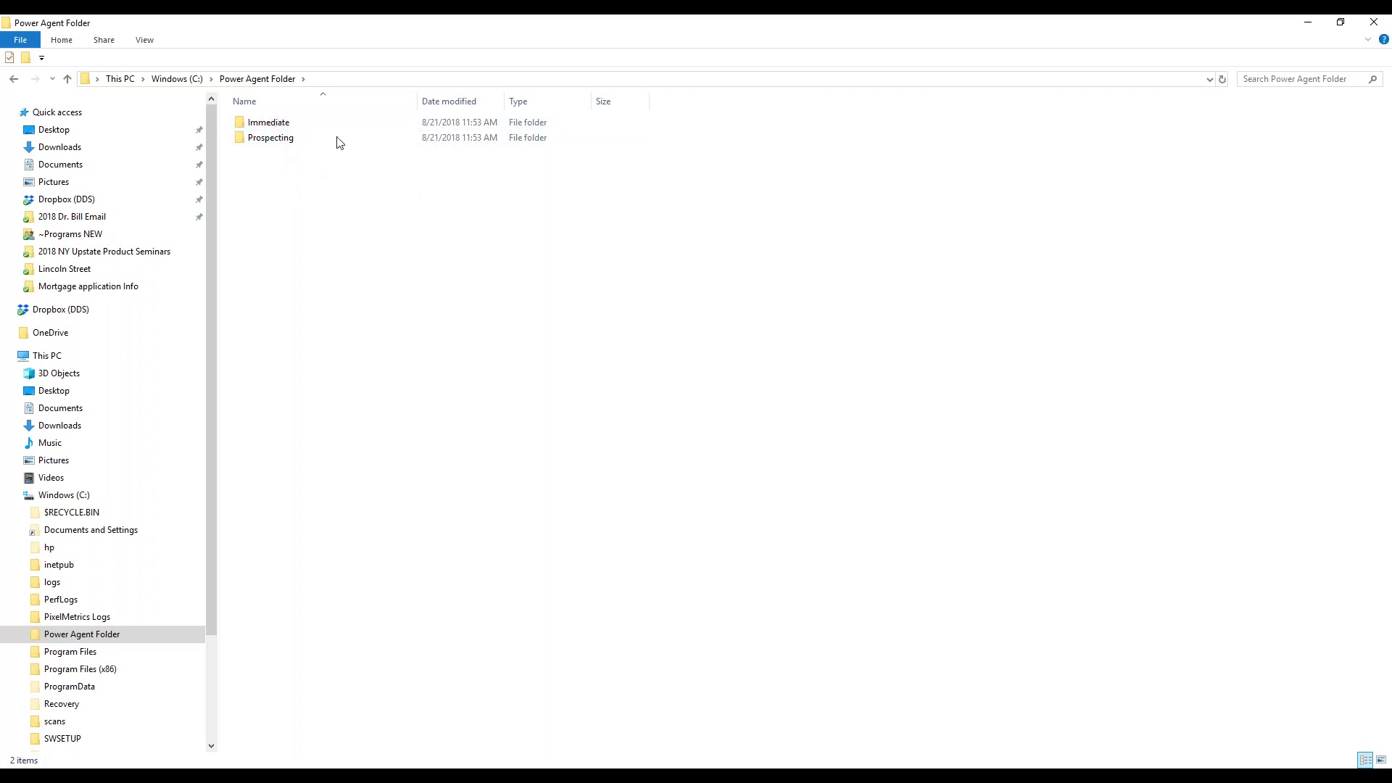
{"action": "left_click", "coordinate": [20, 636]}
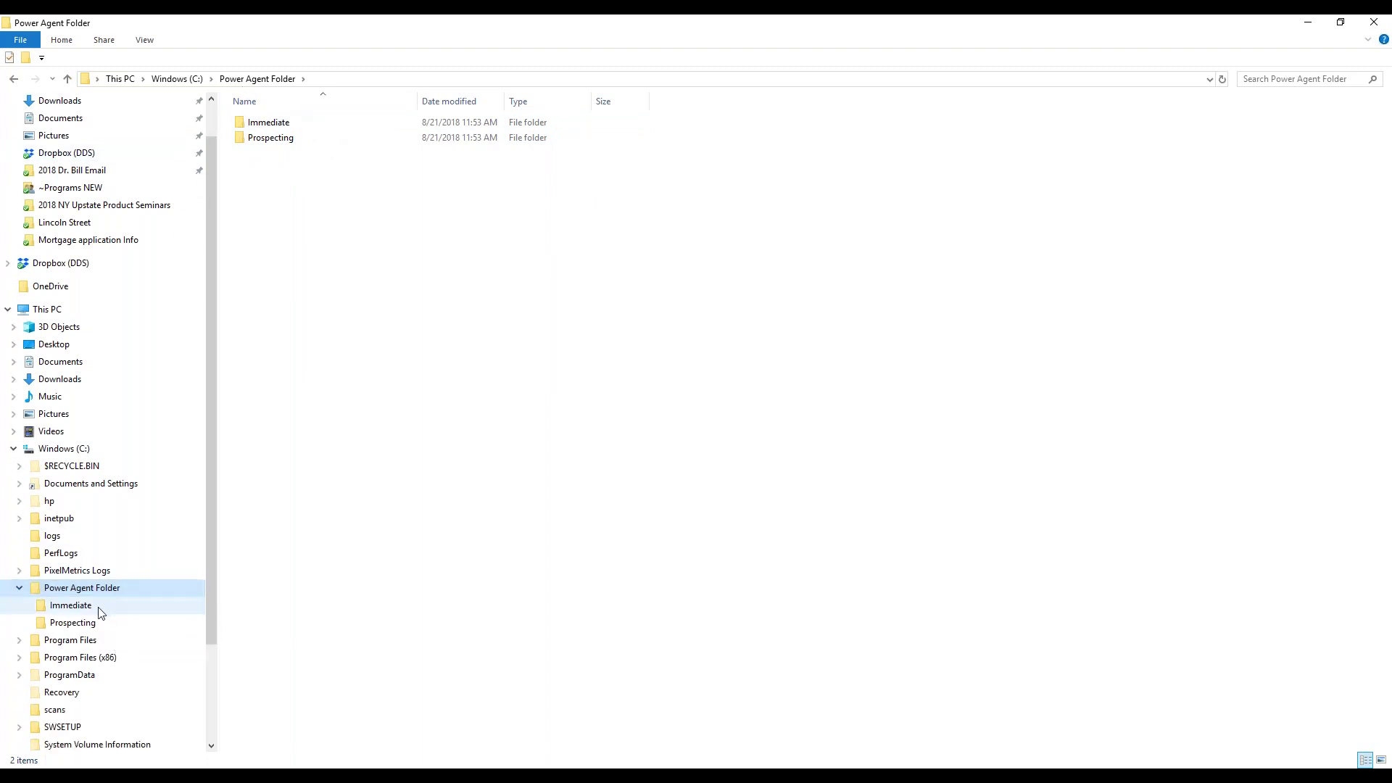
{"action": "left_click", "coordinate": [100, 609]}
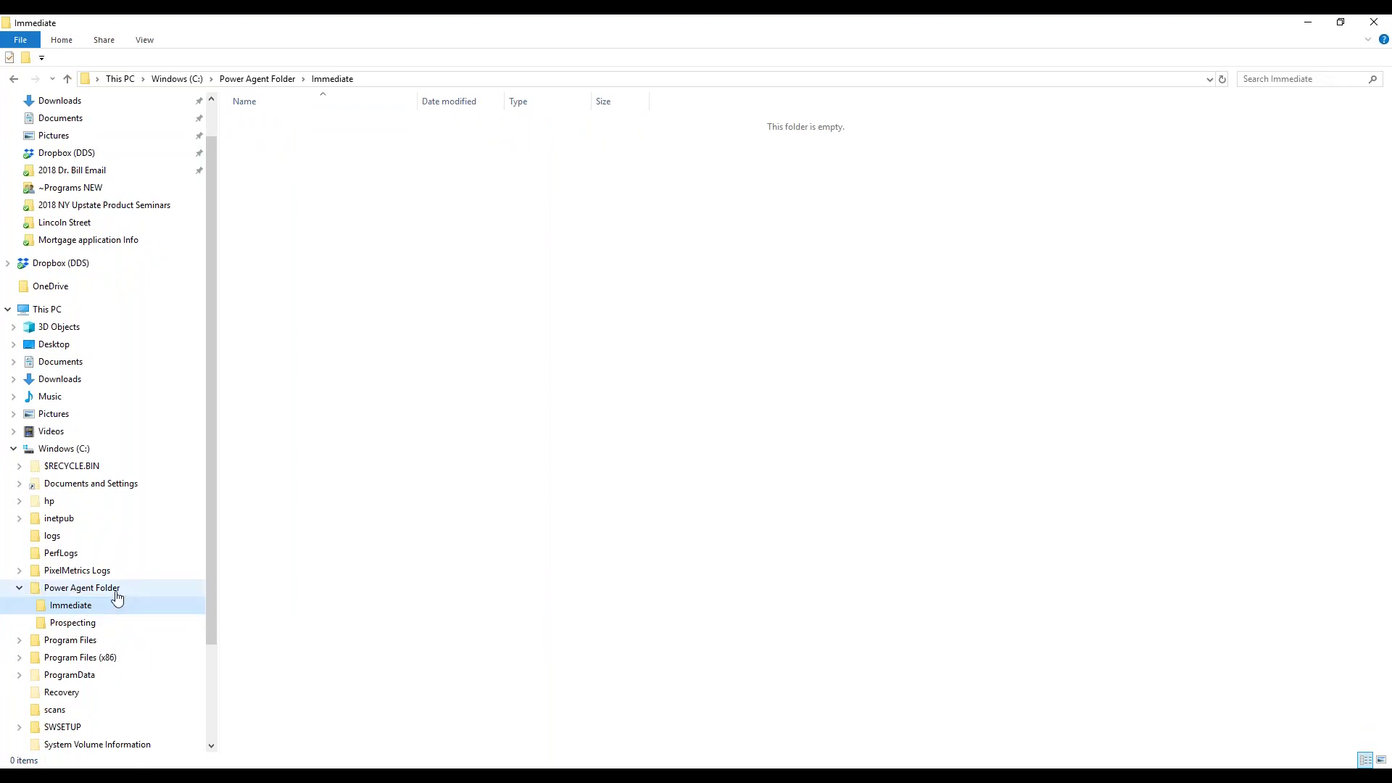
{"action": "left_click", "coordinate": [105, 622]}
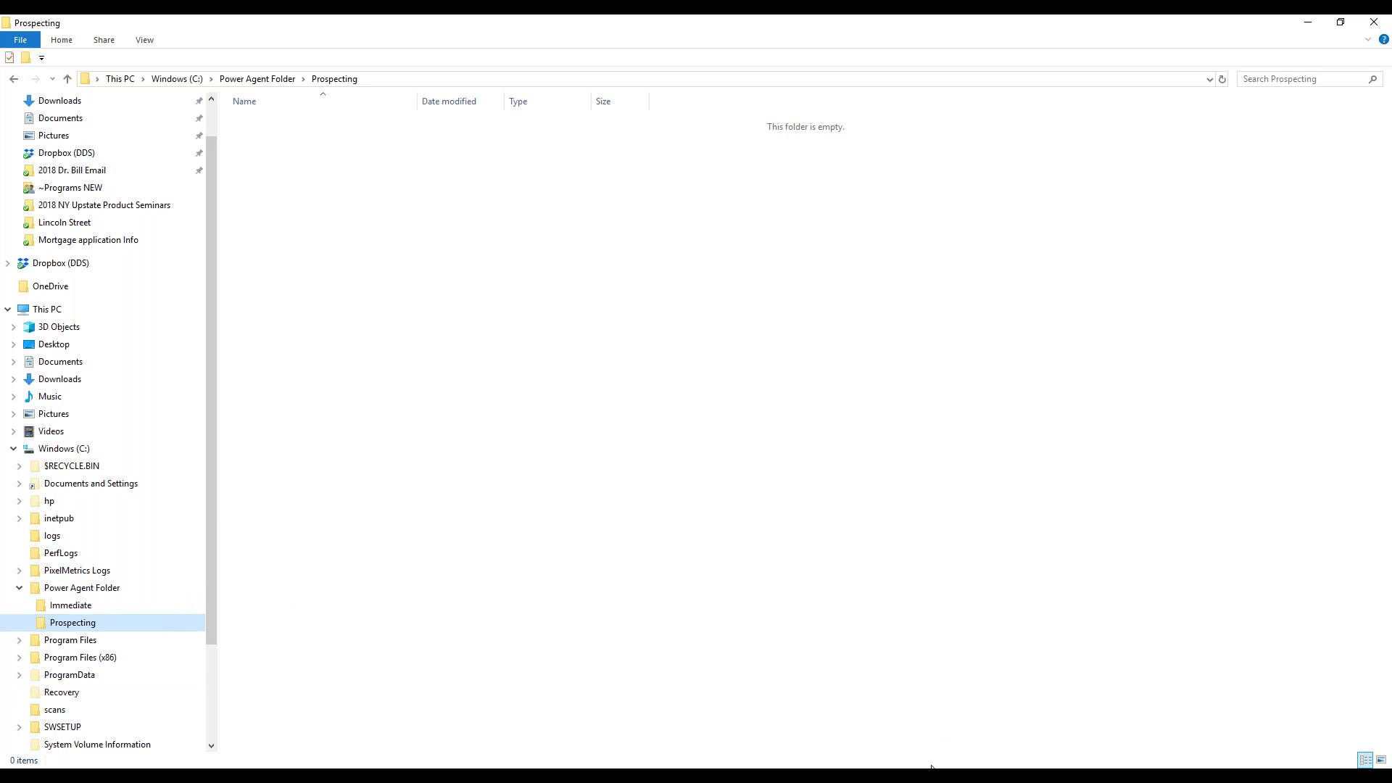
{"action": "mouse_move", "coordinate": [638, 775]}
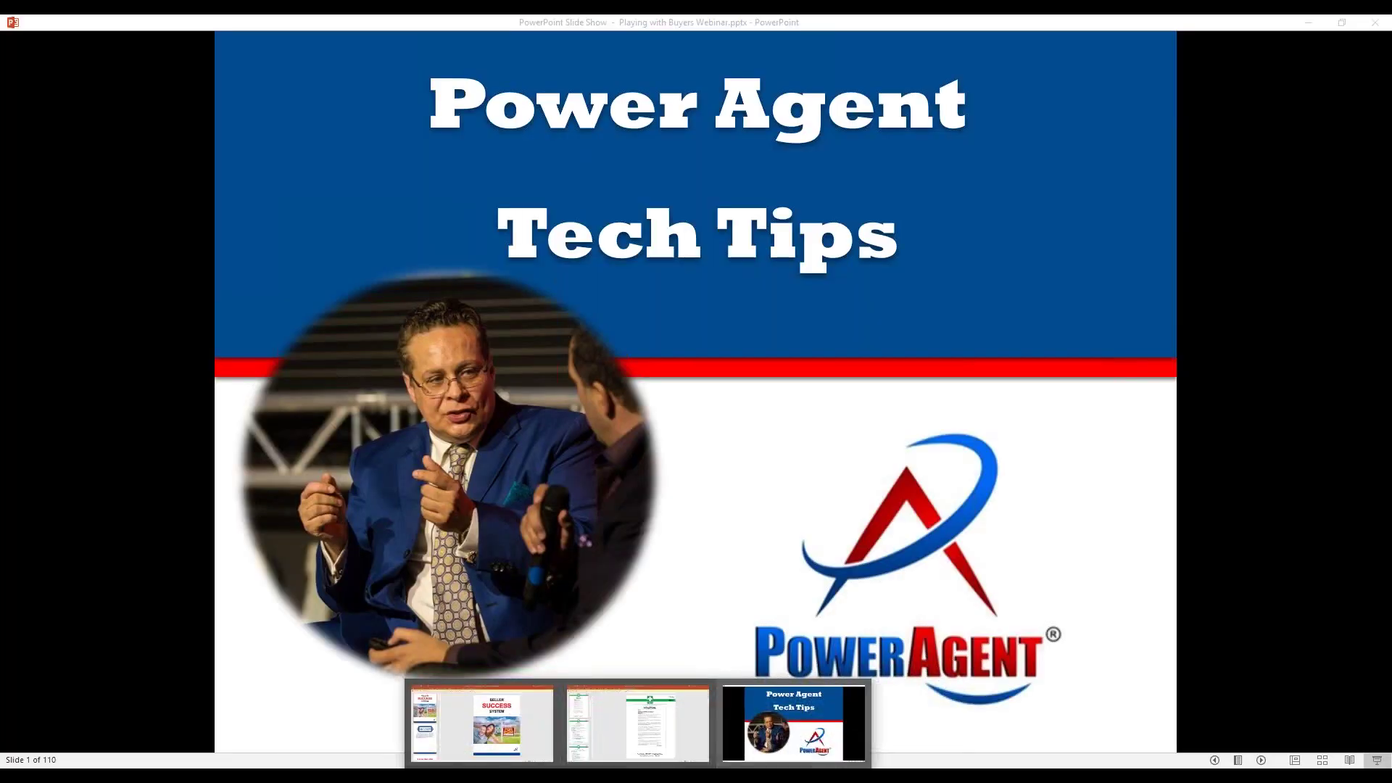
Step: Switch to the Power Agent Classroom site in the browser and open the New Agent course page
{"action": "mouse_move", "coordinate": [862, 775]}
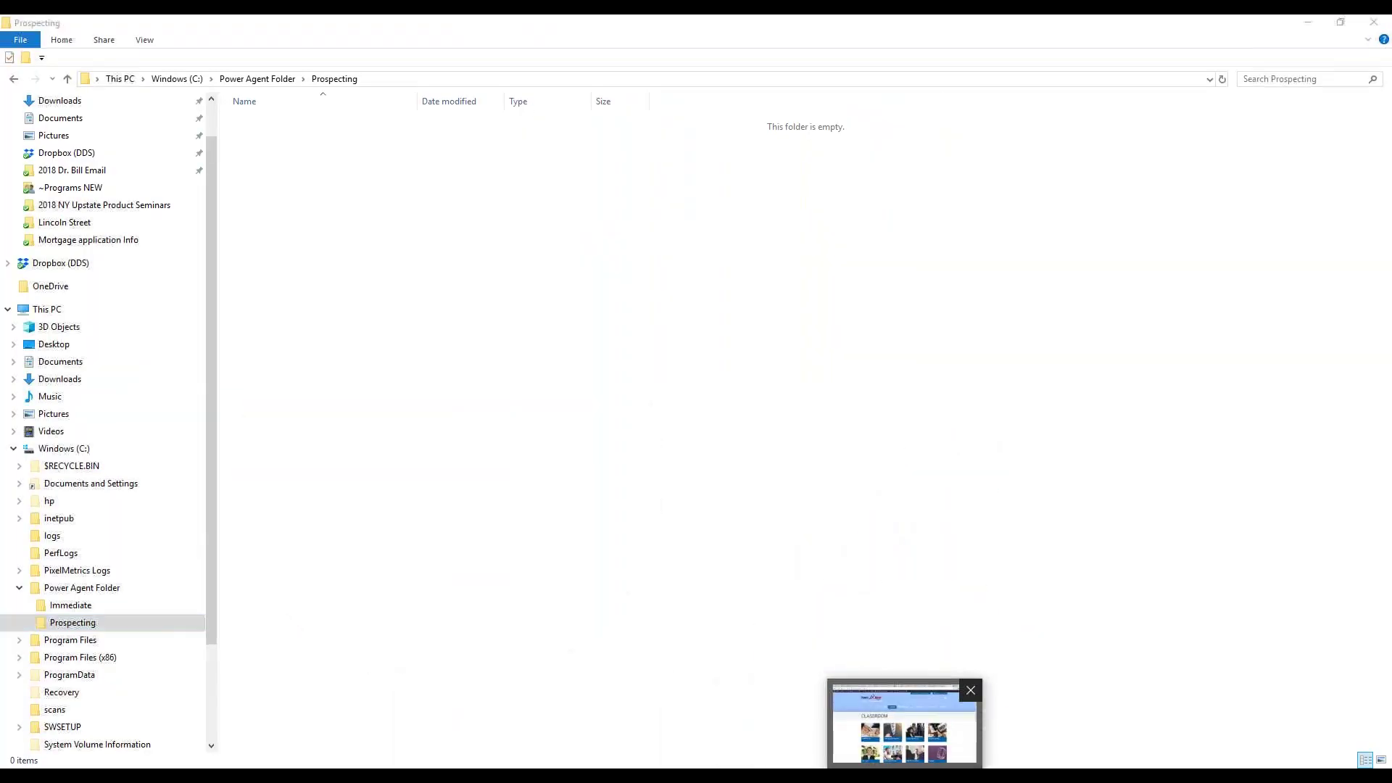
{"action": "left_click", "coordinate": [835, 724]}
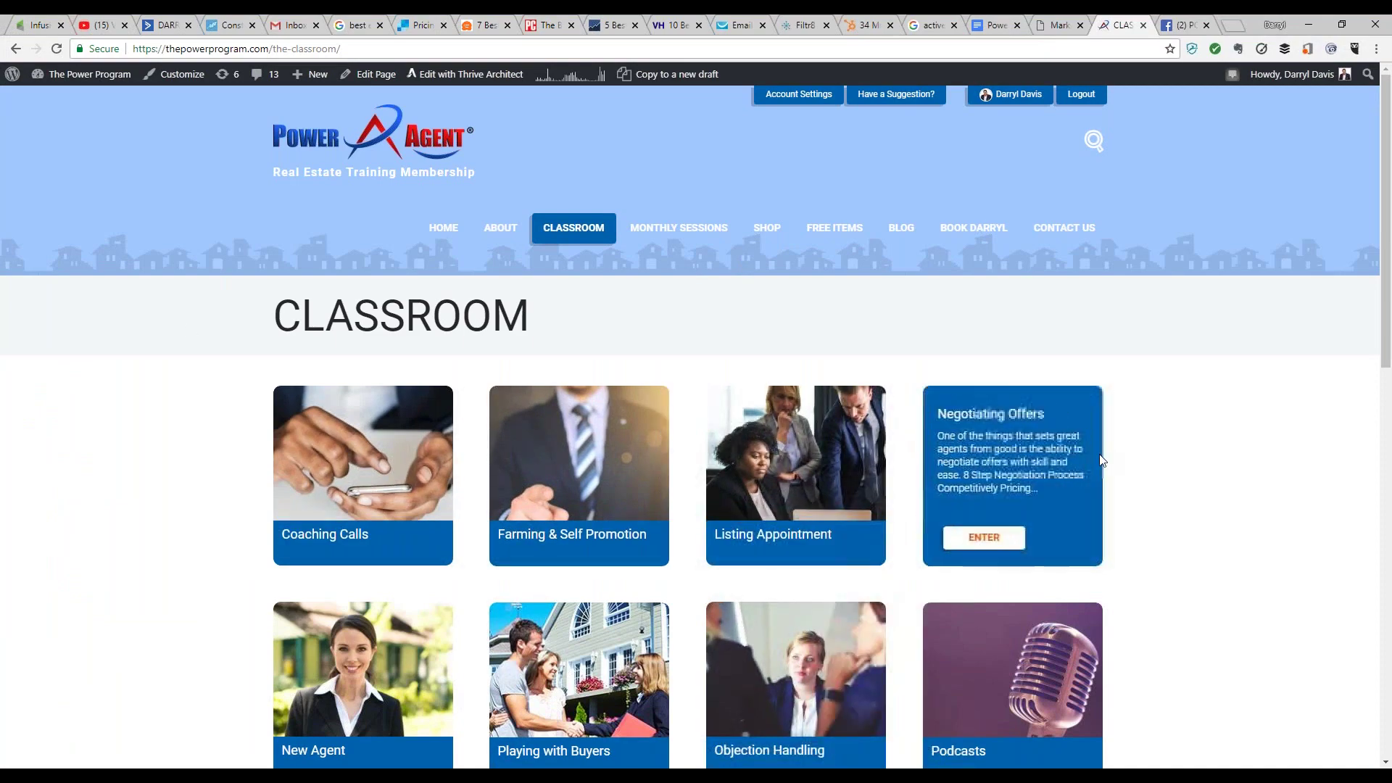
{"action": "scroll", "coordinate": [1093, 462], "scroll_direction": "down", "scroll_amount": 3}
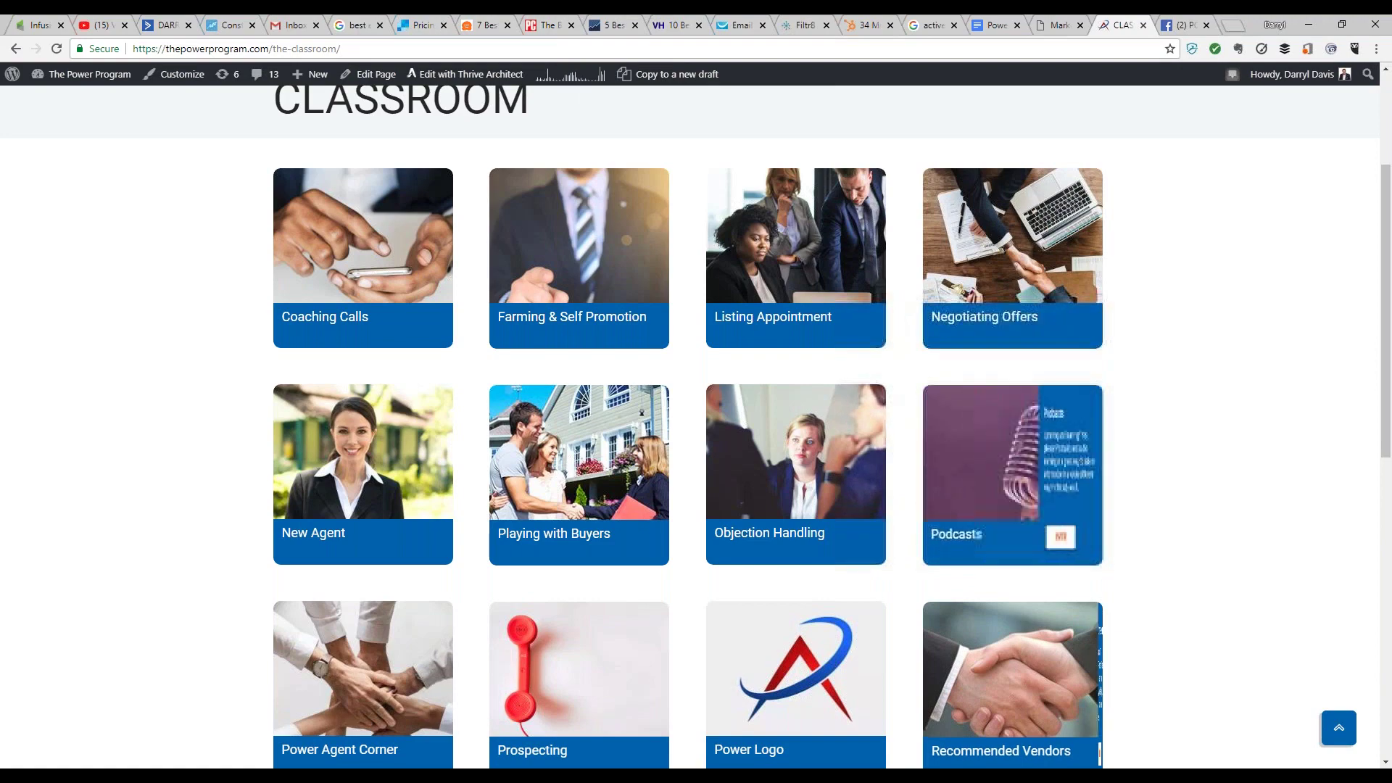
{"action": "scroll", "coordinate": [507, 507], "scroll_direction": "down", "scroll_amount": 2}
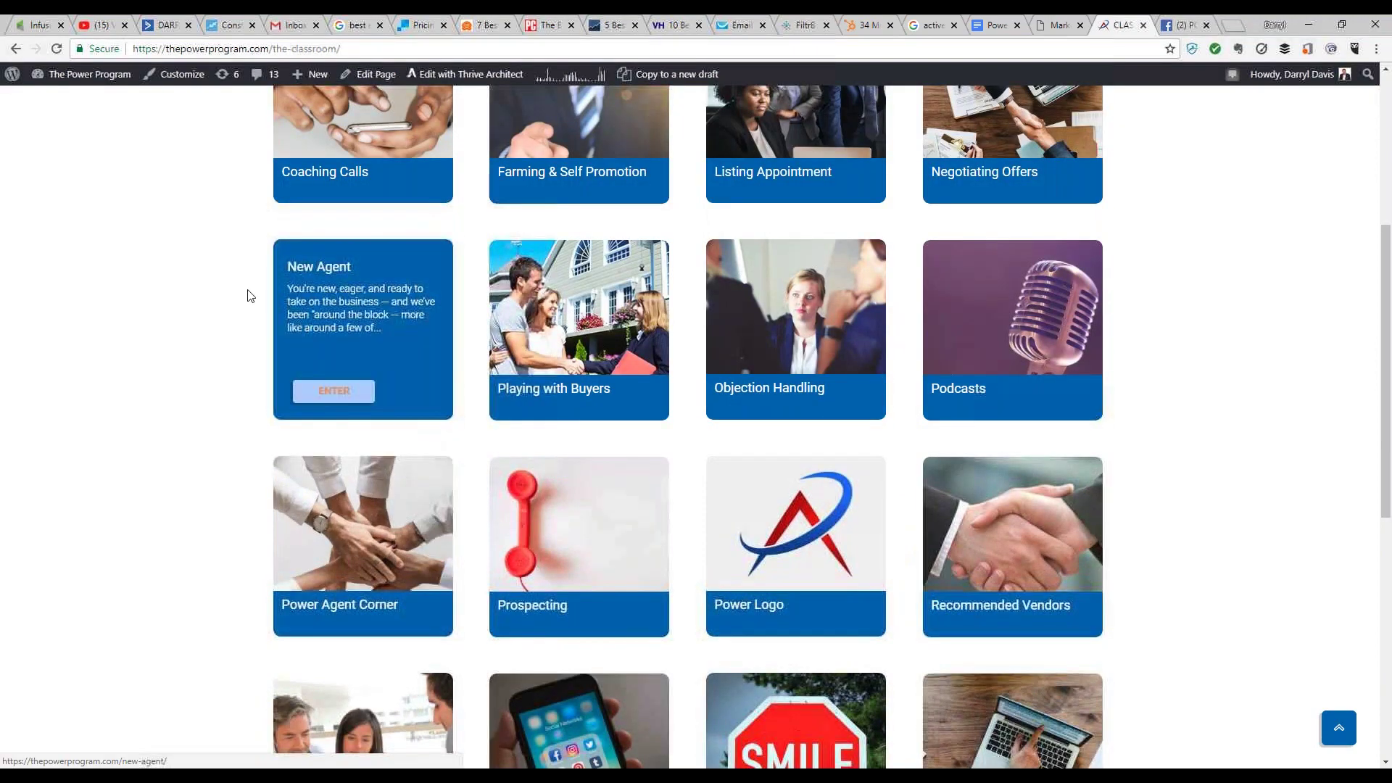
{"action": "left_click", "coordinate": [347, 395]}
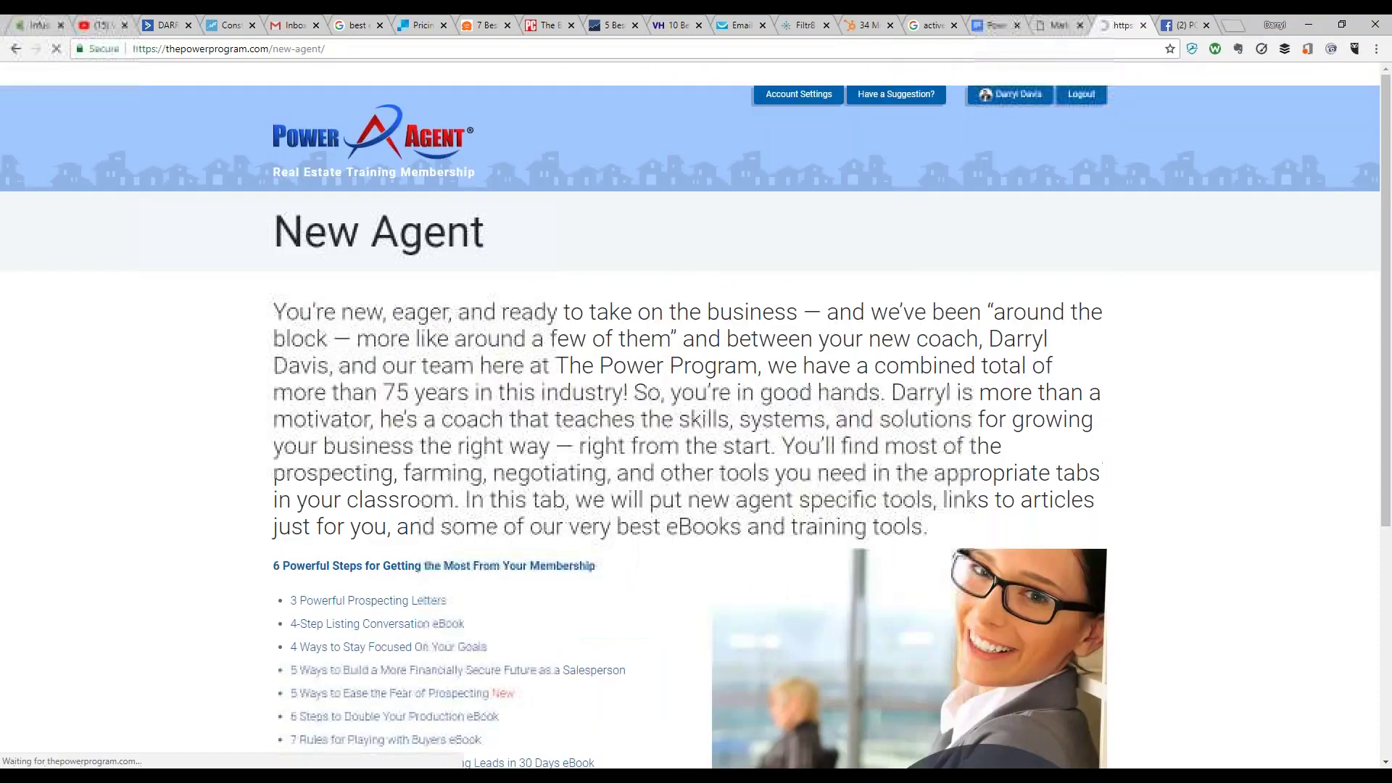
Step: Scroll the New Agent page down to the '3 Powerful Prospecting Letters' resource link
{"action": "scroll", "coordinate": [603, 506], "scroll_direction": "down", "scroll_amount": 2}
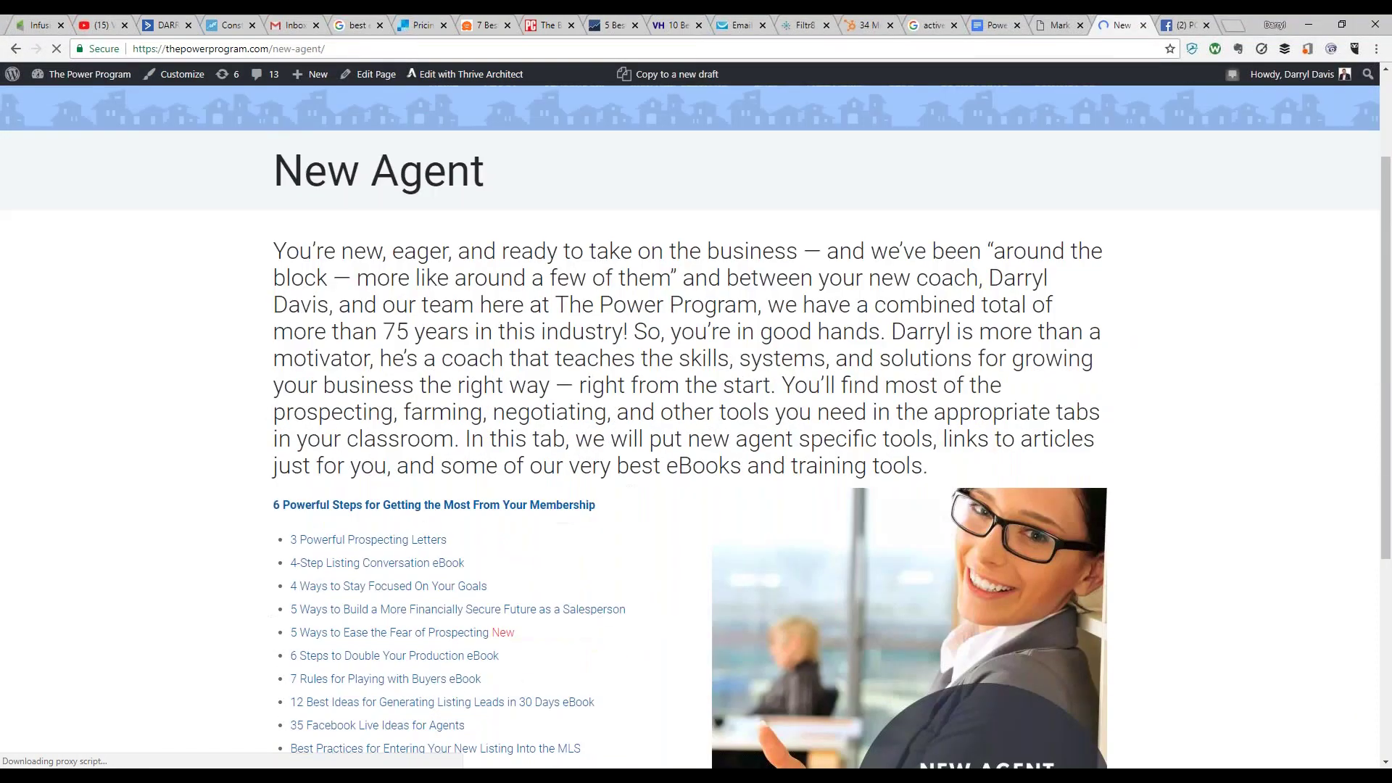
{"action": "scroll", "coordinate": [688, 427], "scroll_direction": "down", "scroll_amount": 1}
{"action": "scroll", "coordinate": [688, 427], "scroll_direction": "down", "scroll_amount": 1}
{"action": "scroll", "coordinate": [607, 501], "scroll_direction": "down", "scroll_amount": 1}
{"action": "scroll", "coordinate": [607, 502], "scroll_direction": "down", "scroll_amount": 1}
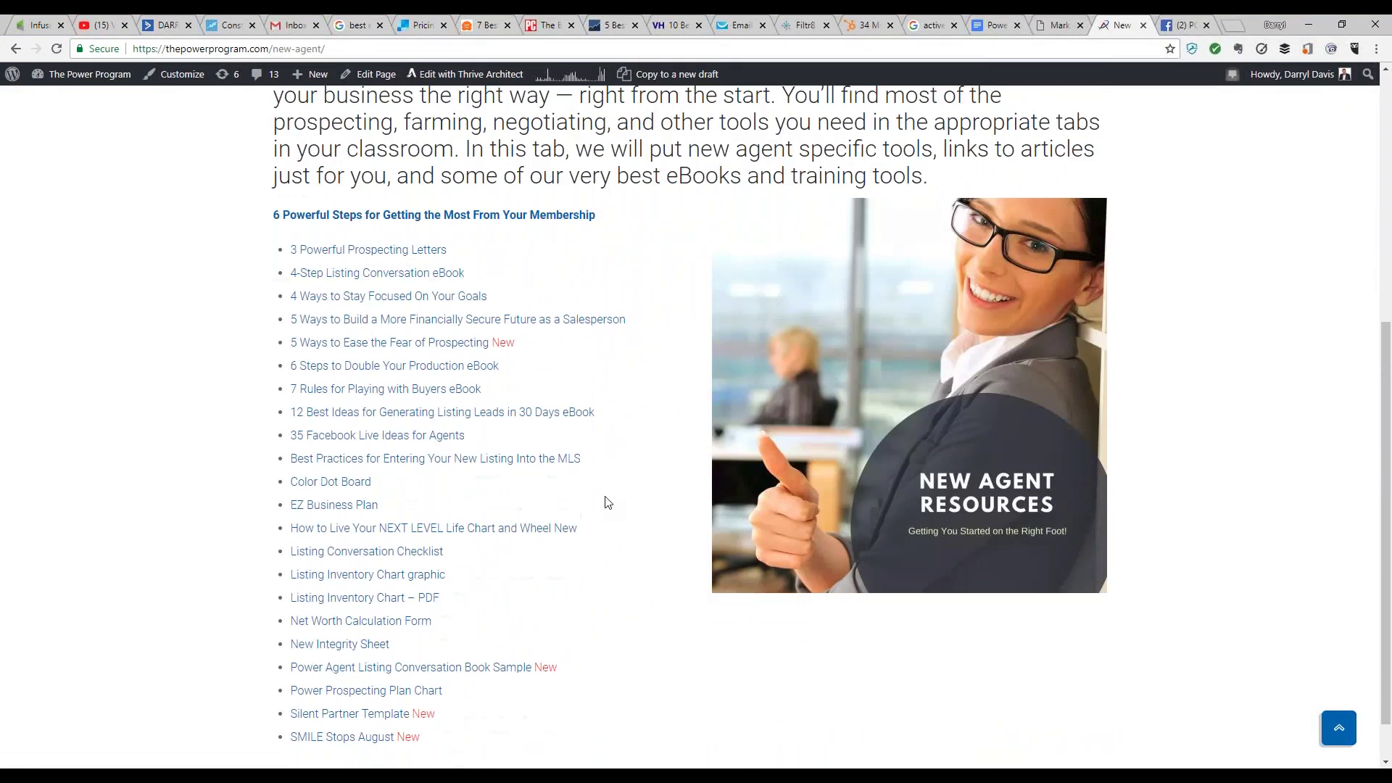
{"action": "scroll", "coordinate": [575, 501], "scroll_direction": "down", "scroll_amount": 1}
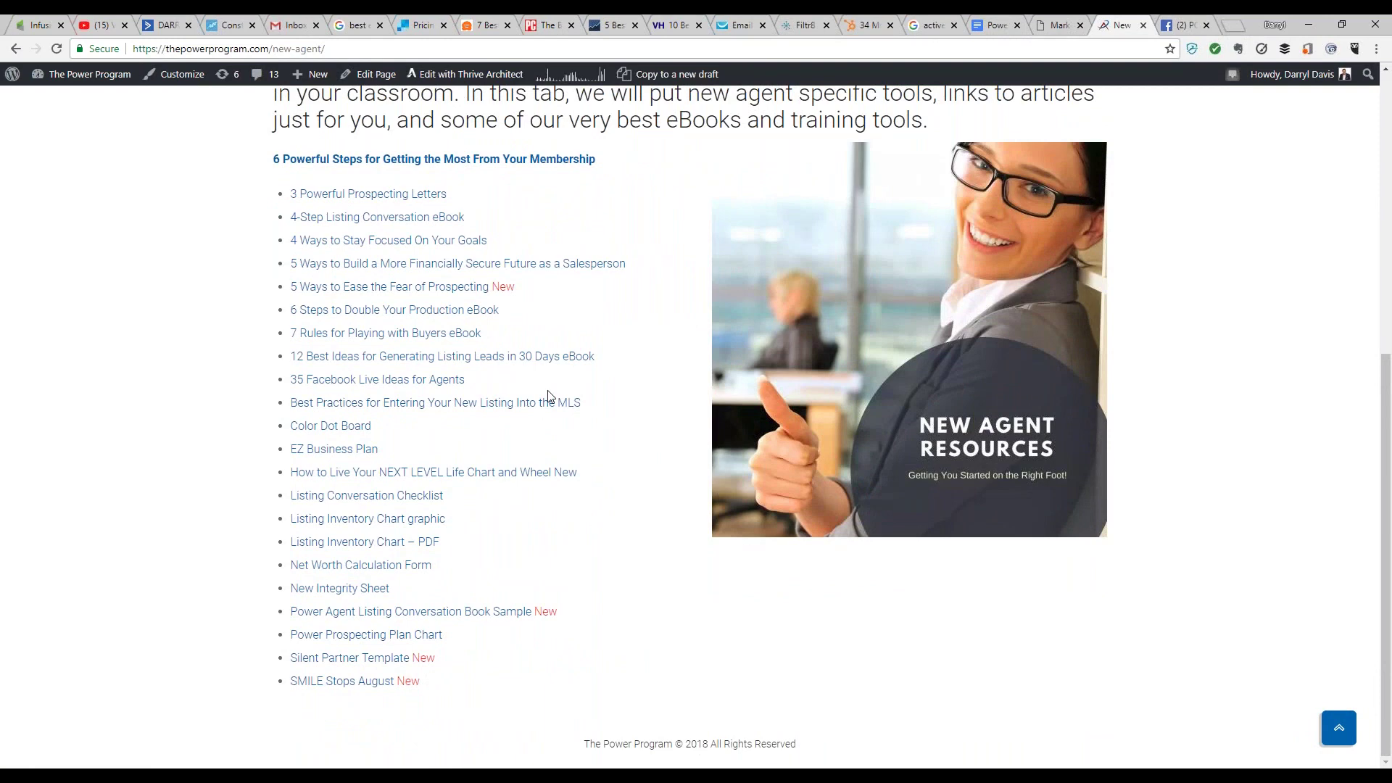
{"action": "scroll", "coordinate": [549, 396], "scroll_direction": "up", "scroll_amount": 4}
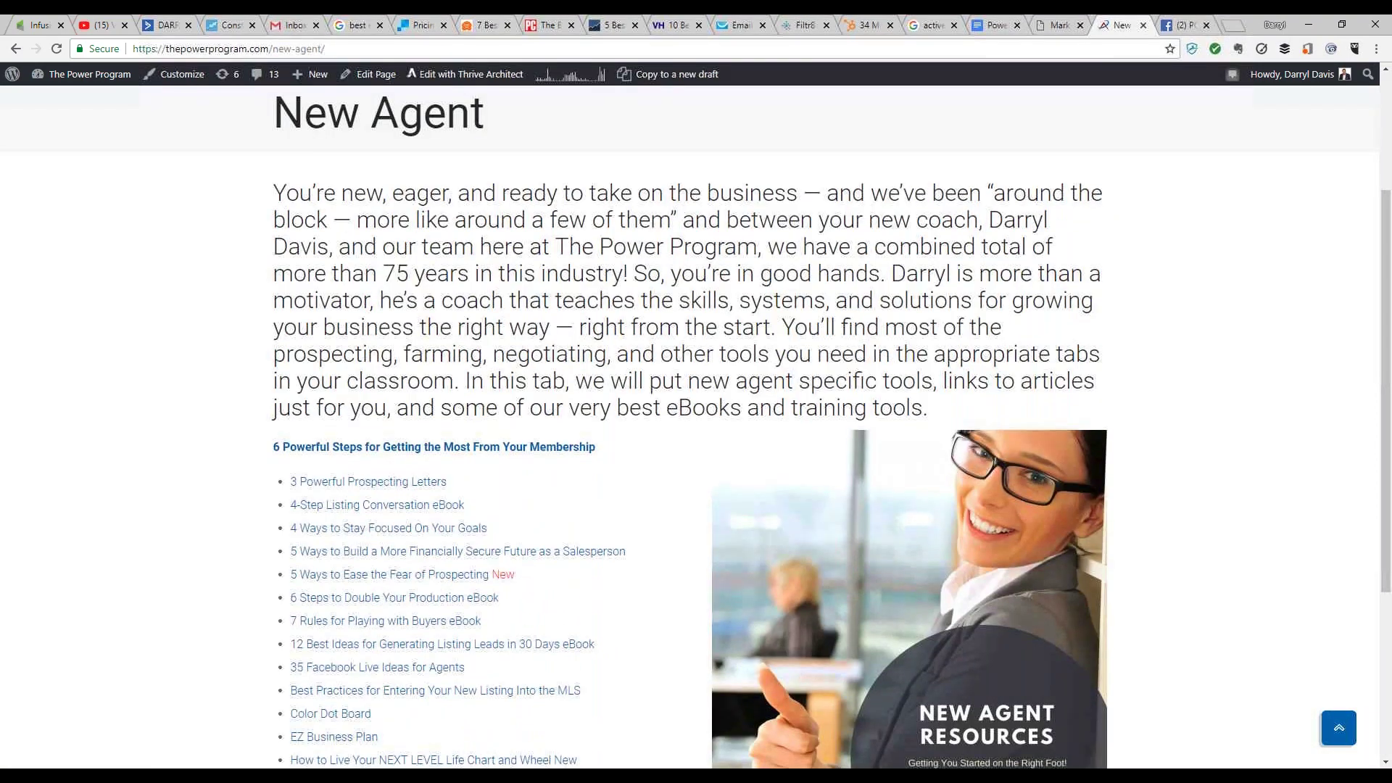
{"action": "scroll", "coordinate": [481, 332], "scroll_direction": "down", "scroll_amount": 2}
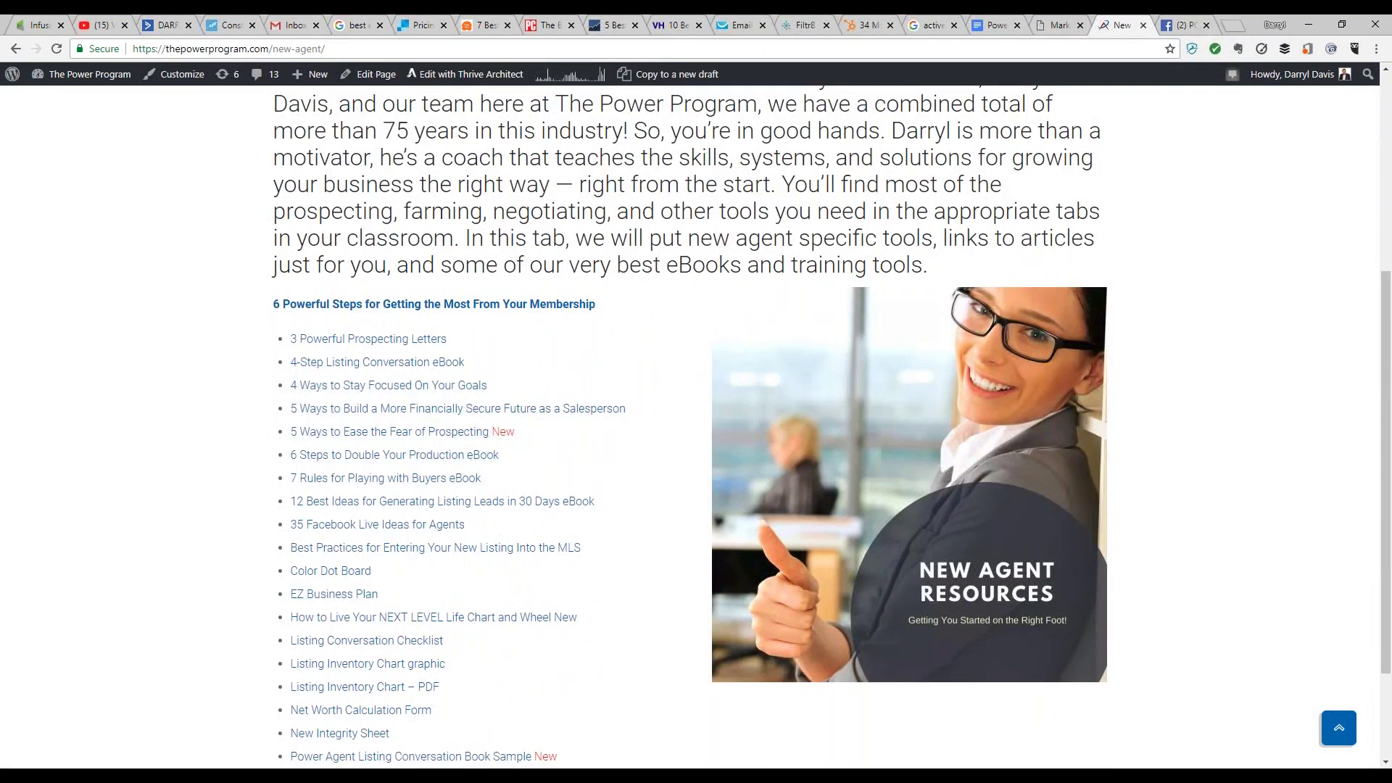
{"action": "left_click_drag", "start_coordinate": [384, 347], "coordinate": [604, 502]}
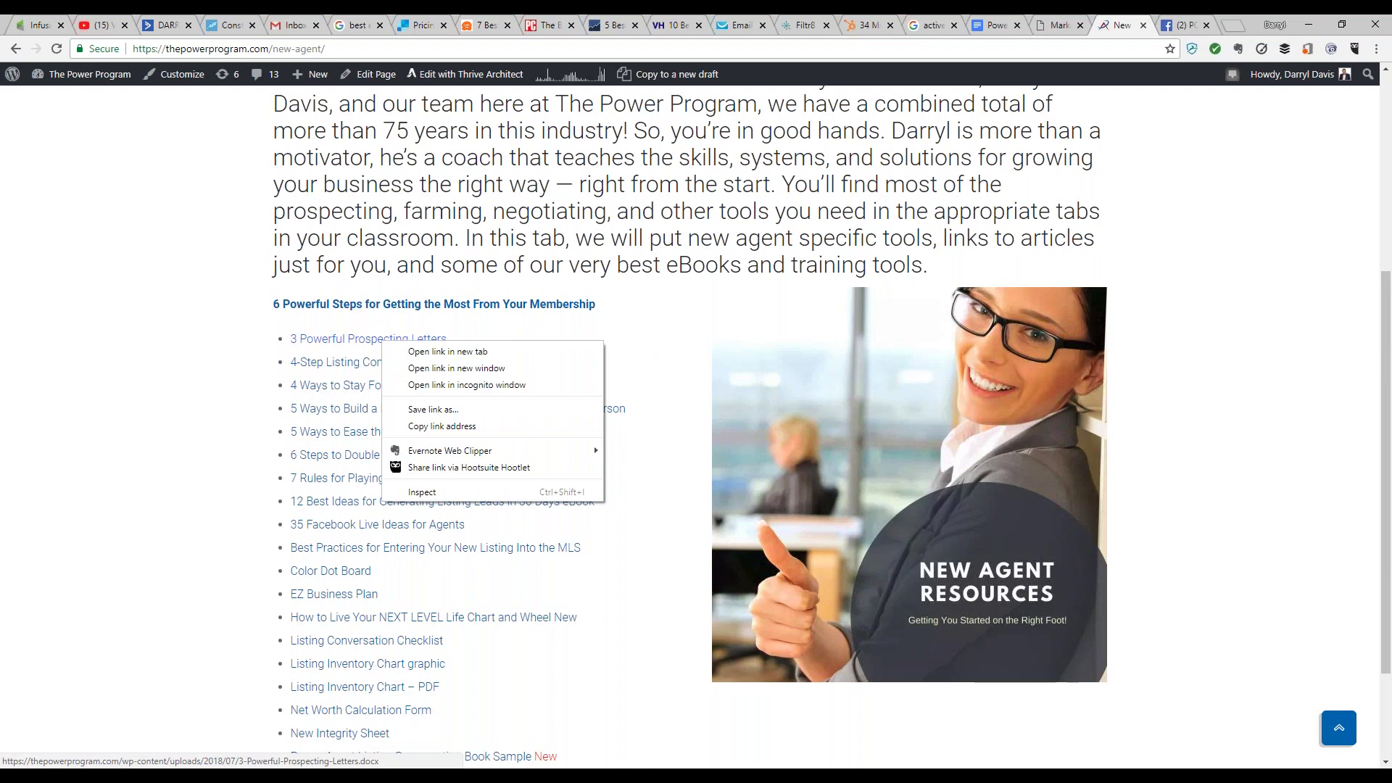
Step: Save the linked letters document into C:\Power Agent Folder\Prospecting
{"action": "right_click", "coordinate": [335, 339]}
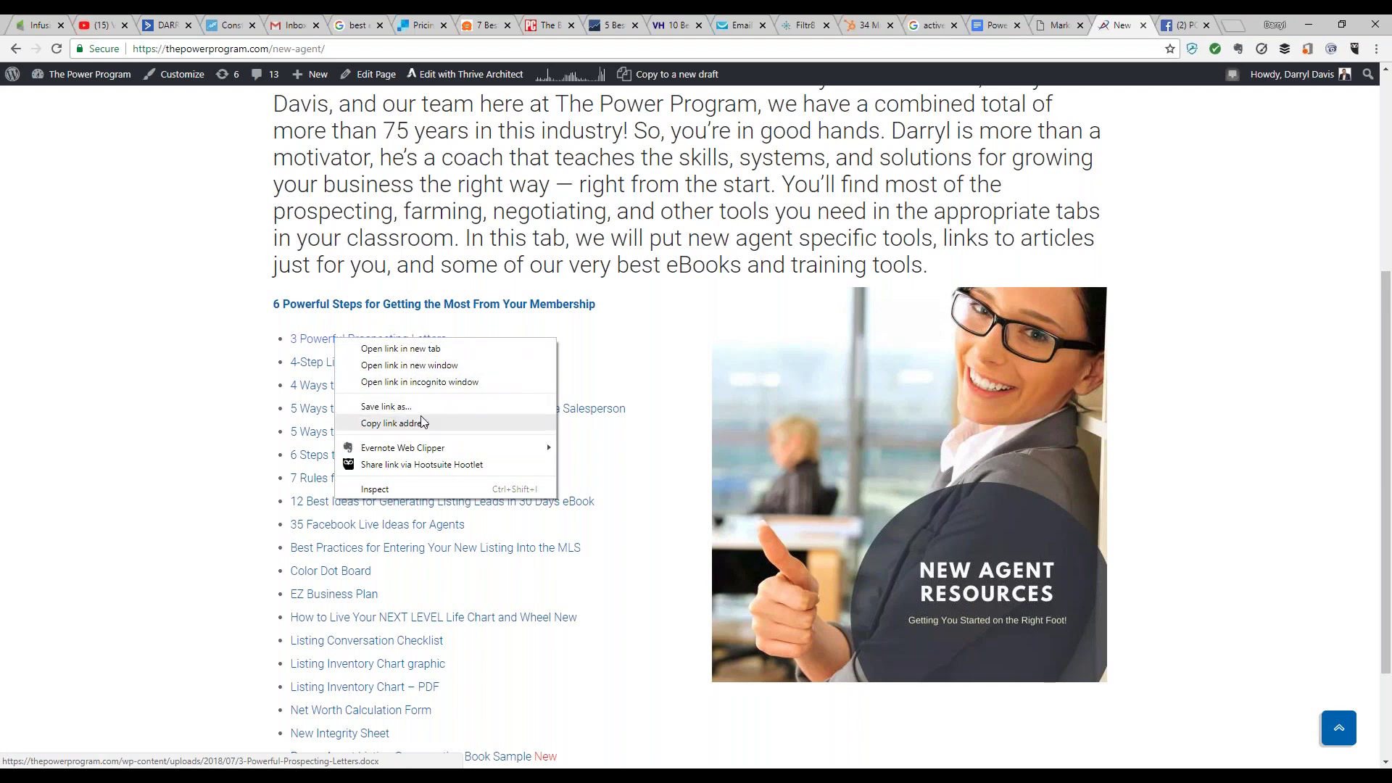
{"action": "left_click", "coordinate": [428, 352]}
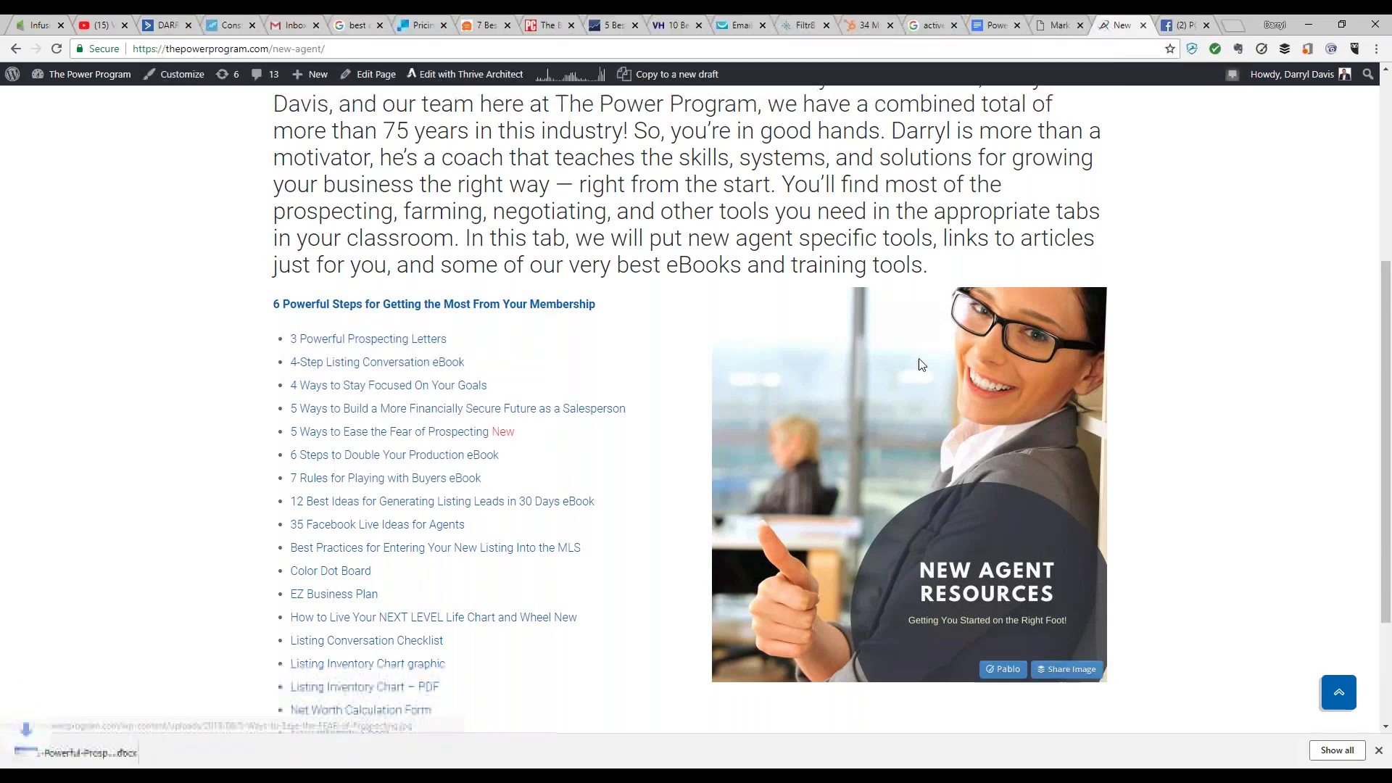
{"action": "left_click", "coordinate": [30, 755]}
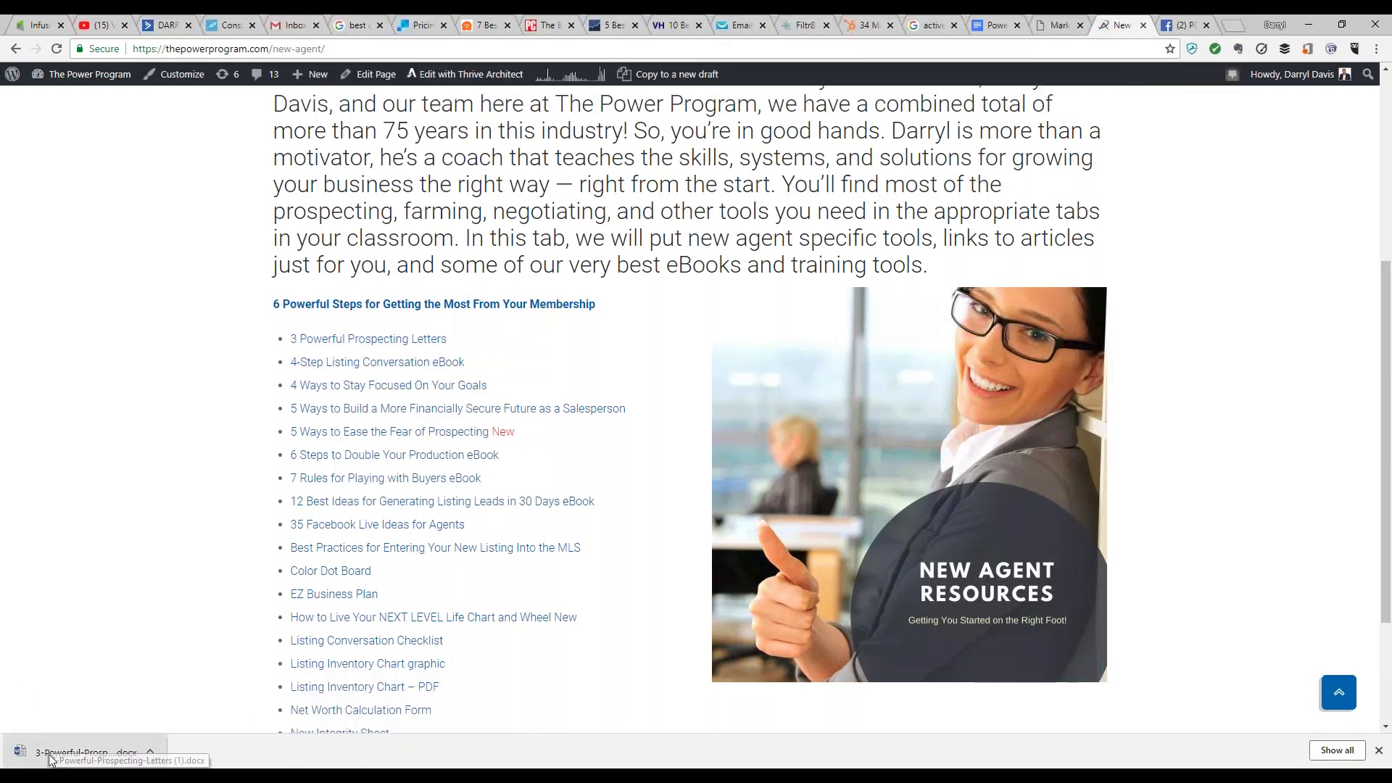
{"action": "right_click", "coordinate": [381, 340]}
{"action": "left_click", "coordinate": [435, 426]}
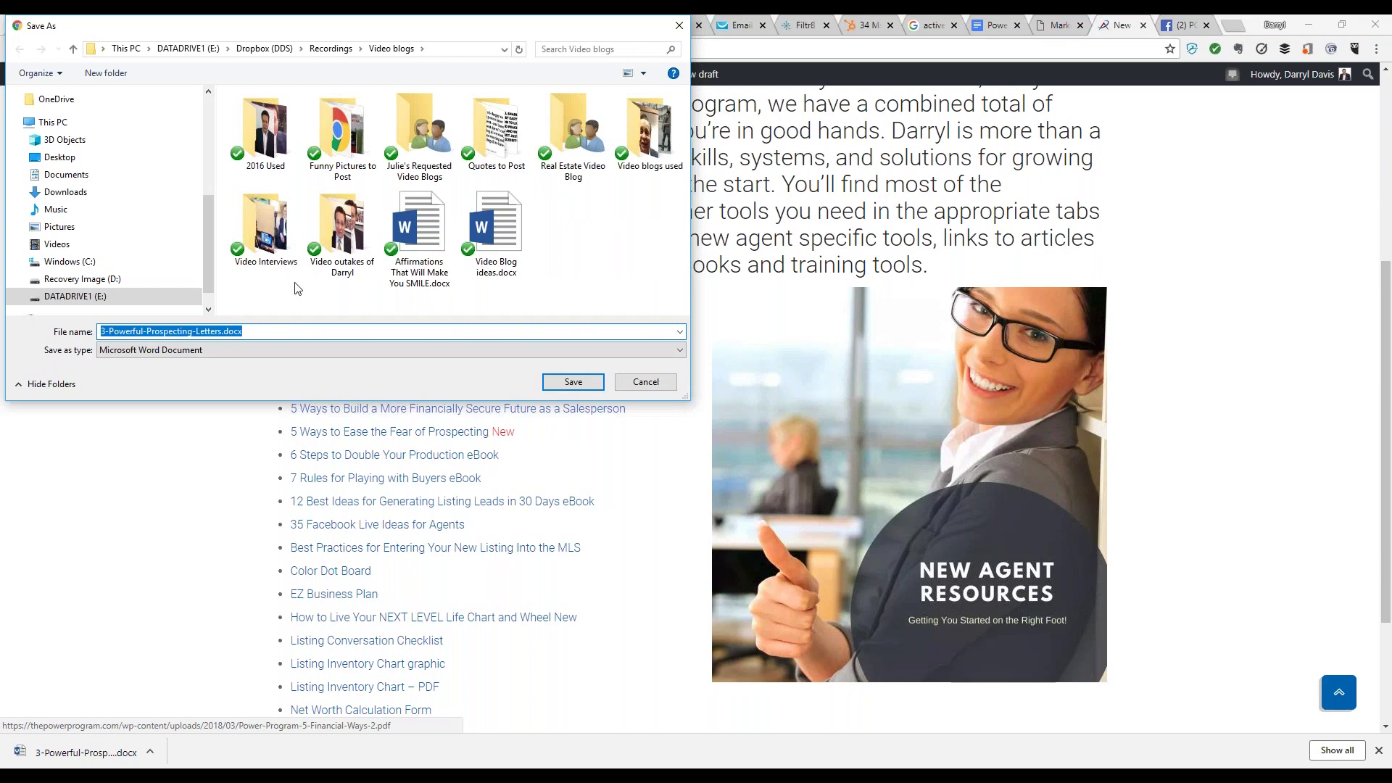
{"action": "left_click", "coordinate": [61, 264]}
{"action": "scroll", "coordinate": [413, 279], "scroll_direction": "down", "scroll_amount": 1}
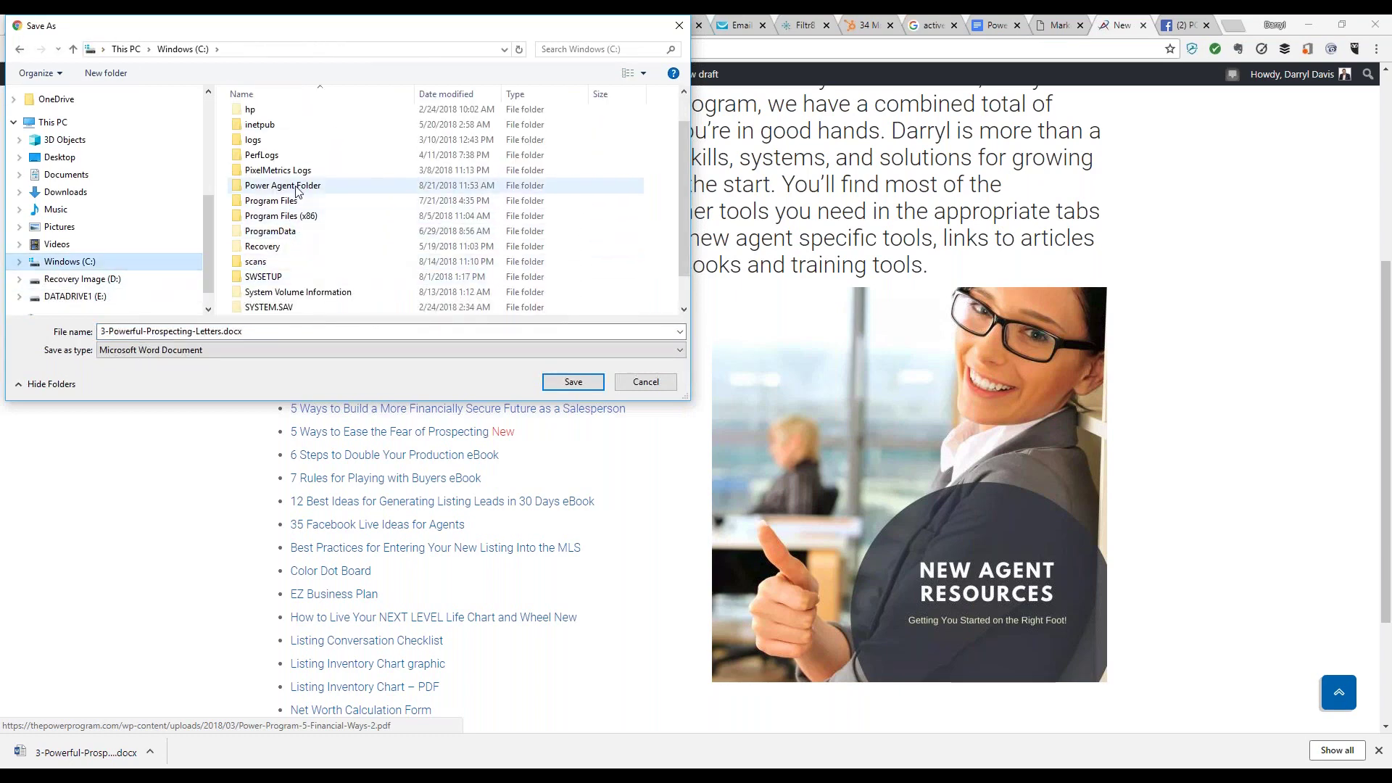
{"action": "double_click", "coordinate": [295, 186]}
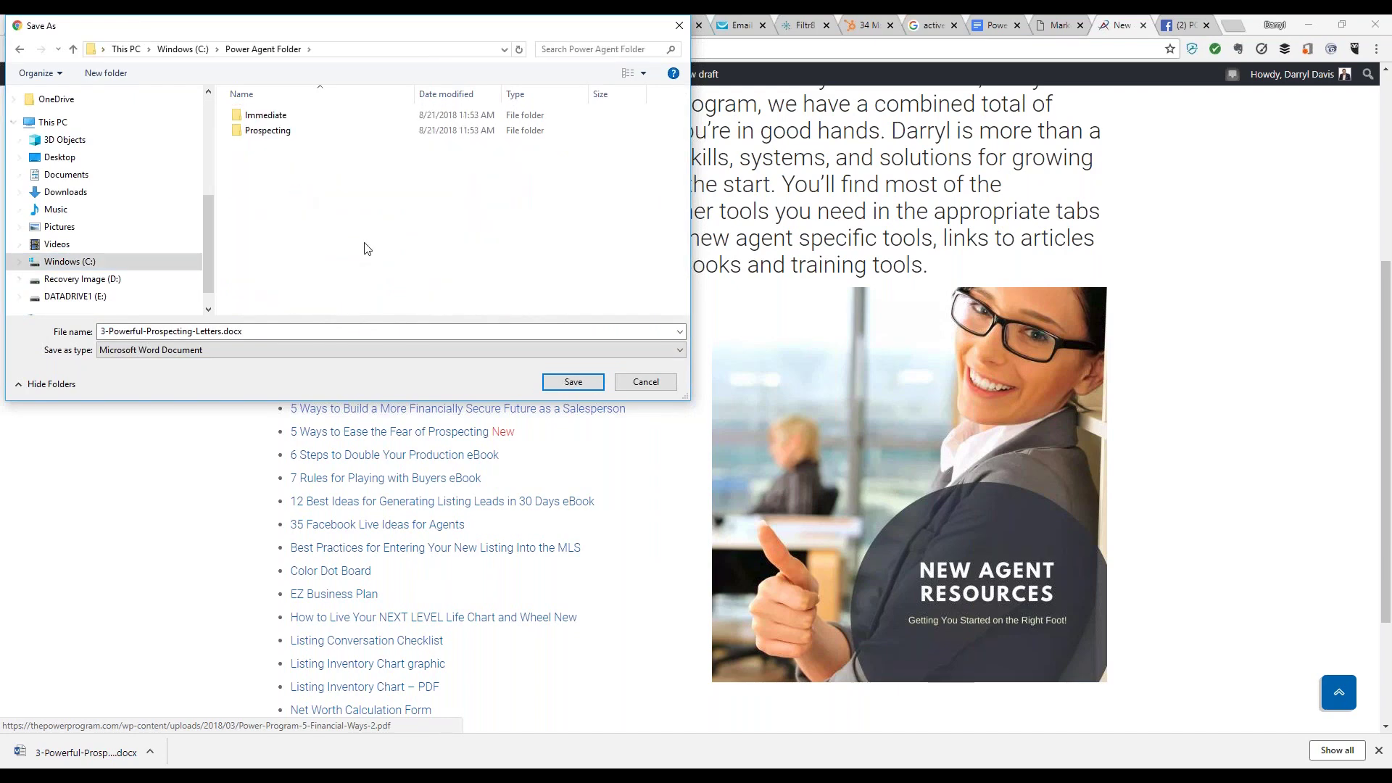
{"action": "double_click", "coordinate": [282, 131]}
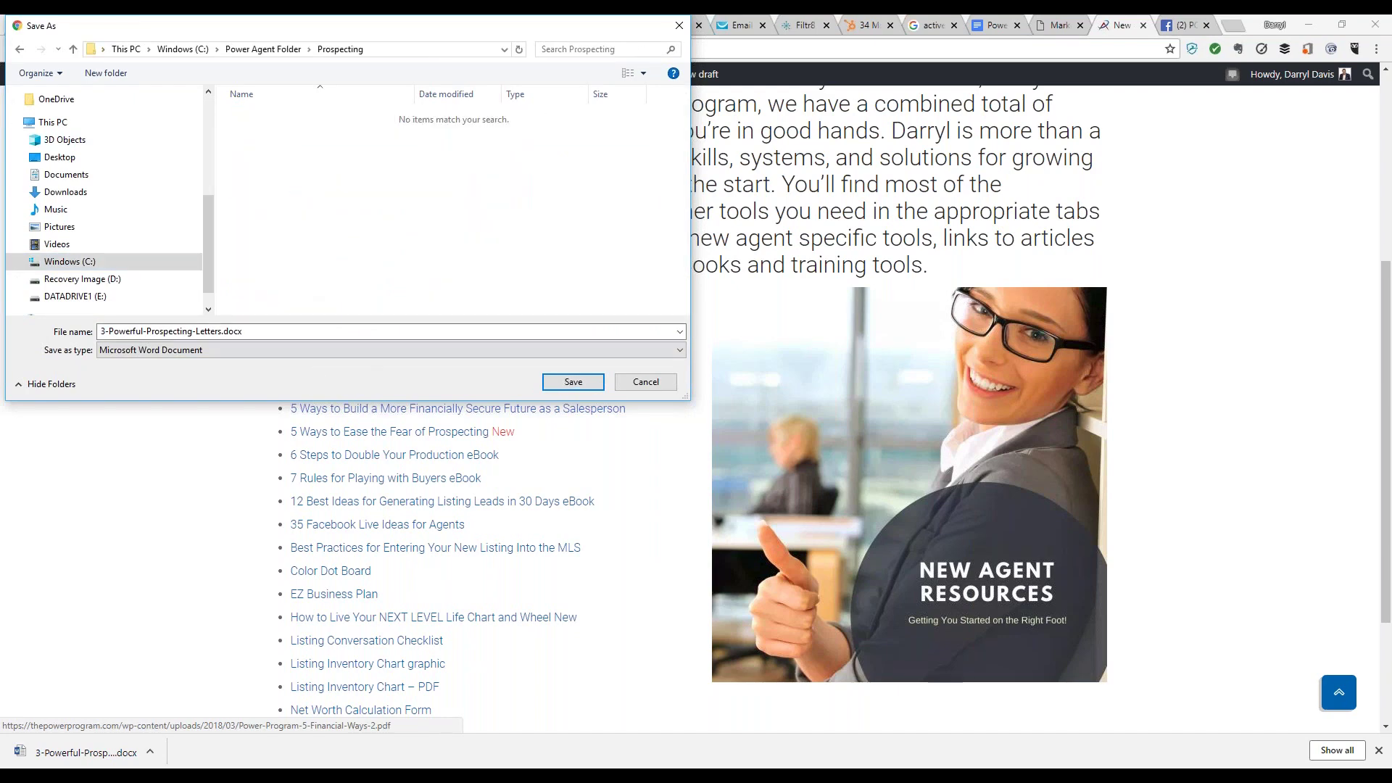
{"action": "left_click", "coordinate": [573, 381]}
Step: Open the saved 3-Powerful-Prospecting-Letters.docx in Word from the Prospecting folder
{"action": "left_click", "coordinate": [88, 754]}
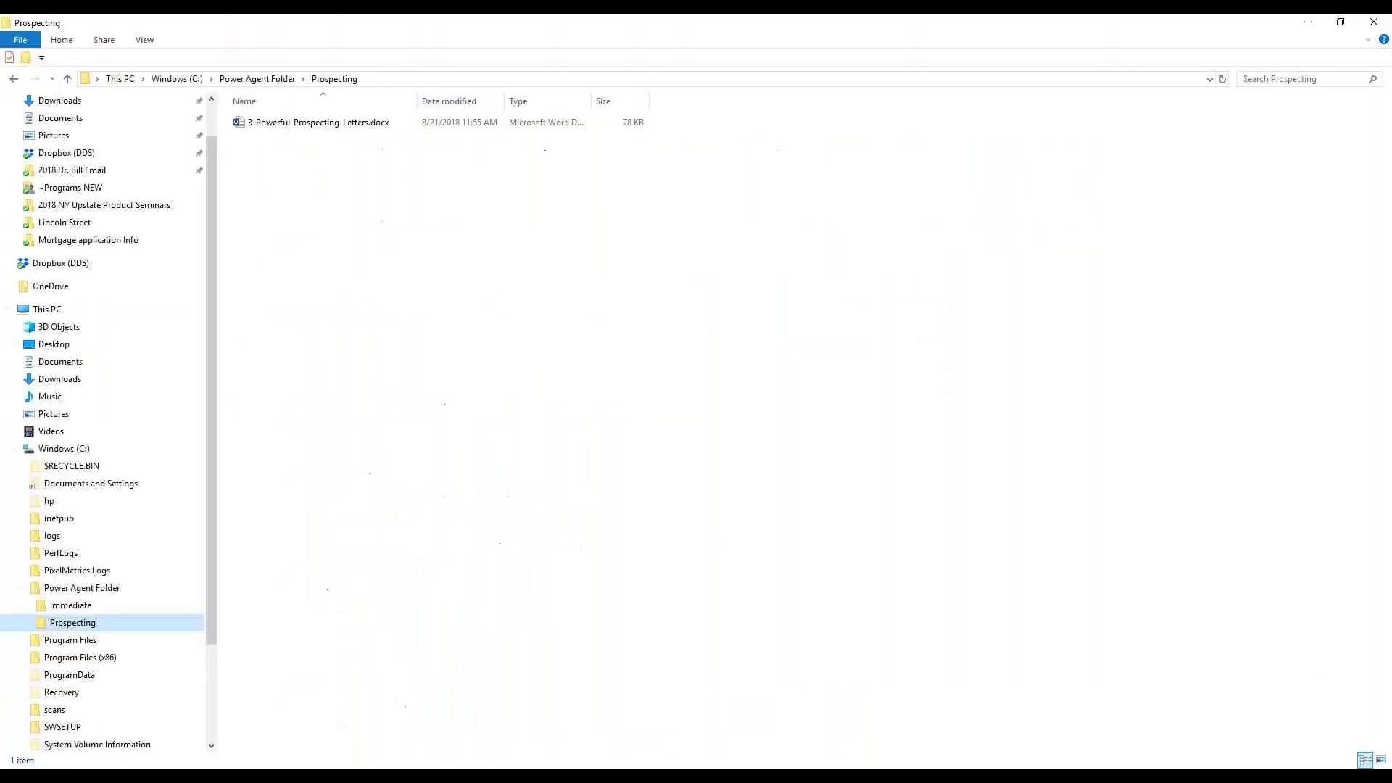
{"action": "left_click", "coordinate": [259, 80]}
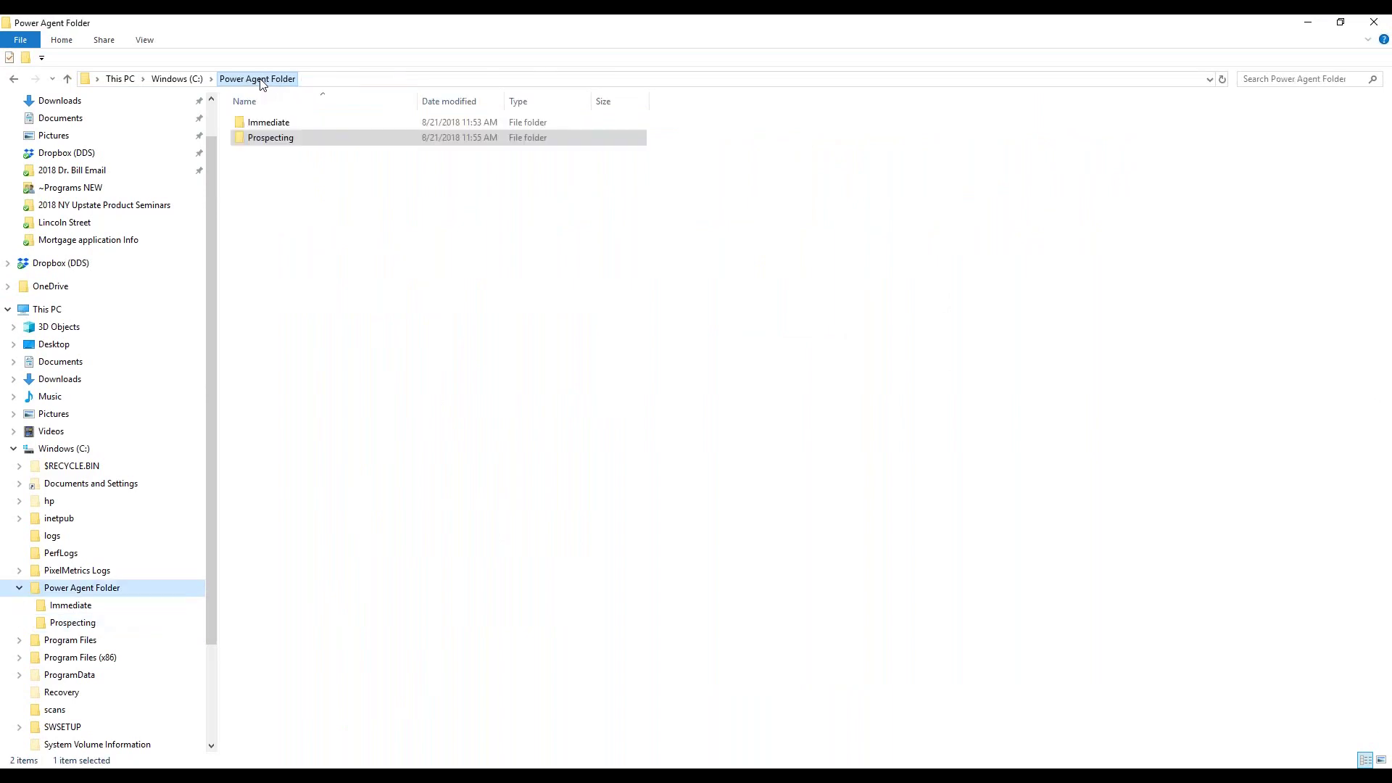
{"action": "double_click", "coordinate": [285, 138]}
{"action": "double_click", "coordinate": [339, 125]}
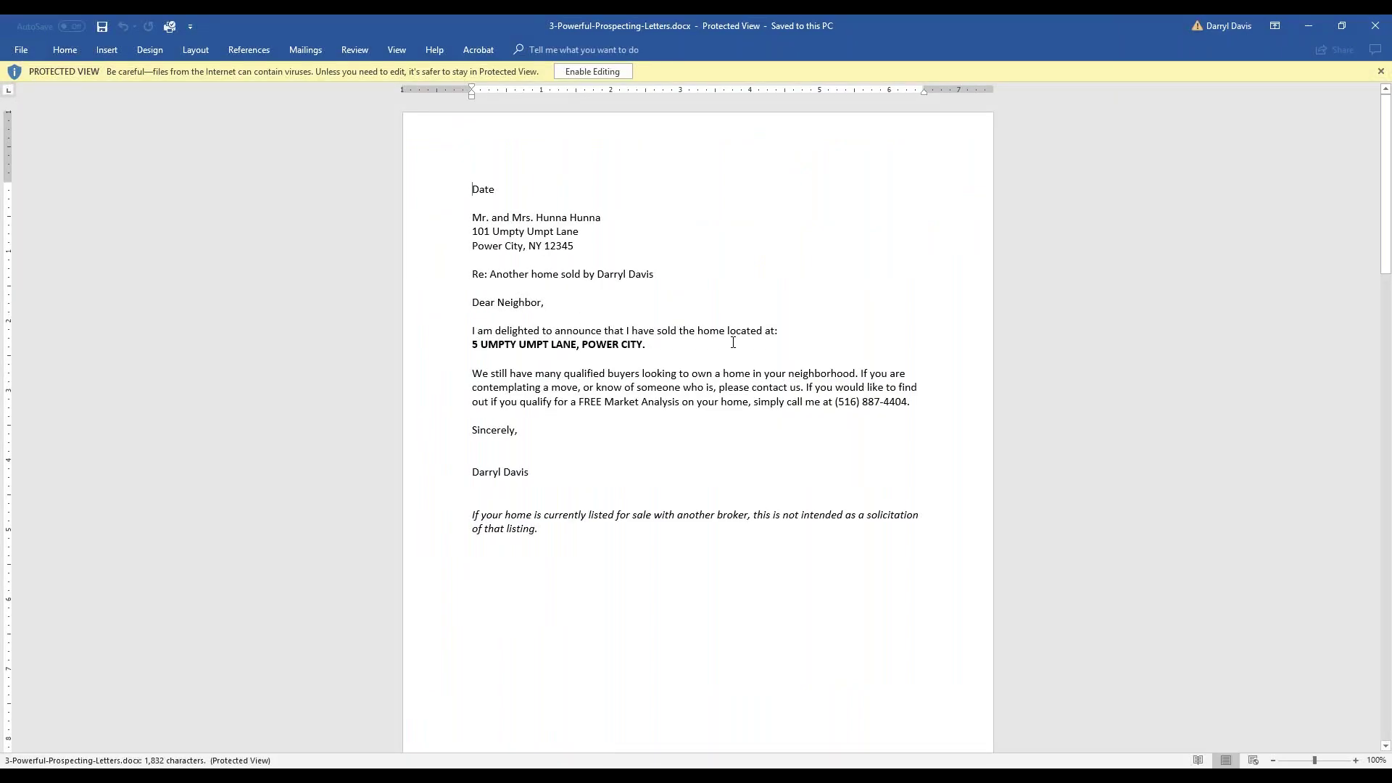
Step: Scroll to page 2's sold-home letter and click into its three-address bulleted list
{"action": "scroll", "coordinate": [730, 341], "scroll_direction": "down", "scroll_amount": 12}
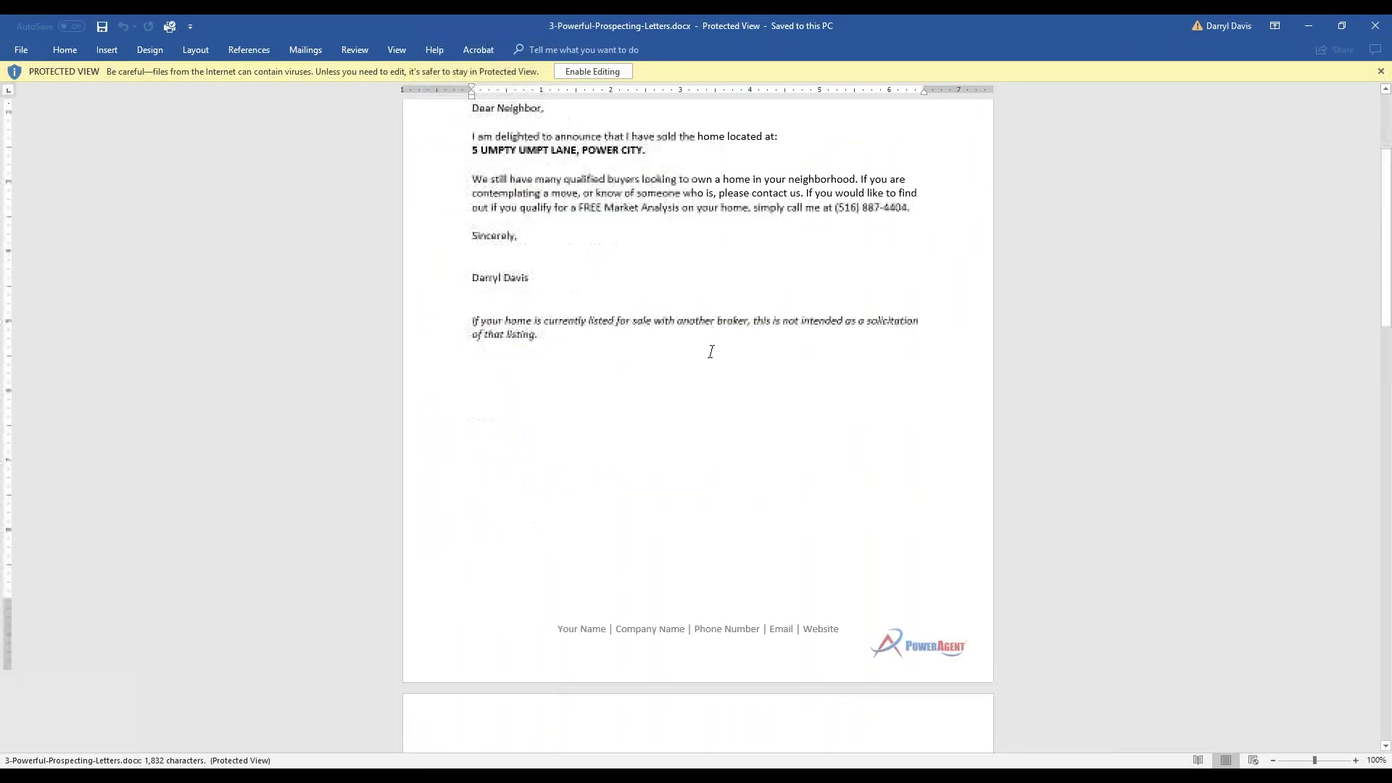
{"action": "scroll", "coordinate": [688, 450], "scroll_direction": "down", "scroll_amount": 6}
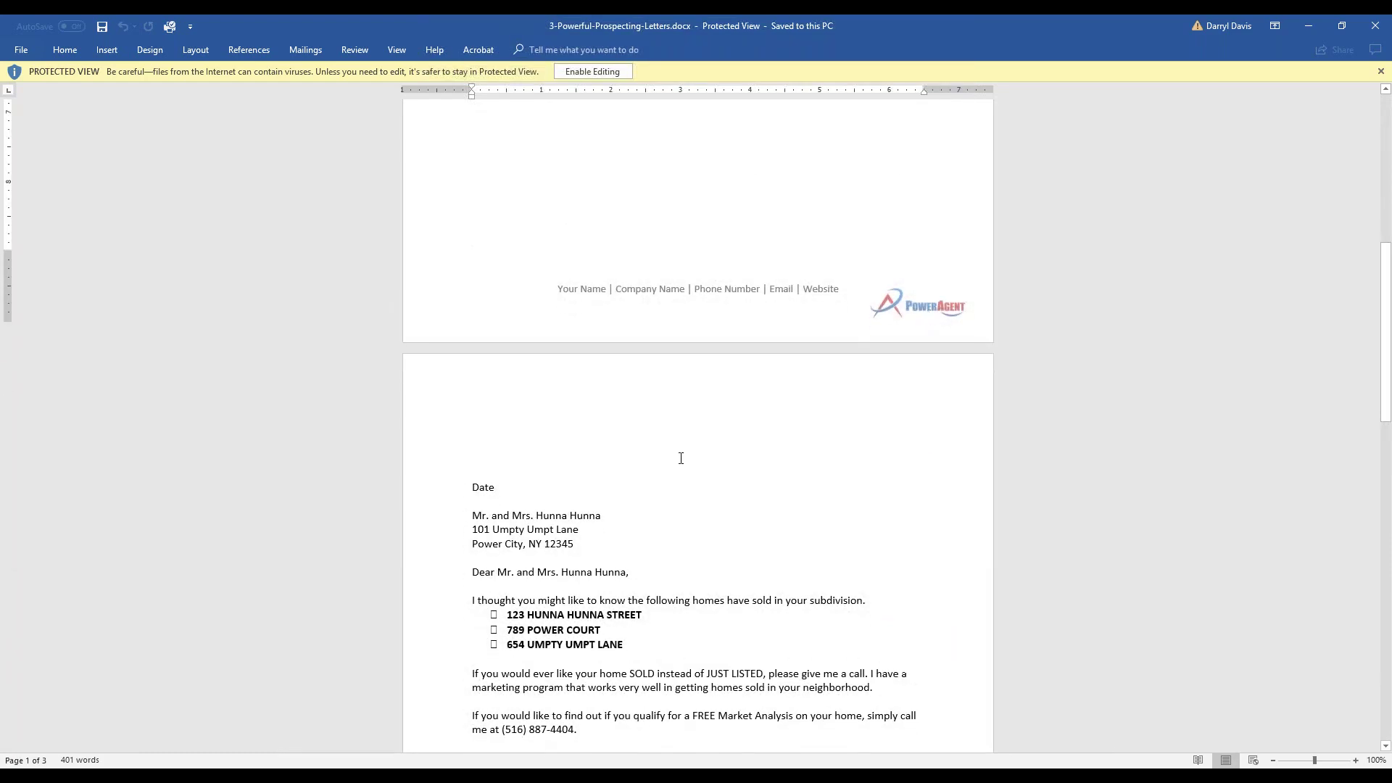
{"action": "left_click", "coordinate": [511, 345]}
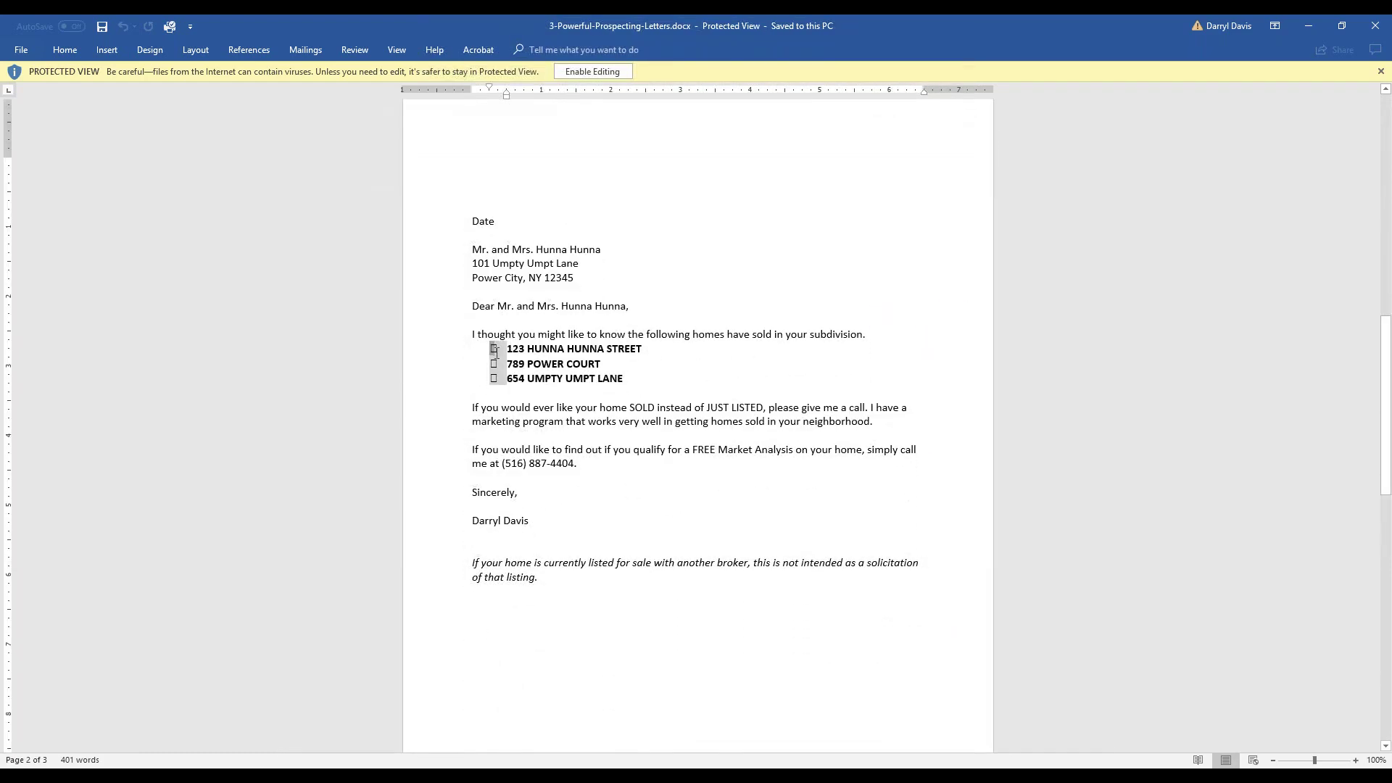
{"action": "left_click", "coordinate": [499, 353]}
{"action": "scroll", "coordinate": [652, 239], "scroll_direction": "up", "scroll_amount": 3}
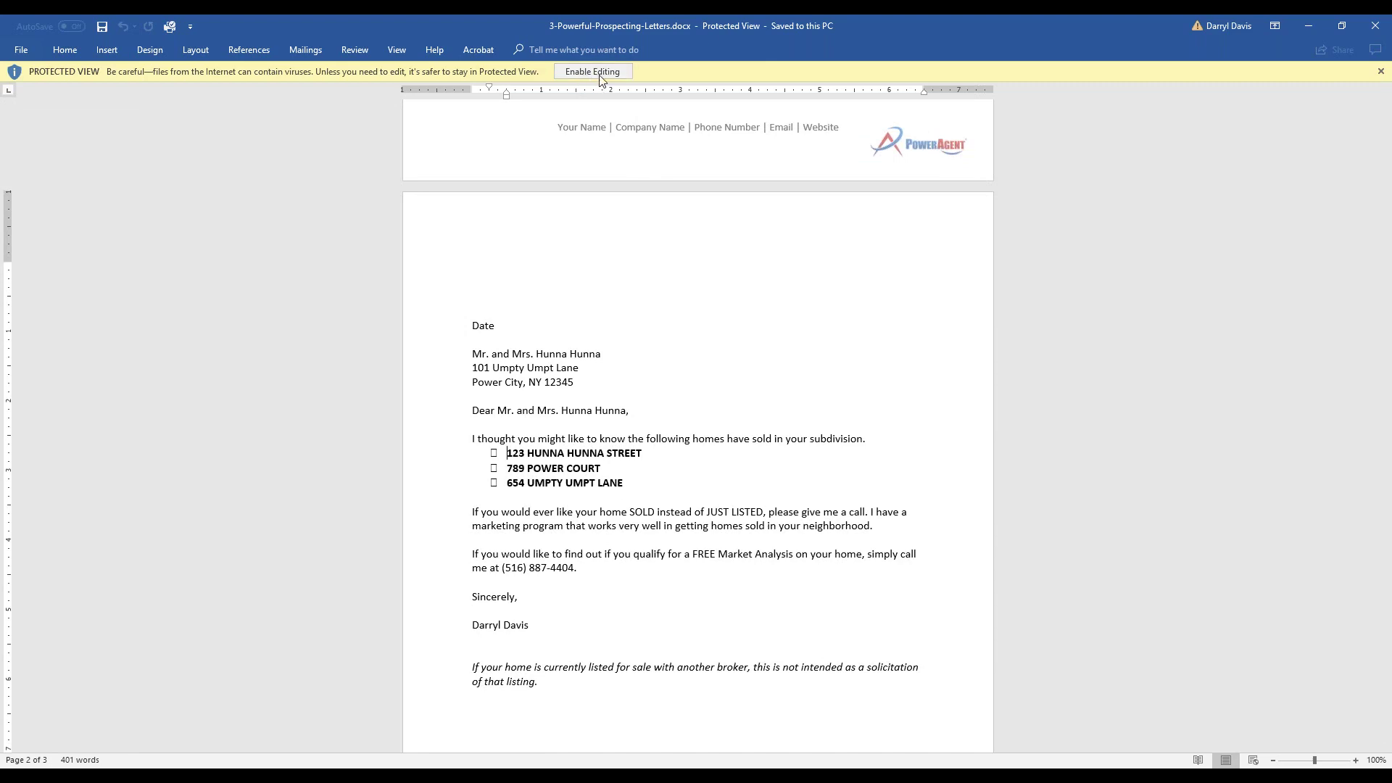
Step: Enable editing and switch the address list to checkmark bullets
{"action": "left_click", "coordinate": [603, 72]}
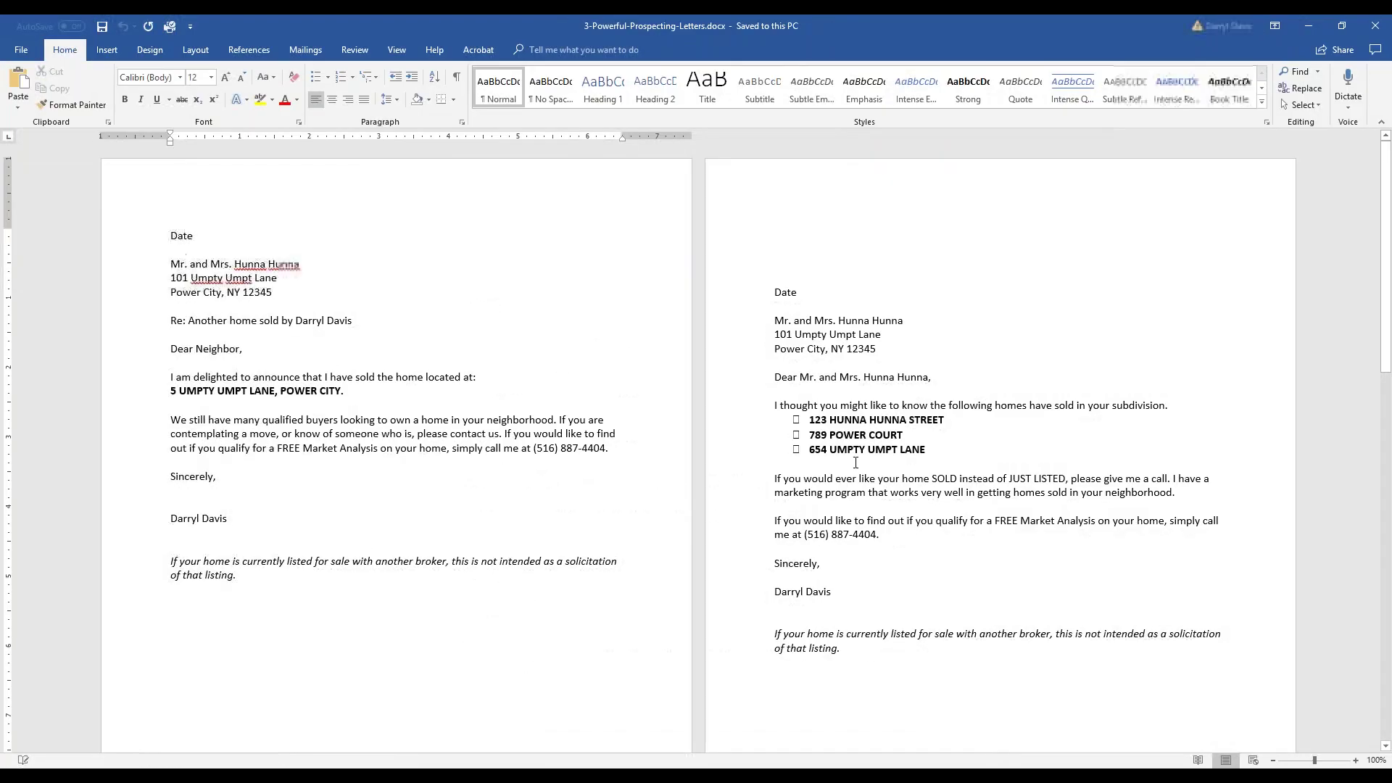
{"action": "scroll", "coordinate": [801, 480], "scroll_direction": "down", "scroll_amount": 3}
{"action": "scroll", "coordinate": [801, 480], "scroll_direction": "up", "scroll_amount": 3}
{"action": "left_click", "coordinate": [808, 448]}
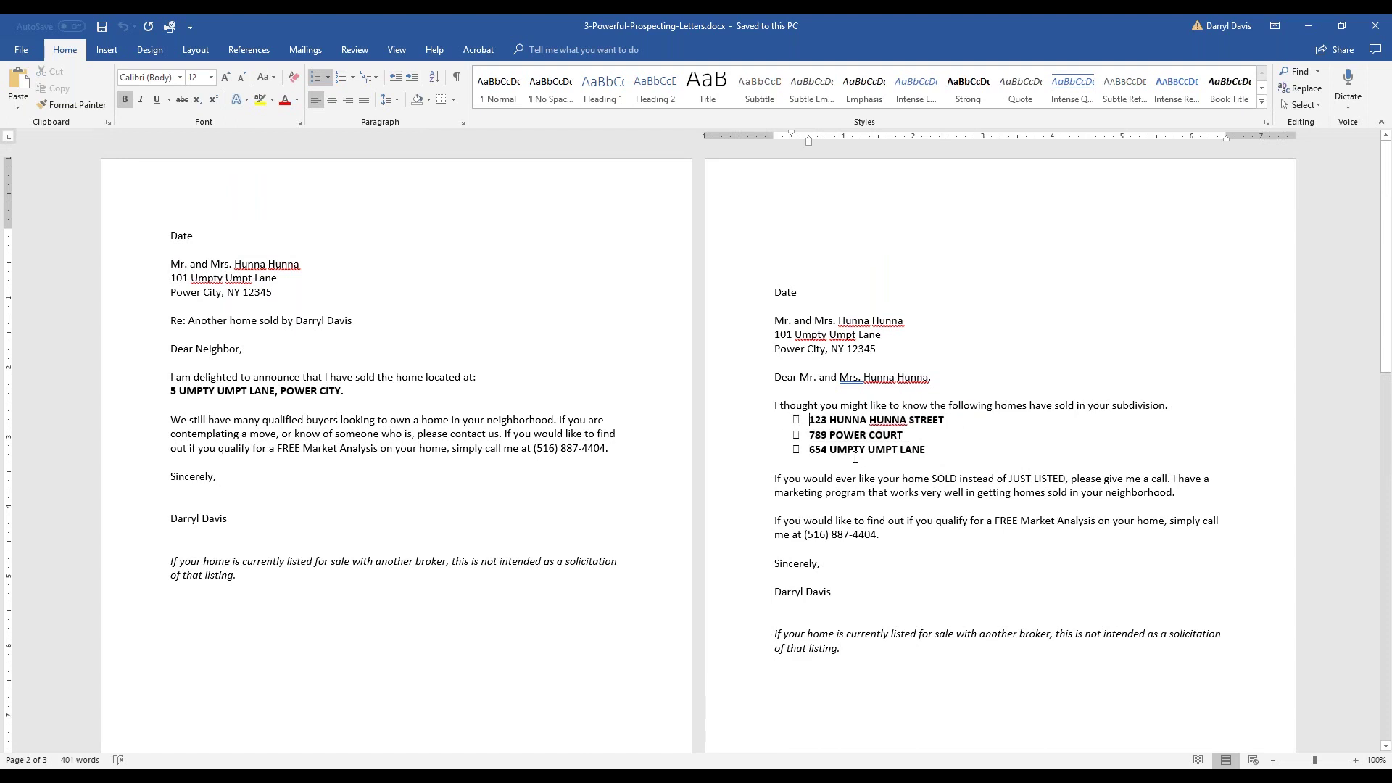
{"action": "left_click", "coordinate": [328, 77]}
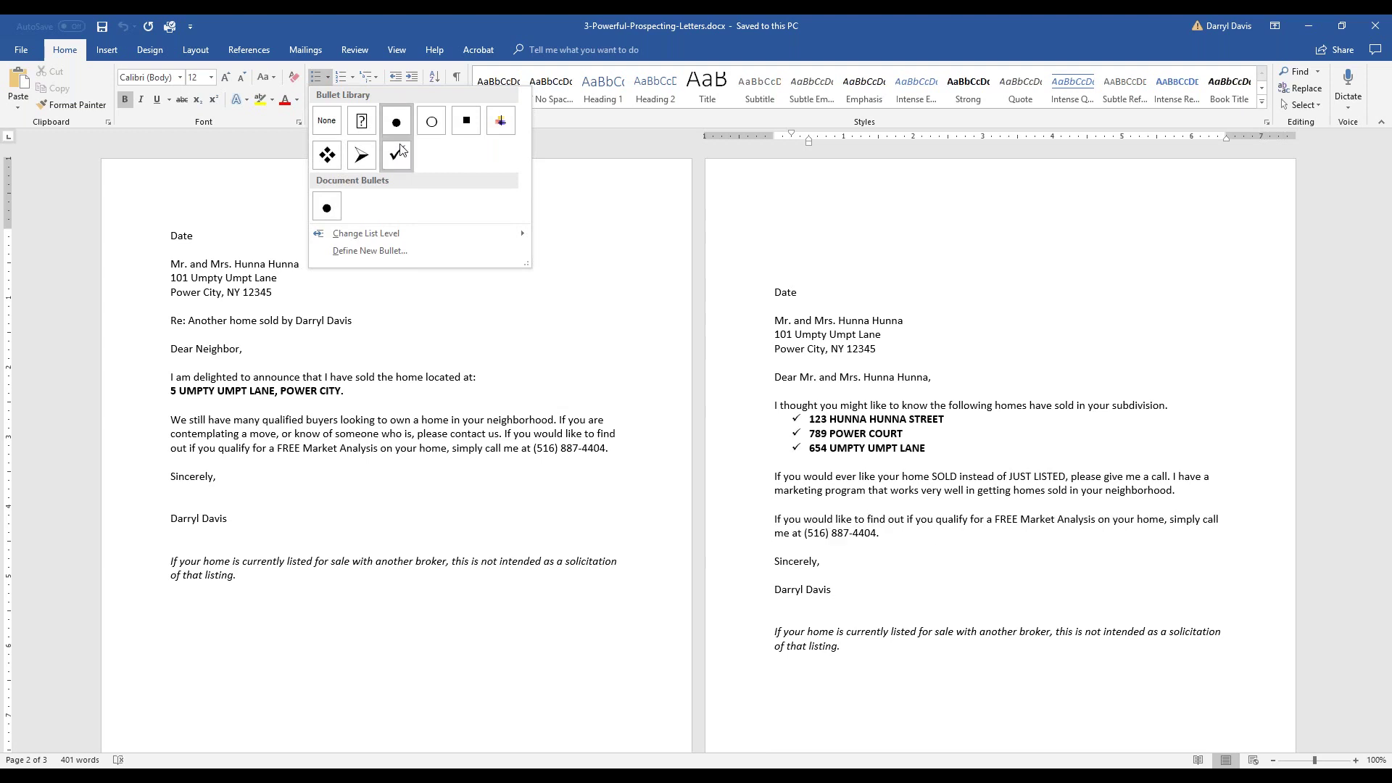
{"action": "left_click", "coordinate": [399, 145]}
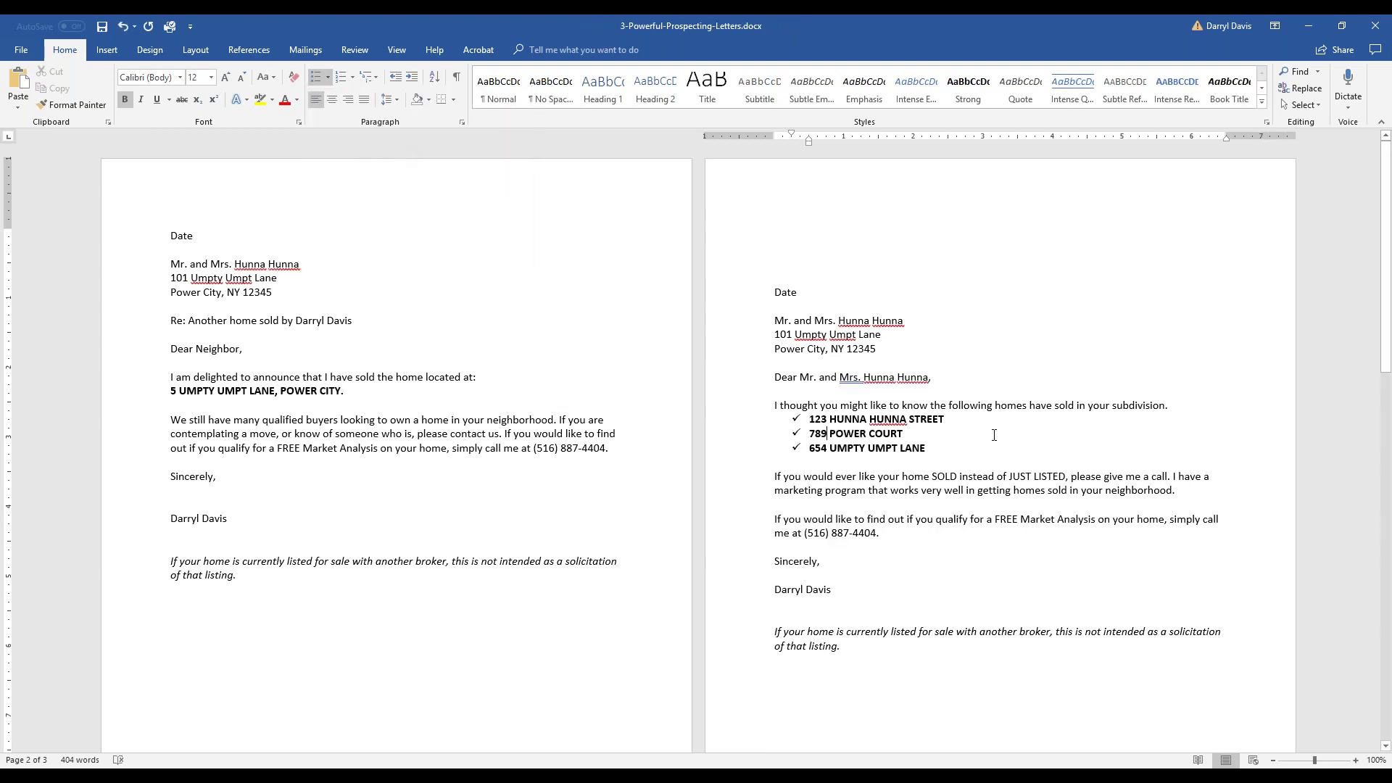
Step: Centre the three address lines and drag the right indent outward on the ruler
{"action": "left_click_drag", "start_coordinate": [946, 441], "coordinate": [806, 419]}
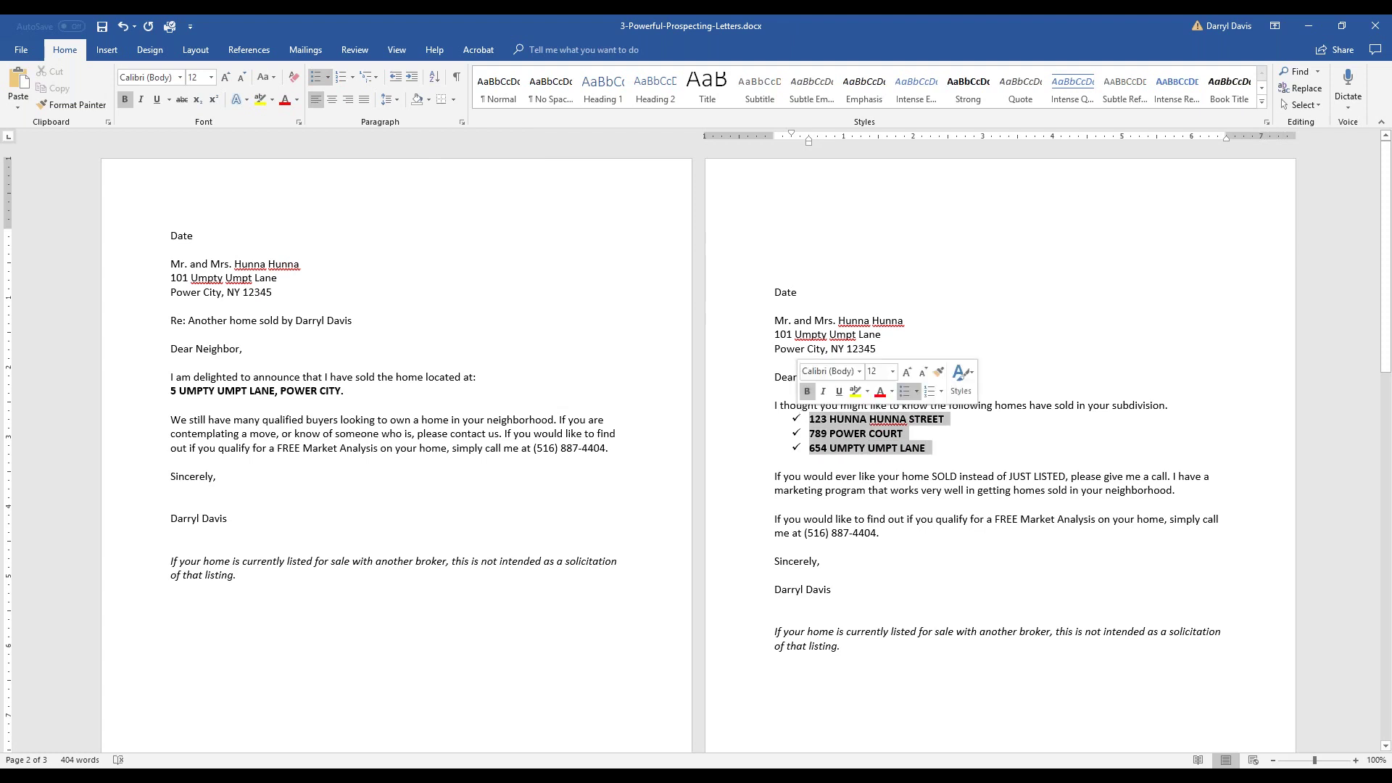
{"action": "left_click", "coordinate": [332, 99]}
{"action": "left_click", "coordinate": [1008, 474]}
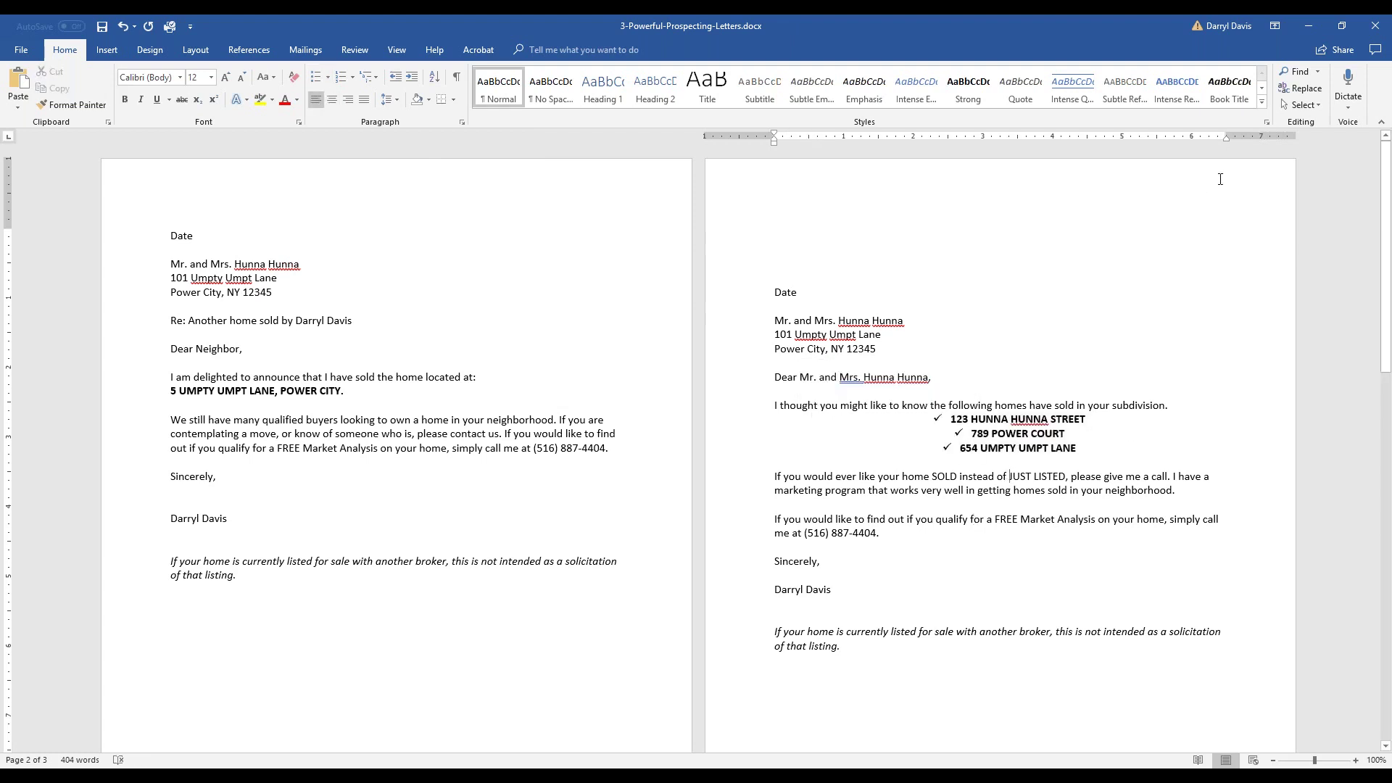
{"action": "mouse_move", "coordinate": [1225, 137]}
{"action": "left_mouse_down"}
{"action": "mouse_move", "coordinate": [1267, 136]}
{"action": "mouse_move", "coordinate": [1208, 136]}
{"action": "left_mouse_up"}
{"action": "scroll", "coordinate": [564, 434], "scroll_direction": "down", "scroll_amount": 3}
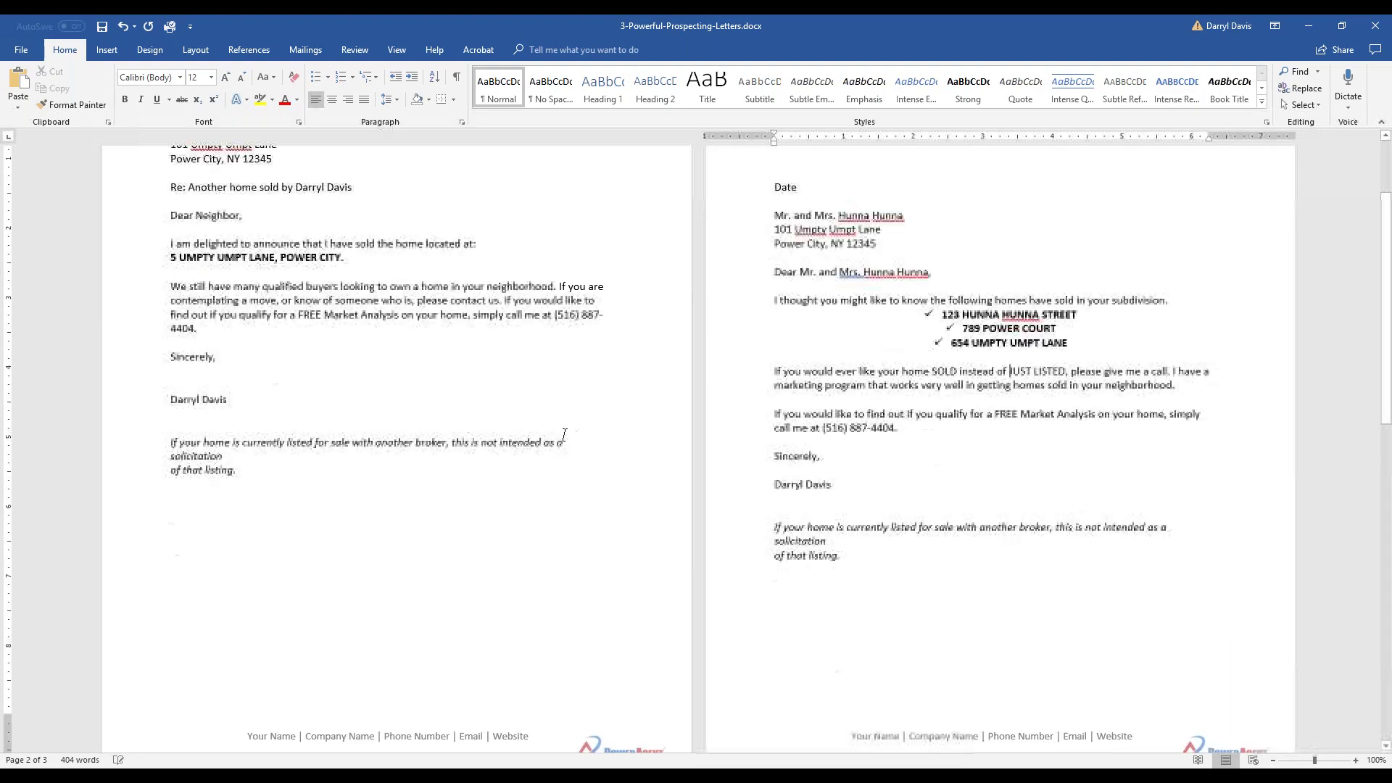
{"action": "scroll", "coordinate": [563, 434], "scroll_direction": "up", "scroll_amount": 3}
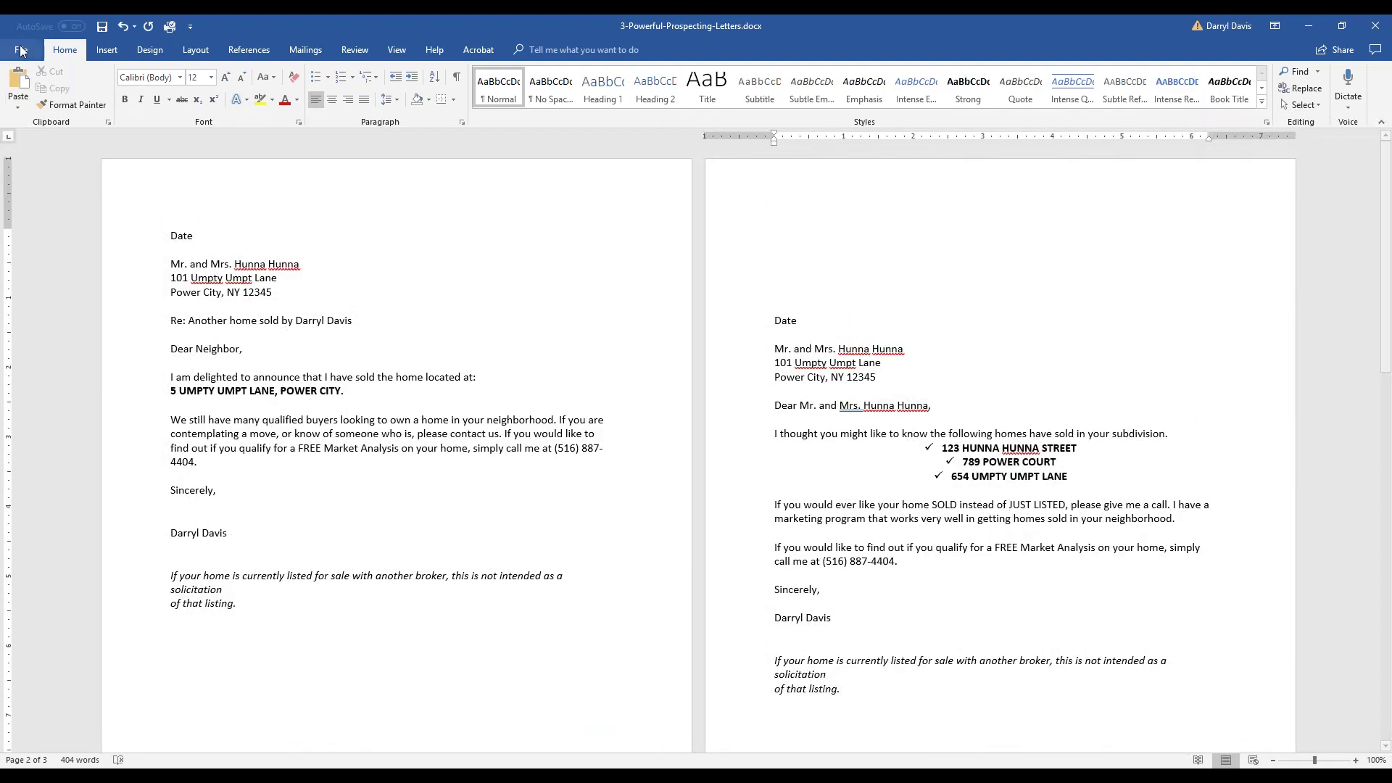
{"action": "scroll", "coordinate": [696, 434], "scroll_direction": "down", "scroll_amount": 6}
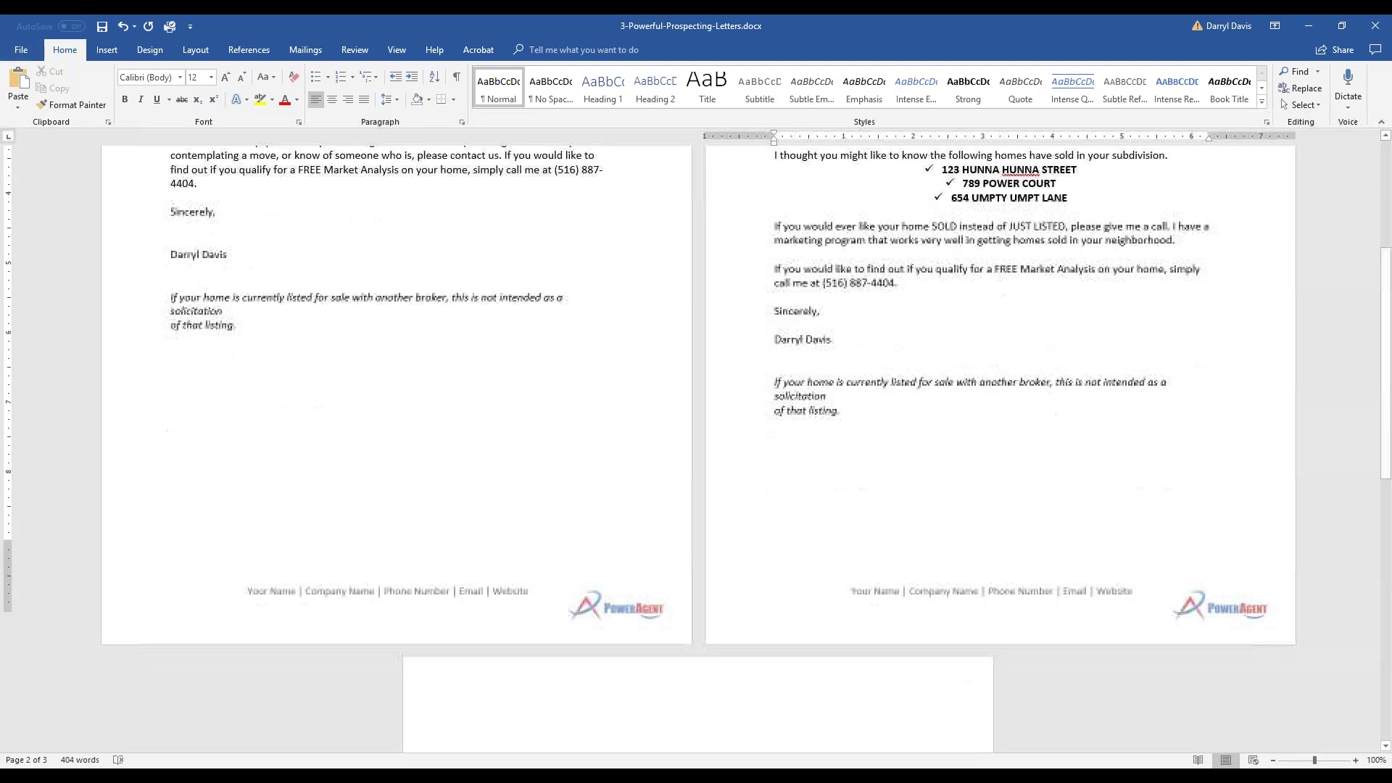
{"action": "scroll", "coordinate": [637, 408], "scroll_direction": "down", "scroll_amount": 5}
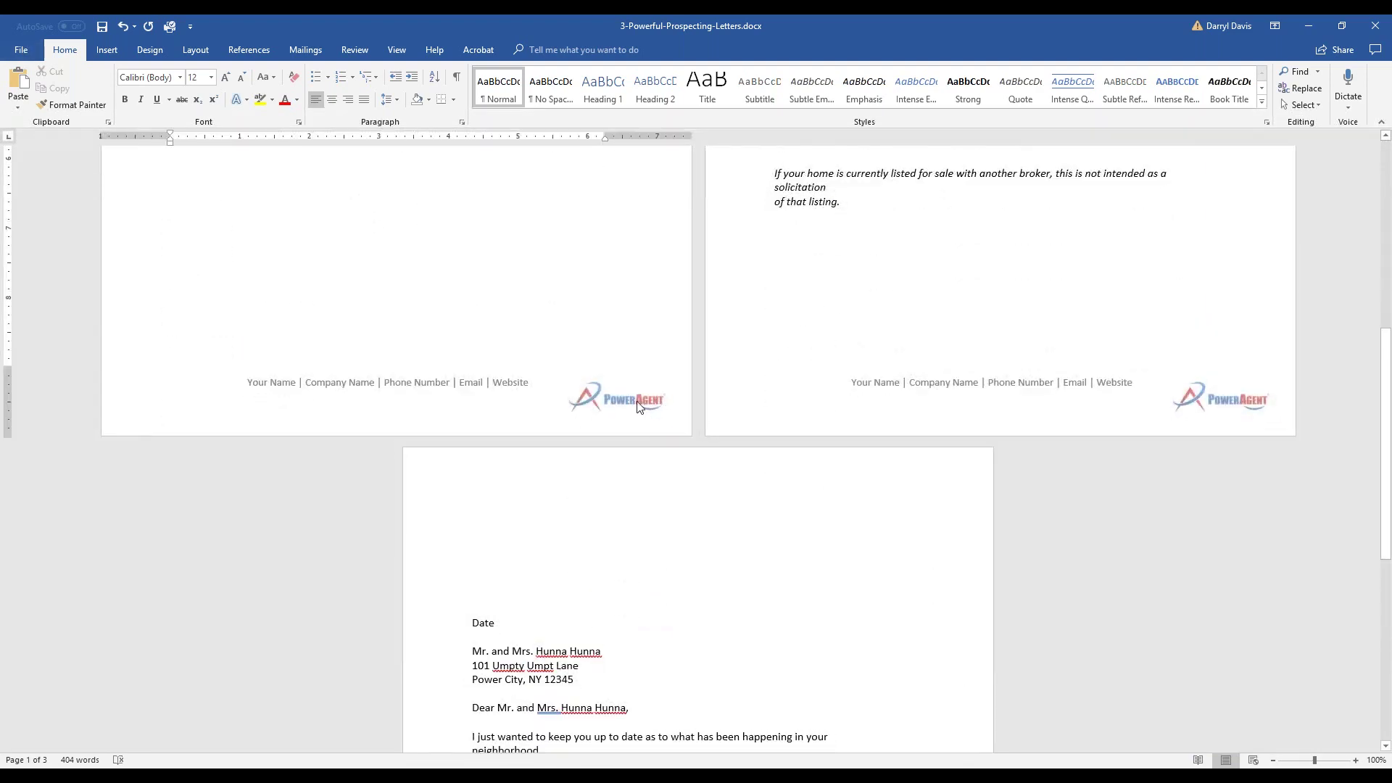
{"action": "scroll", "coordinate": [800, 460], "scroll_direction": "down", "scroll_amount": 10}
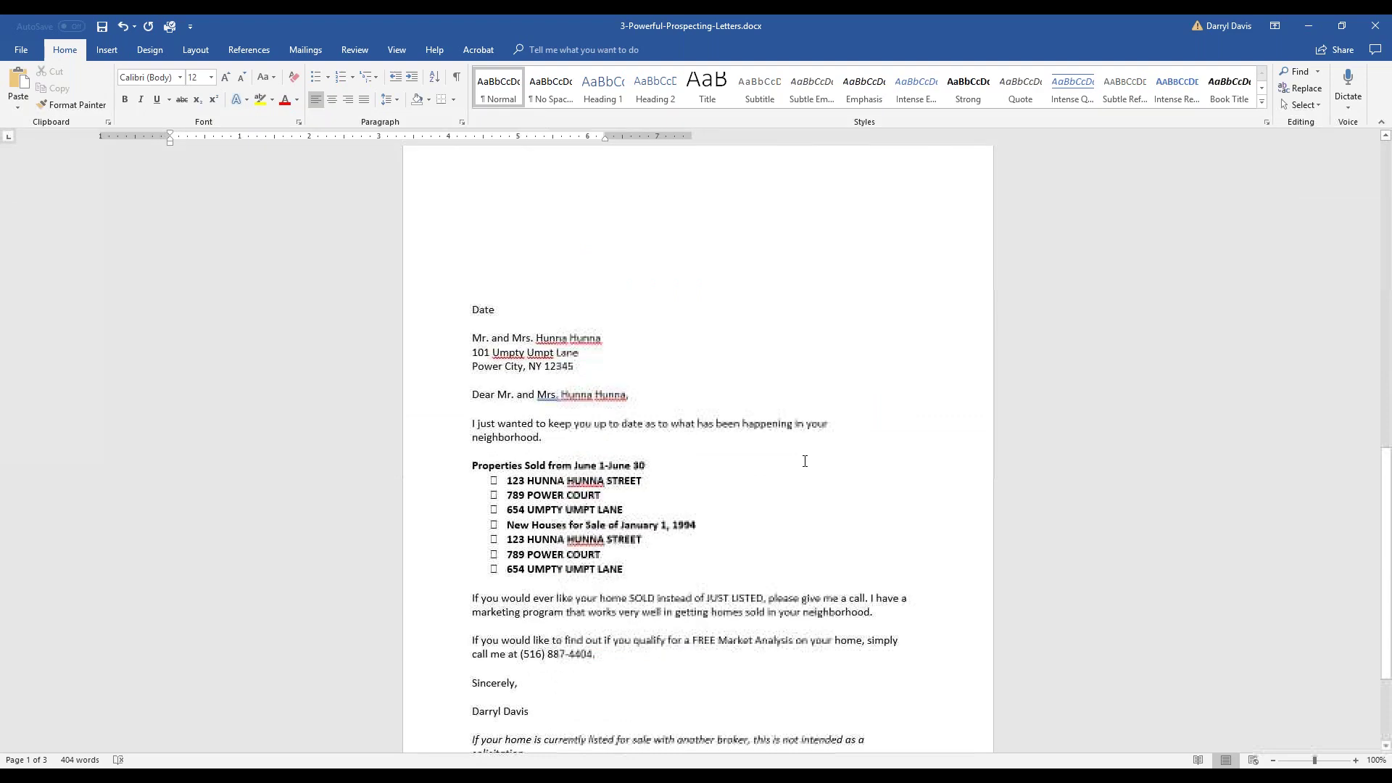
{"action": "scroll", "coordinate": [800, 456], "scroll_direction": "down", "scroll_amount": 1}
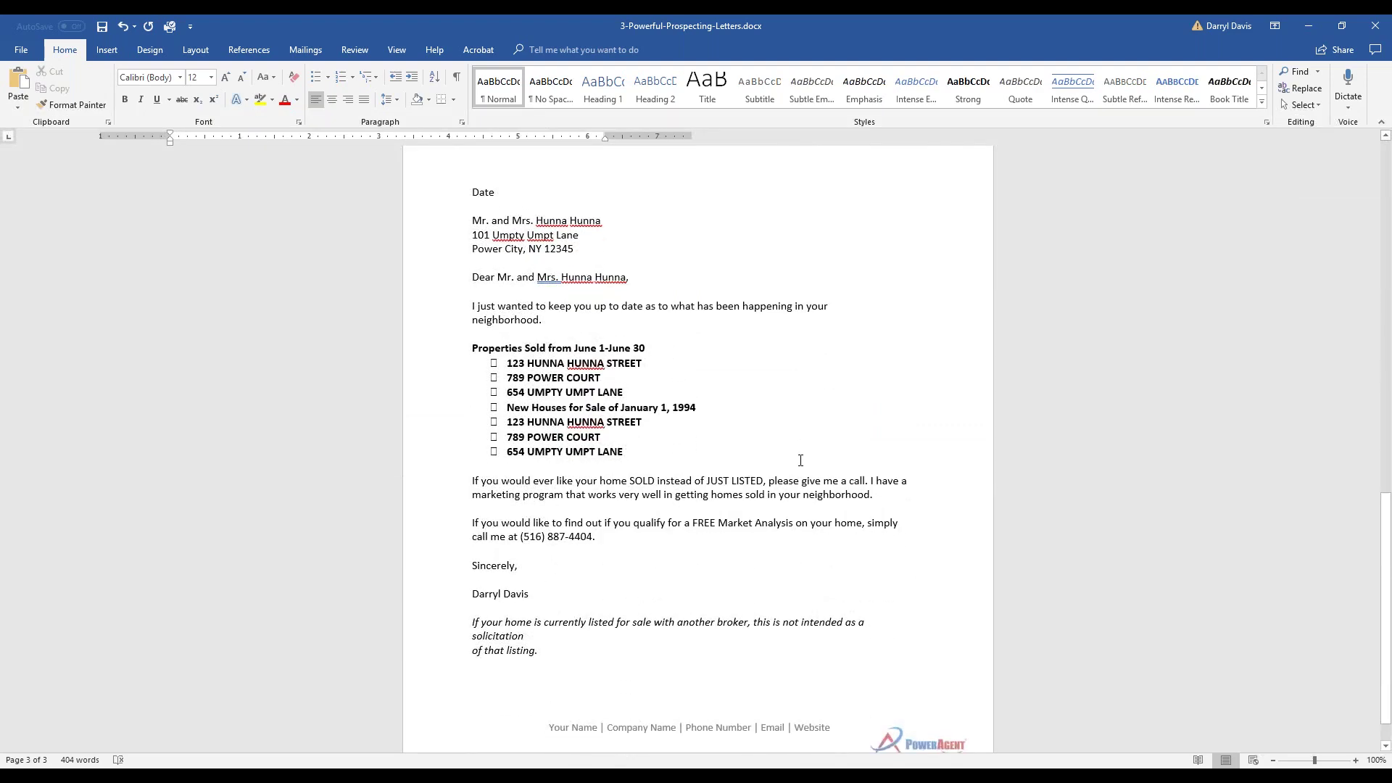
{"action": "scroll", "coordinate": [802, 452], "scroll_direction": "up", "scroll_amount": 1}
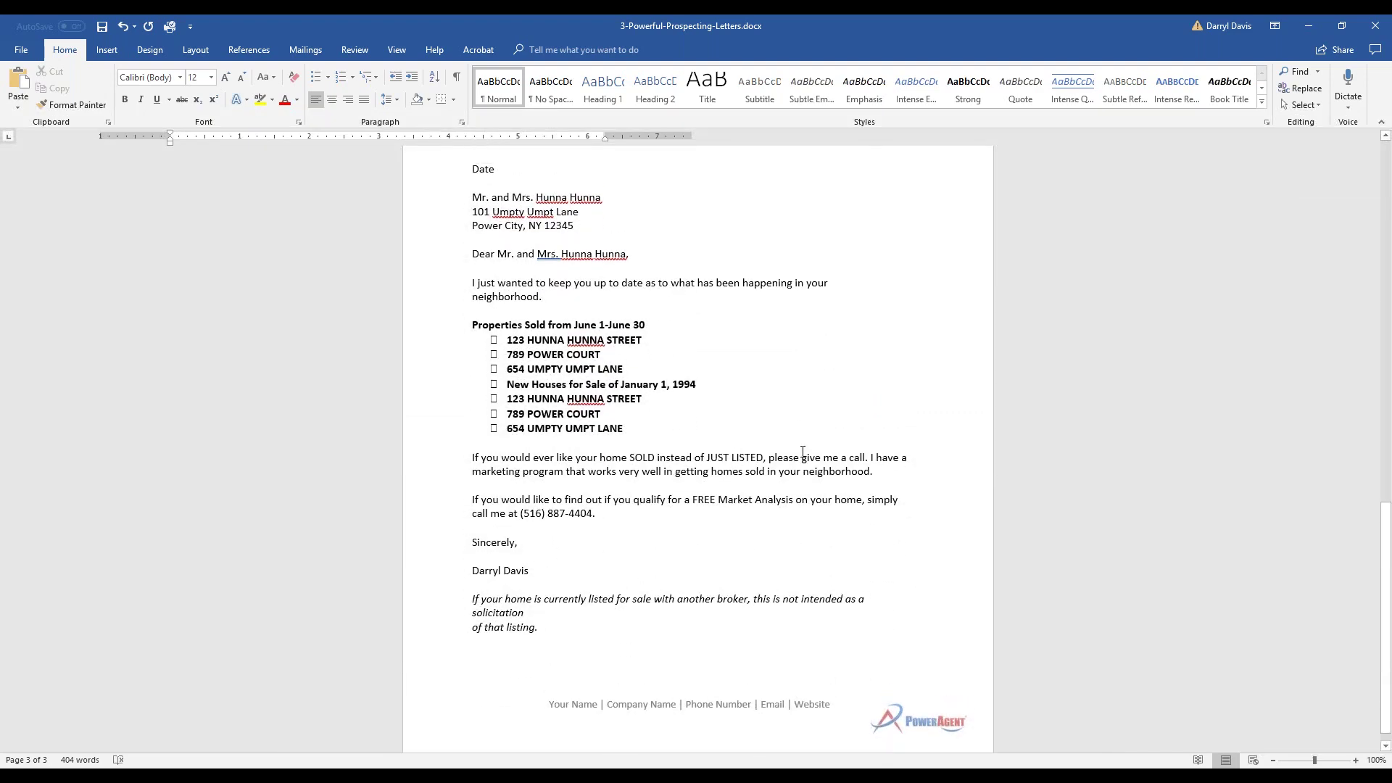
{"action": "scroll", "coordinate": [802, 452], "scroll_direction": "up", "scroll_amount": 10}
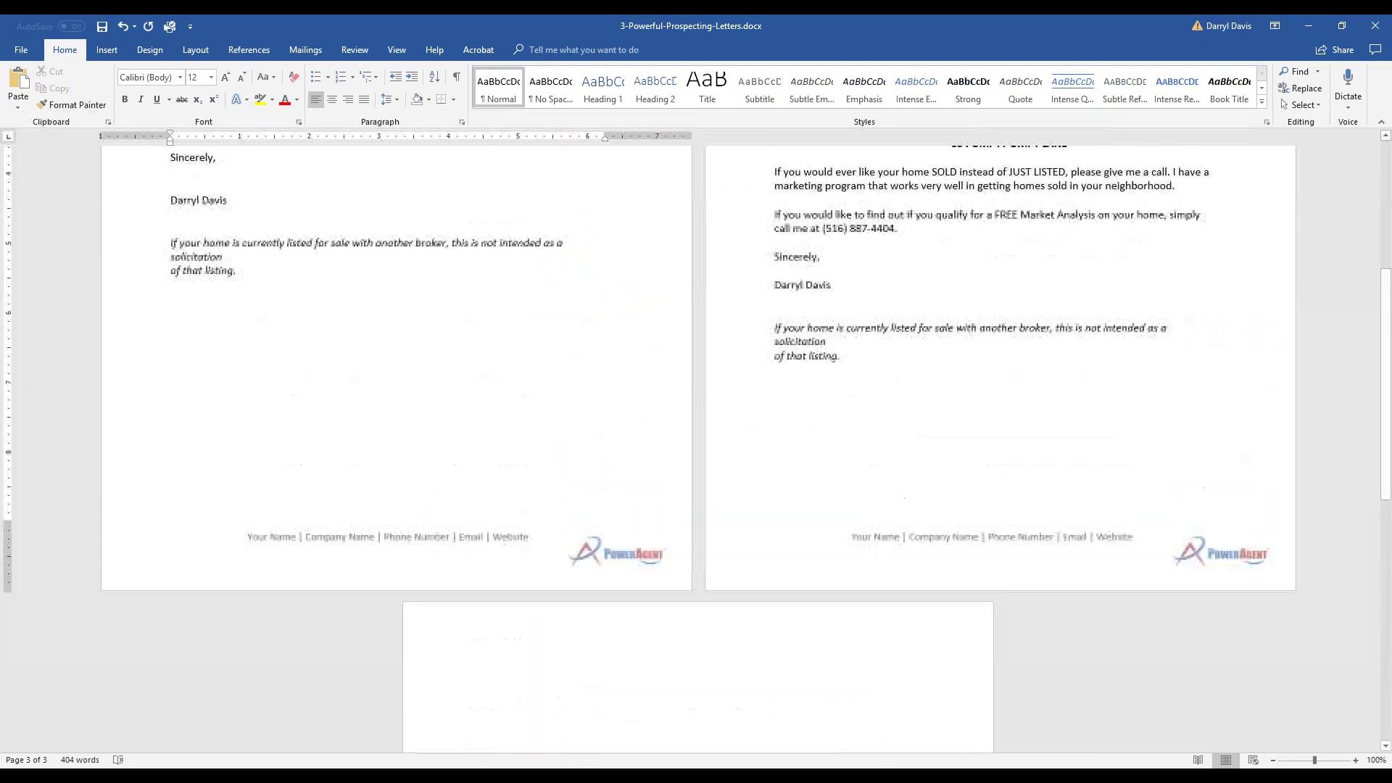
{"action": "scroll", "coordinate": [803, 452], "scroll_direction": "up", "scroll_amount": 2}
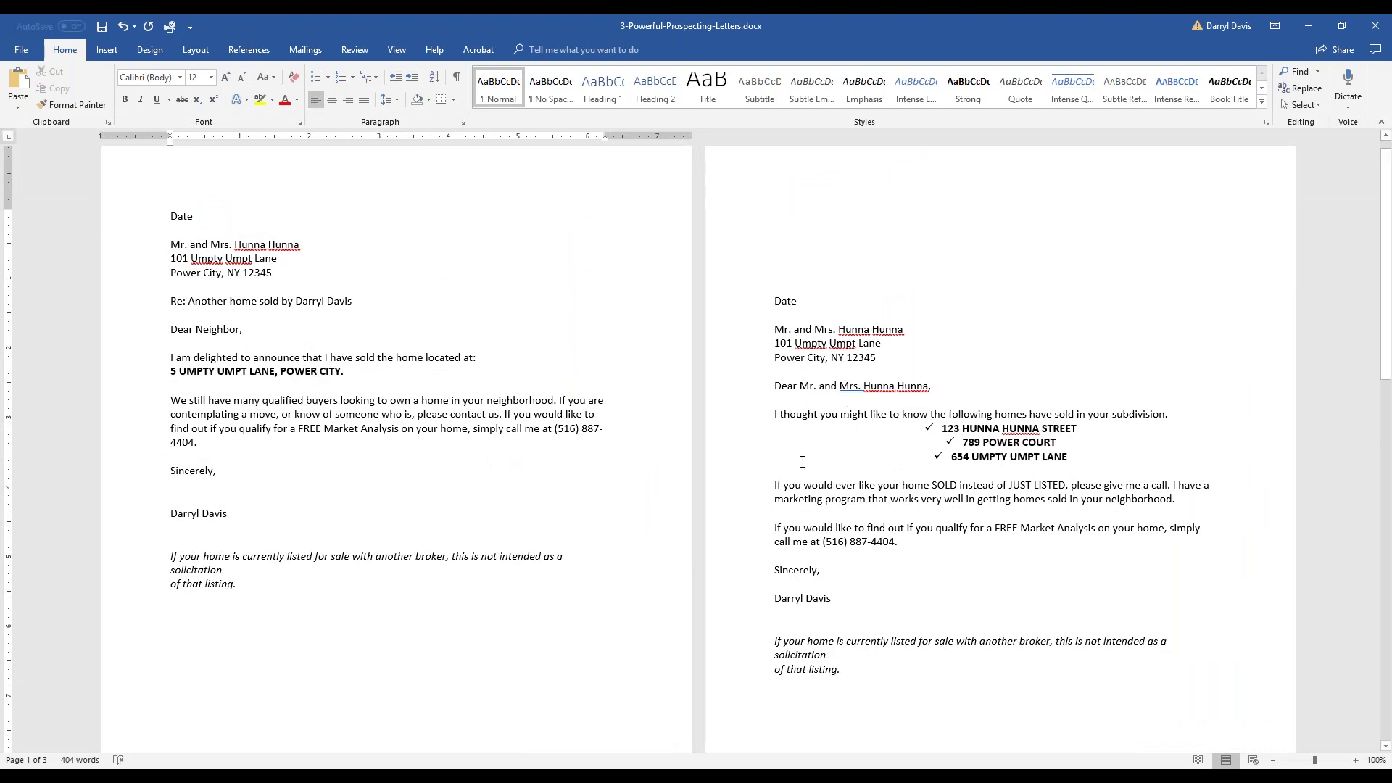
Step: Delete the line break after 'solicitation' so the disclaimer ends 'solicitation of that listing.'
{"action": "triple_click", "coordinate": [892, 386]}
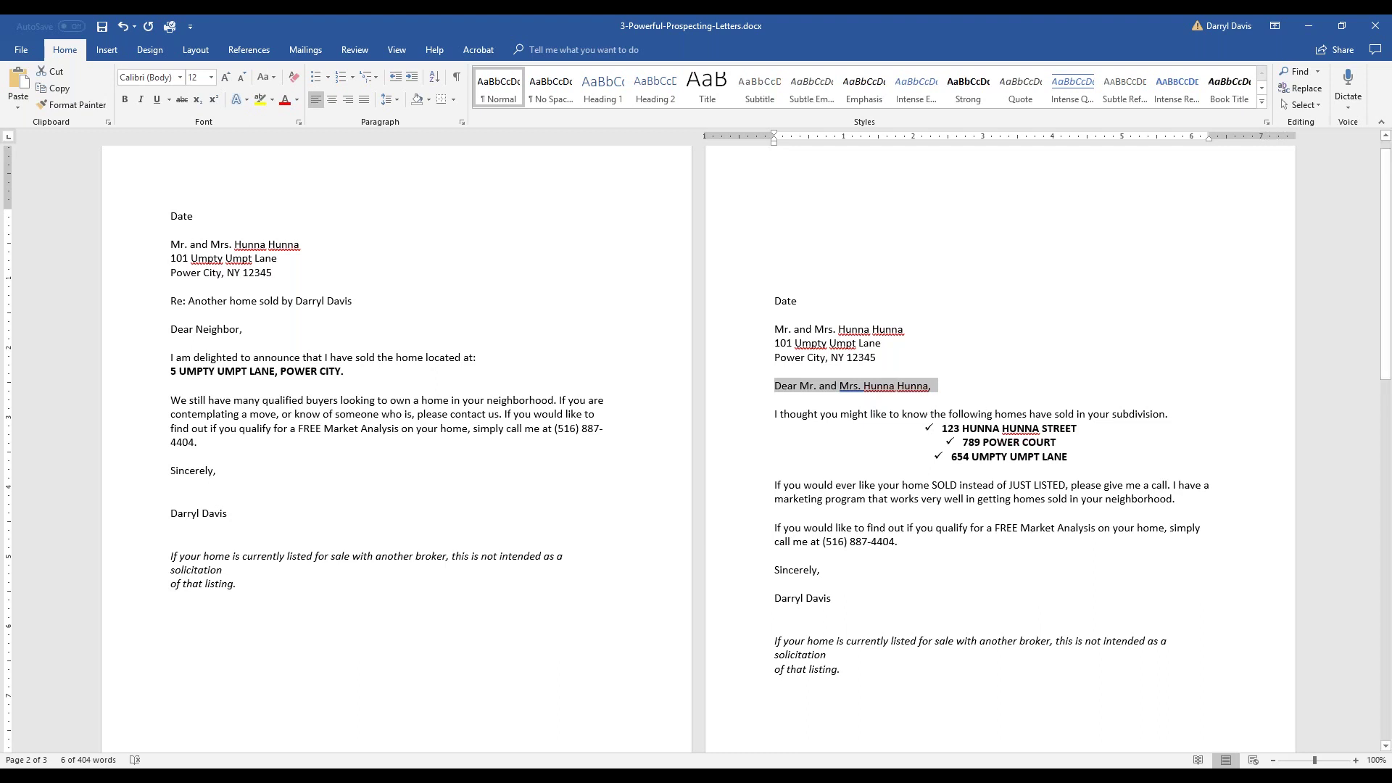
{"action": "left_click", "coordinate": [852, 658]}
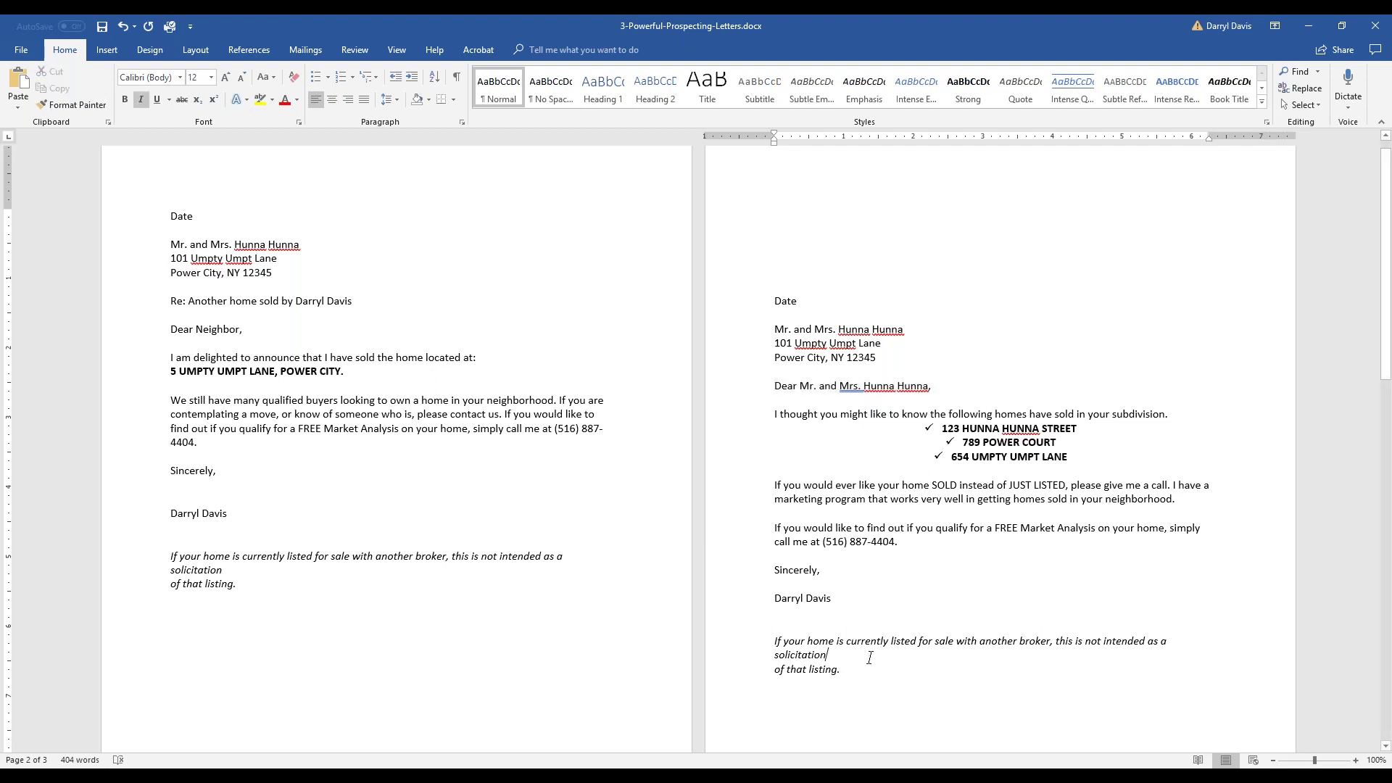
{"action": "key", "text": "Delete"}
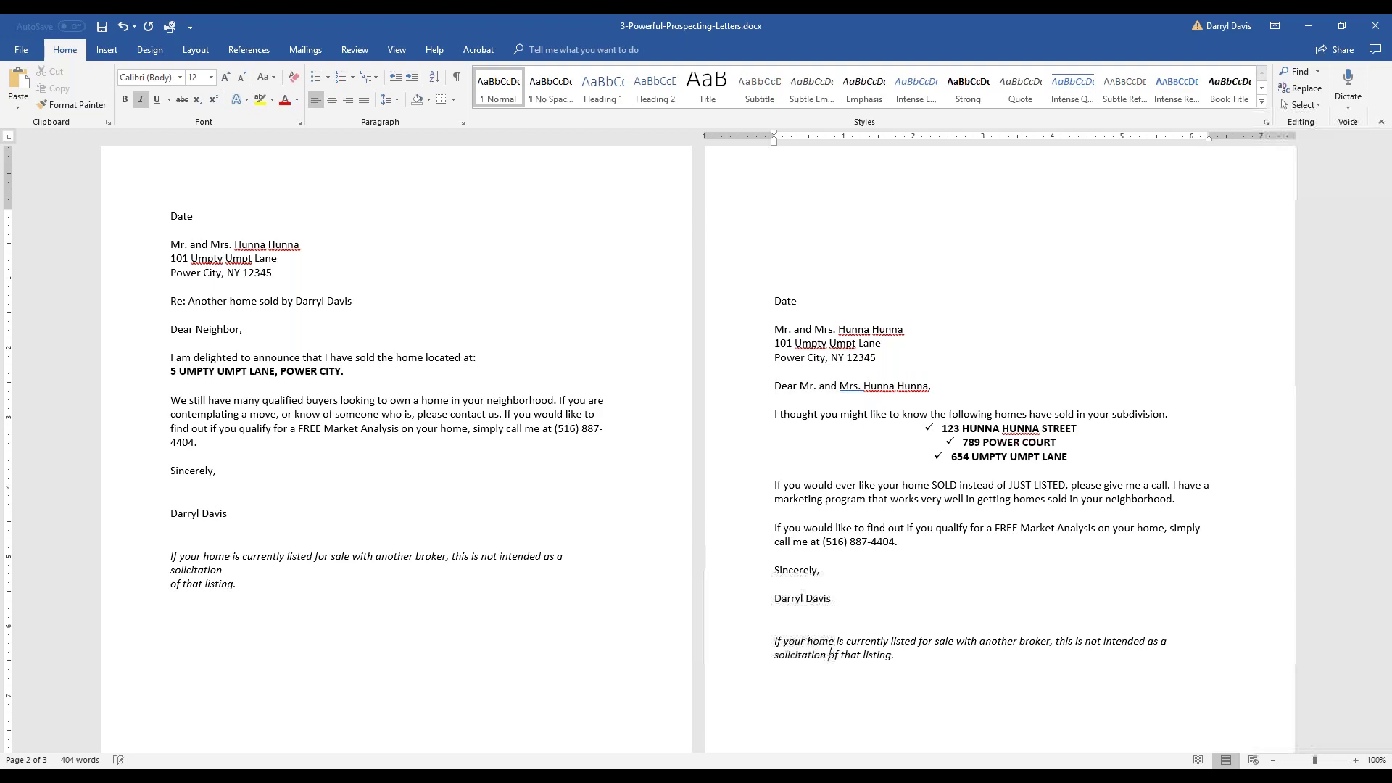
{"action": "scroll", "coordinate": [475, 398], "scroll_direction": "down", "scroll_amount": 8}
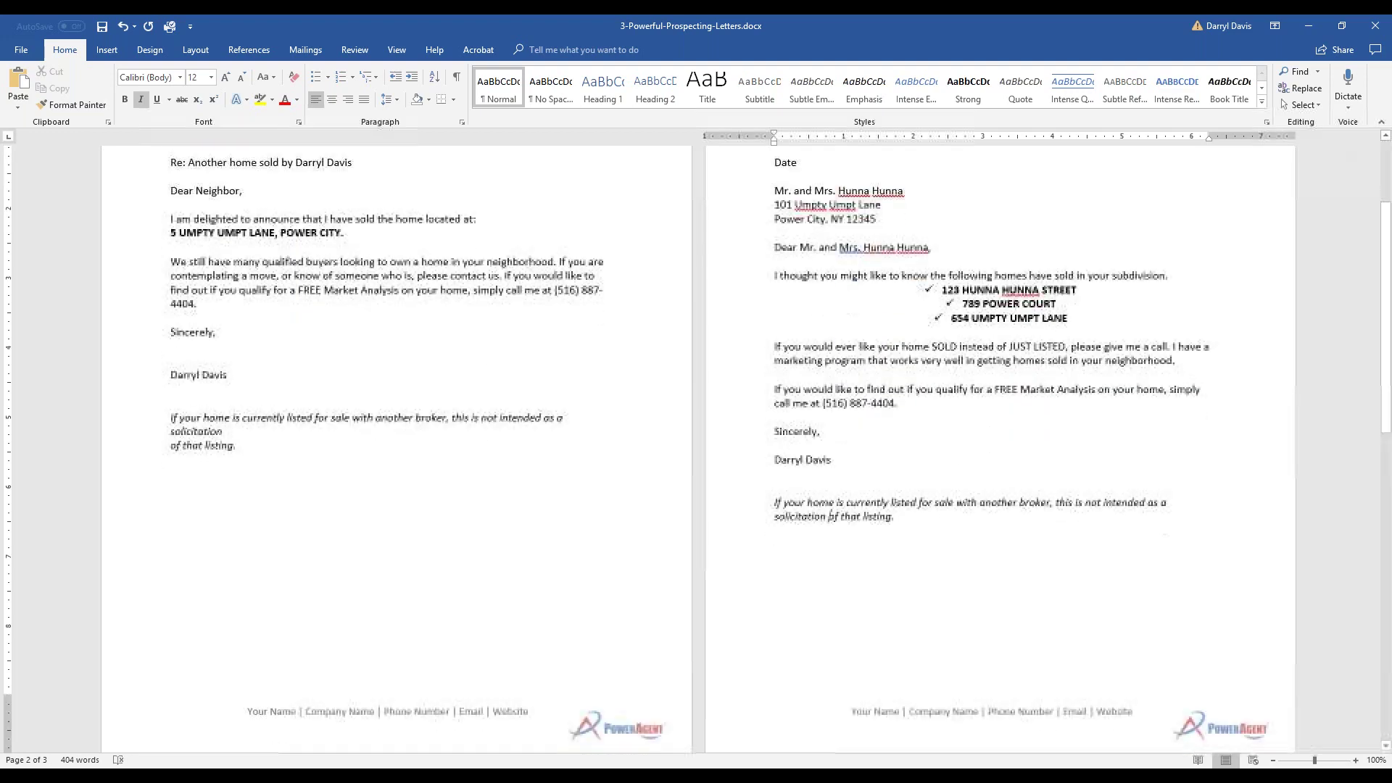
{"action": "scroll", "coordinate": [453, 458], "scroll_direction": "down", "scroll_amount": 6}
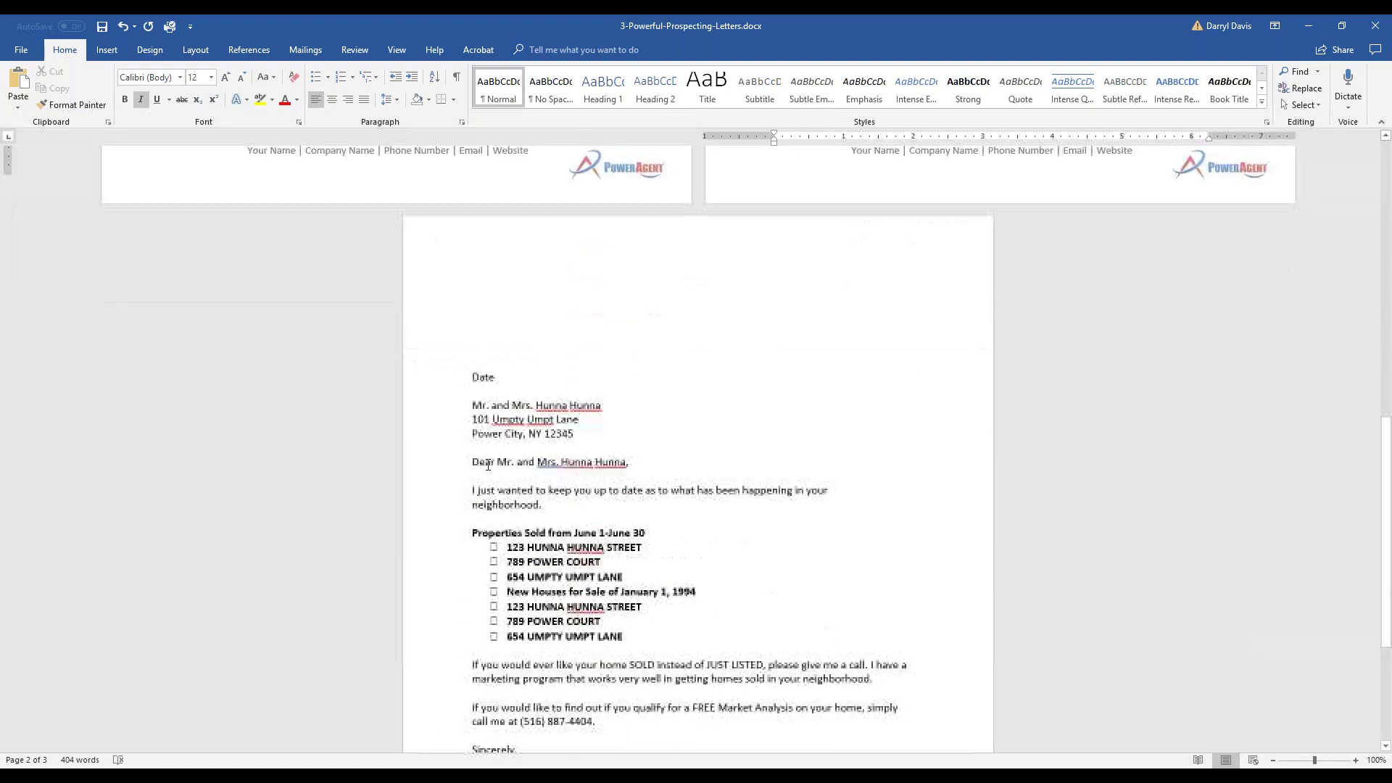
{"action": "scroll", "coordinate": [488, 464], "scroll_direction": "up", "scroll_amount": 1}
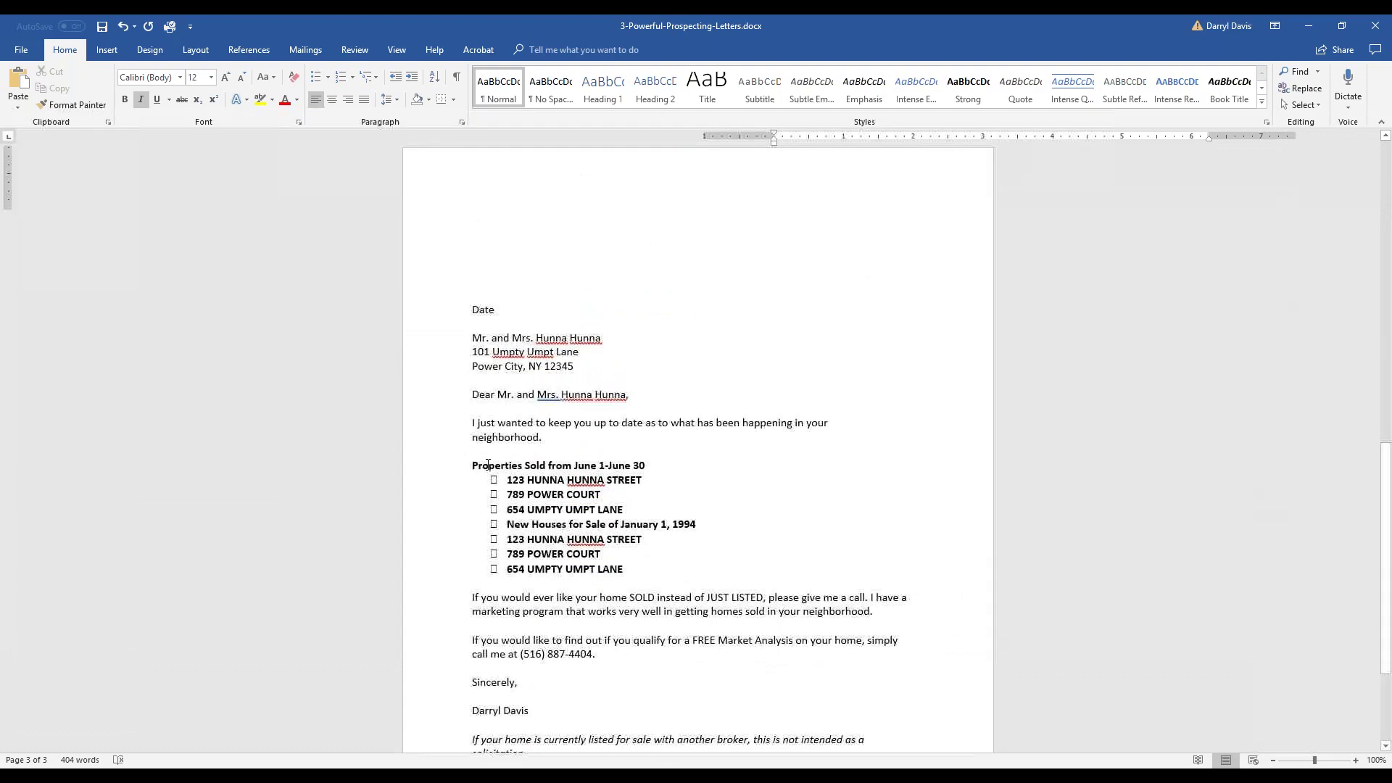
{"action": "scroll", "coordinate": [488, 464], "scroll_direction": "up", "scroll_amount": 8}
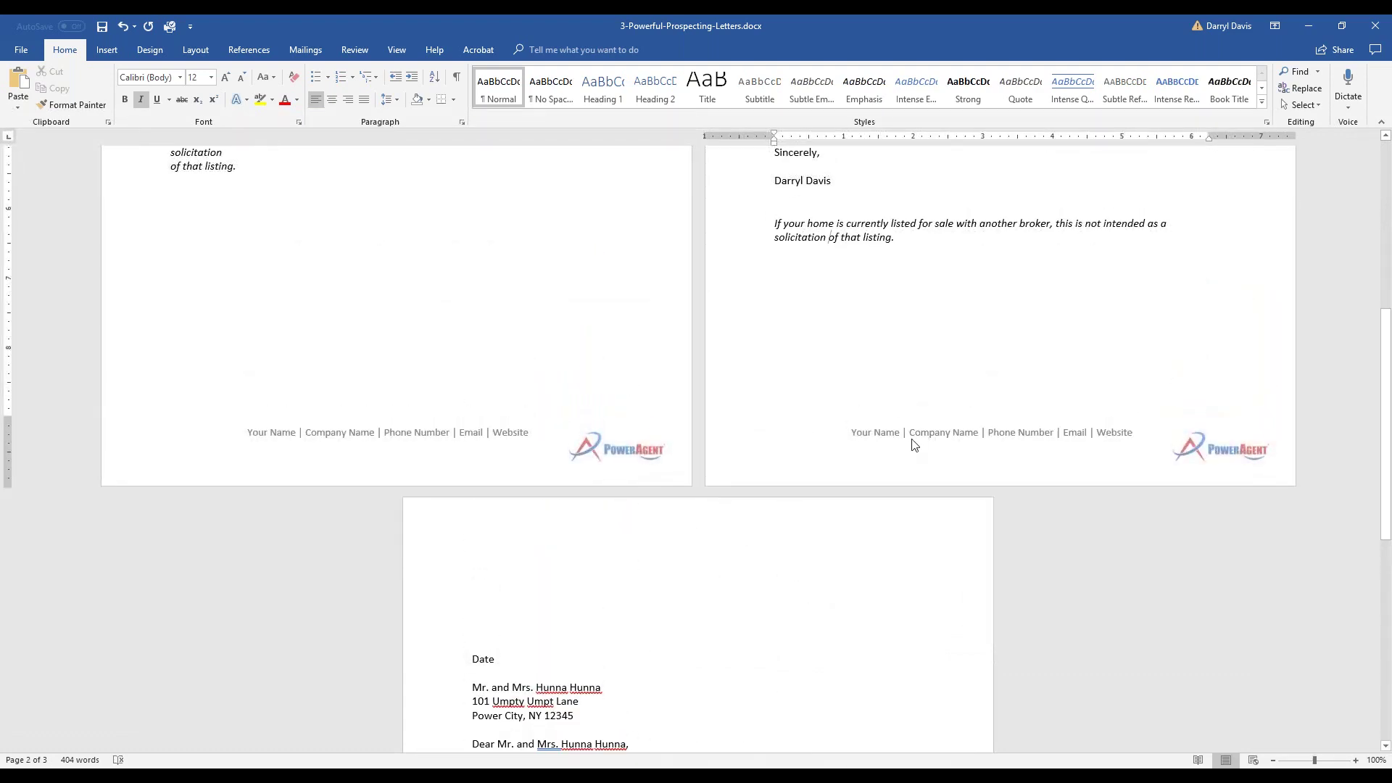
{"action": "scroll", "coordinate": [913, 445], "scroll_direction": "up", "scroll_amount": 2}
{"action": "left_click", "coordinate": [435, 505]}
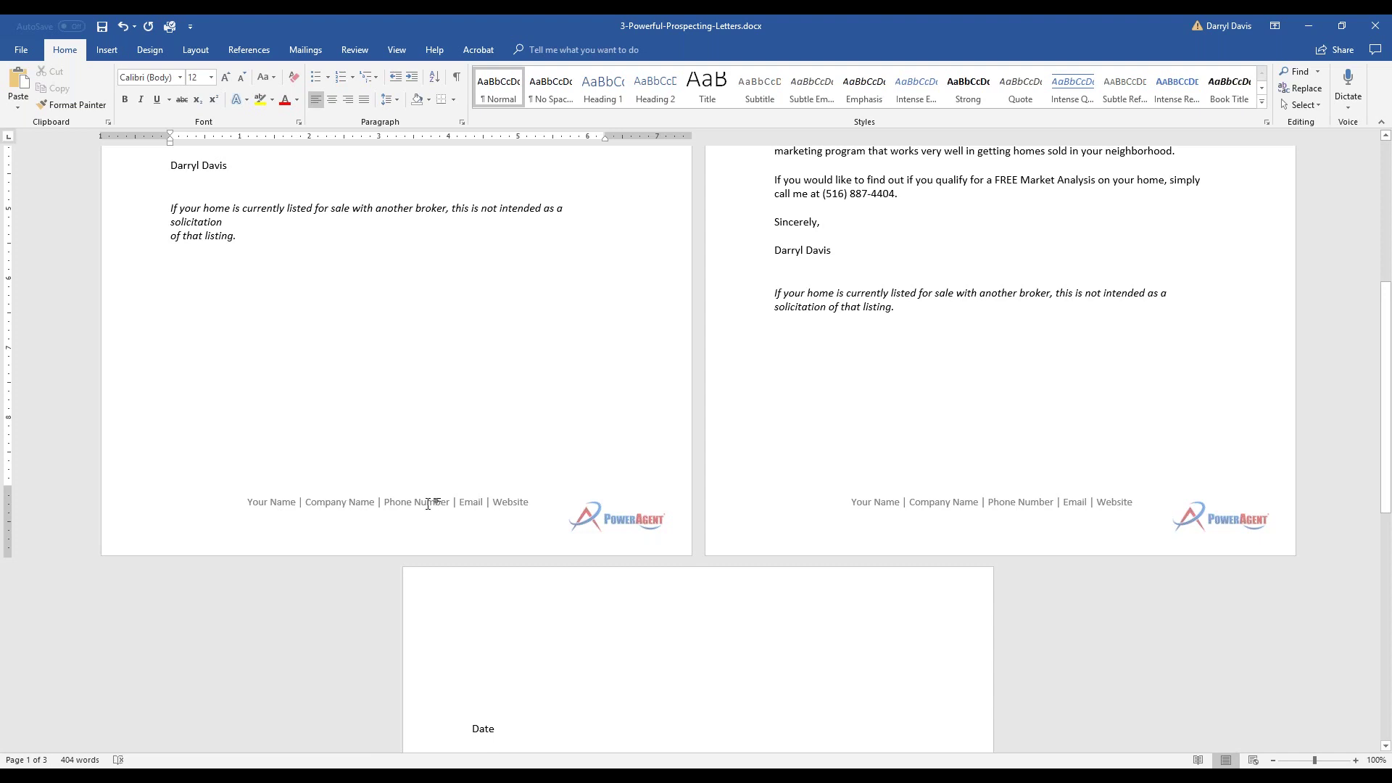
{"action": "left_click_drag", "start_coordinate": [236, 426], "coordinate": [513, 532]}
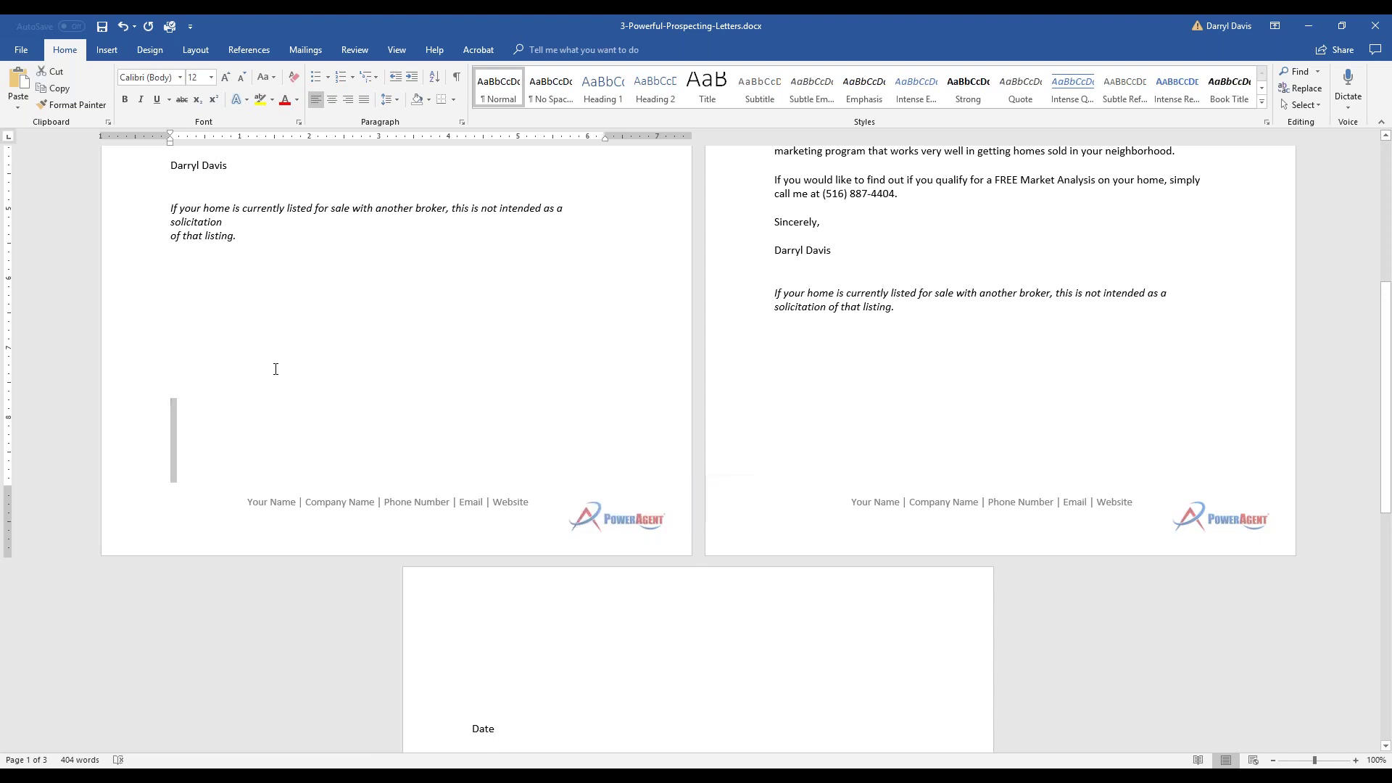
{"action": "left_click_drag", "start_coordinate": [163, 247], "coordinate": [506, 534]}
{"action": "key", "text": "Delete"}
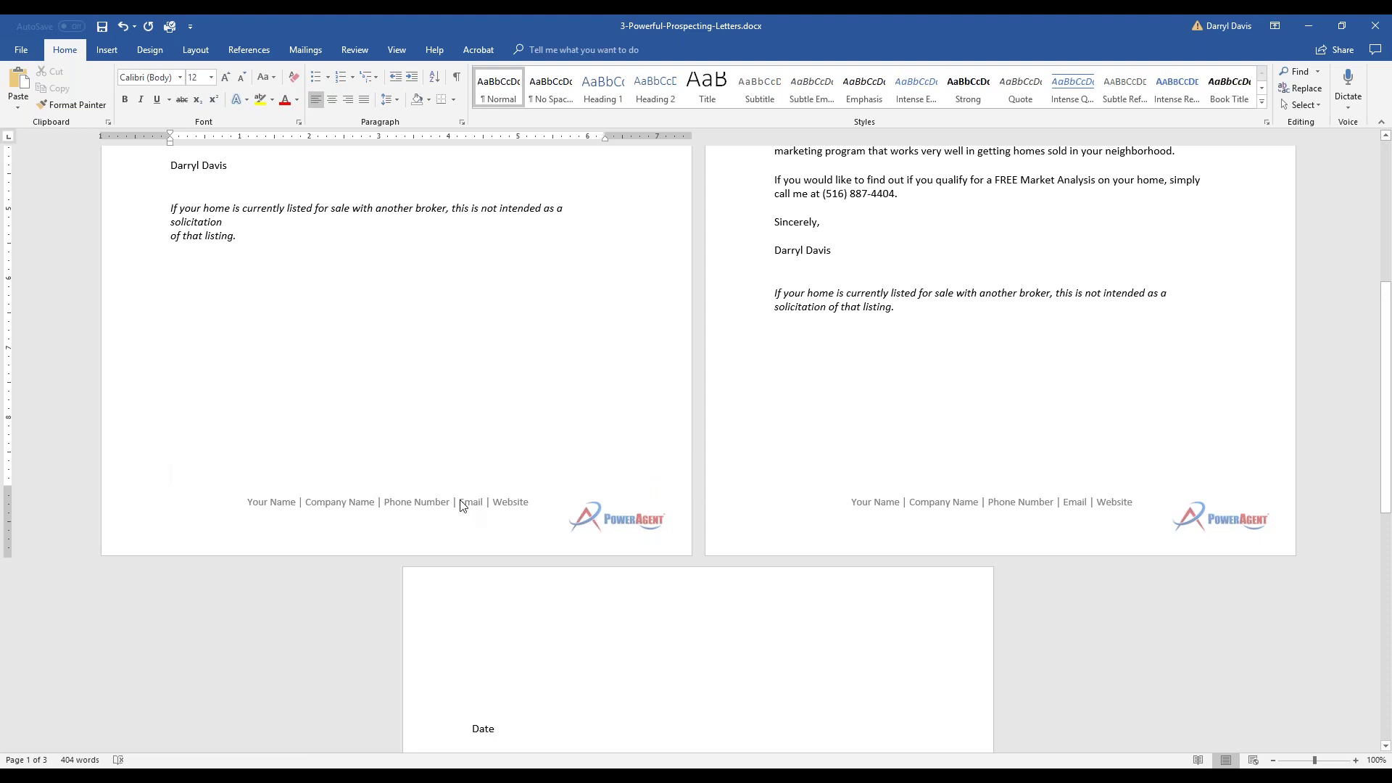
{"action": "double_click", "coordinate": [423, 503]}
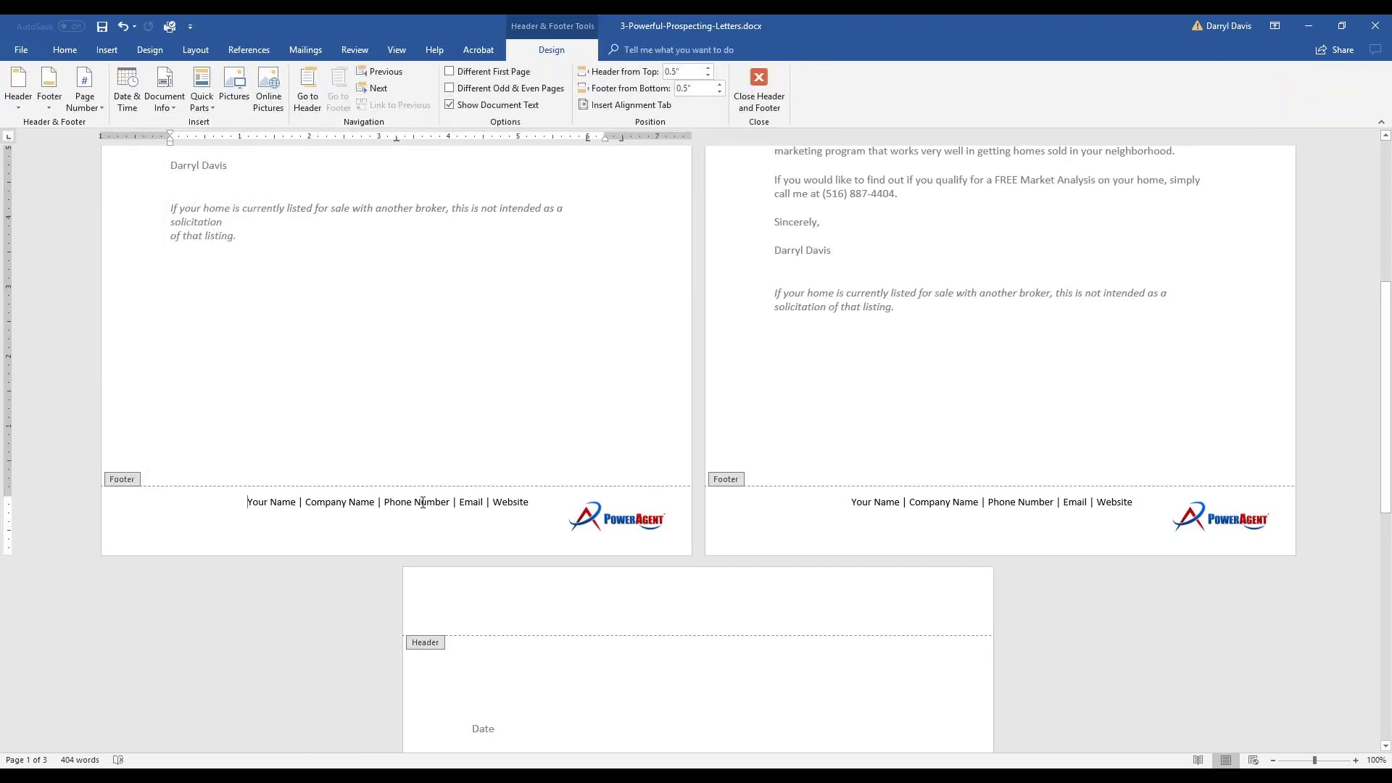
{"action": "left_click_drag", "start_coordinate": [258, 498], "coordinate": [540, 505]}
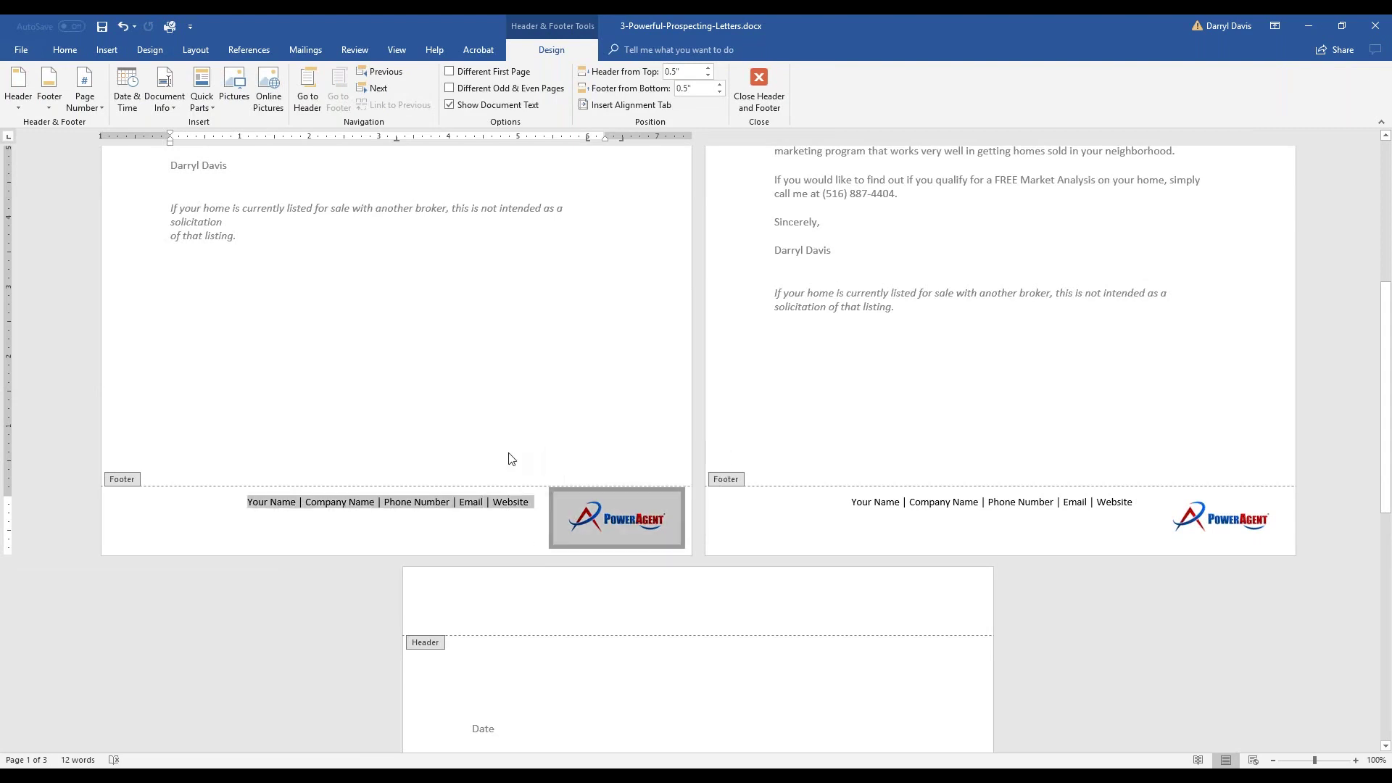
{"action": "left_click", "coordinate": [500, 503]}
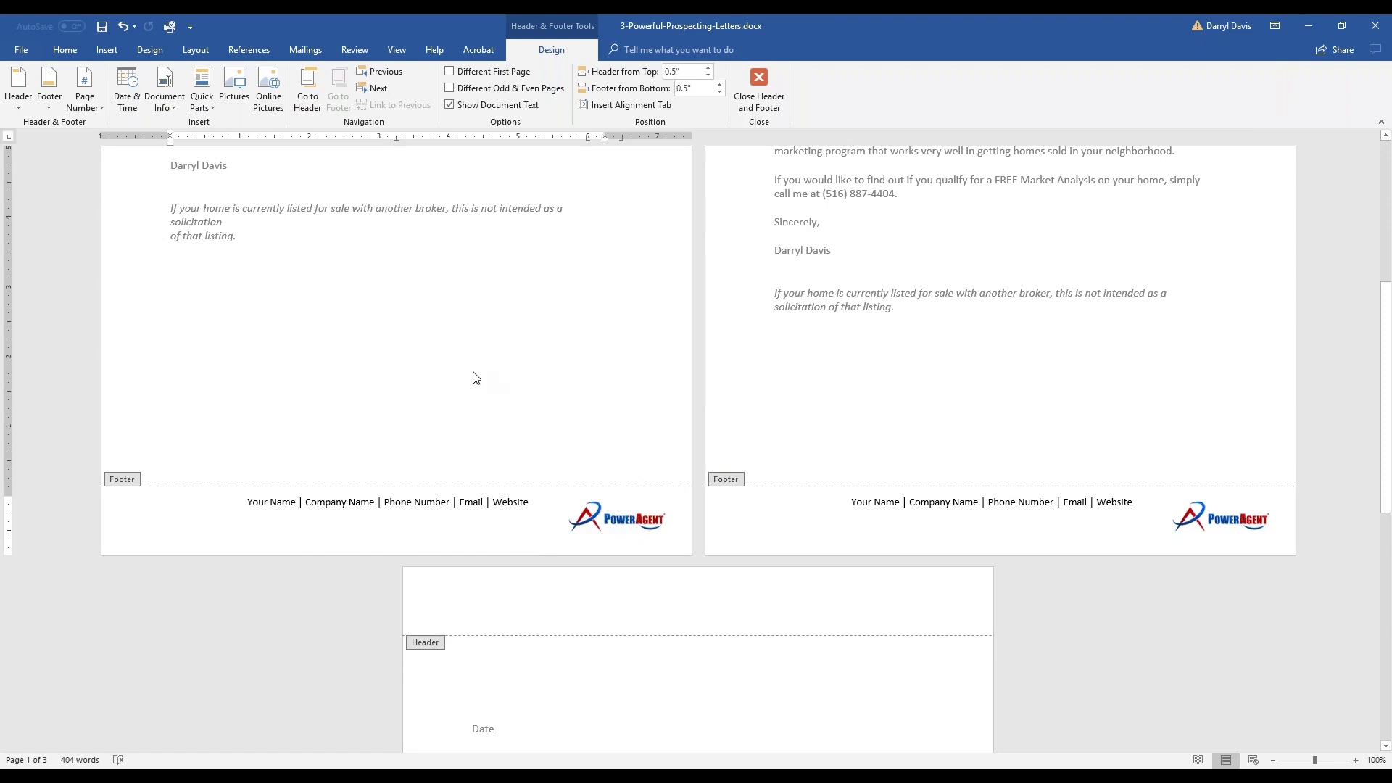
{"action": "scroll", "coordinate": [475, 378], "scroll_direction": "up", "scroll_amount": 5}
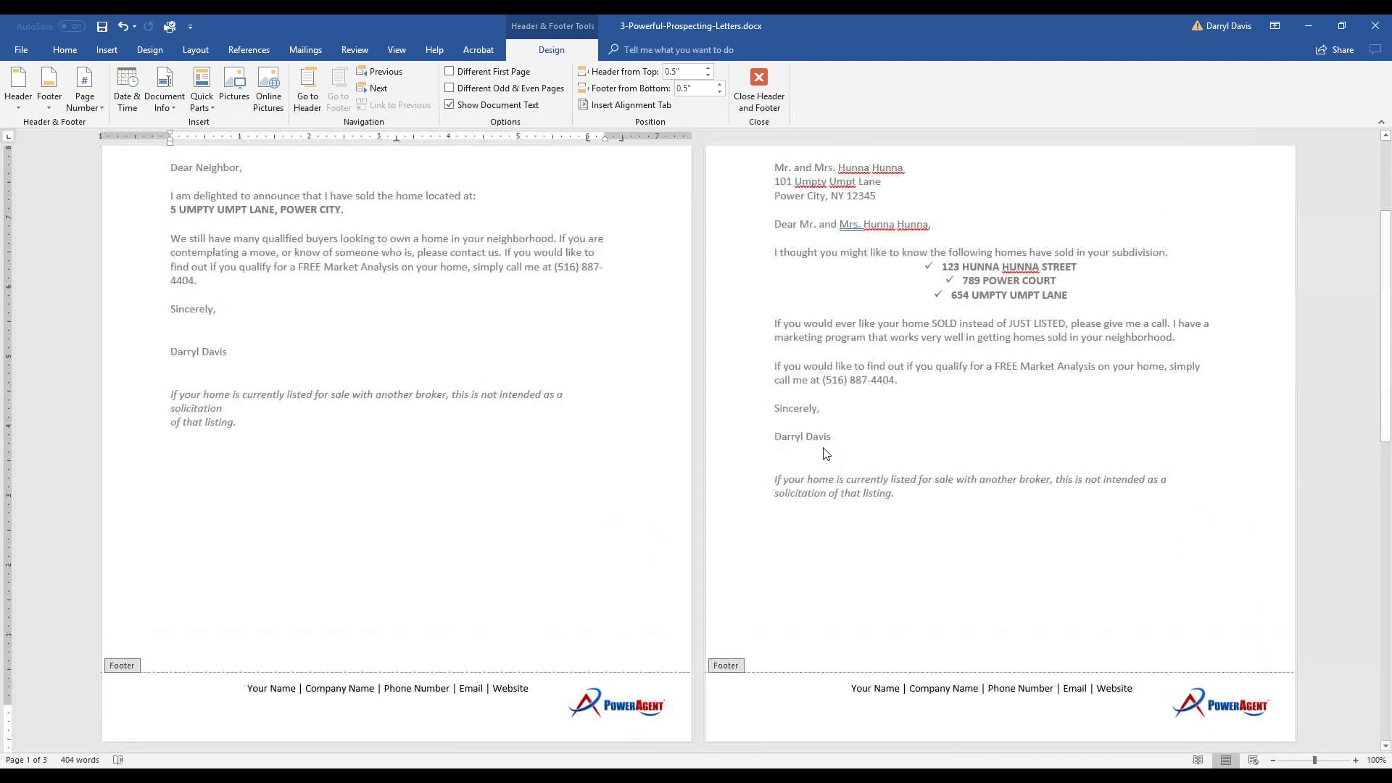
{"action": "scroll", "coordinate": [725, 464], "scroll_direction": "up", "scroll_amount": 5}
{"action": "scroll", "coordinate": [621, 475], "scroll_direction": "down", "scroll_amount": 3}
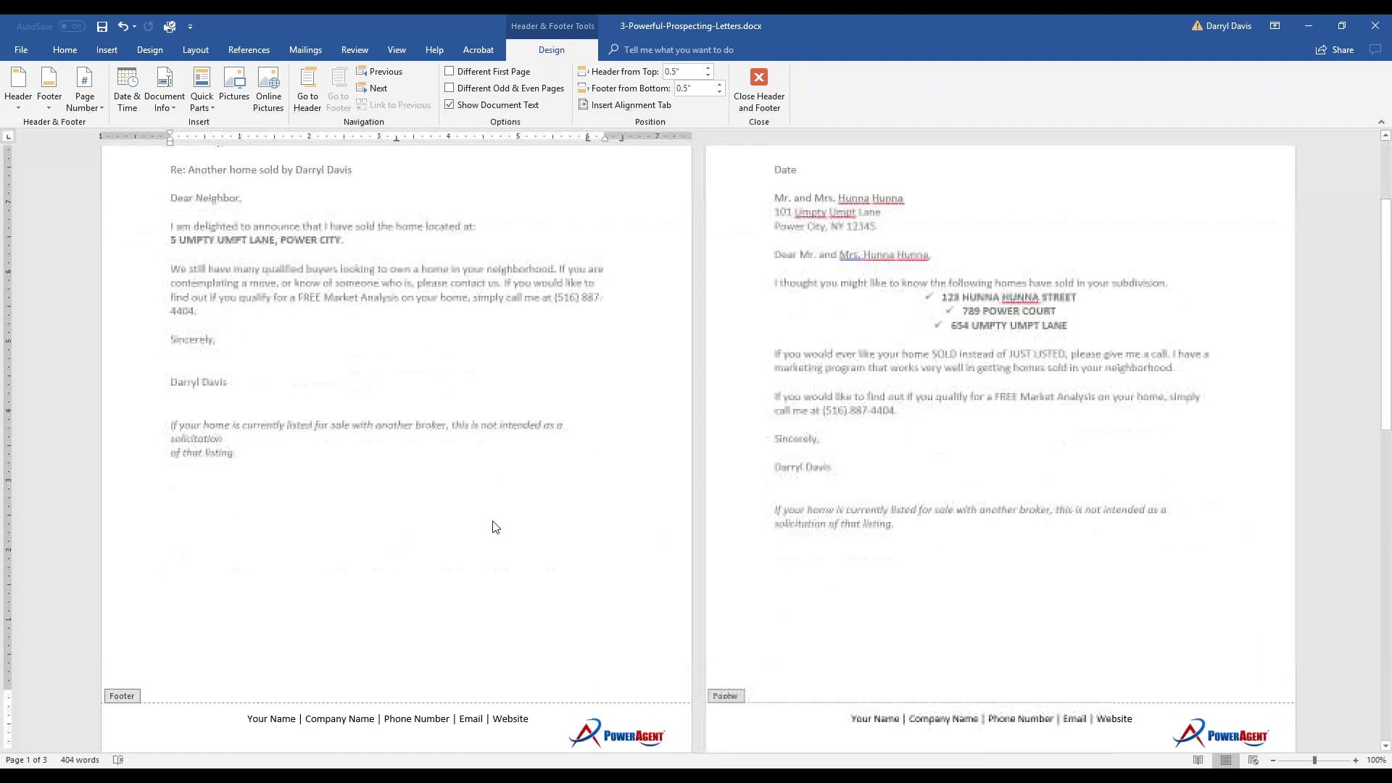
{"action": "scroll", "coordinate": [492, 528], "scroll_direction": "down", "scroll_amount": 8}
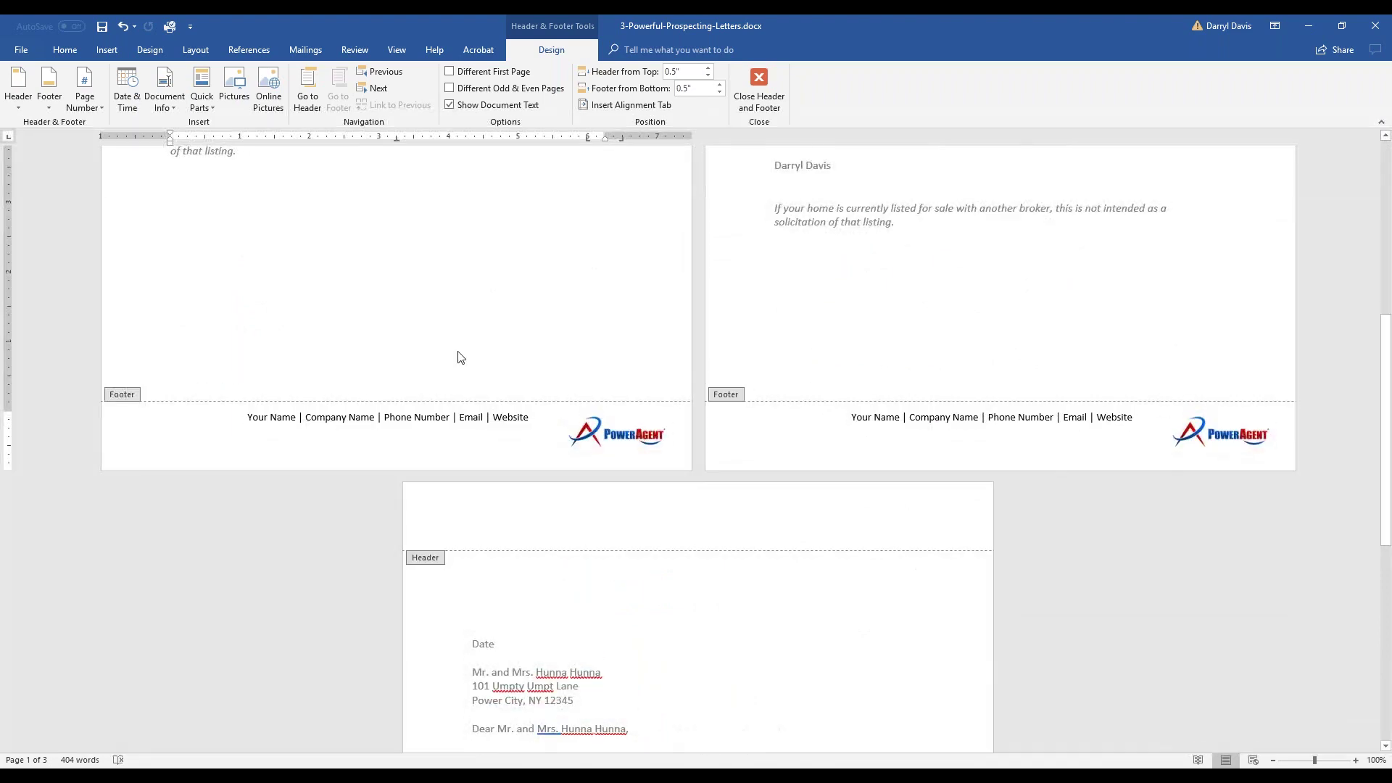
{"action": "double_click", "coordinate": [472, 292]}
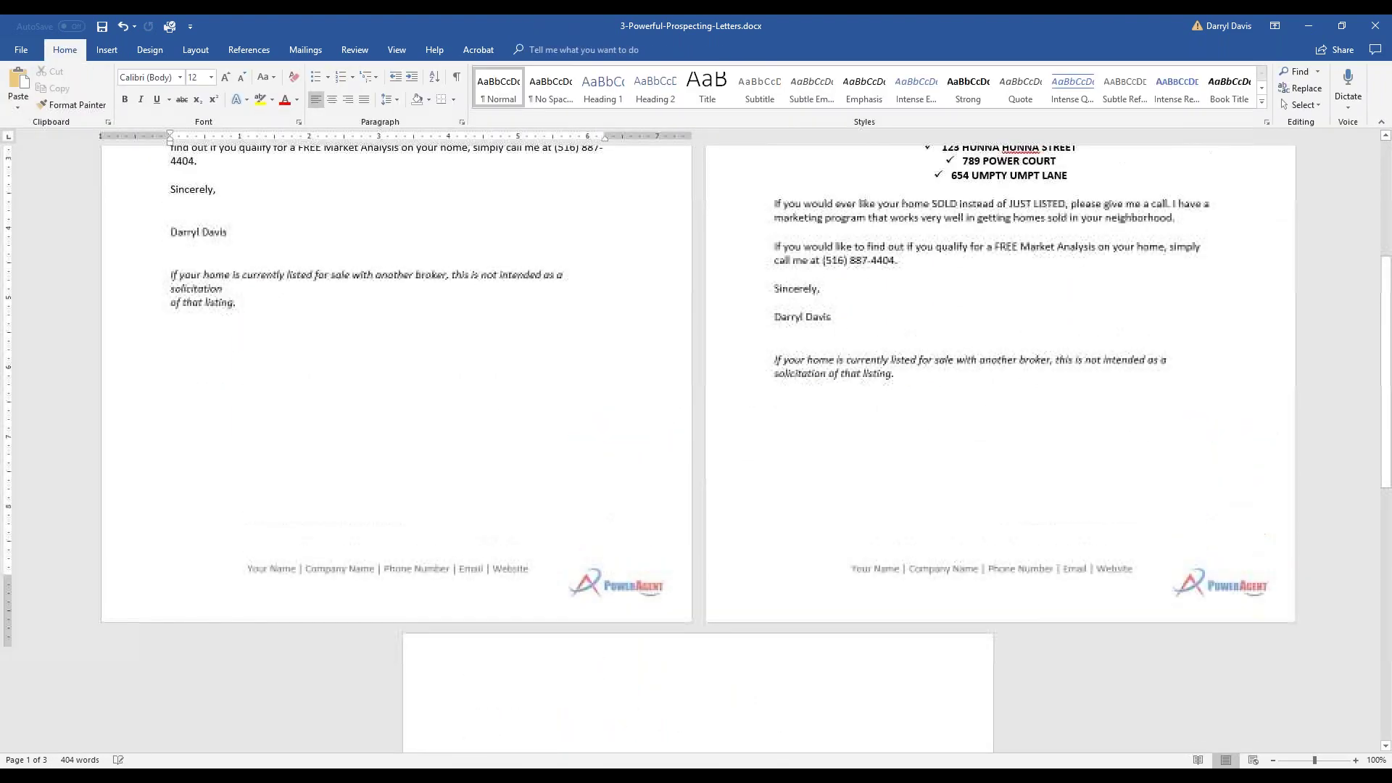
{"action": "scroll", "coordinate": [559, 495], "scroll_direction": "up", "scroll_amount": 8}
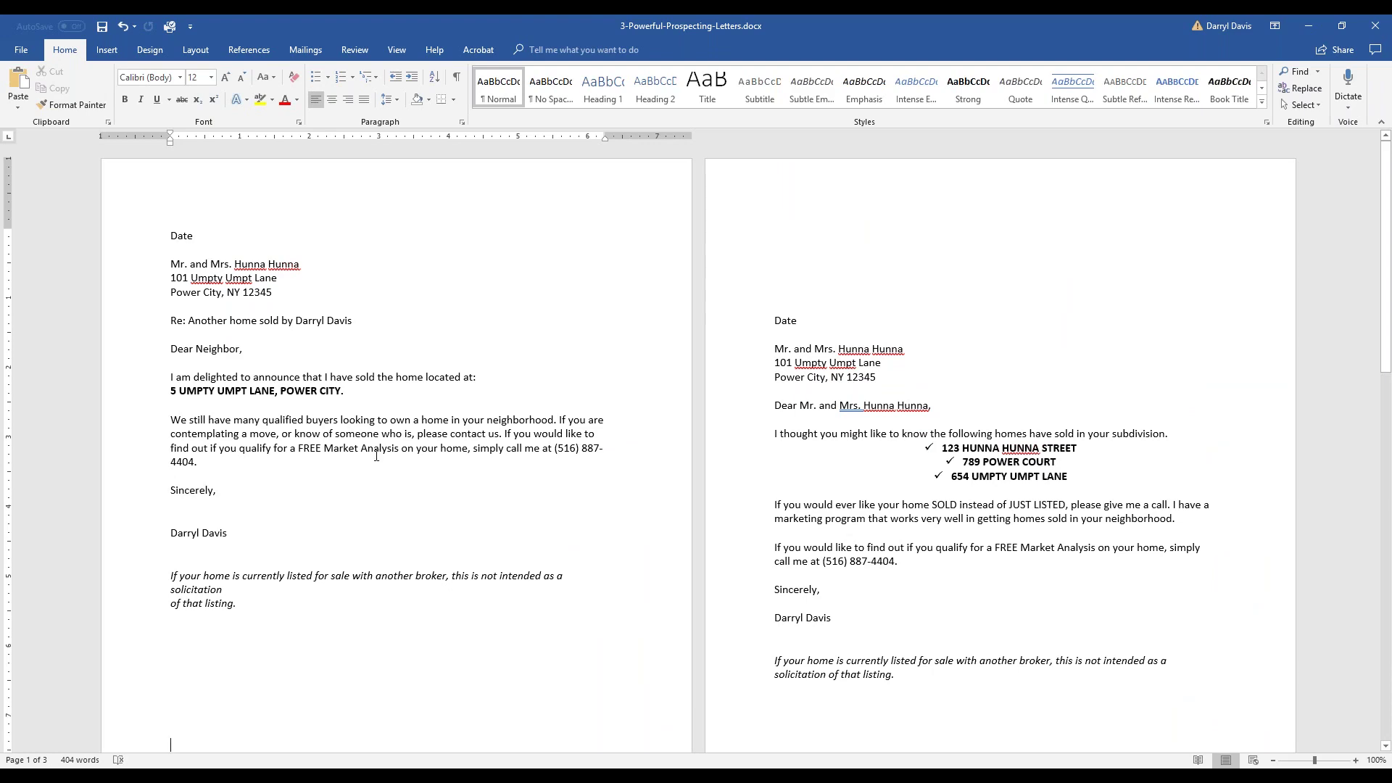
{"action": "scroll", "coordinate": [481, 454], "scroll_direction": "down", "scroll_amount": 5}
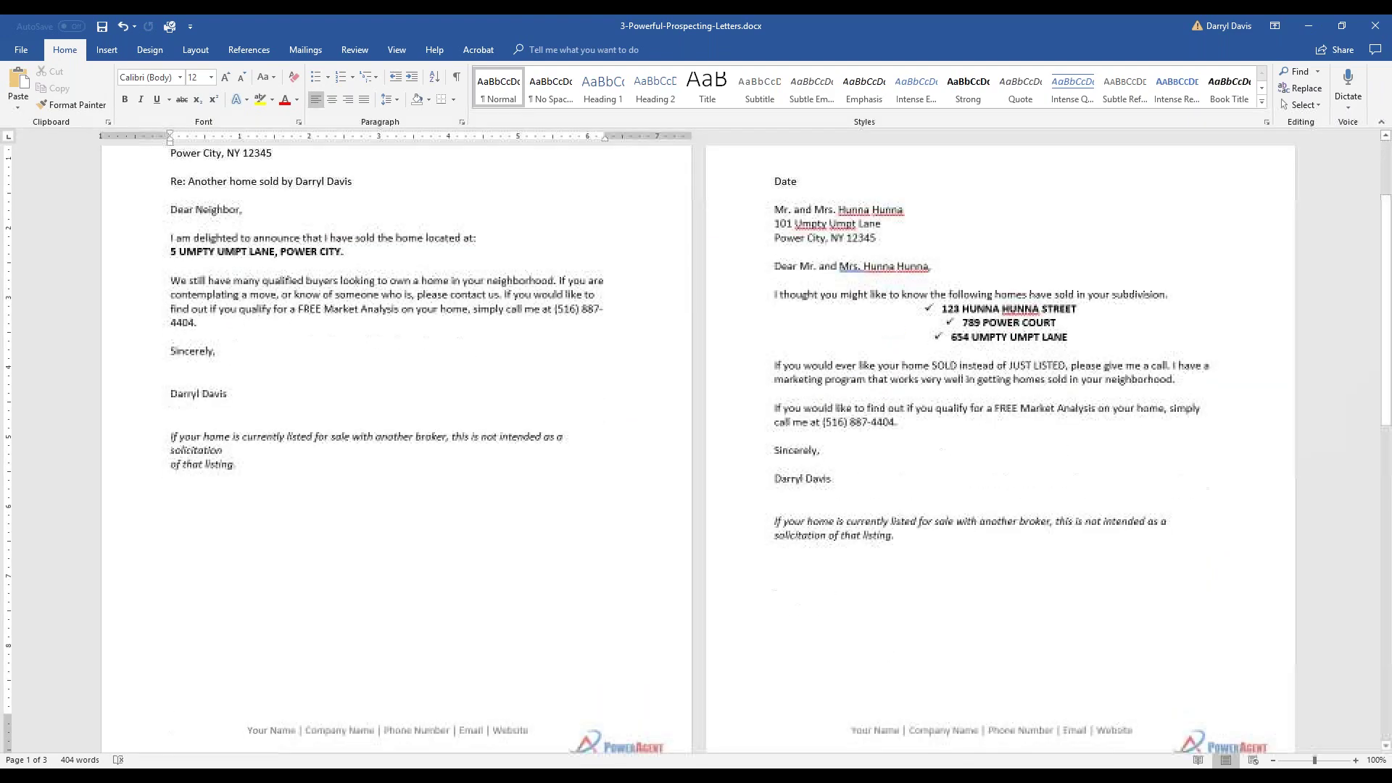
{"action": "double_click", "coordinate": [398, 556]}
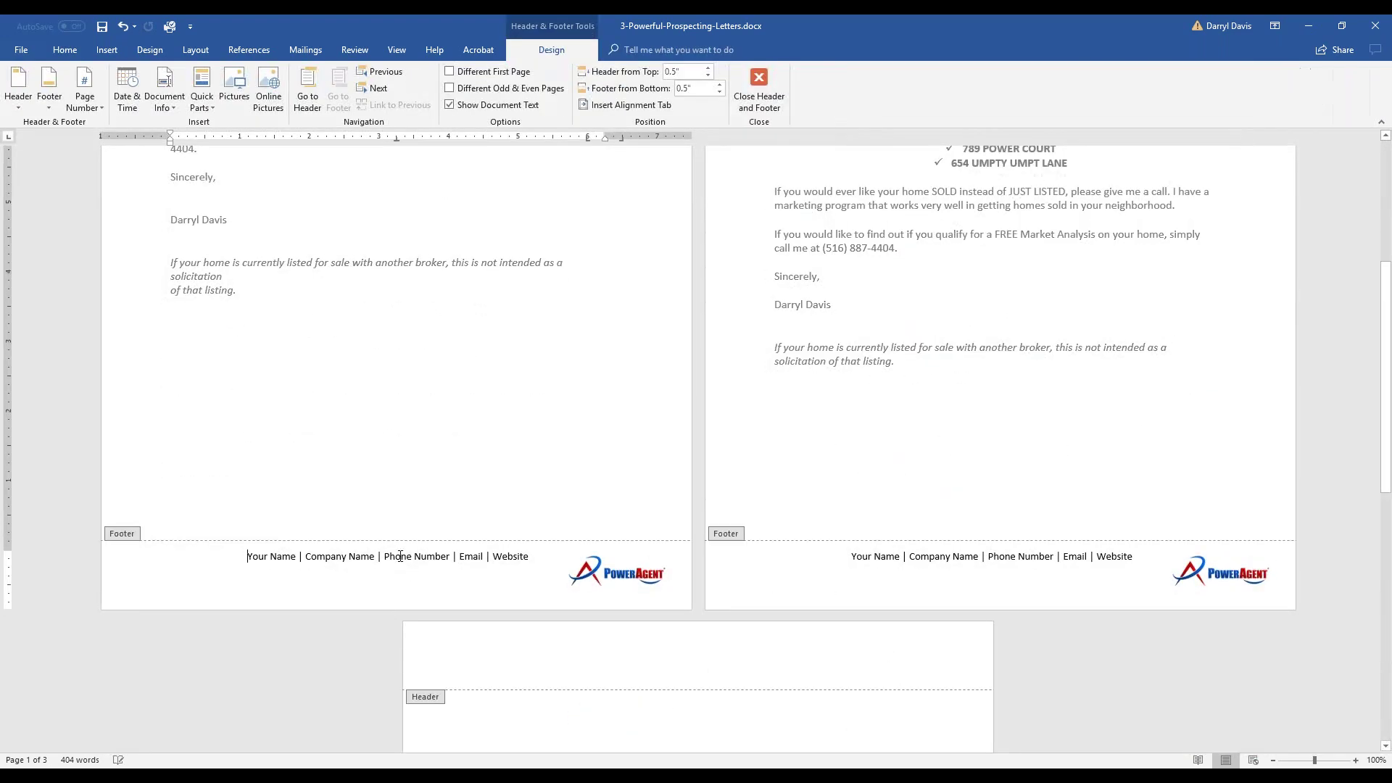
{"action": "double_click", "coordinate": [401, 556]}
{"action": "double_click", "coordinate": [945, 297]}
{"action": "scroll", "coordinate": [934, 286], "scroll_direction": "up", "scroll_amount": 4}
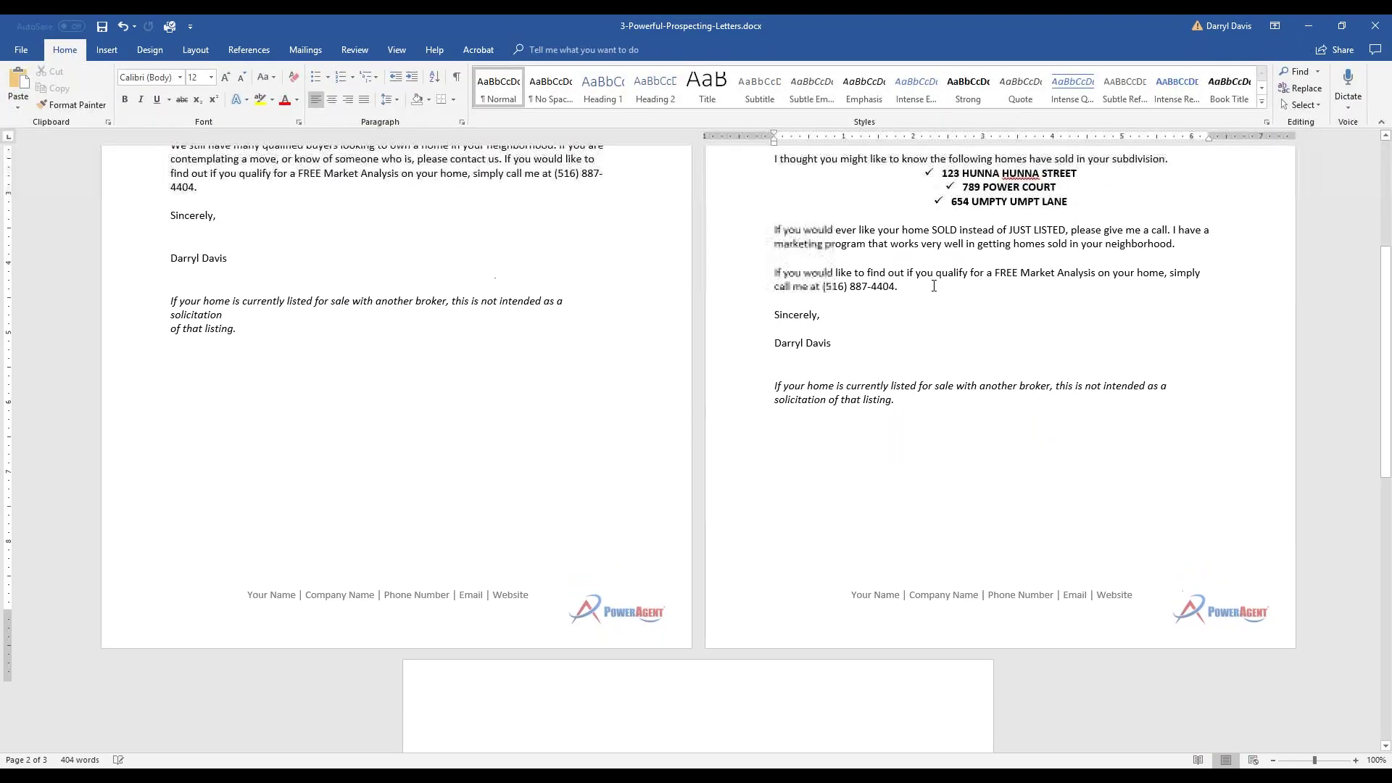
{"action": "scroll", "coordinate": [934, 285], "scroll_direction": "up", "scroll_amount": 2}
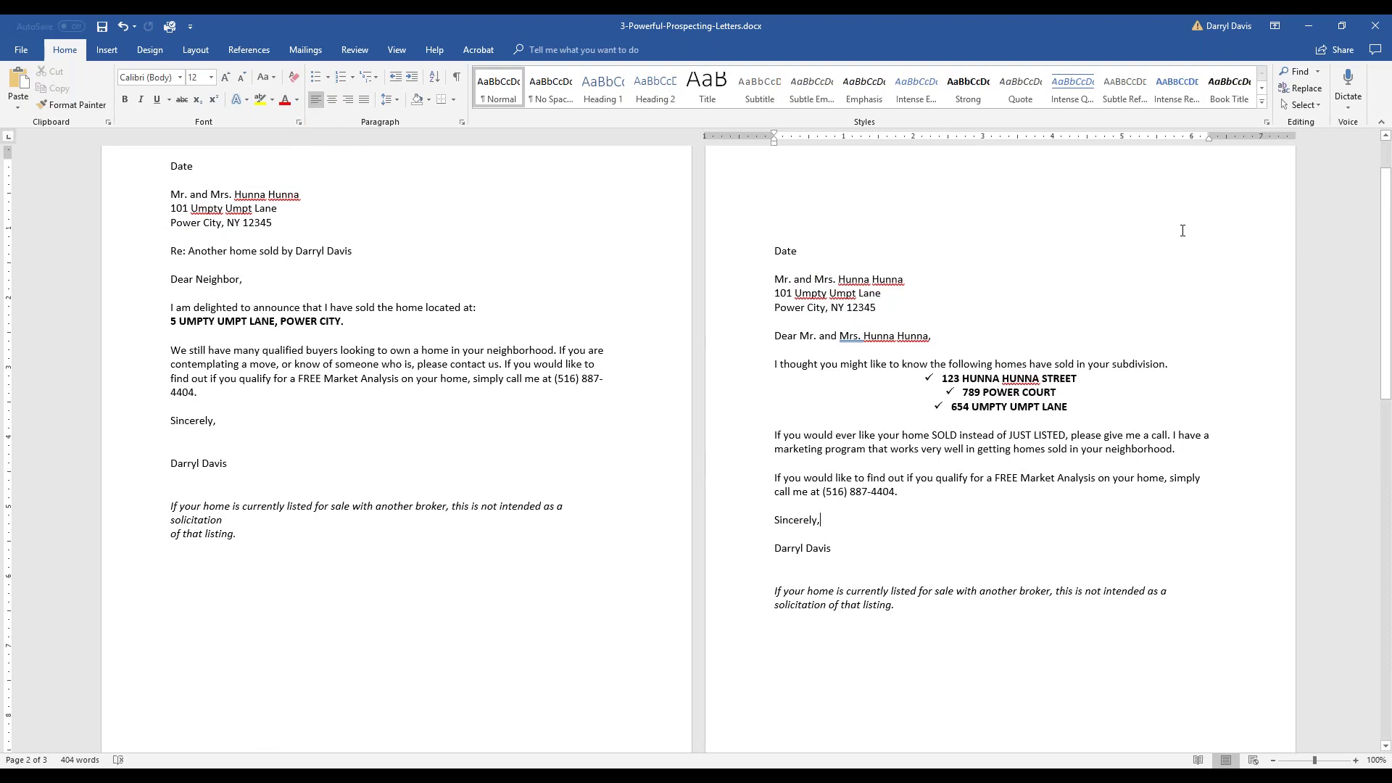
Step: Close the prospecting letters document in Word without saving changes
{"action": "left_click", "coordinate": [1375, 25]}
{"action": "left_click", "coordinate": [710, 431]}
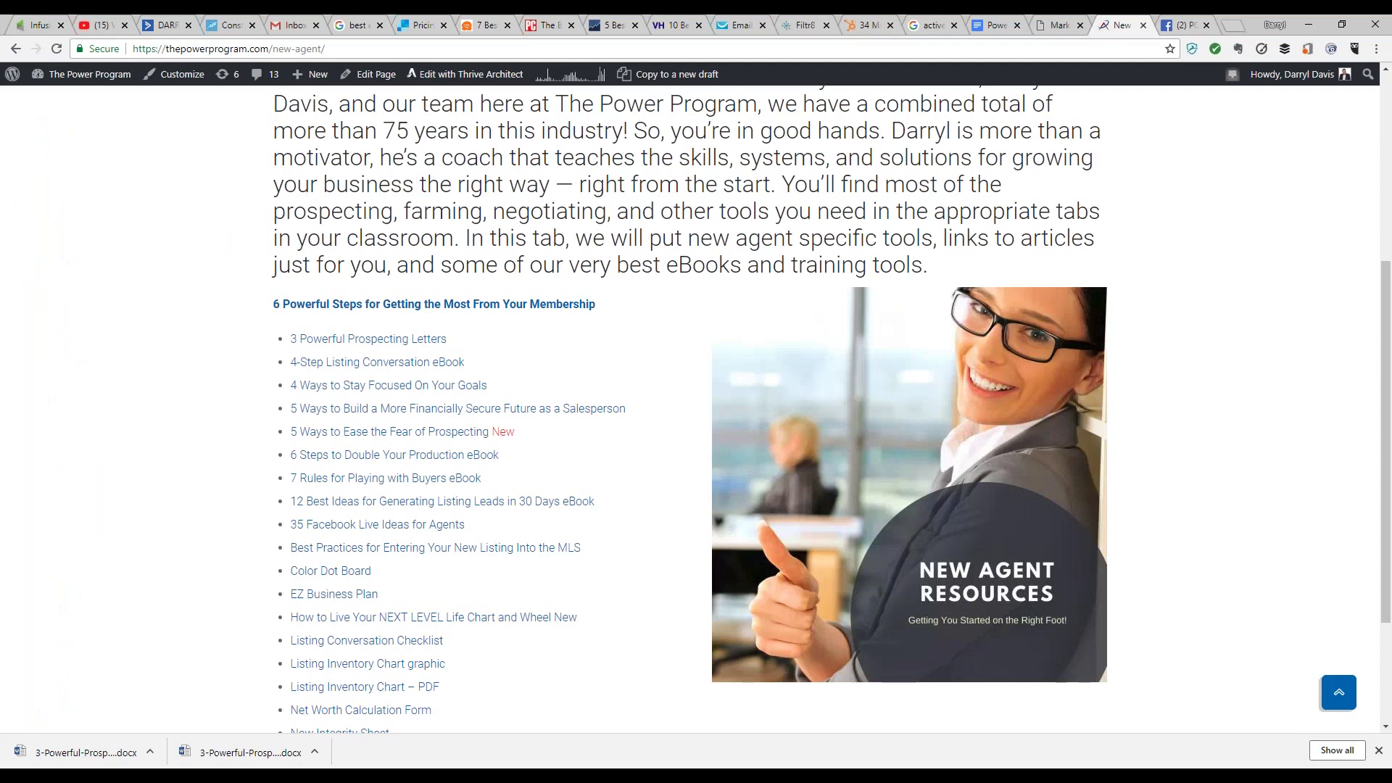
{"action": "scroll", "coordinate": [630, 500], "scroll_direction": "up", "scroll_amount": 5}
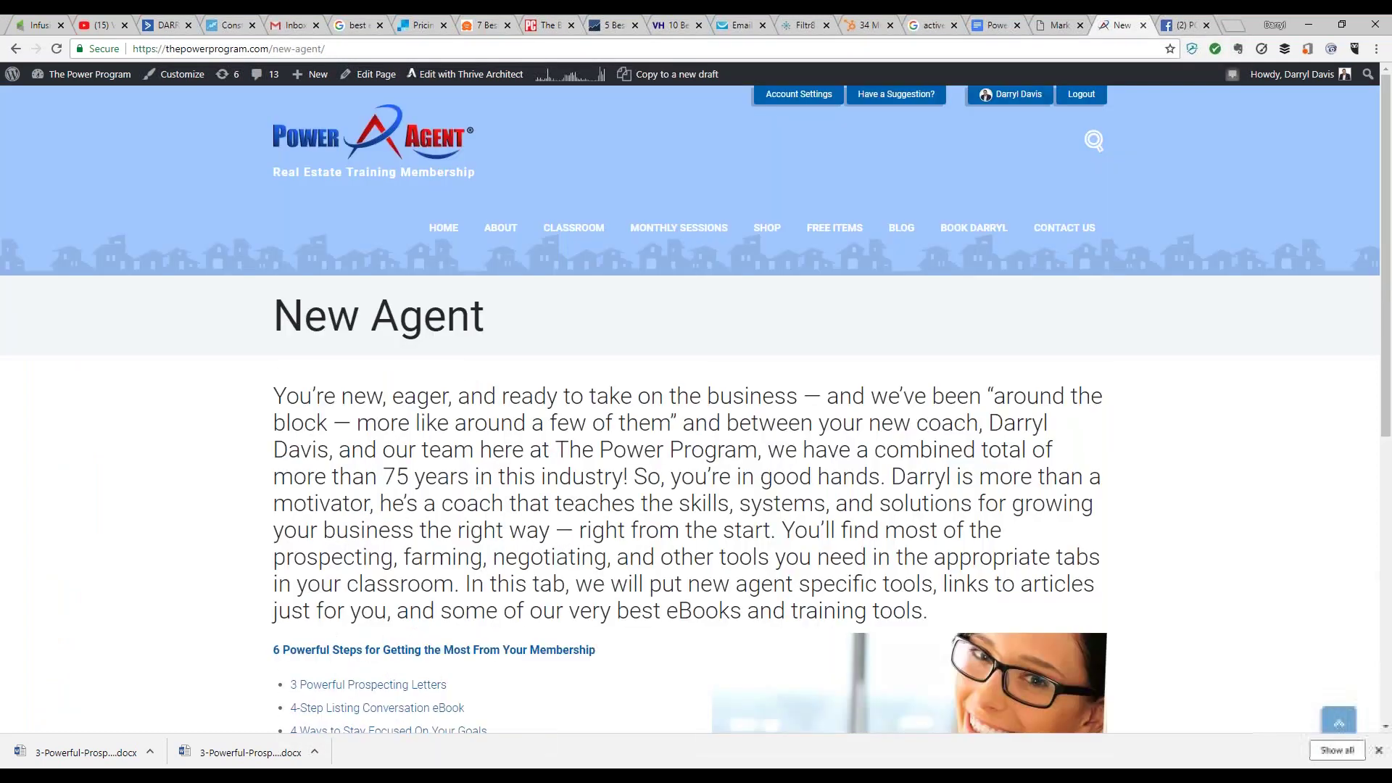
Step: Go to the member Classroom page and scroll through its sections to find the coaching calls
{"action": "left_click", "coordinate": [576, 229]}
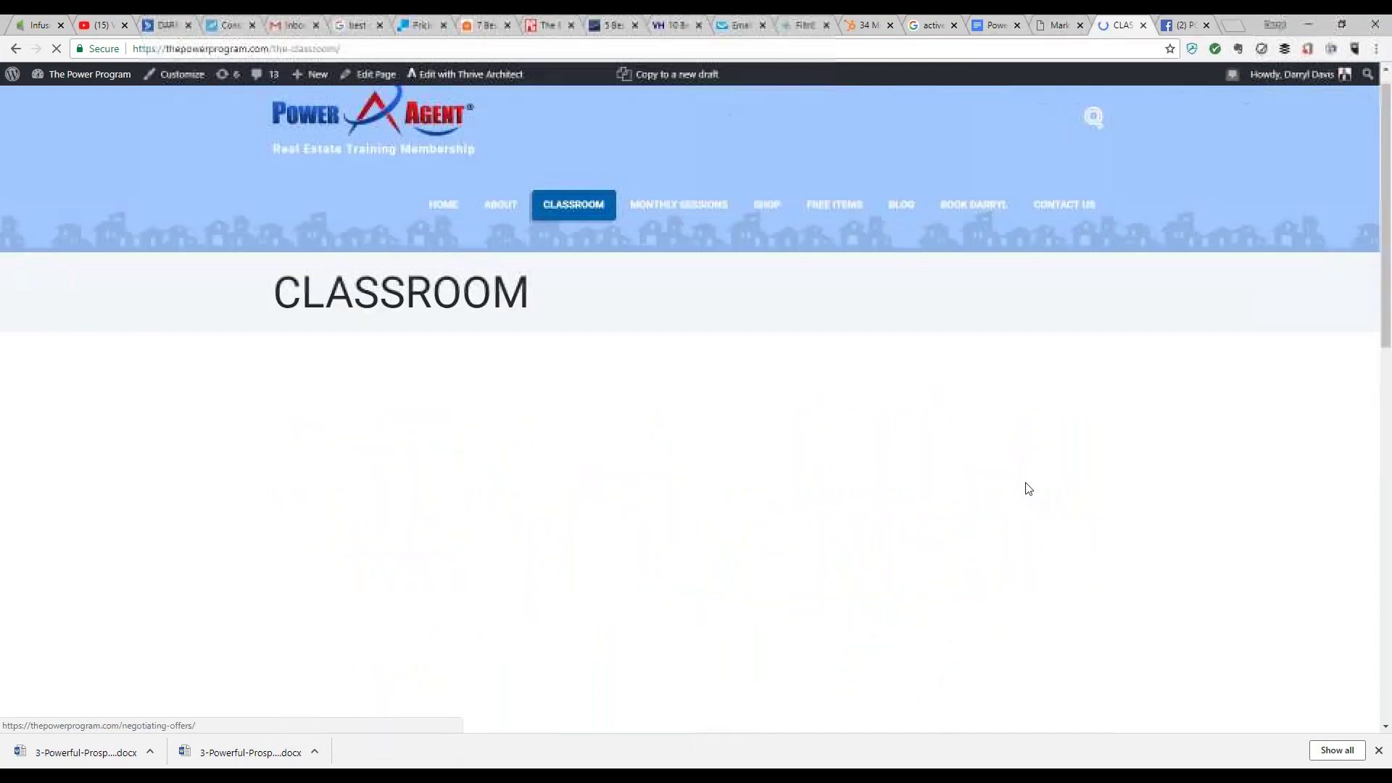
{"action": "scroll", "coordinate": [1024, 481], "scroll_direction": "down", "scroll_amount": 2}
{"action": "scroll", "coordinate": [1297, 532], "scroll_direction": "down", "scroll_amount": 3}
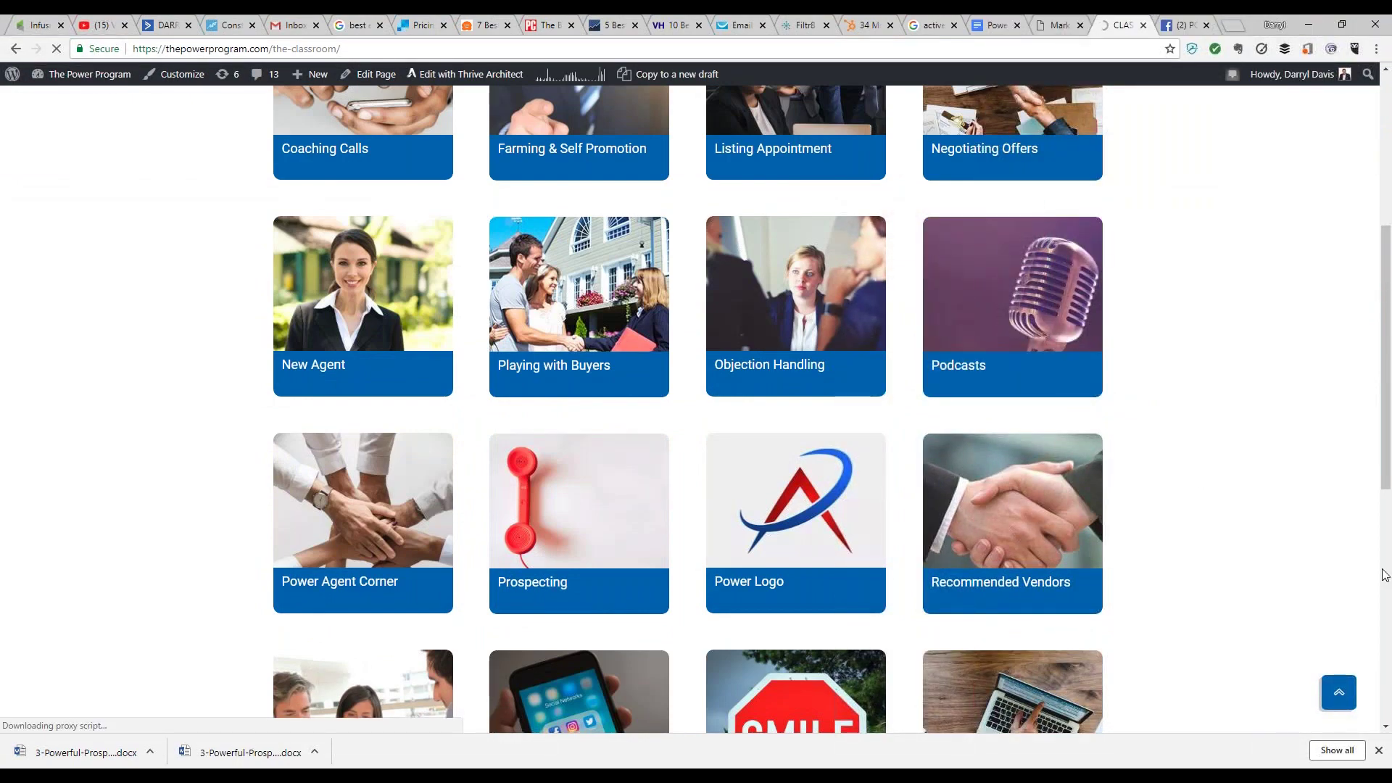
{"action": "scroll", "coordinate": [1385, 574], "scroll_direction": "down", "scroll_amount": 2}
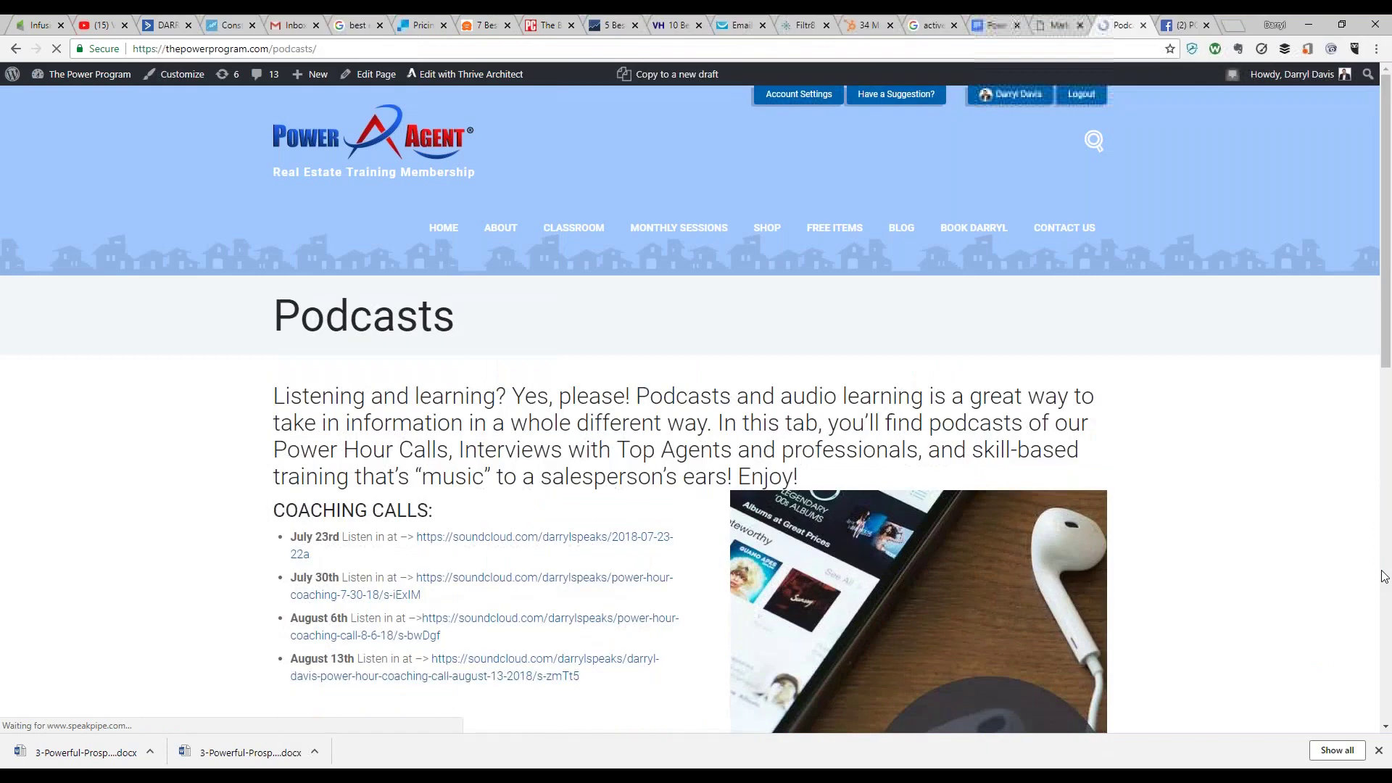
{"action": "scroll", "coordinate": [499, 509], "scroll_direction": "down", "scroll_amount": 2}
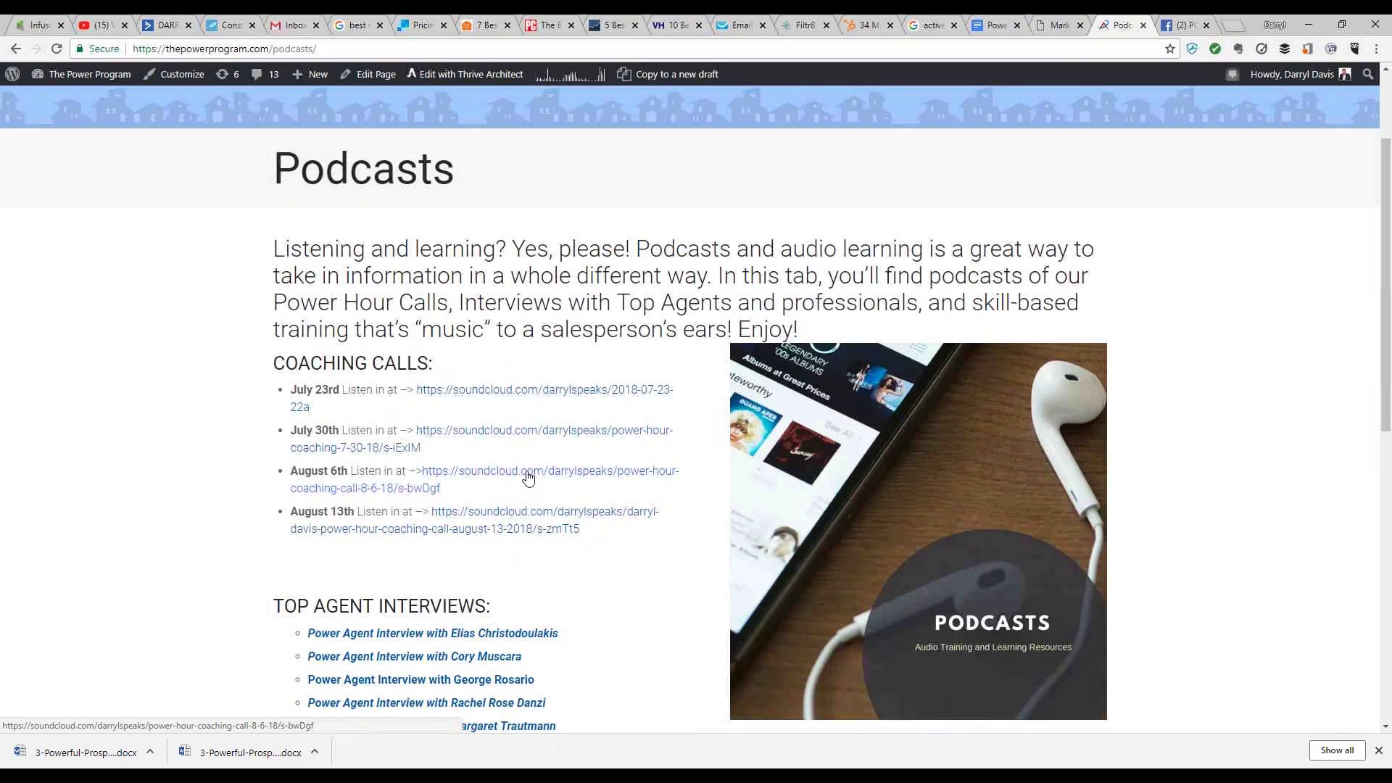
{"action": "scroll", "coordinate": [526, 484], "scroll_direction": "down", "scroll_amount": 2}
{"action": "scroll", "coordinate": [536, 472], "scroll_direction": "up", "scroll_amount": 3}
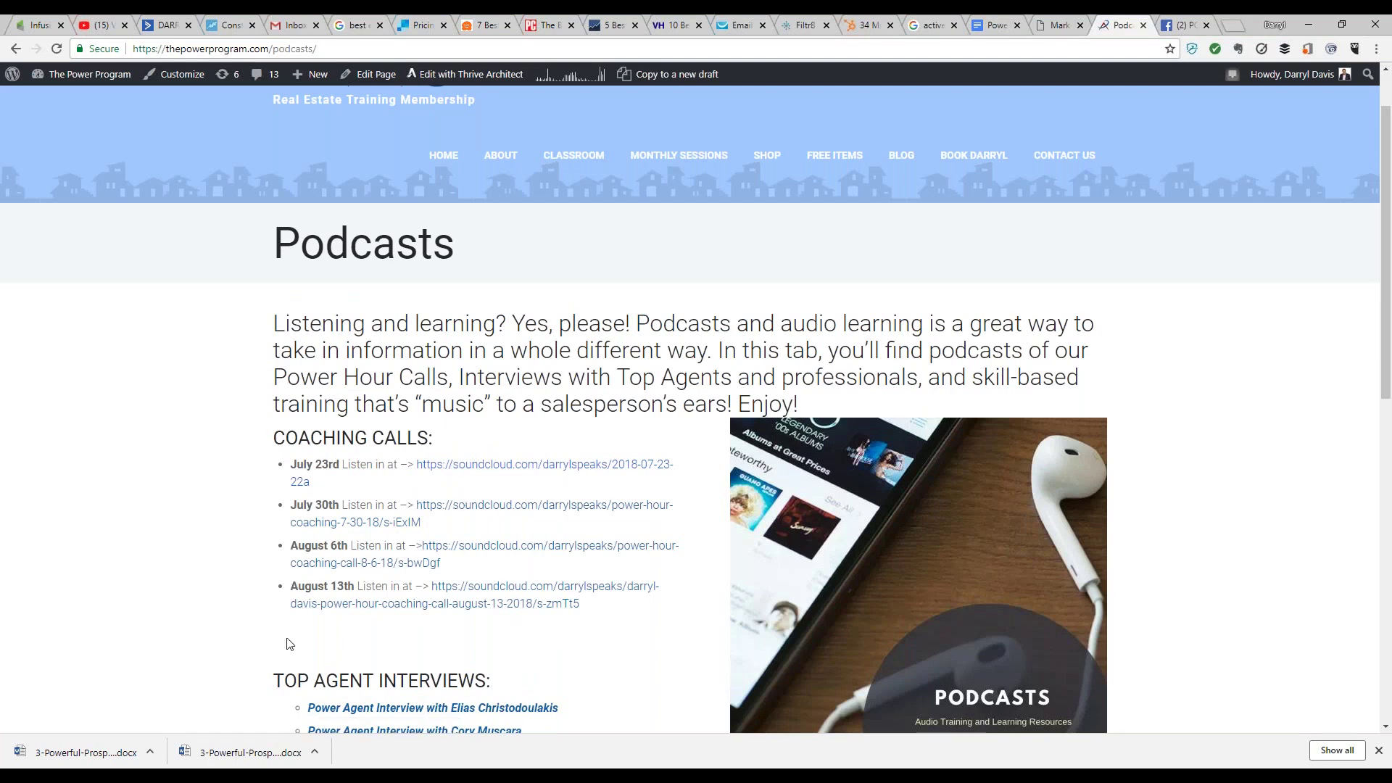
{"action": "scroll", "coordinate": [583, 372], "scroll_direction": "down", "scroll_amount": 2}
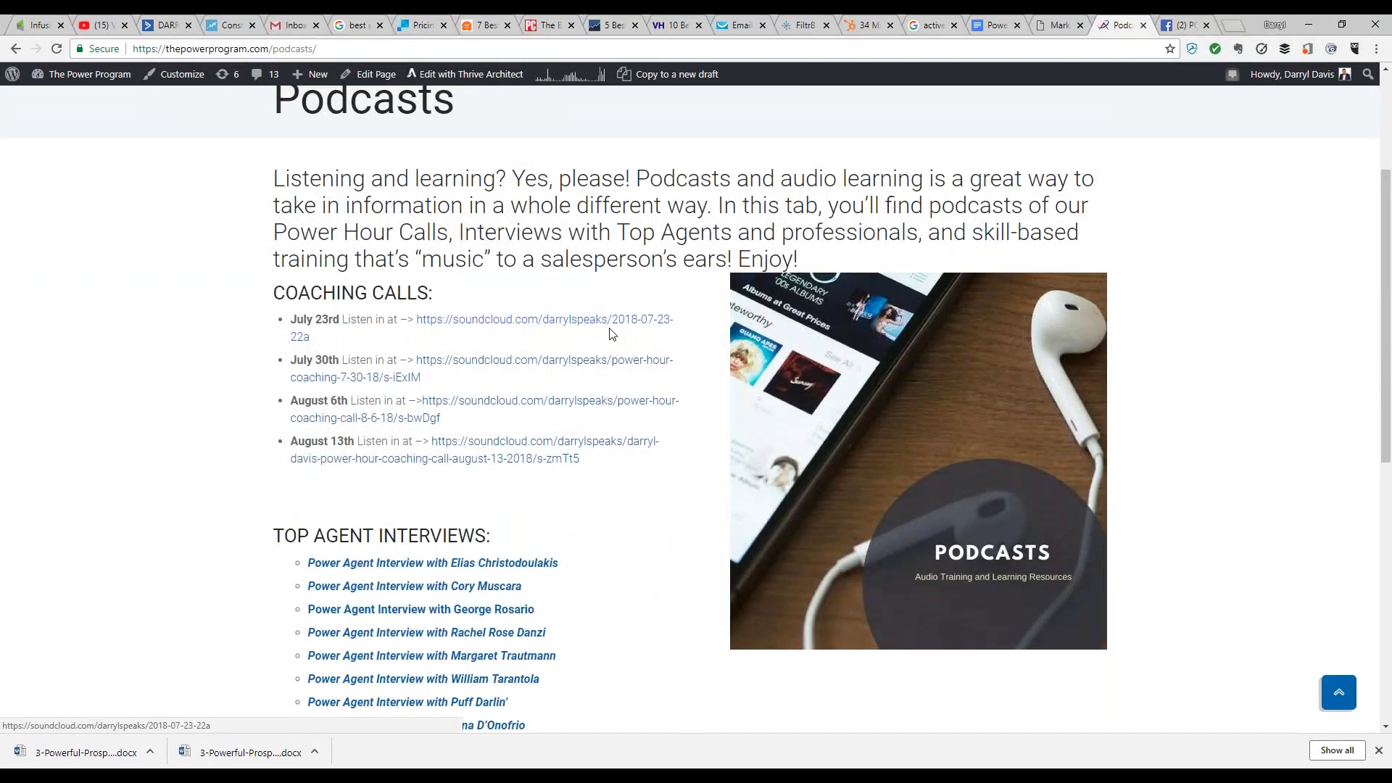
{"action": "scroll", "coordinate": [569, 564], "scroll_direction": "down", "scroll_amount": 1}
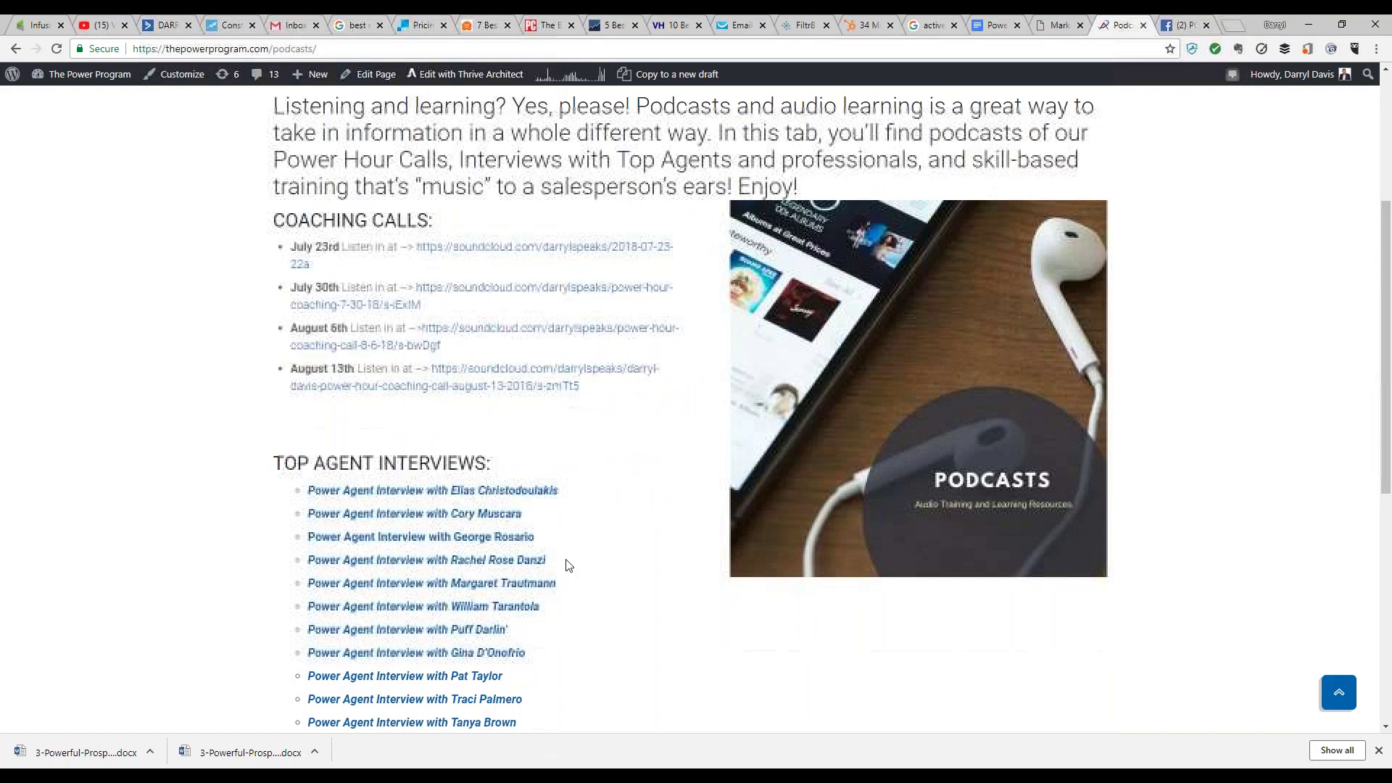
{"action": "scroll", "coordinate": [522, 537], "scroll_direction": "down", "scroll_amount": 2}
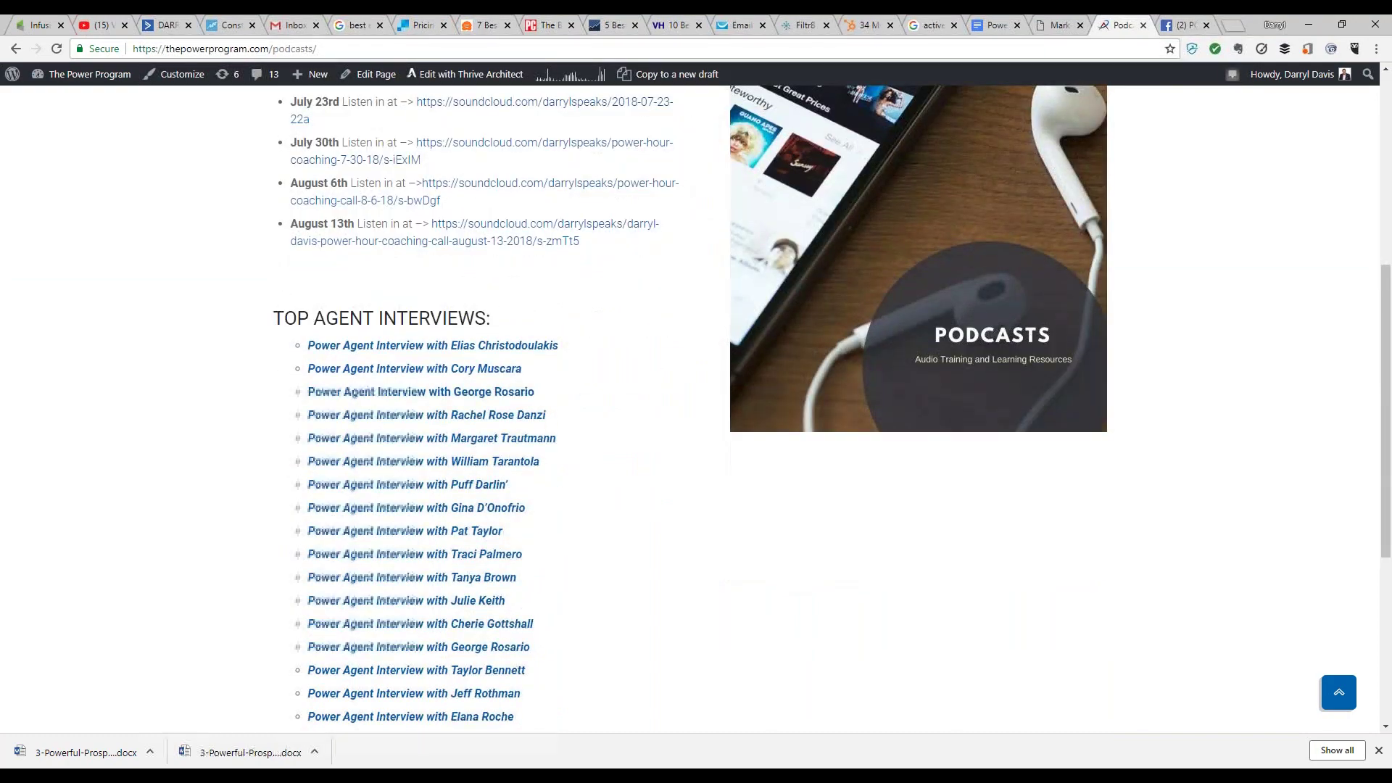
{"action": "scroll", "coordinate": [525, 438], "scroll_direction": "down", "scroll_amount": 2}
{"action": "scroll", "coordinate": [527, 440], "scroll_direction": "down", "scroll_amount": 3}
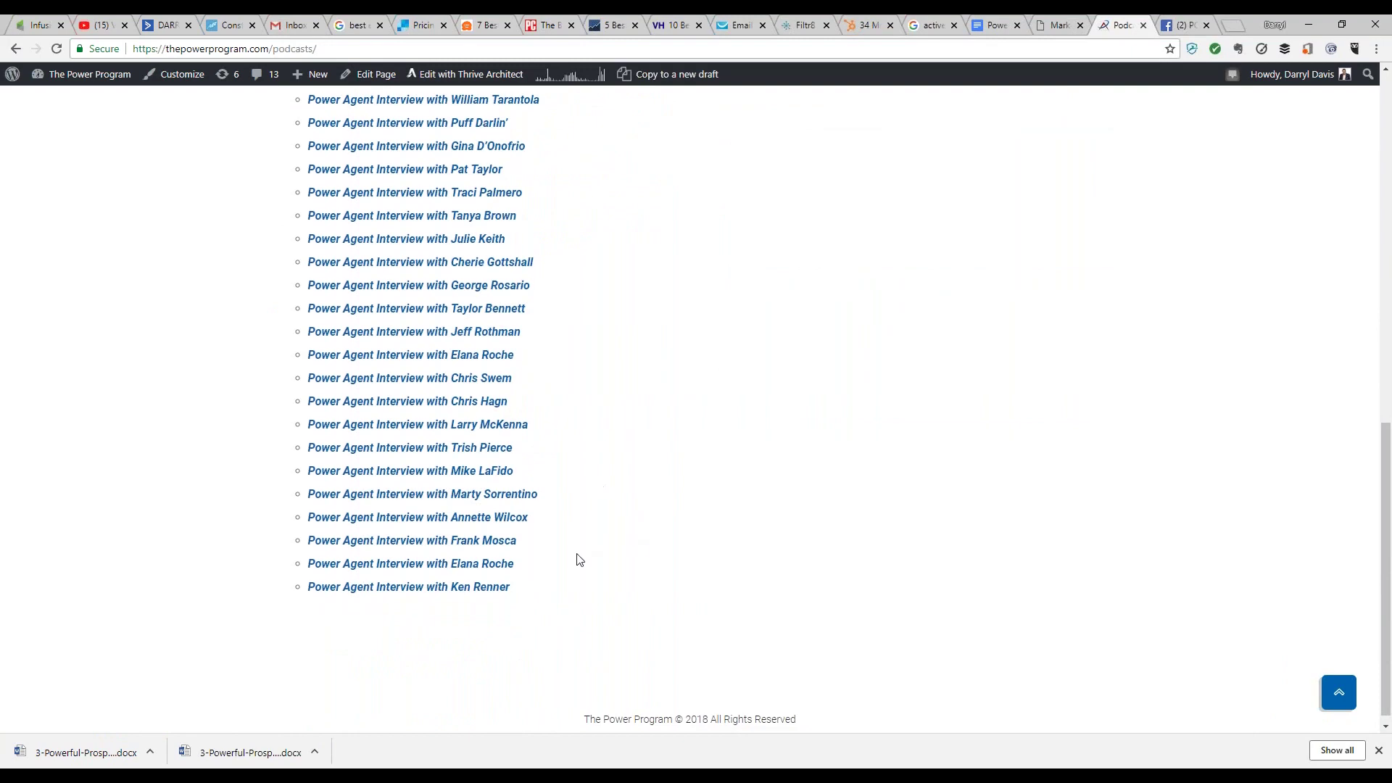
{"action": "scroll", "coordinate": [577, 558], "scroll_direction": "up", "scroll_amount": 8}
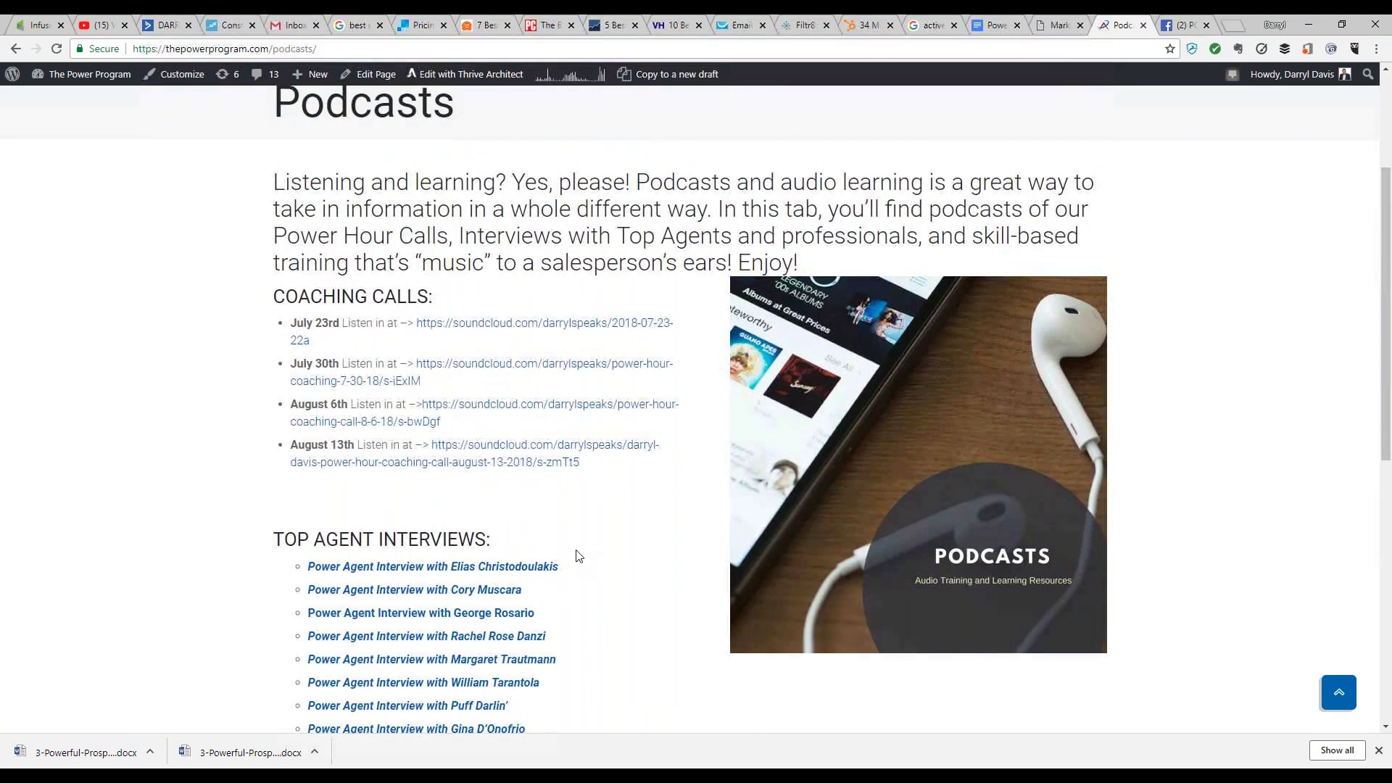
{"action": "scroll", "coordinate": [578, 556], "scroll_direction": "up", "scroll_amount": 3}
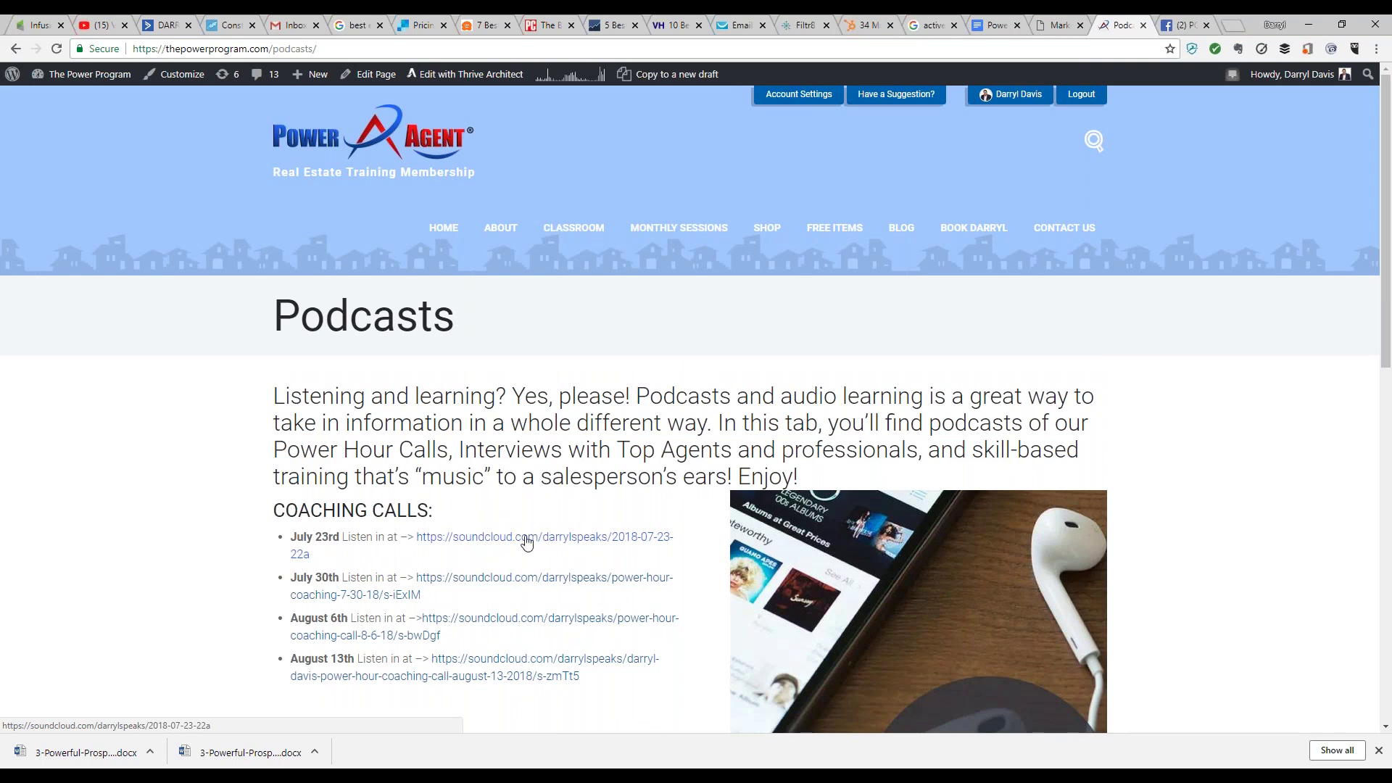
{"action": "left_click", "coordinate": [568, 542]}
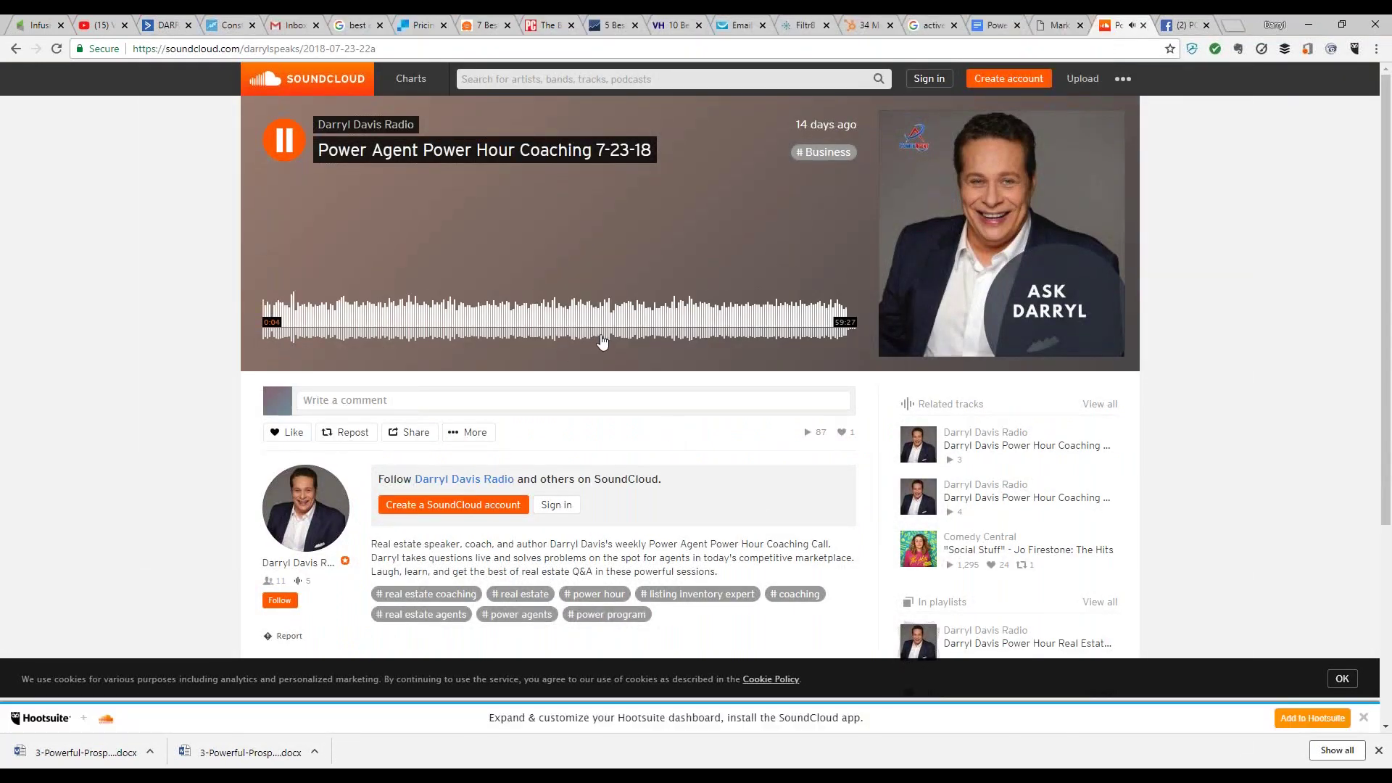
{"action": "left_click", "coordinate": [417, 329]}
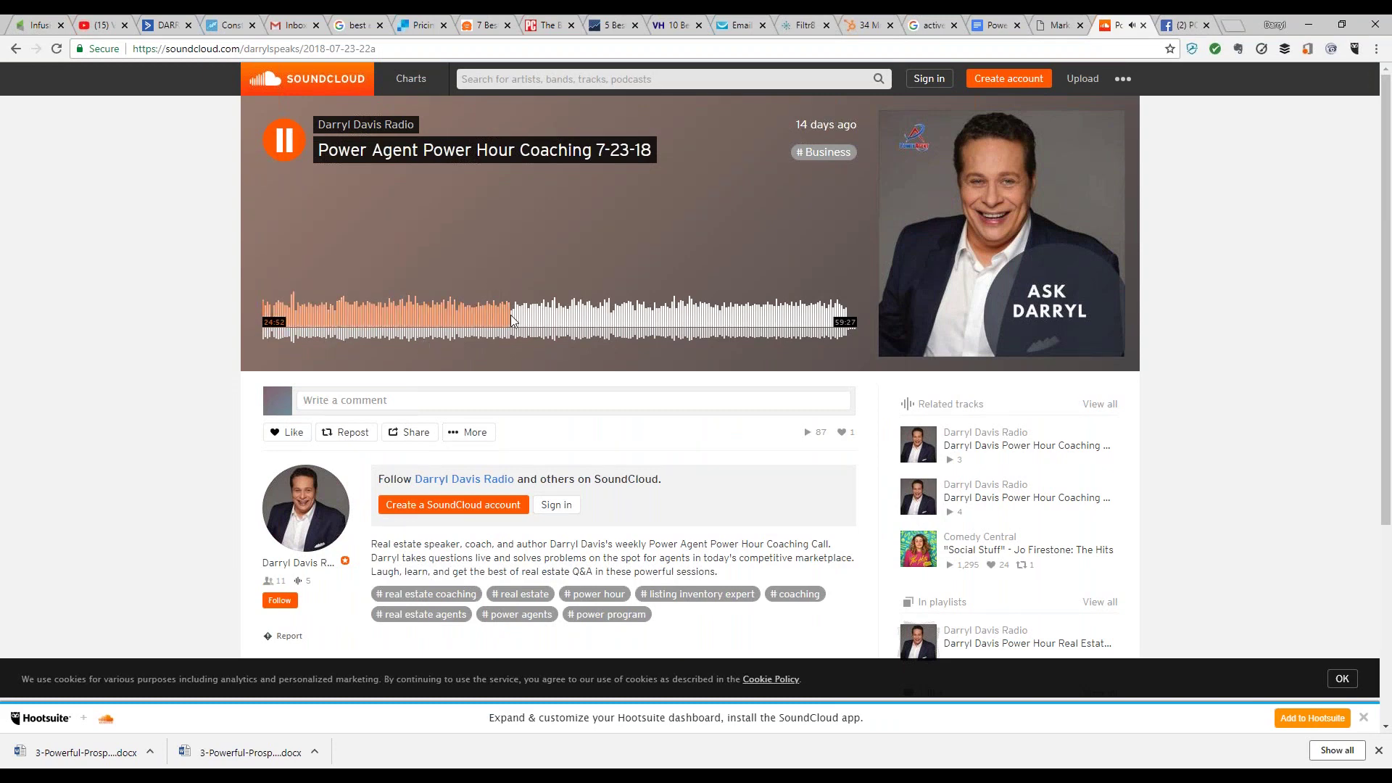
{"action": "left_click", "coordinate": [265, 317]}
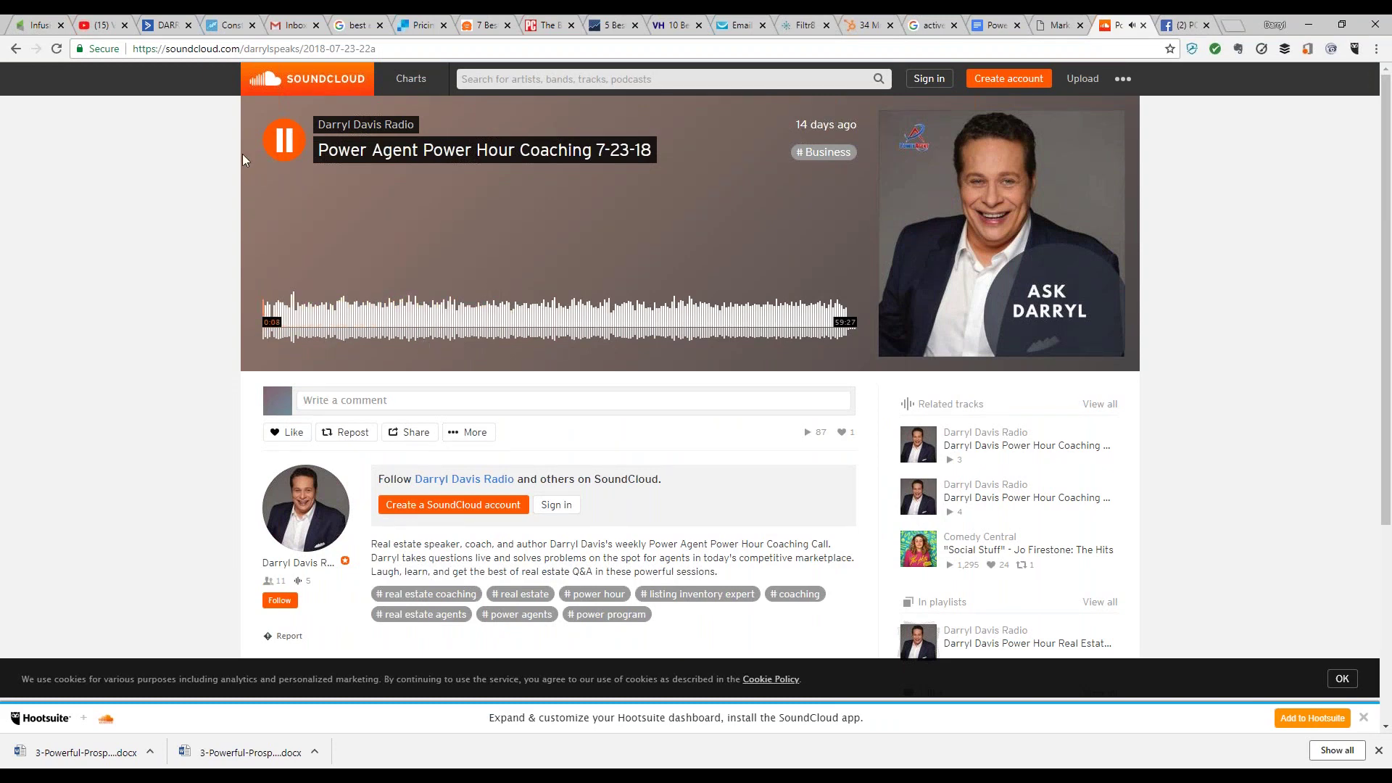
{"action": "left_click", "coordinate": [283, 140]}
{"action": "left_click", "coordinate": [18, 49]}
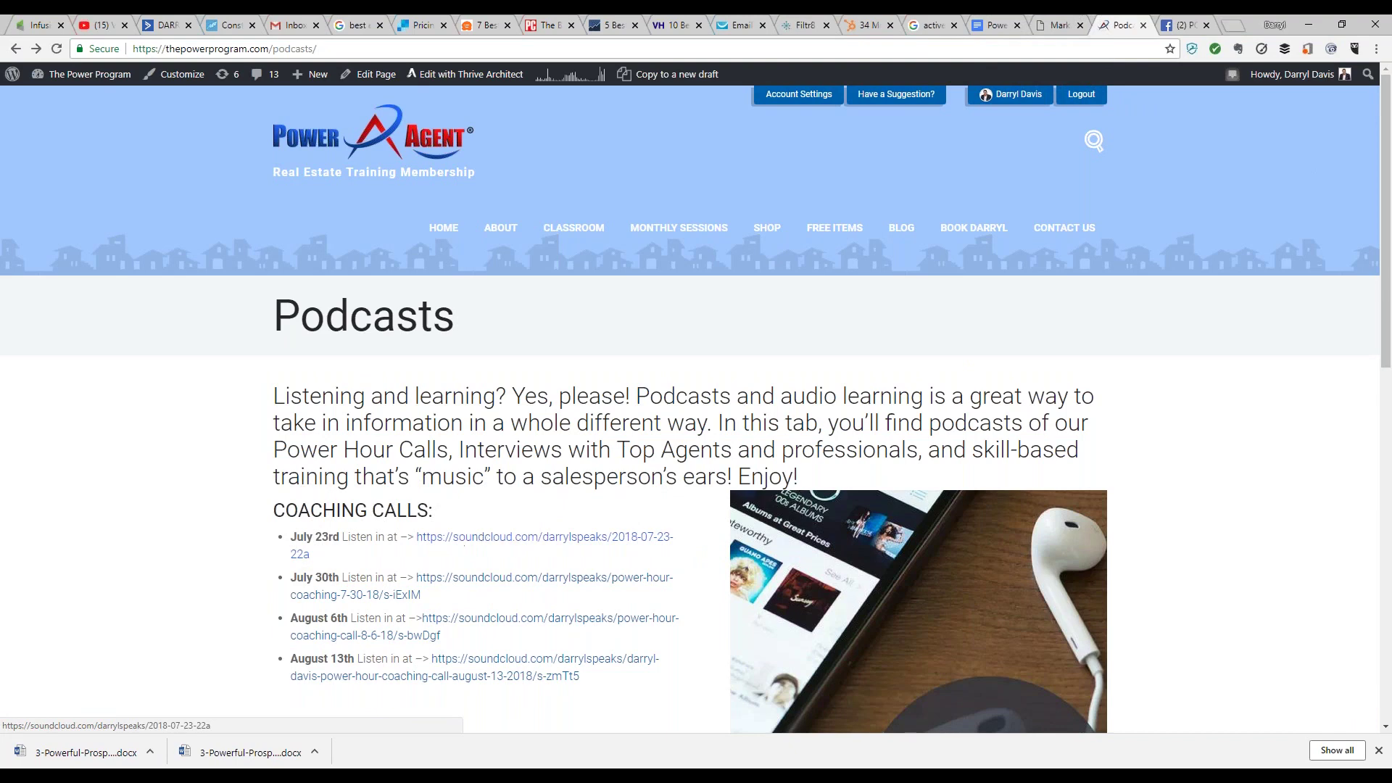
Step: Abandon saving the July 23rd call link and open that coaching call on SoundCloud instead
{"action": "right_click", "coordinate": [515, 538]}
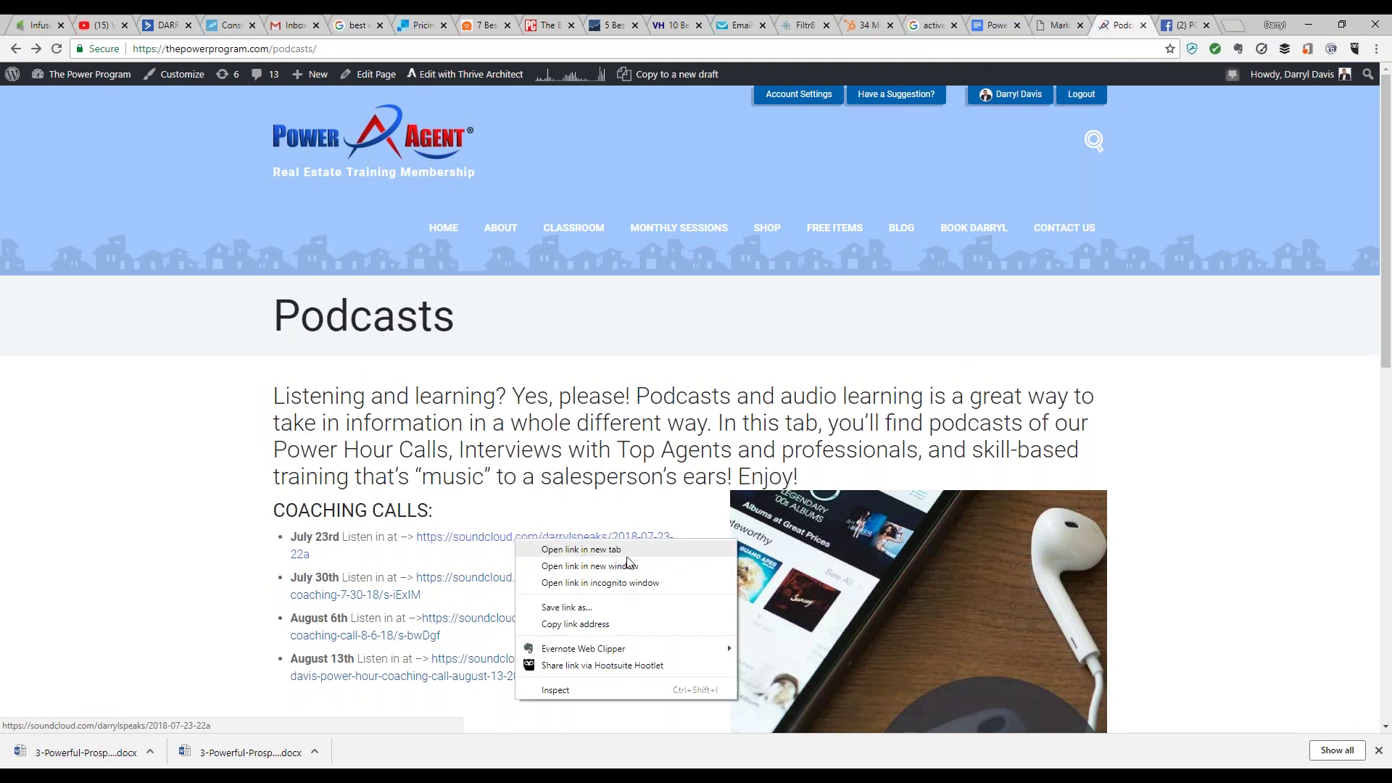
{"action": "left_click", "coordinate": [616, 613]}
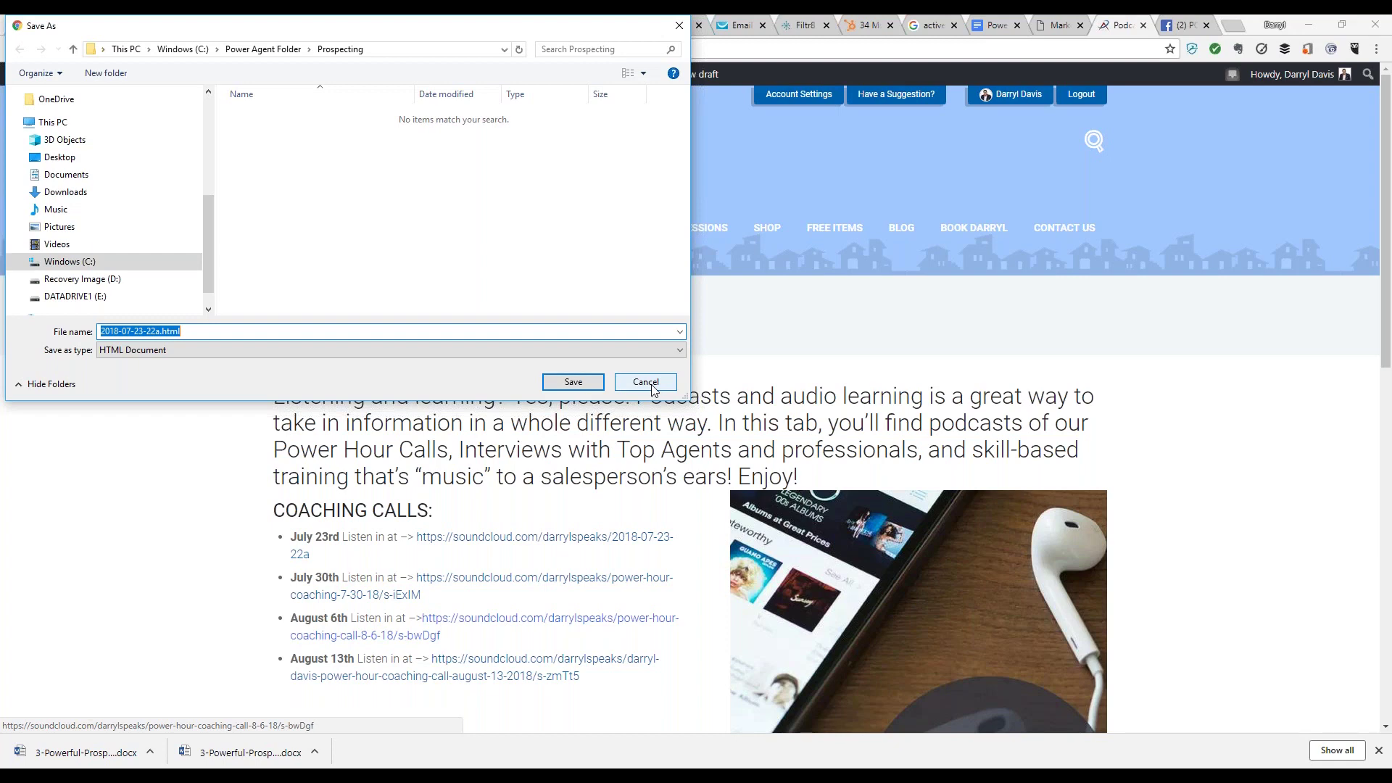
{"action": "left_click", "coordinate": [651, 387]}
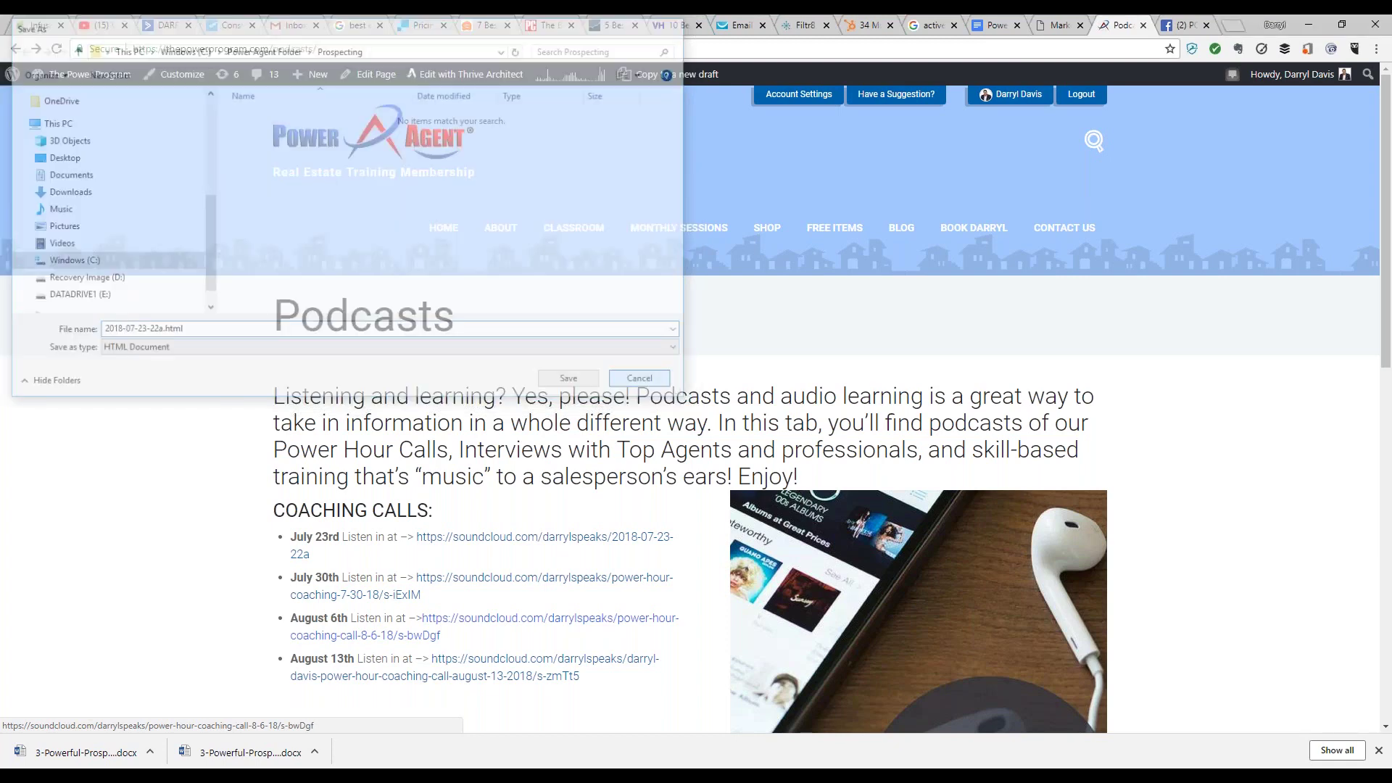
{"action": "left_click", "coordinate": [531, 540]}
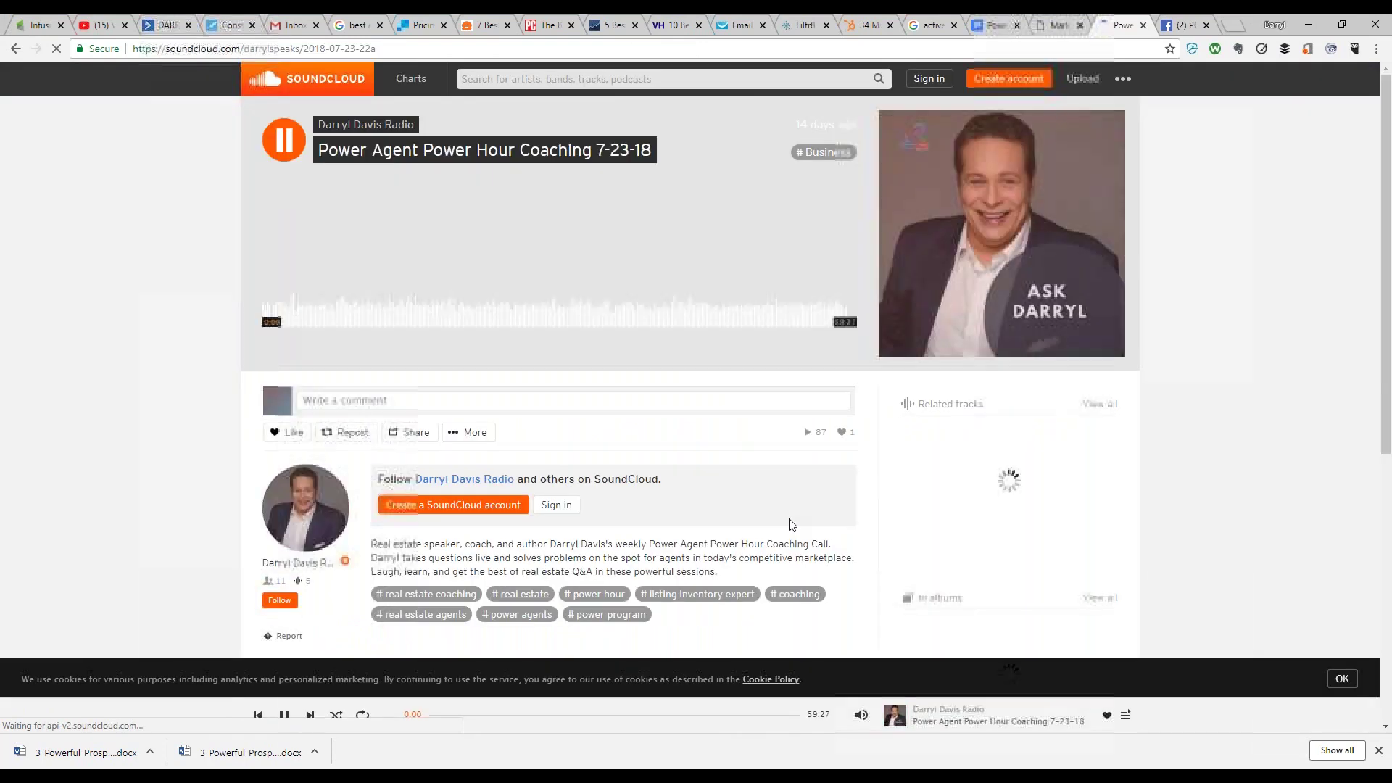
Step: Pause the Power Hour Coaching 7-23-18 track and glance at its More options
{"action": "left_click", "coordinate": [283, 143]}
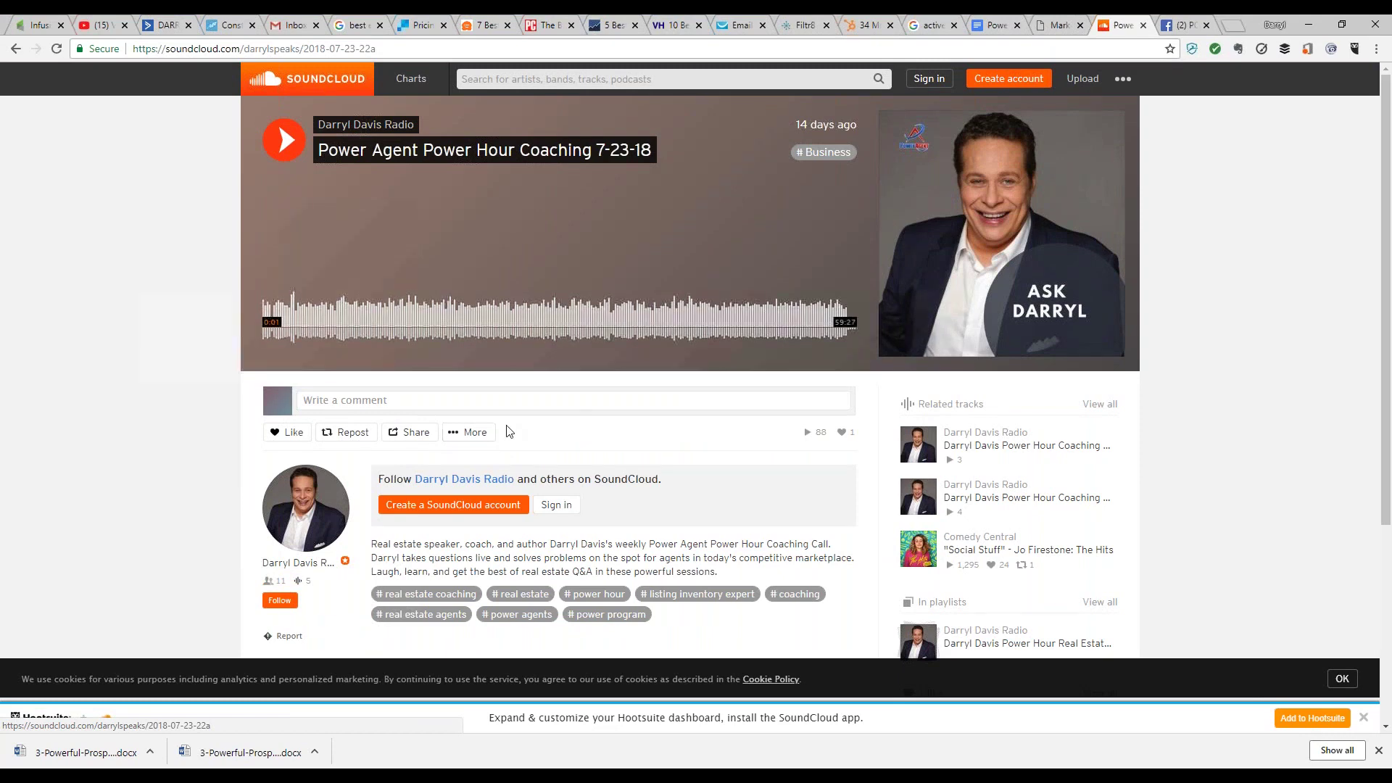
{"action": "left_click", "coordinate": [482, 434]}
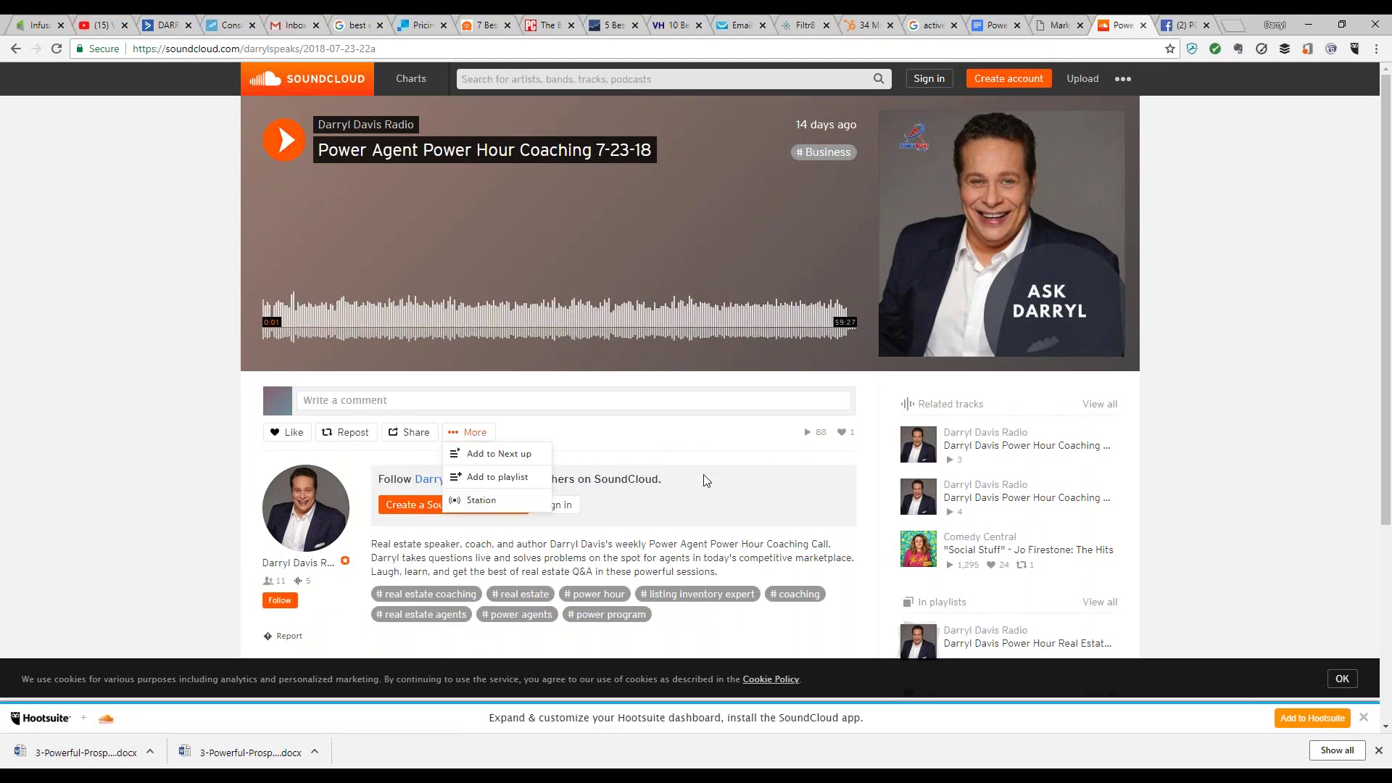
{"action": "left_click", "coordinate": [187, 301]}
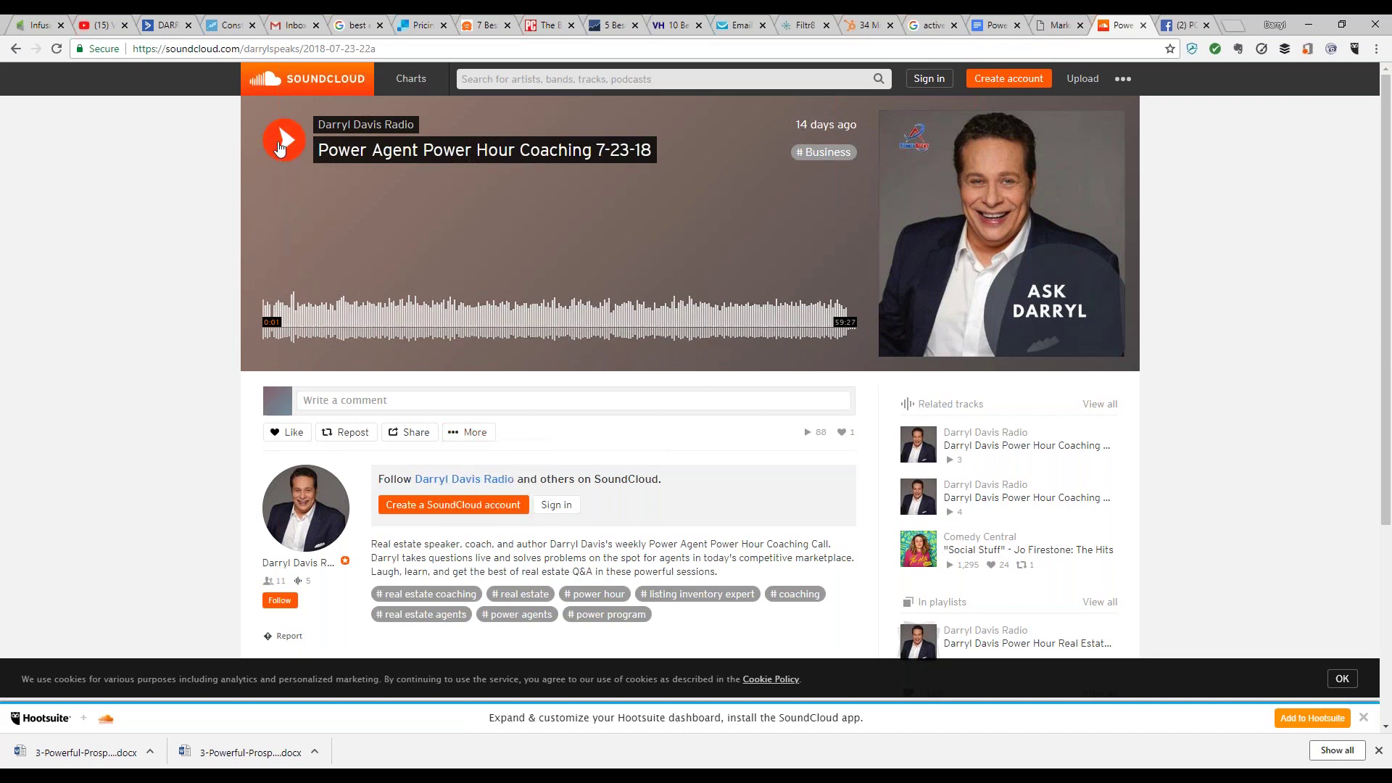
Step: Try saving the track link as a file, cancel, then recheck the More options
{"action": "right_click", "coordinate": [280, 144]}
{"action": "left_click", "coordinate": [323, 209]}
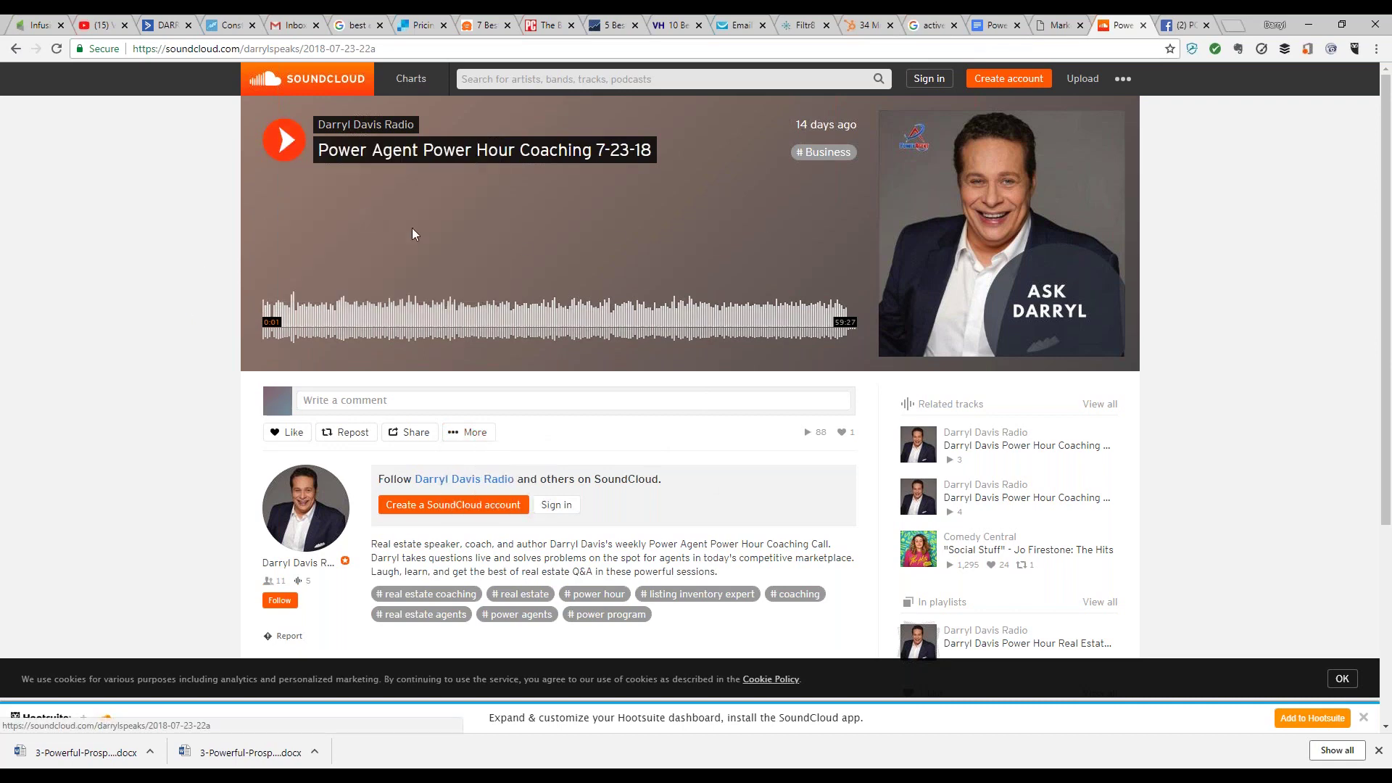
{"action": "left_click", "coordinate": [668, 382]}
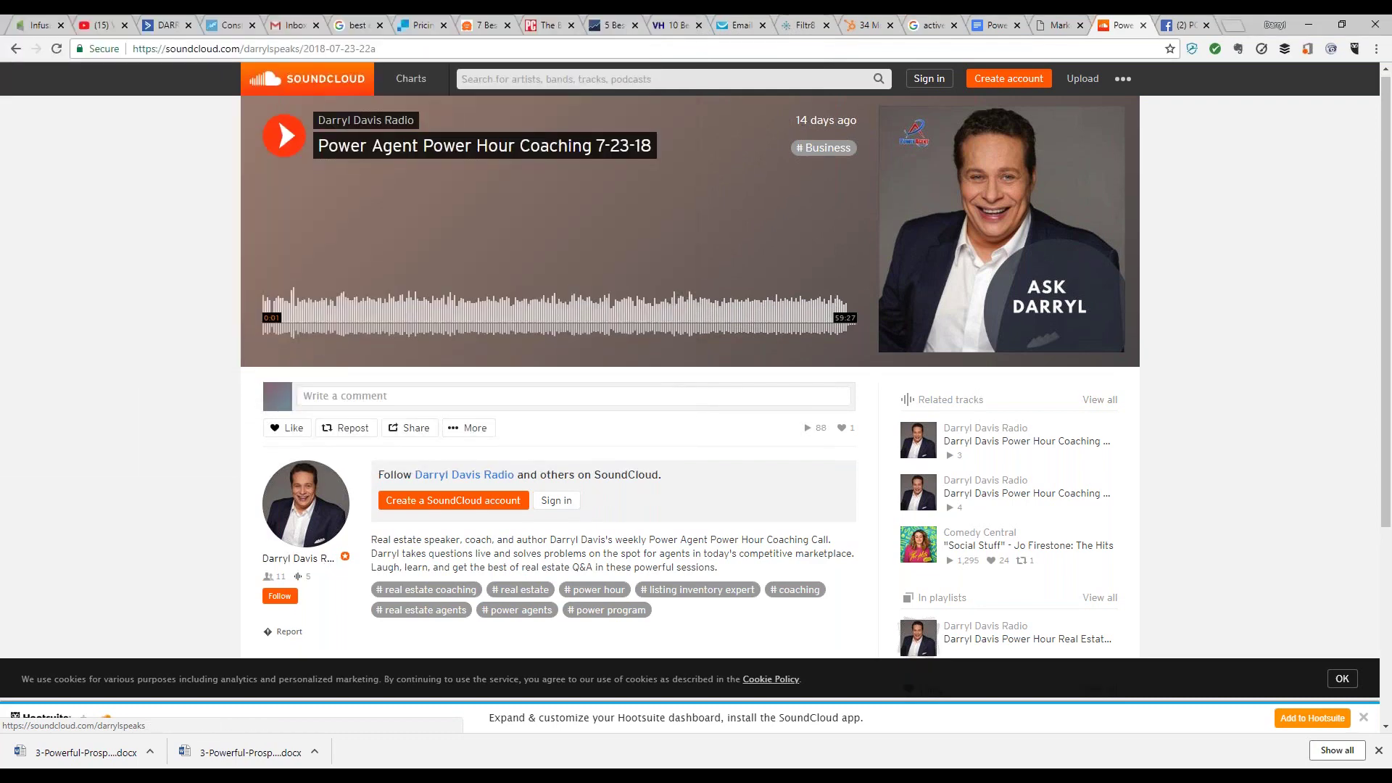
{"action": "scroll", "coordinate": [645, 493], "scroll_direction": "down", "scroll_amount": 2}
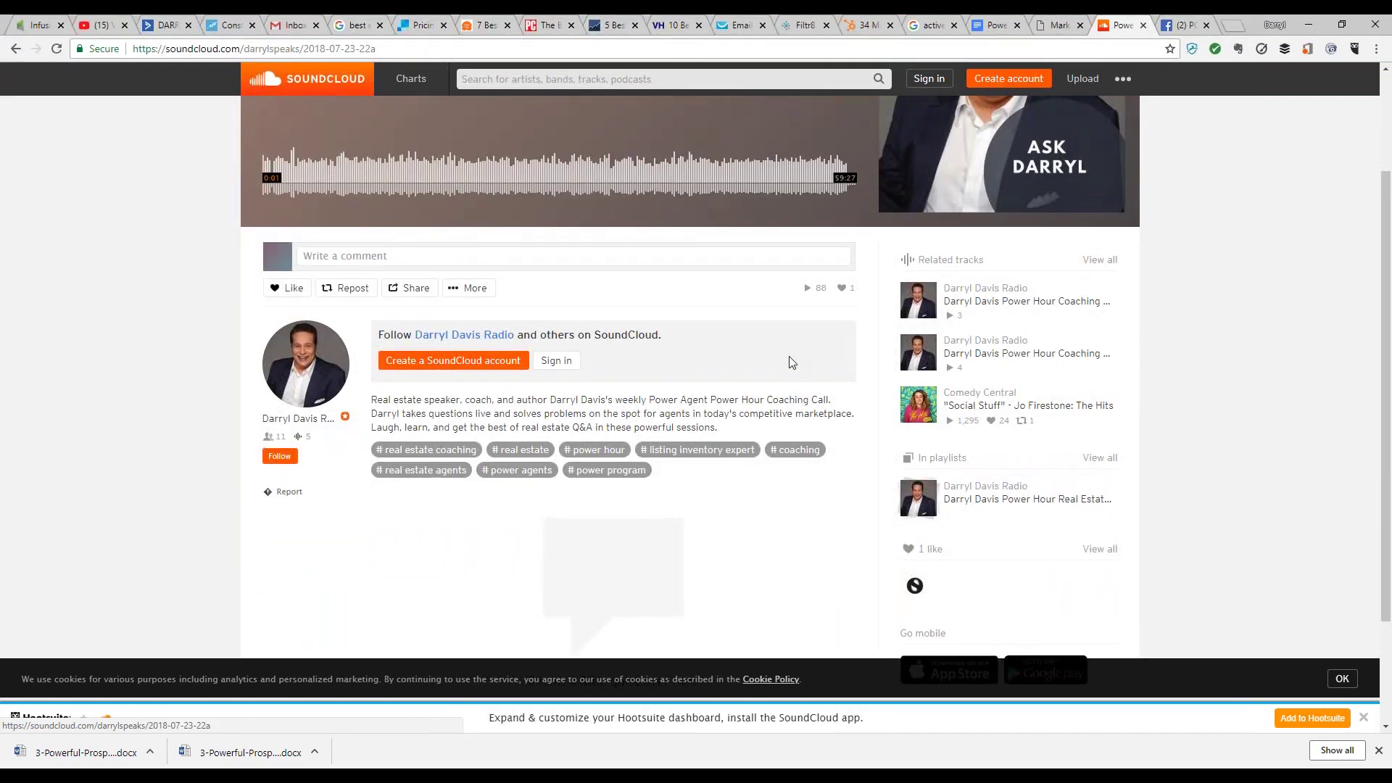
{"action": "scroll", "coordinate": [790, 435], "scroll_direction": "up", "scroll_amount": 2}
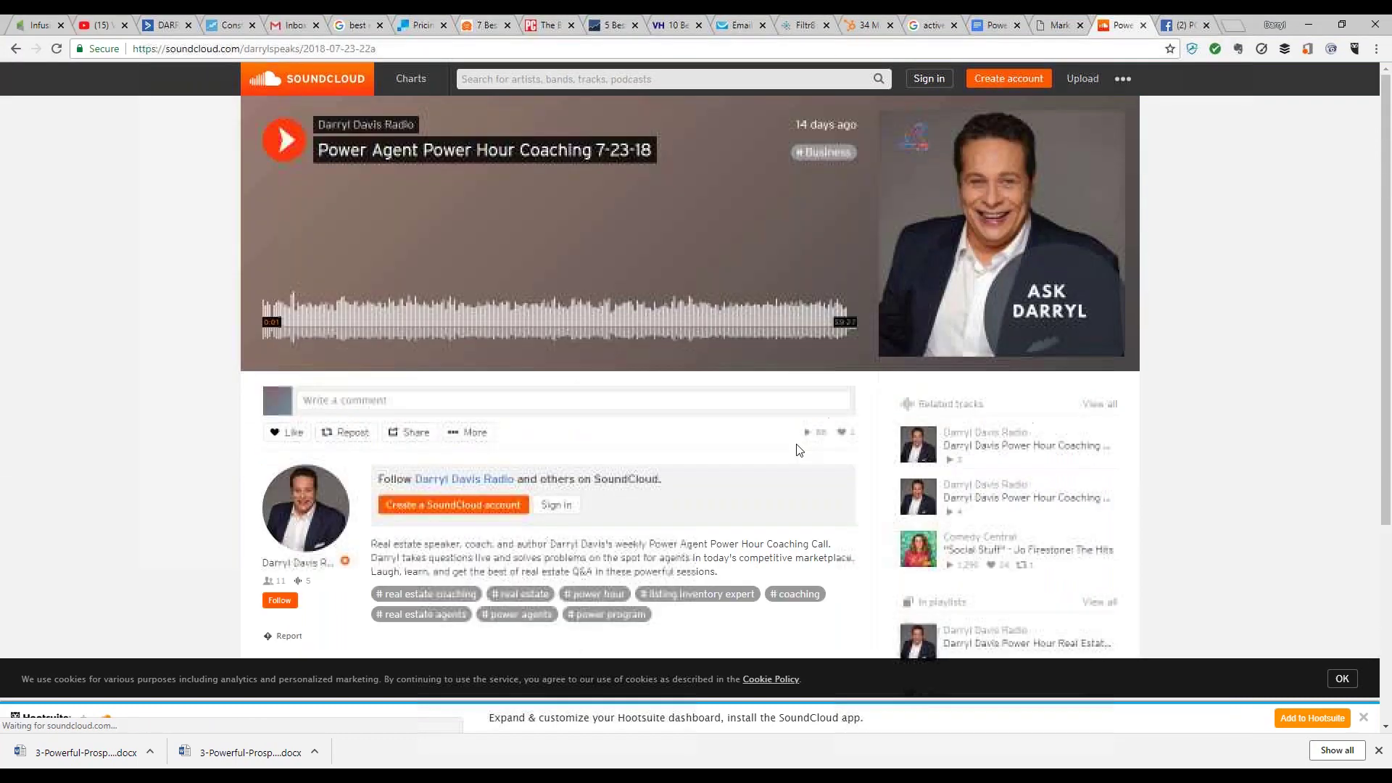
{"action": "left_click", "coordinate": [467, 433]}
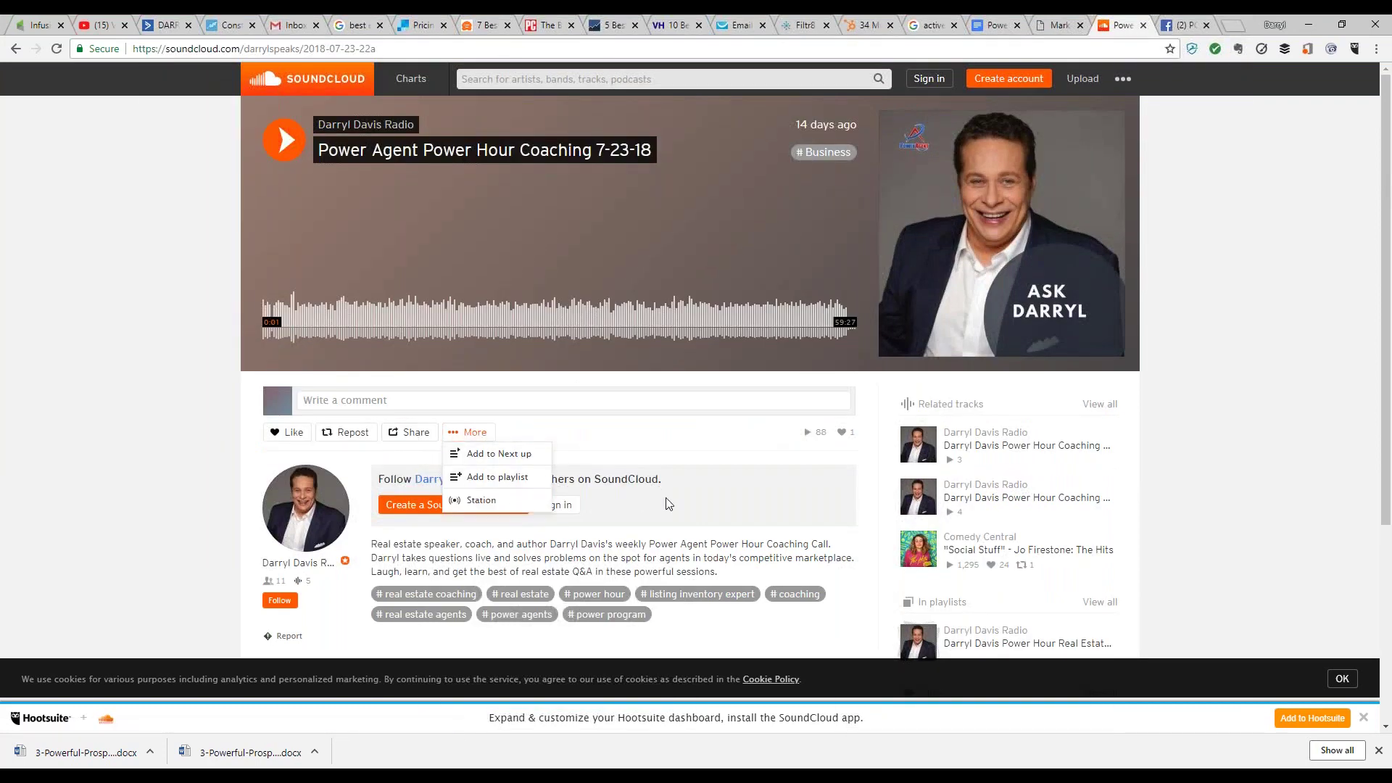
{"action": "left_click", "coordinate": [200, 410]}
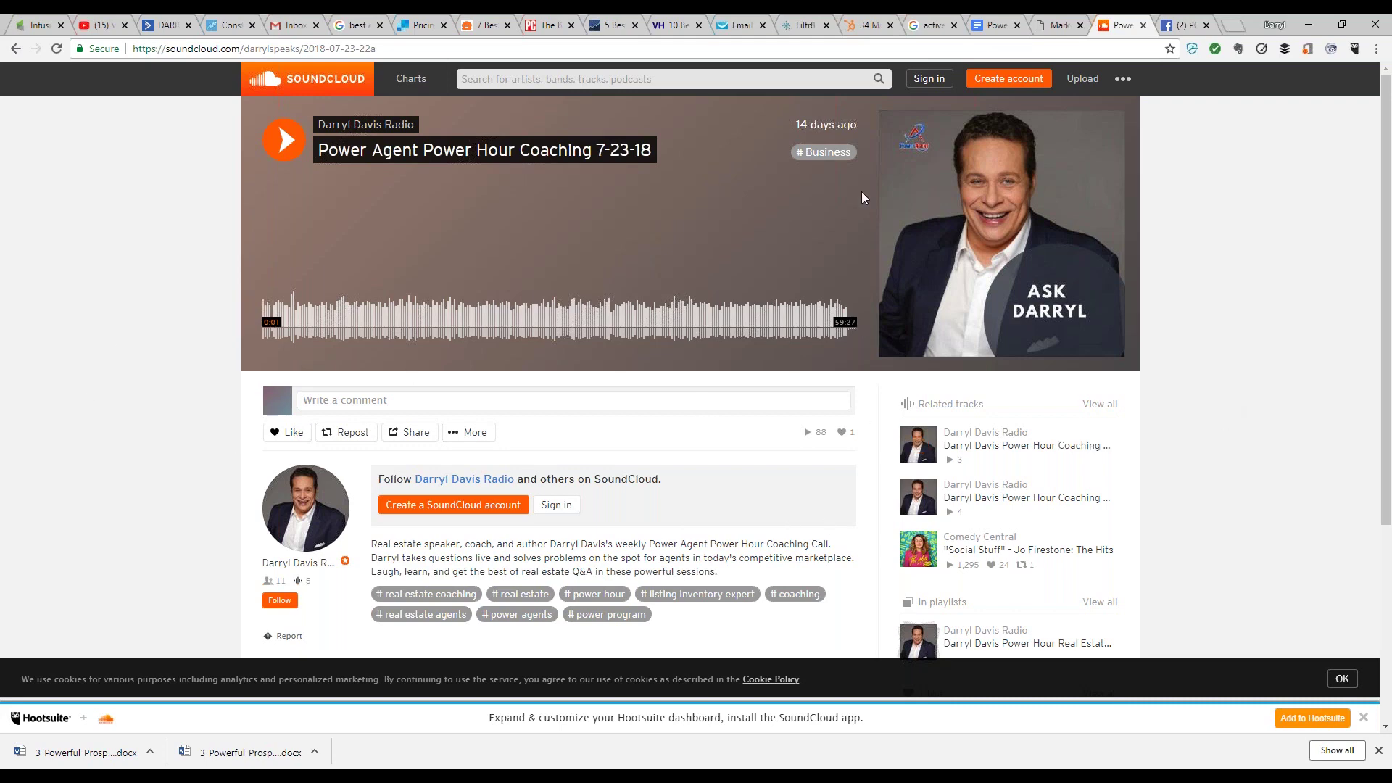
Step: Return from SoundCloud to the Podcasts page and bring up the July 23rd link's options
{"action": "left_click", "coordinate": [1071, 24]}
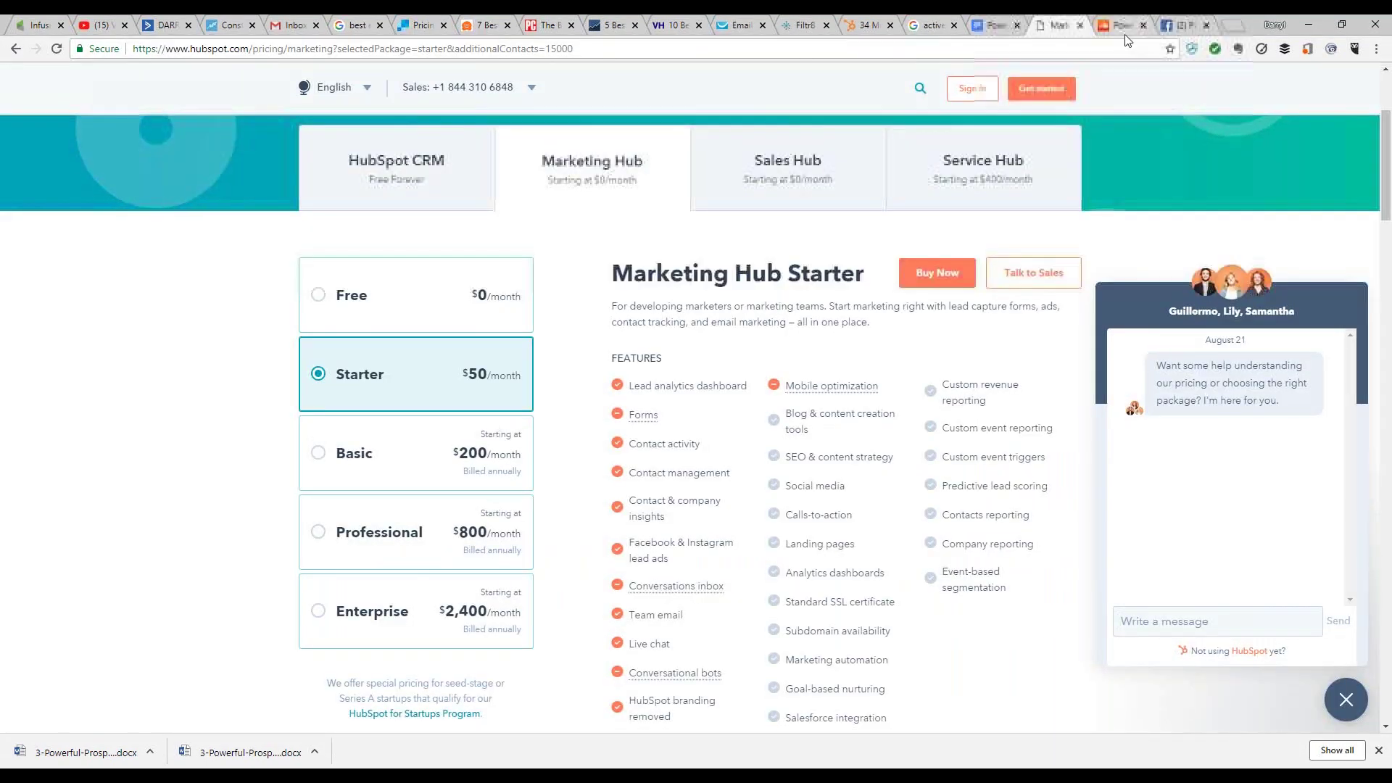
{"action": "left_click", "coordinate": [1119, 24]}
{"action": "left_click", "coordinate": [15, 48]}
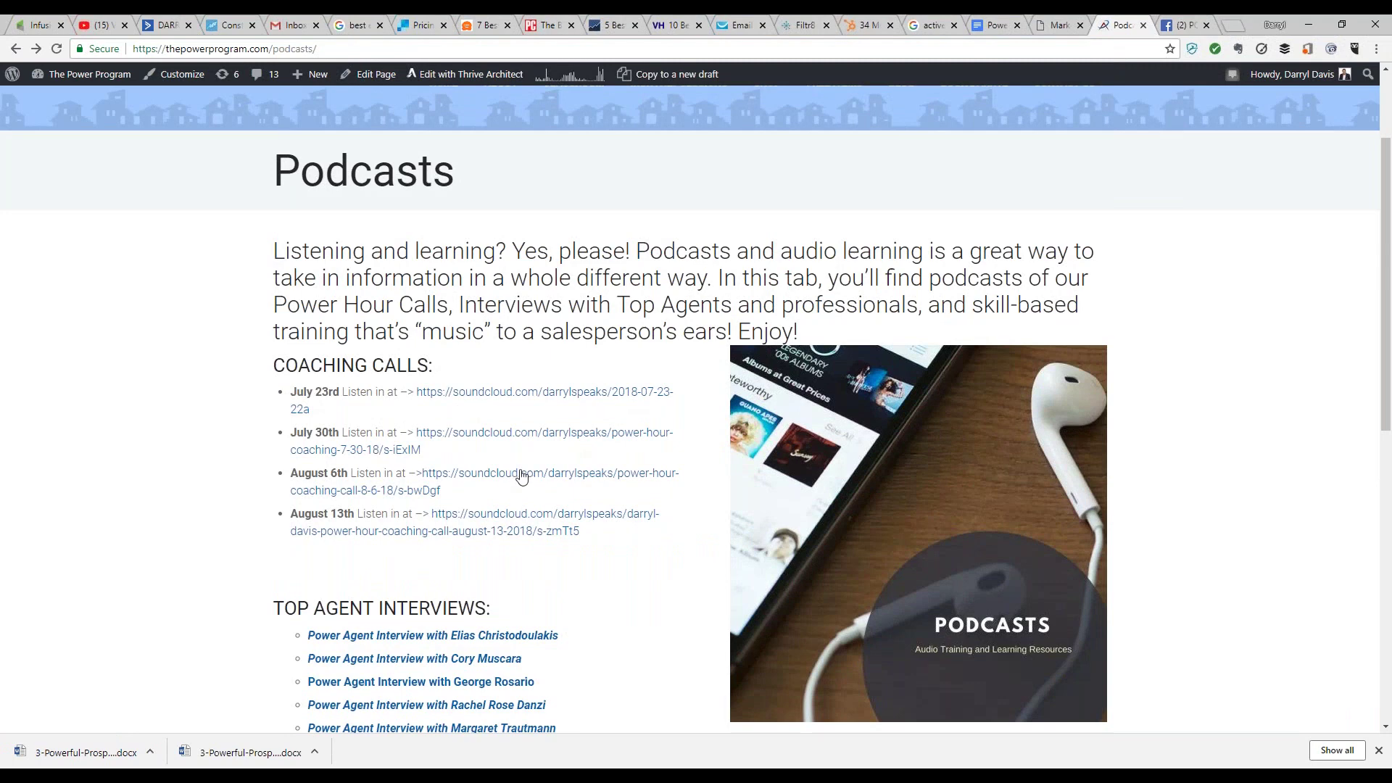
{"action": "left_click", "coordinate": [529, 399]}
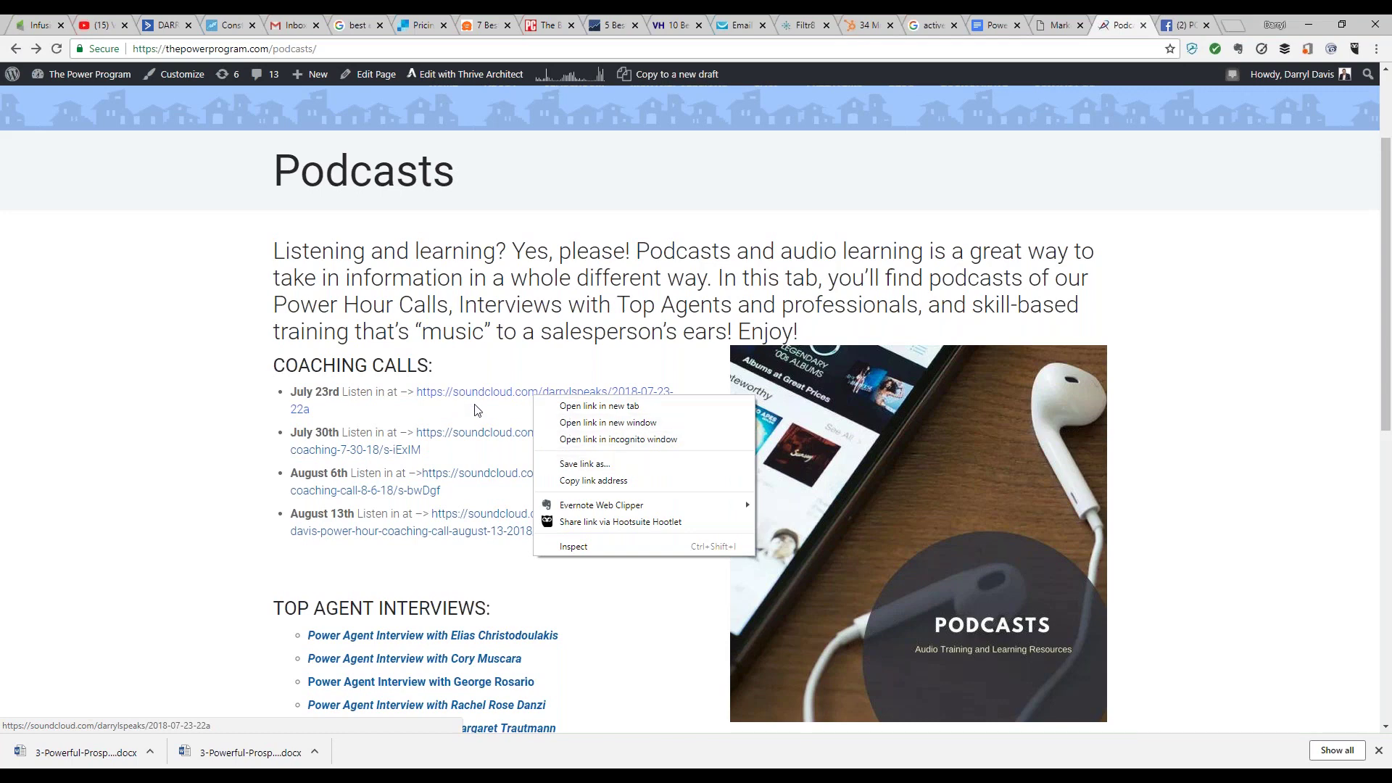
Step: Start saving the July 23rd link into Power Agent Folder, then close the dialog unsaved
{"action": "left_click", "coordinate": [593, 467]}
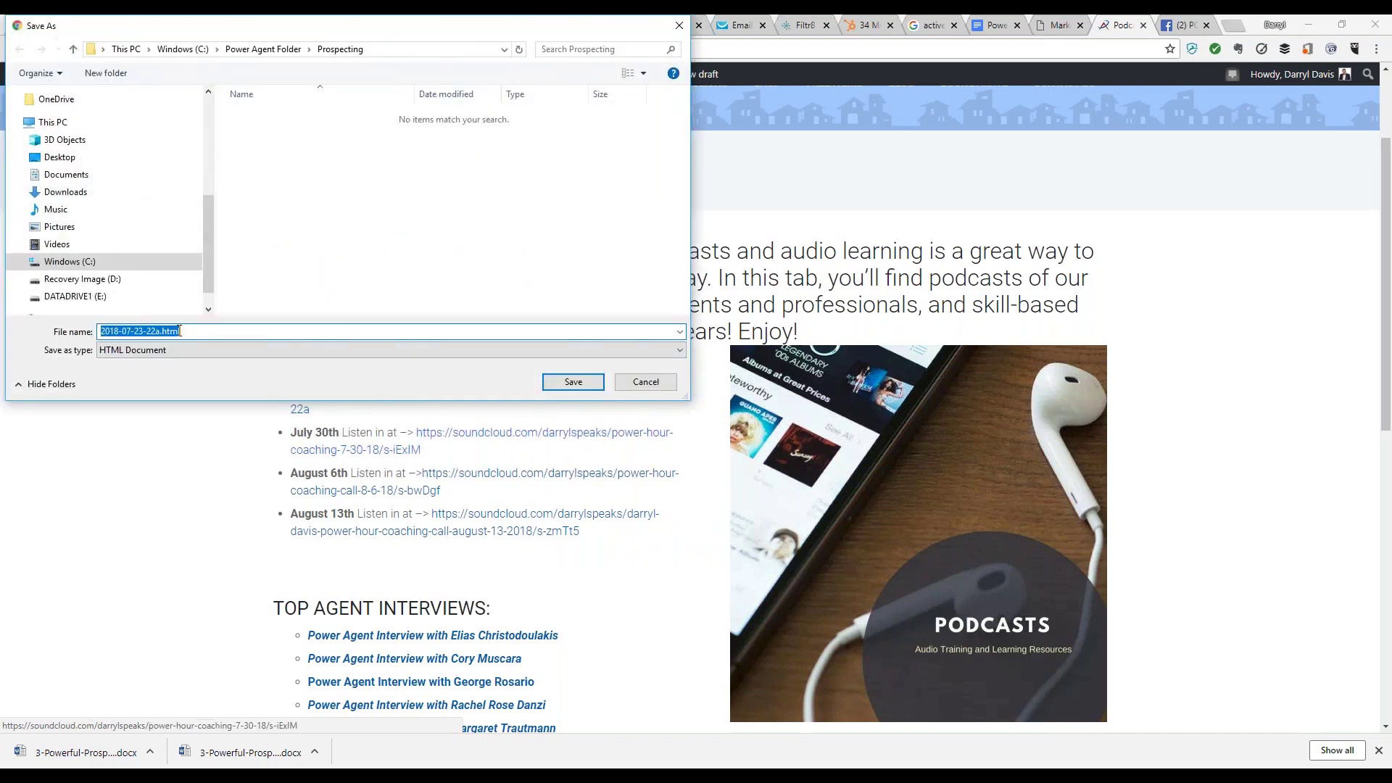
{"action": "left_click", "coordinate": [190, 332]}
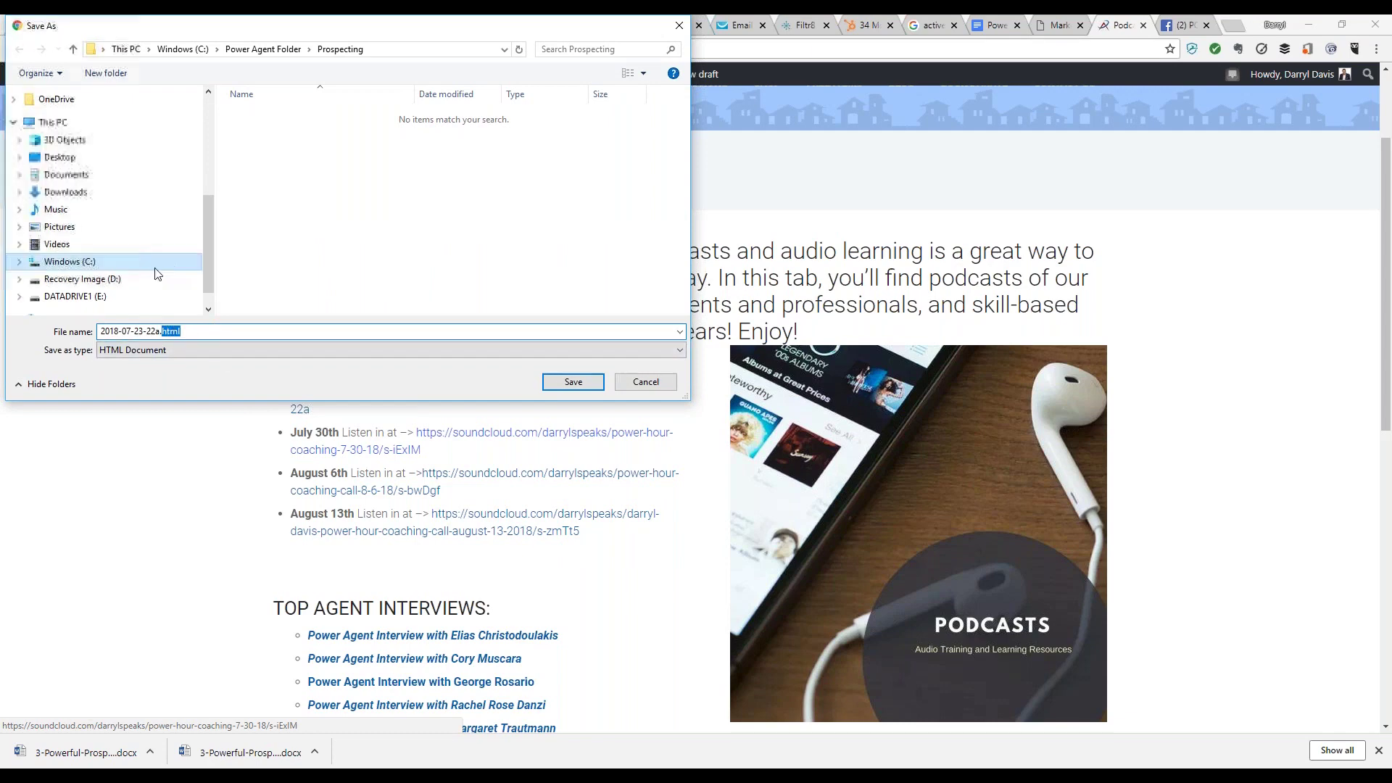
{"action": "left_click", "coordinate": [290, 49]}
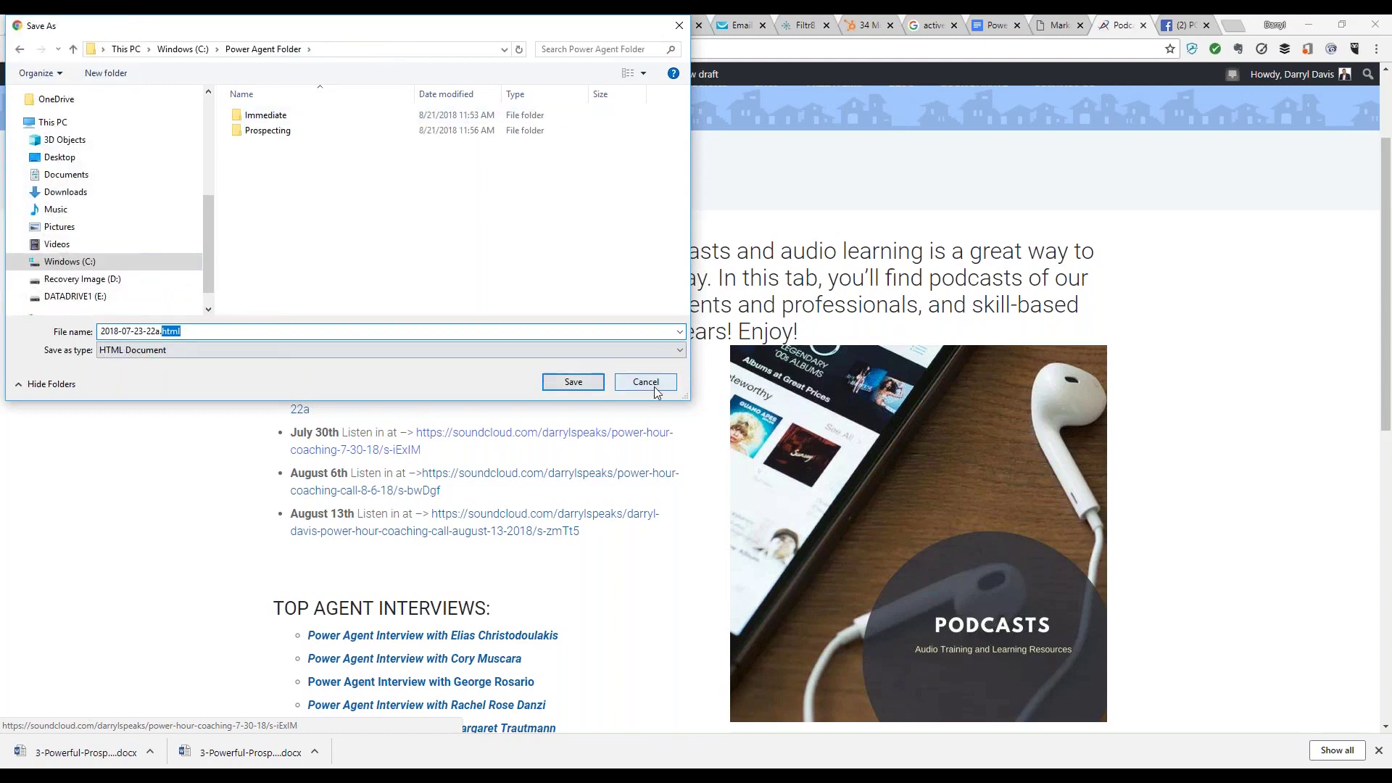
{"action": "left_click", "coordinate": [574, 380]}
{"action": "scroll", "coordinate": [429, 254], "scroll_direction": "up", "scroll_amount": 2}
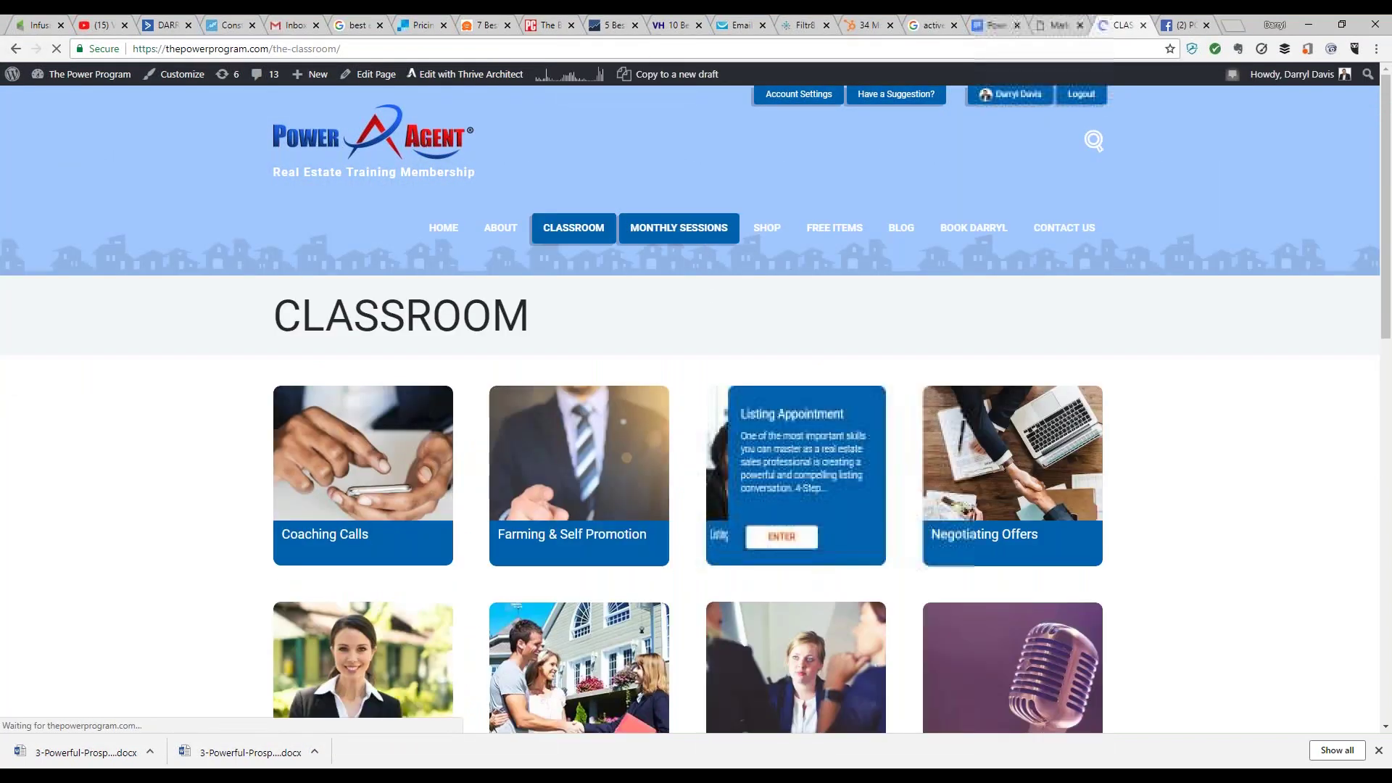
Step: Open Monthly Sessions and scroll its All Posts list, including the August 2018 Power Agent Magazine
{"action": "left_click", "coordinate": [702, 230]}
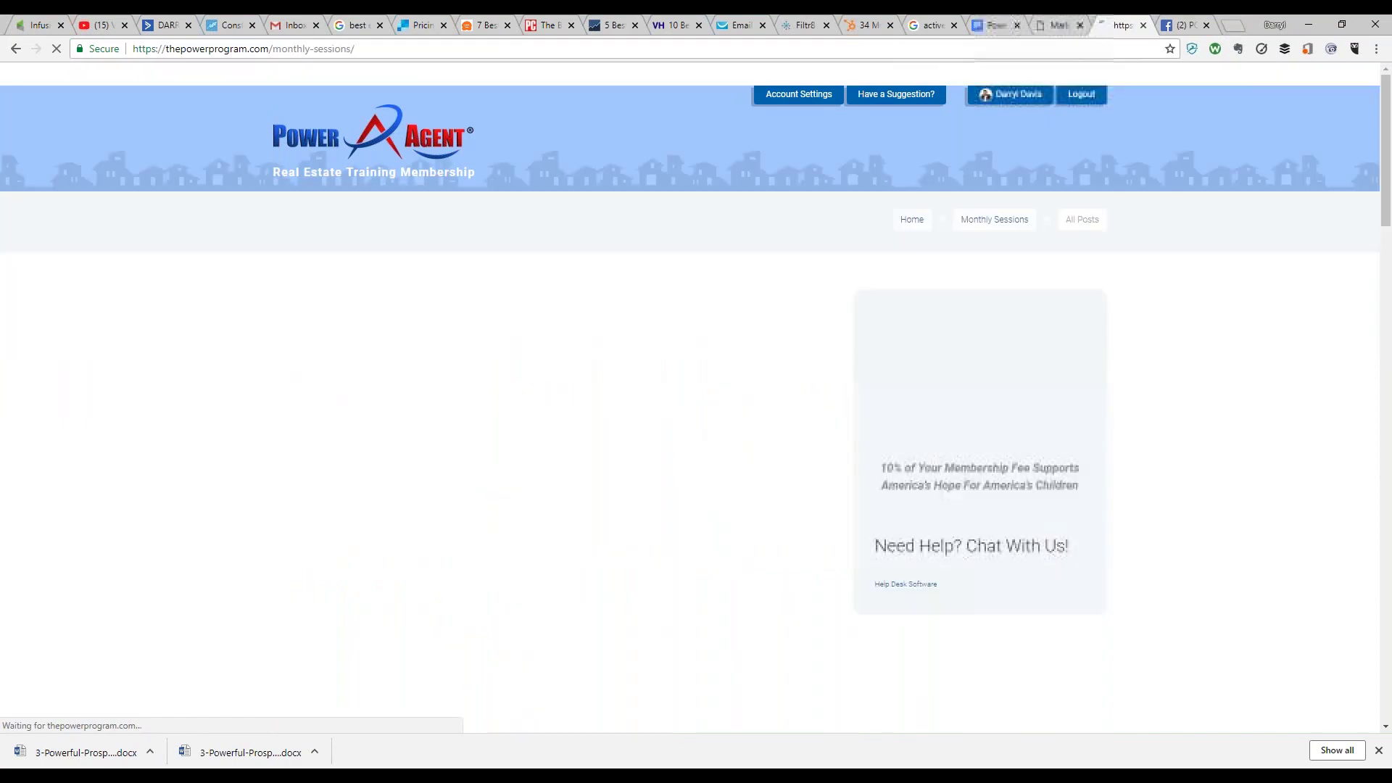
{"action": "scroll", "coordinate": [702, 230], "scroll_direction": "down", "scroll_amount": 1}
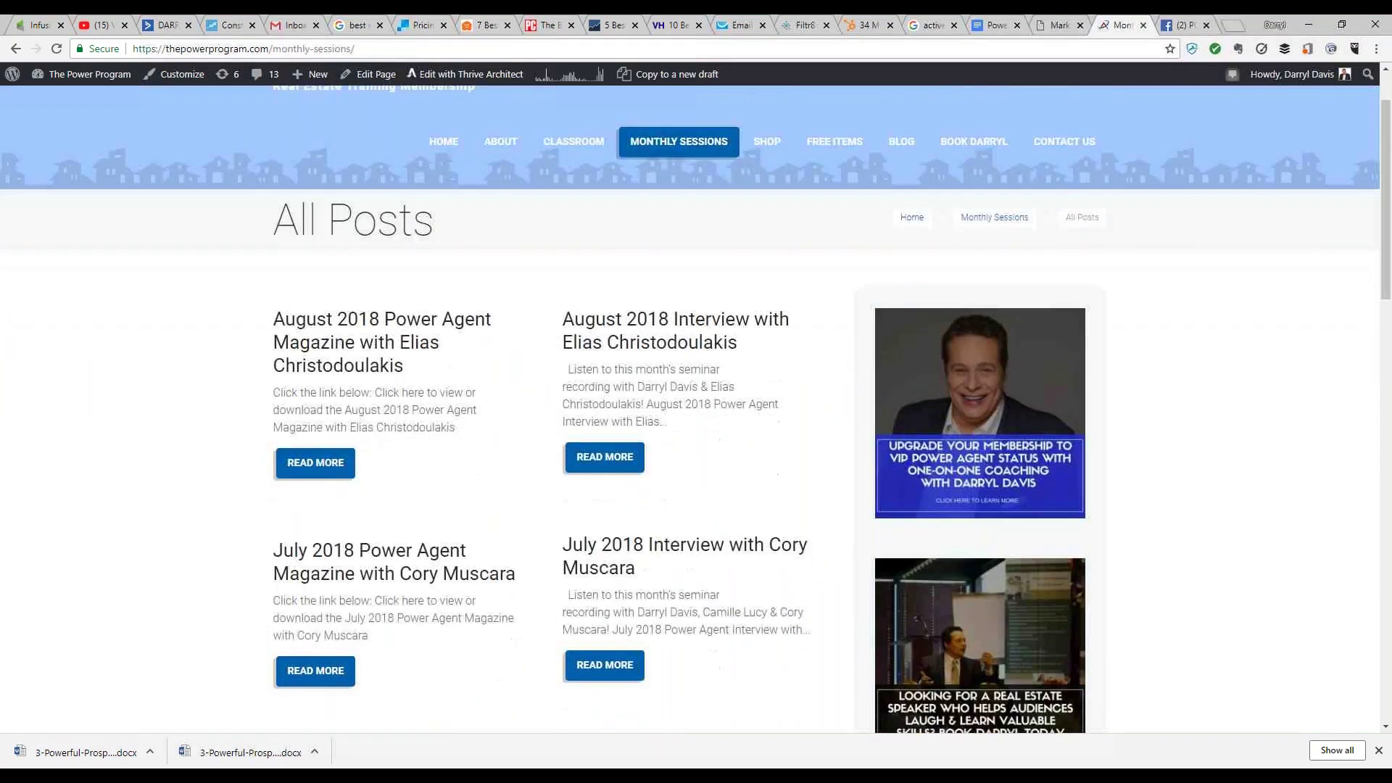
{"action": "scroll", "coordinate": [817, 574], "scroll_direction": "down", "scroll_amount": 2}
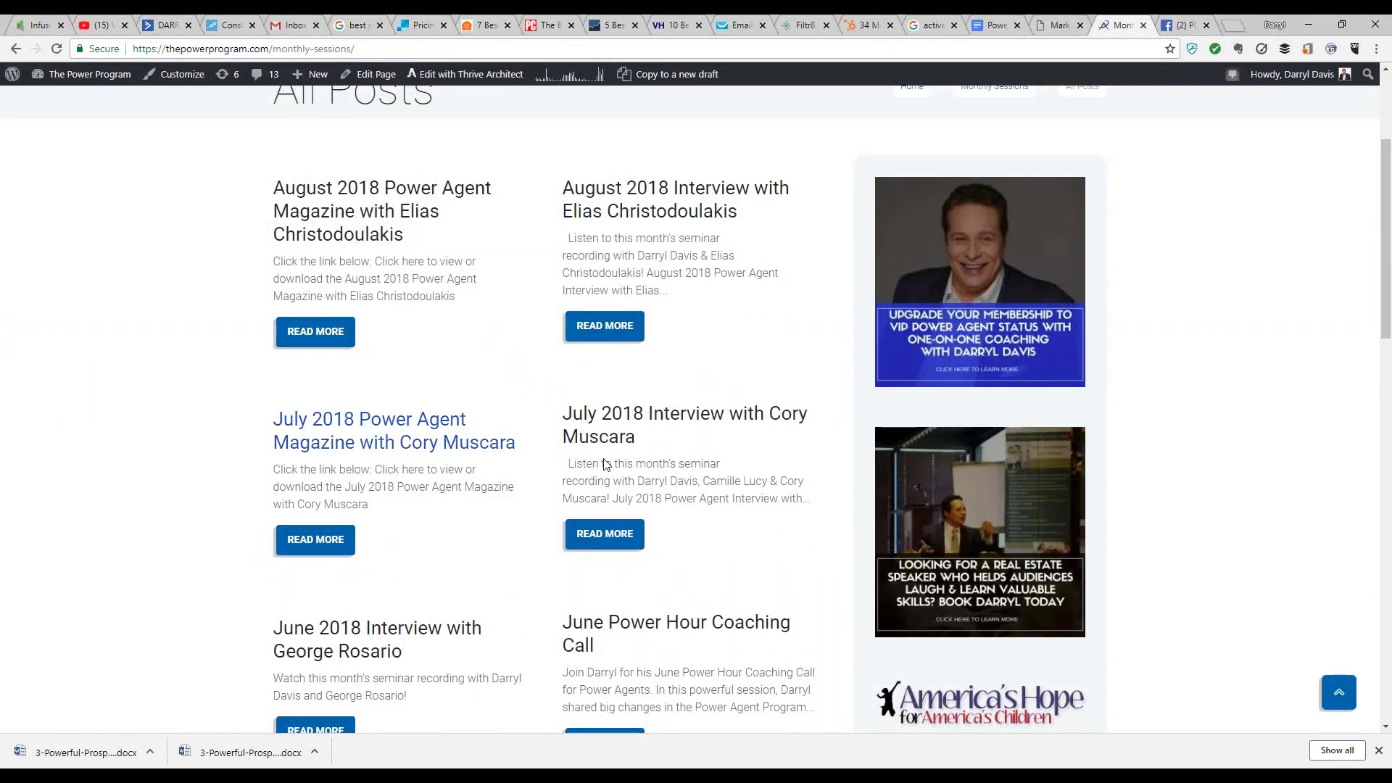
{"action": "scroll", "coordinate": [682, 460], "scroll_direction": "down", "scroll_amount": 1}
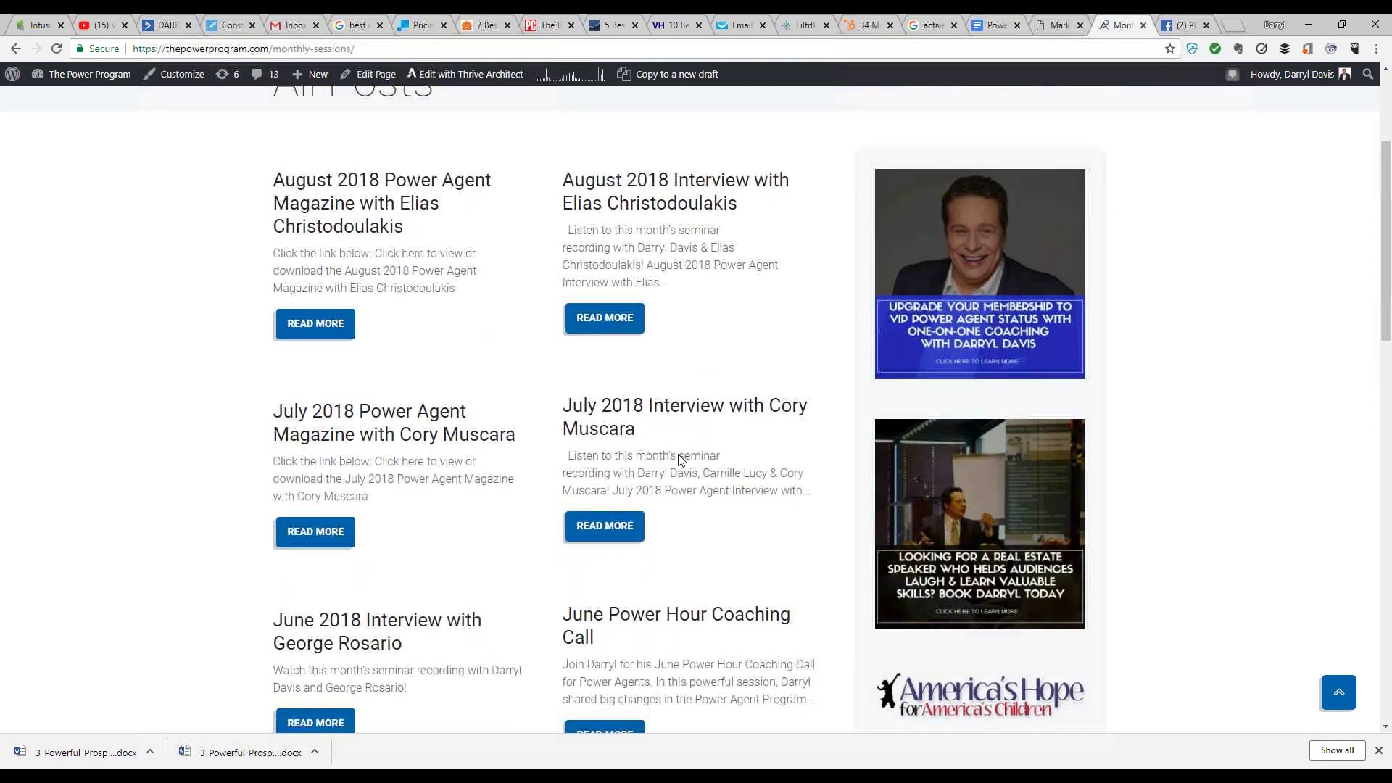
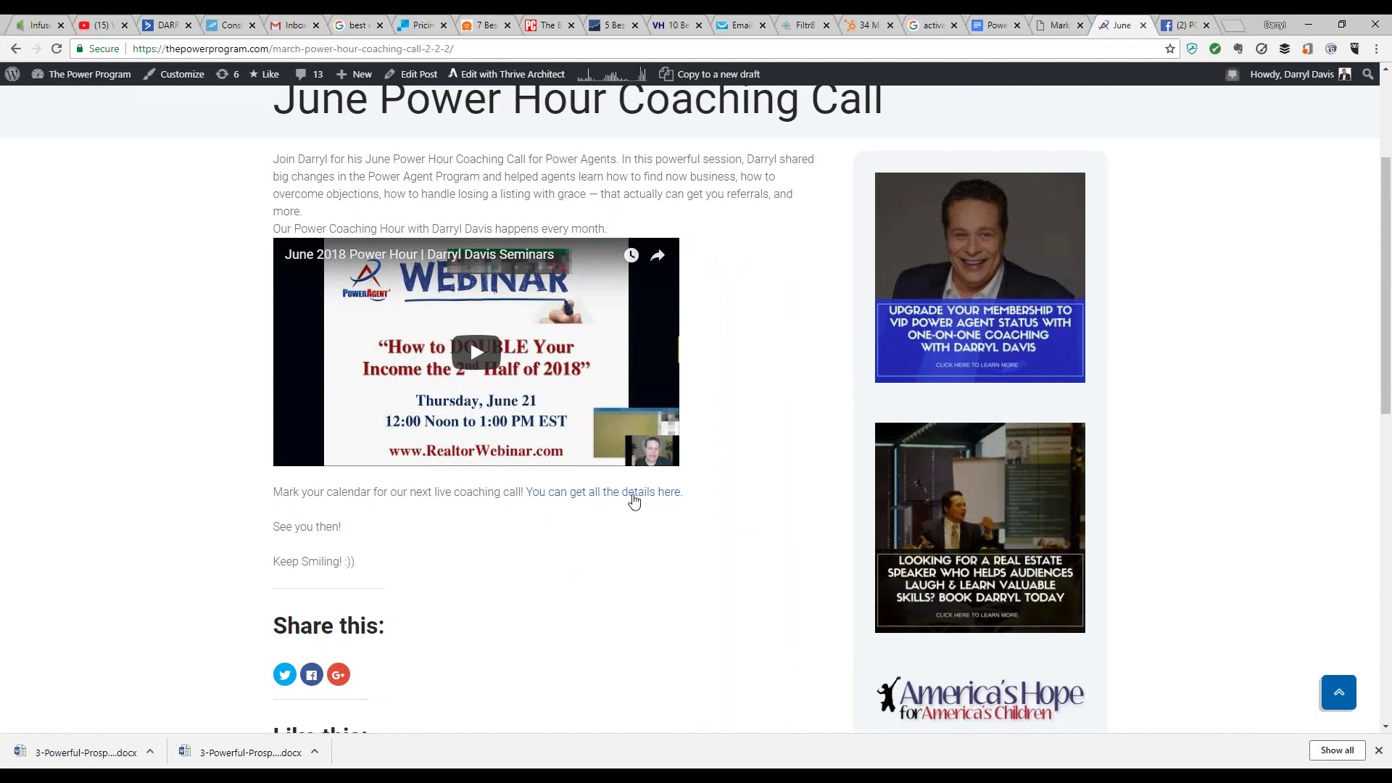
Step: Scroll to the top of the June Power Hour post and go to the Classroom page
{"action": "scroll", "coordinate": [214, 402], "scroll_direction": "up", "scroll_amount": 1}
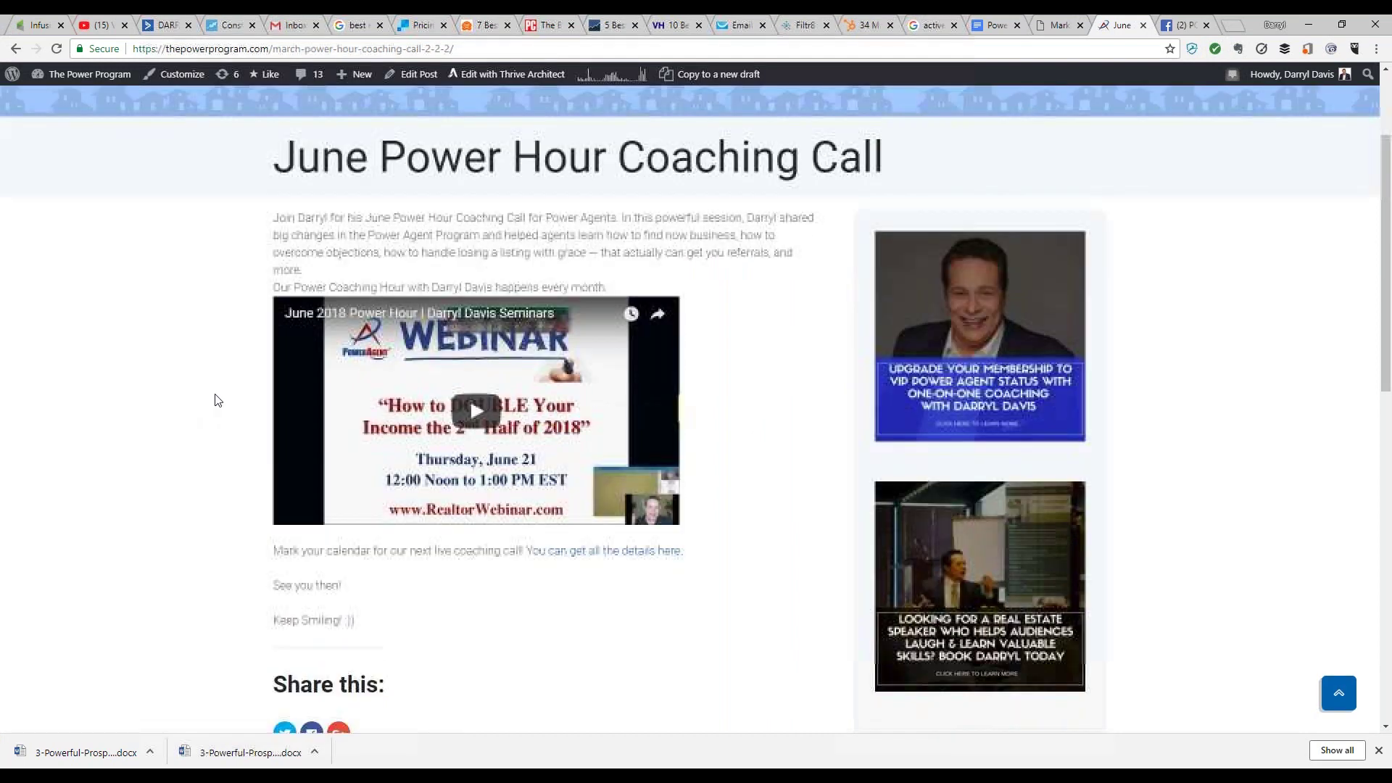
{"action": "scroll", "coordinate": [214, 400], "scroll_direction": "up", "scroll_amount": 3}
{"action": "left_click", "coordinate": [575, 231]}
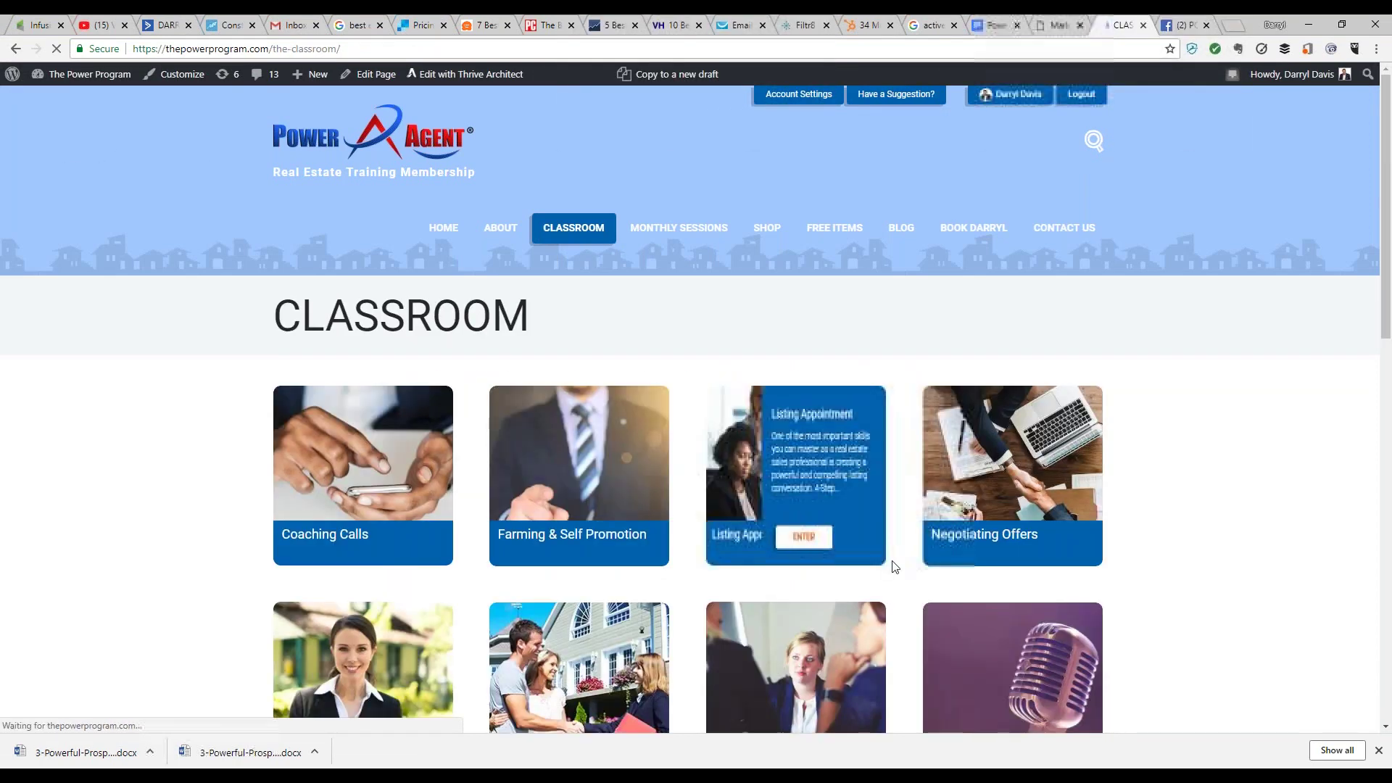
Step: Enter the Podcasts course from the Classroom and scroll down to Top Agent Interviews
{"action": "scroll", "coordinate": [899, 561], "scroll_direction": "down", "scroll_amount": 3}
{"action": "left_click", "coordinate": [987, 545]}
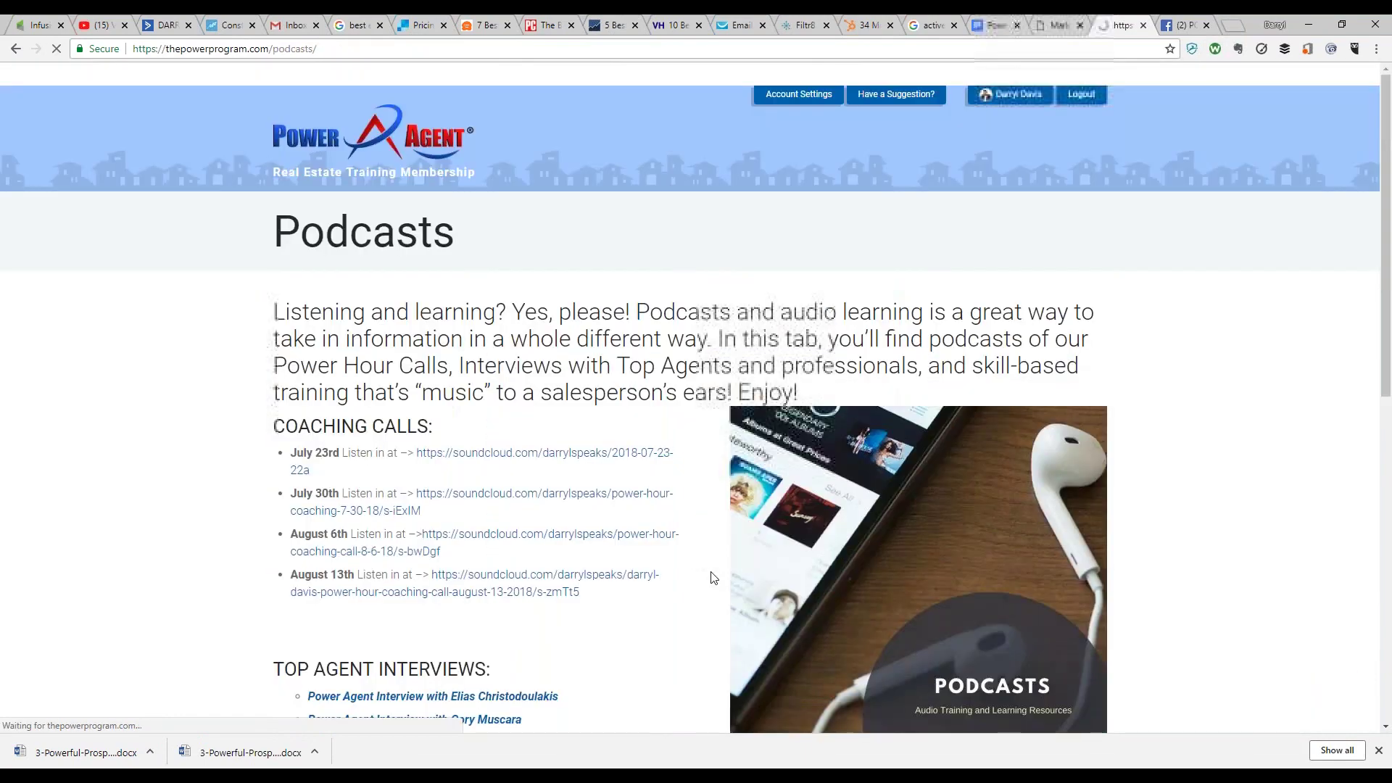
{"action": "scroll", "coordinate": [689, 559], "scroll_direction": "down", "scroll_amount": 6}
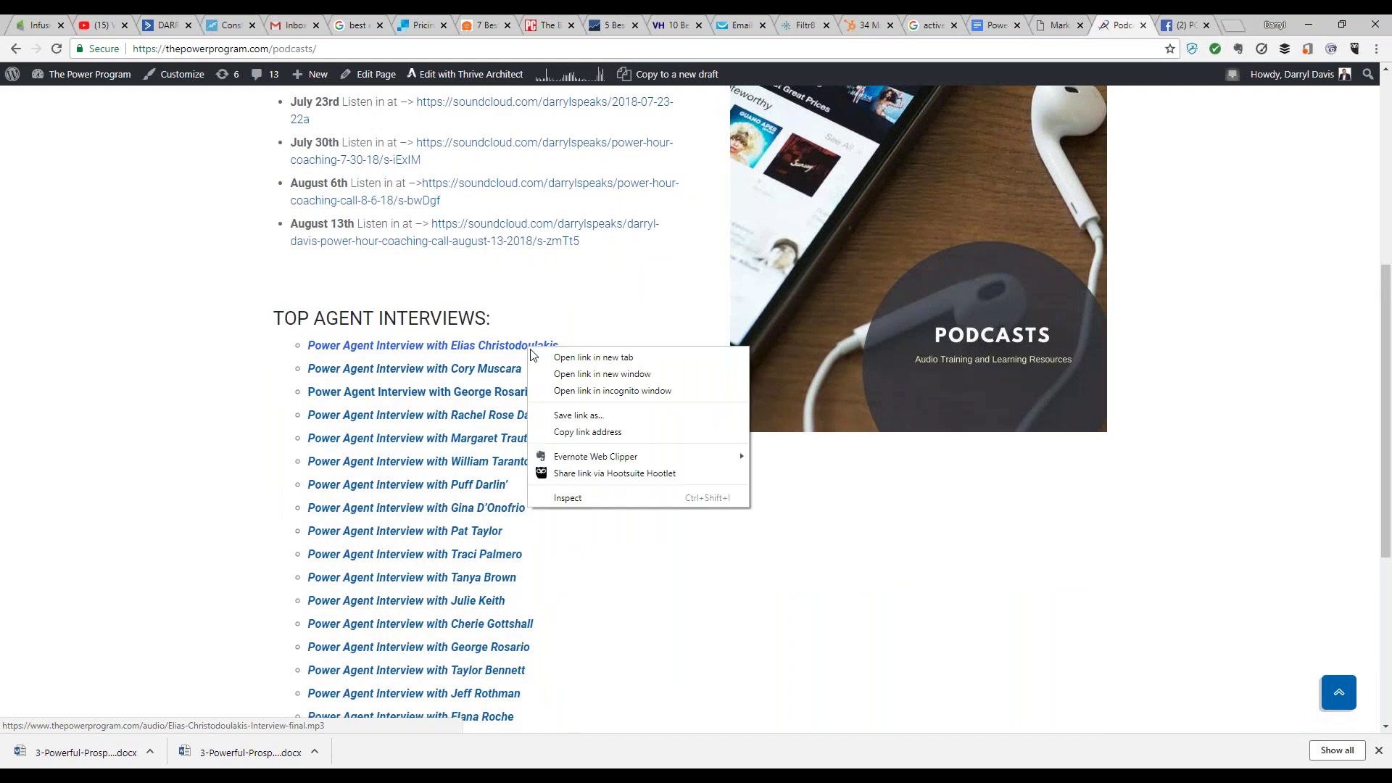
{"action": "left_click", "coordinate": [600, 426]}
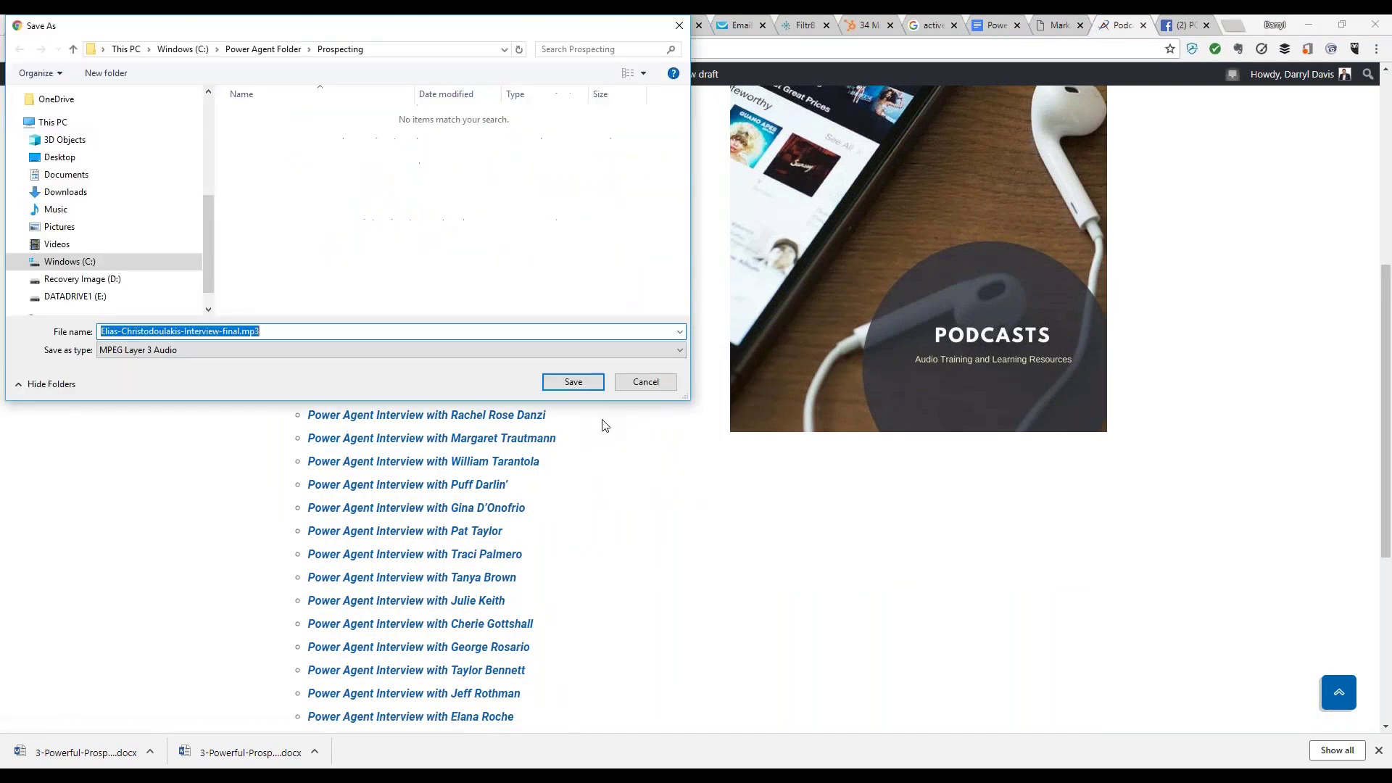
{"action": "left_click", "coordinate": [643, 384]}
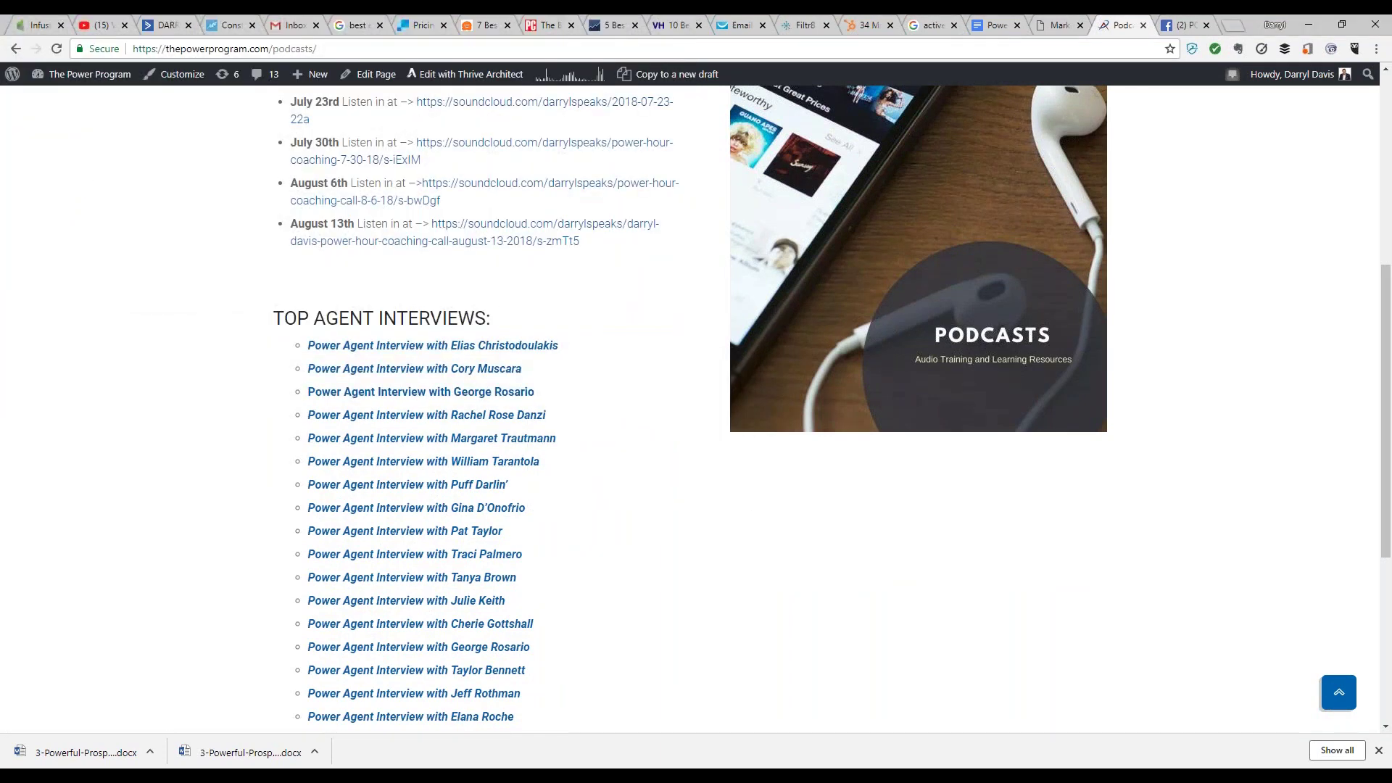
{"action": "left_click_drag", "start_coordinate": [279, 319], "coordinate": [486, 319]}
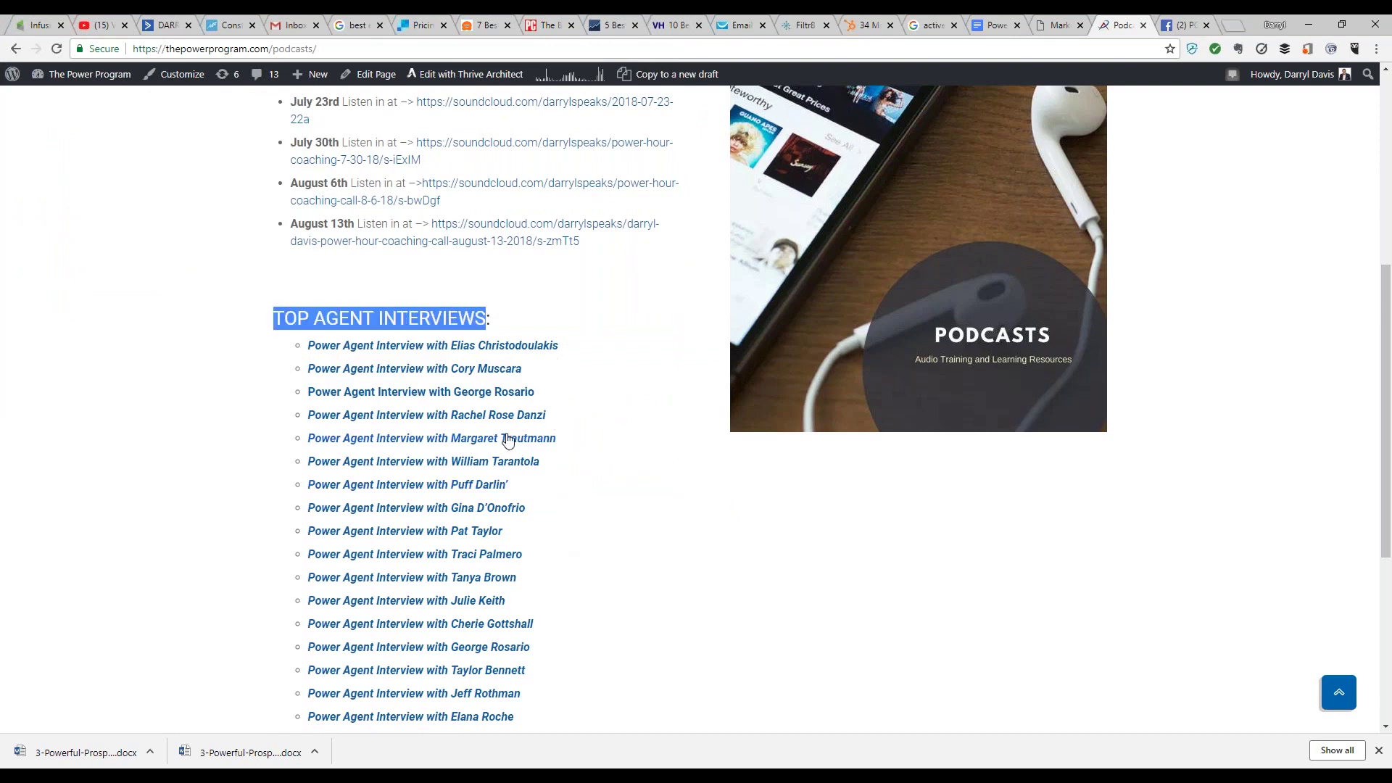
{"action": "right_click", "coordinate": [542, 349]}
{"action": "left_click", "coordinate": [601, 416]}
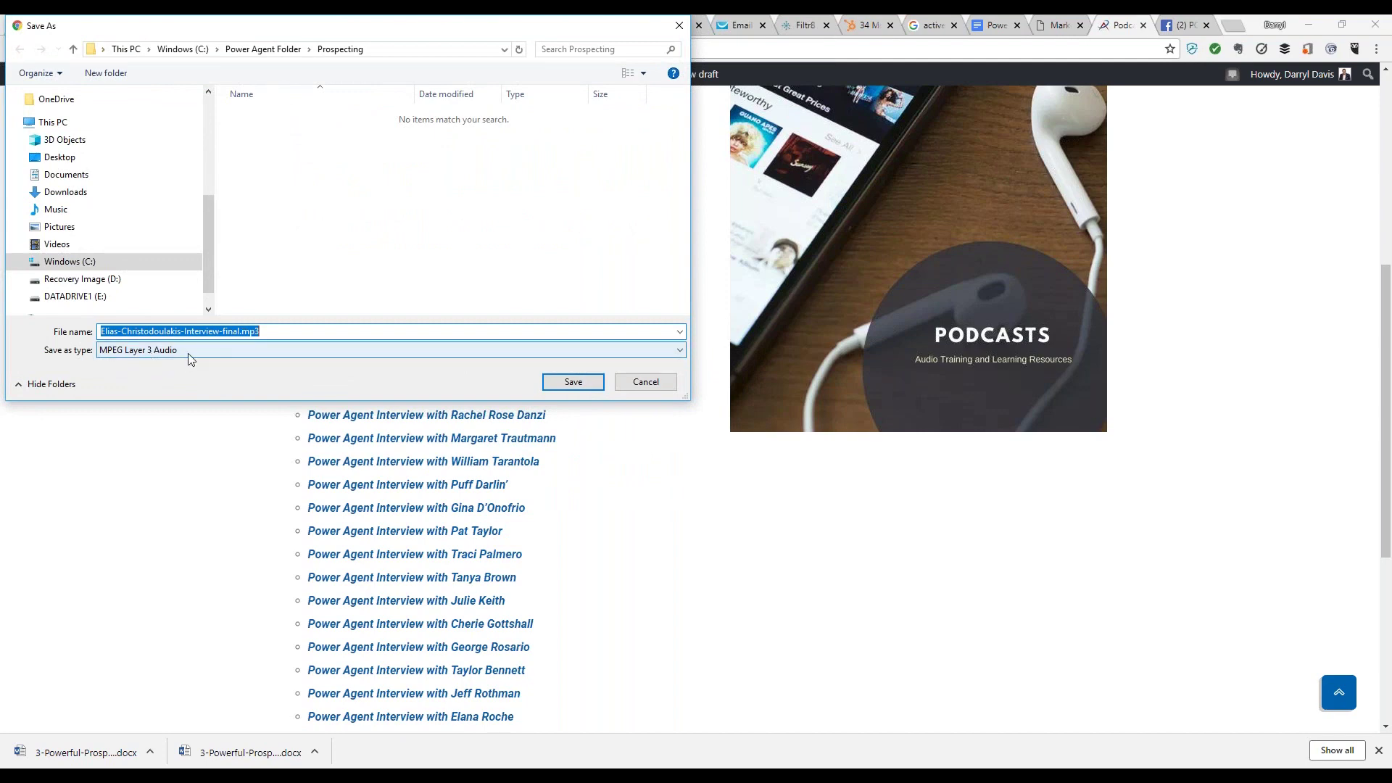
{"action": "left_click", "coordinate": [272, 50]}
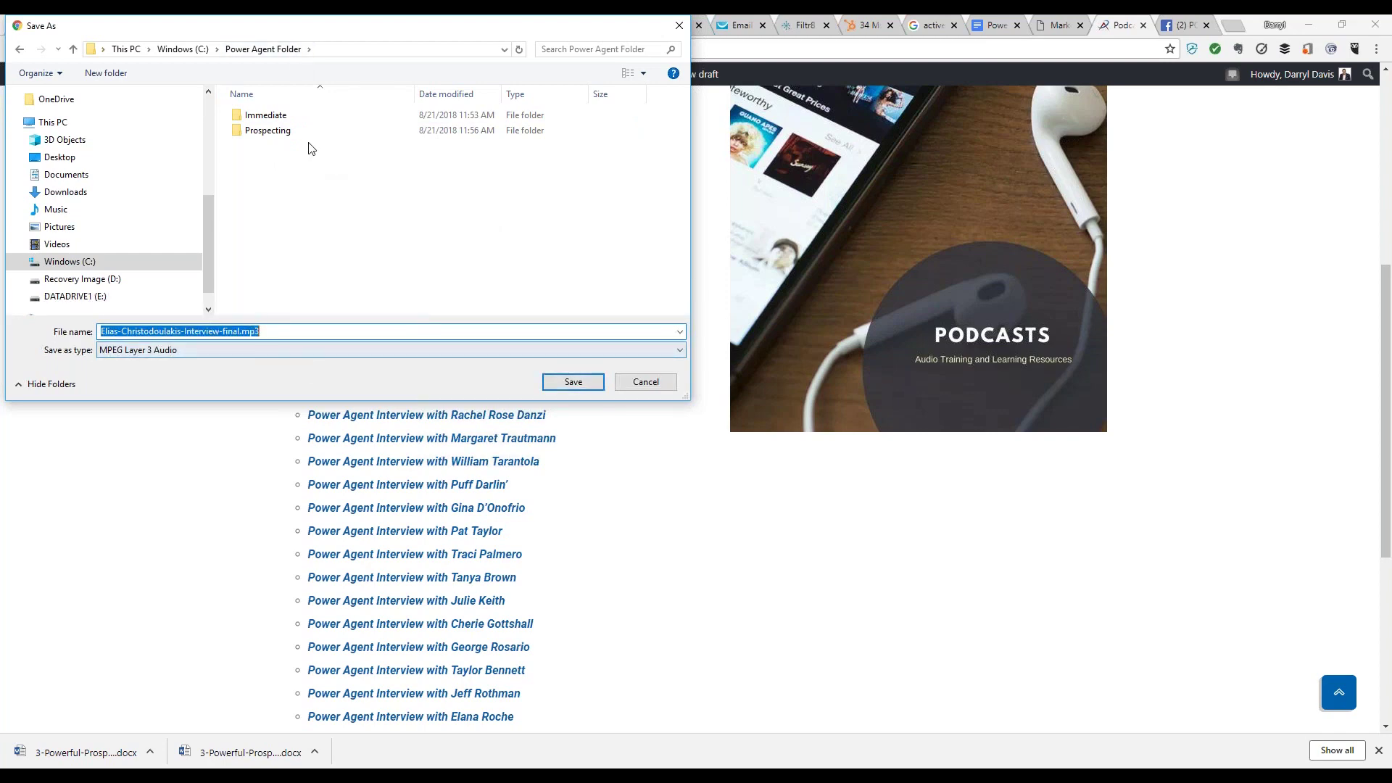
{"action": "left_click", "coordinate": [573, 382]}
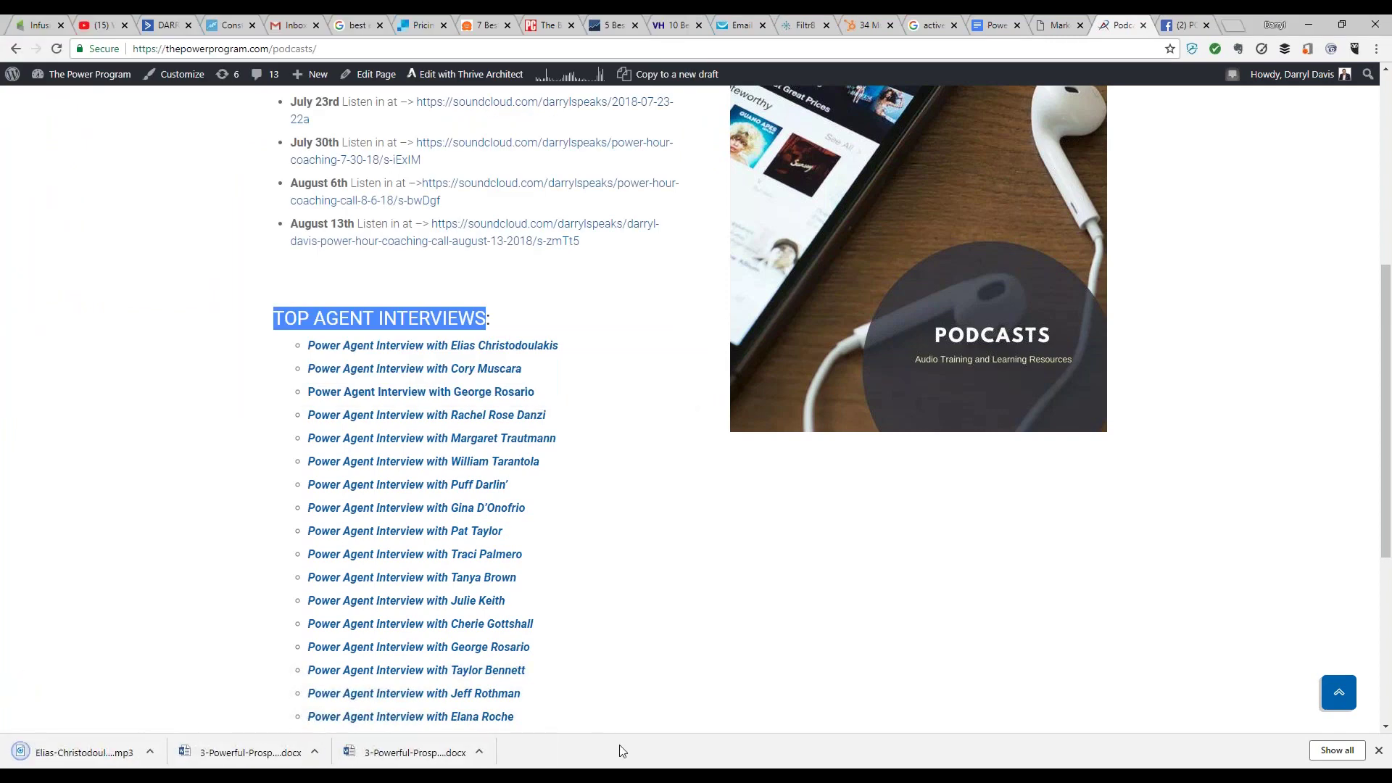
{"action": "left_click", "coordinate": [500, 769]}
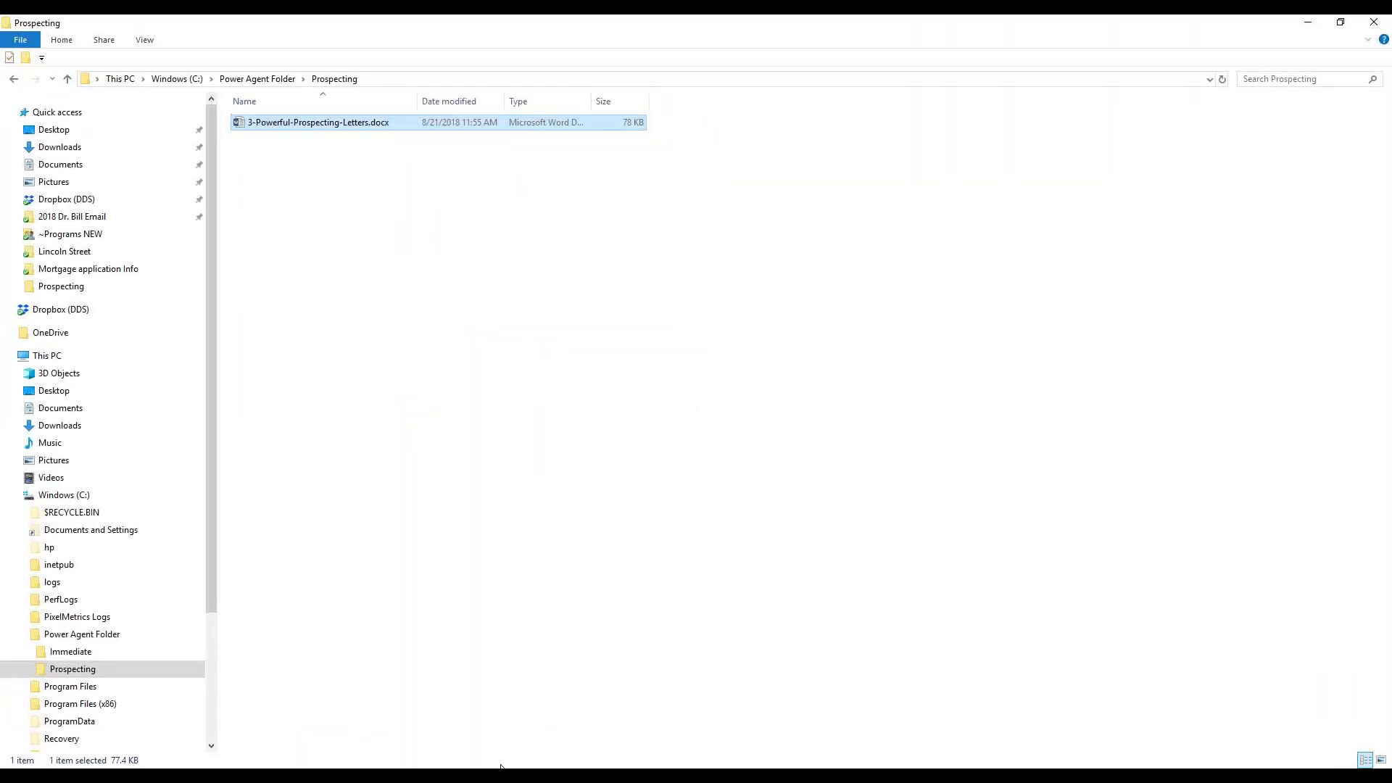
Step: Play the Elias Christodoulakis mp3 from Power Agent Folder in Groove Music at full volume
{"action": "left_click", "coordinate": [238, 78]}
{"action": "left_click", "coordinate": [335, 155]}
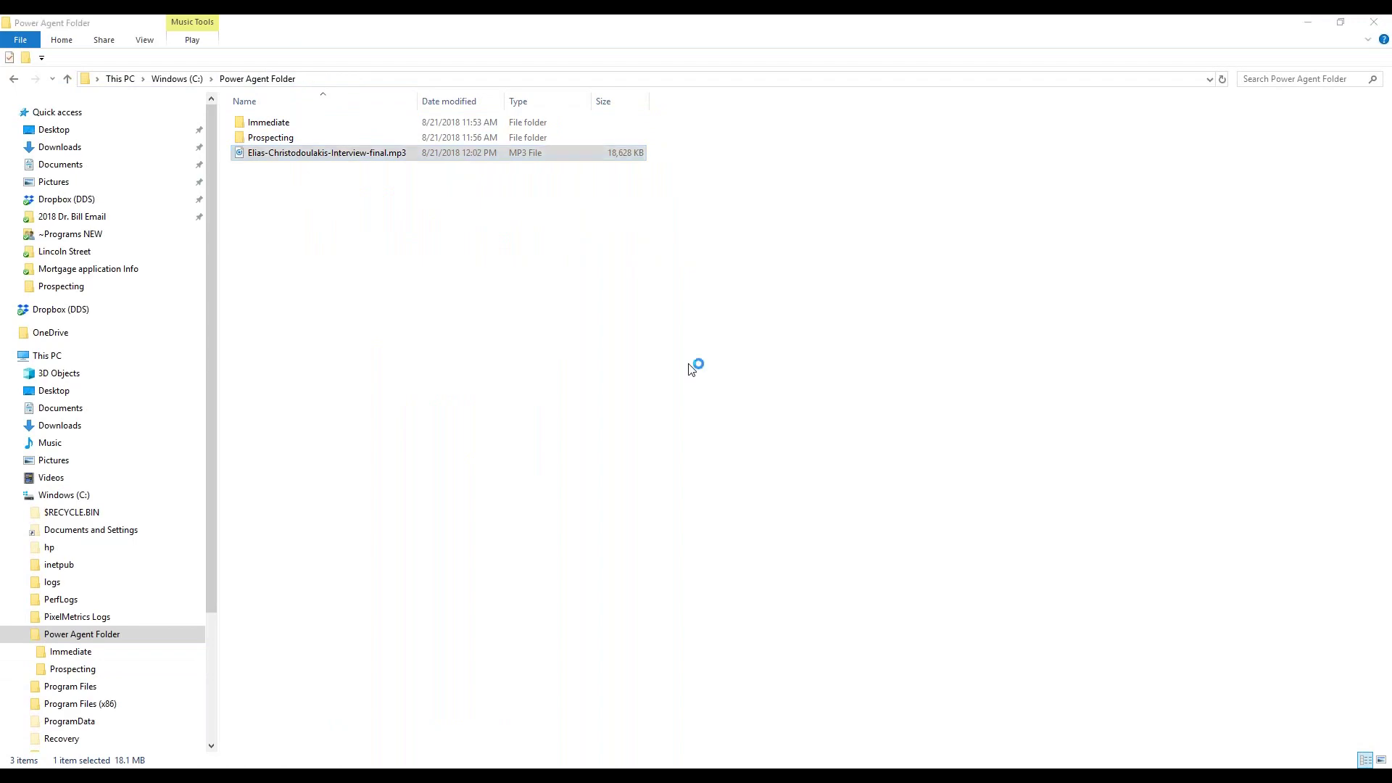
{"action": "double_click", "coordinate": [335, 154]}
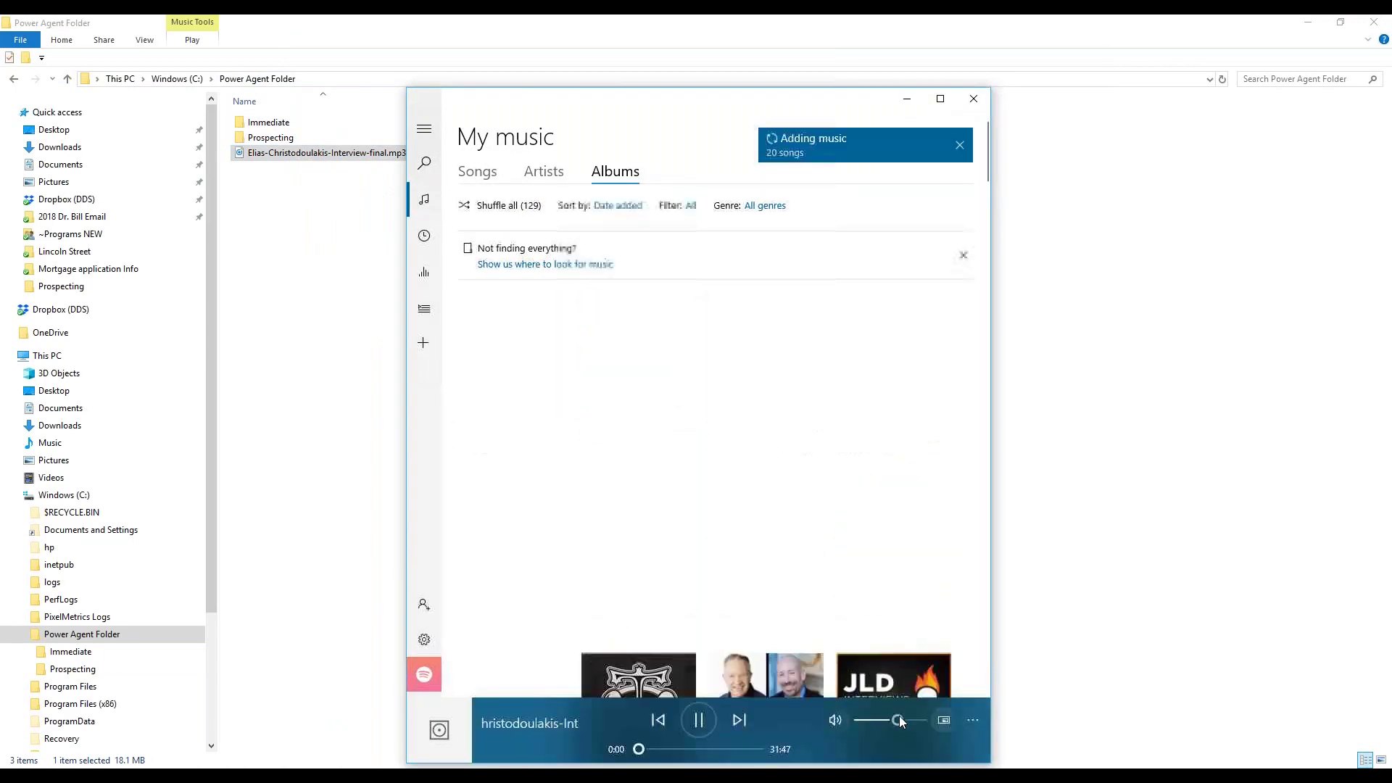
{"action": "left_click_drag", "start_coordinate": [898, 720], "coordinate": [919, 720]}
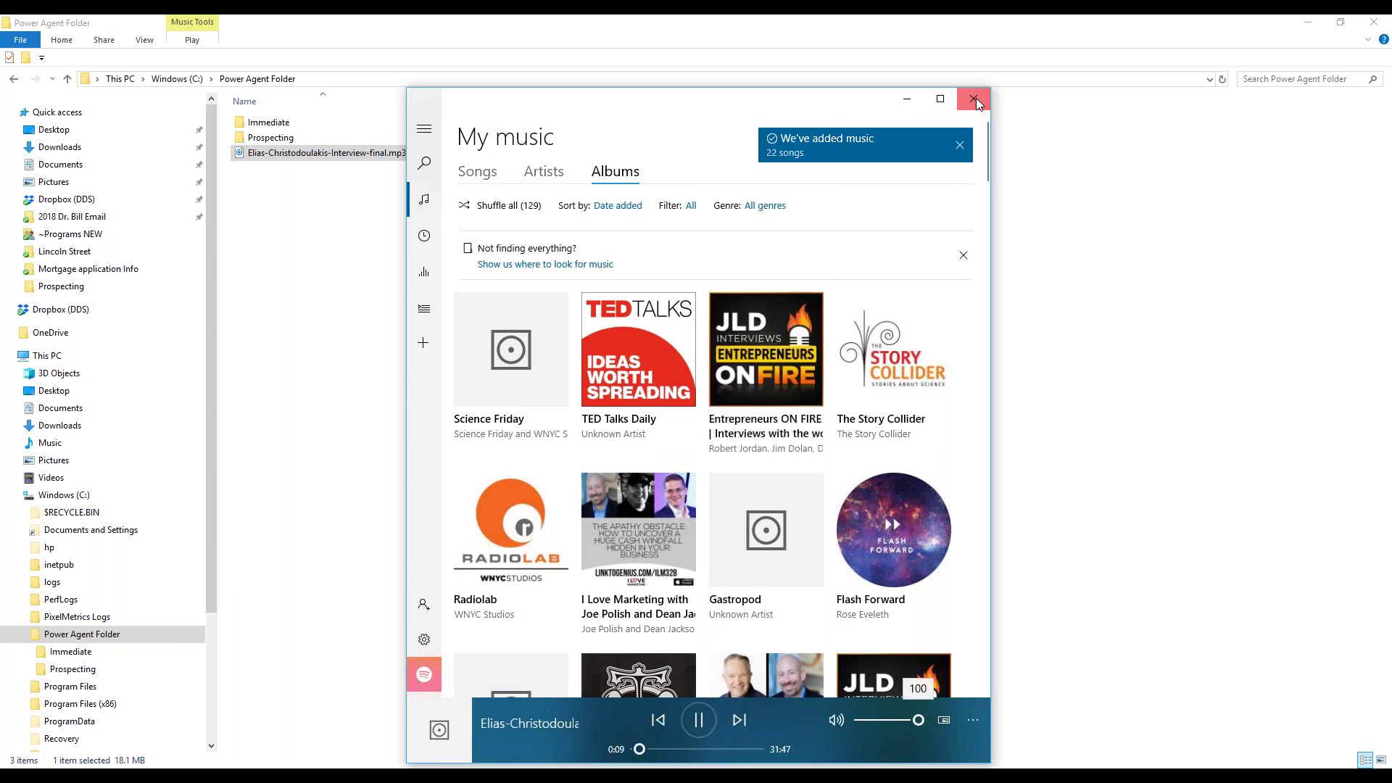
Step: Close Groove Music and return to the Podcasts page in Chrome
{"action": "left_click", "coordinate": [973, 99]}
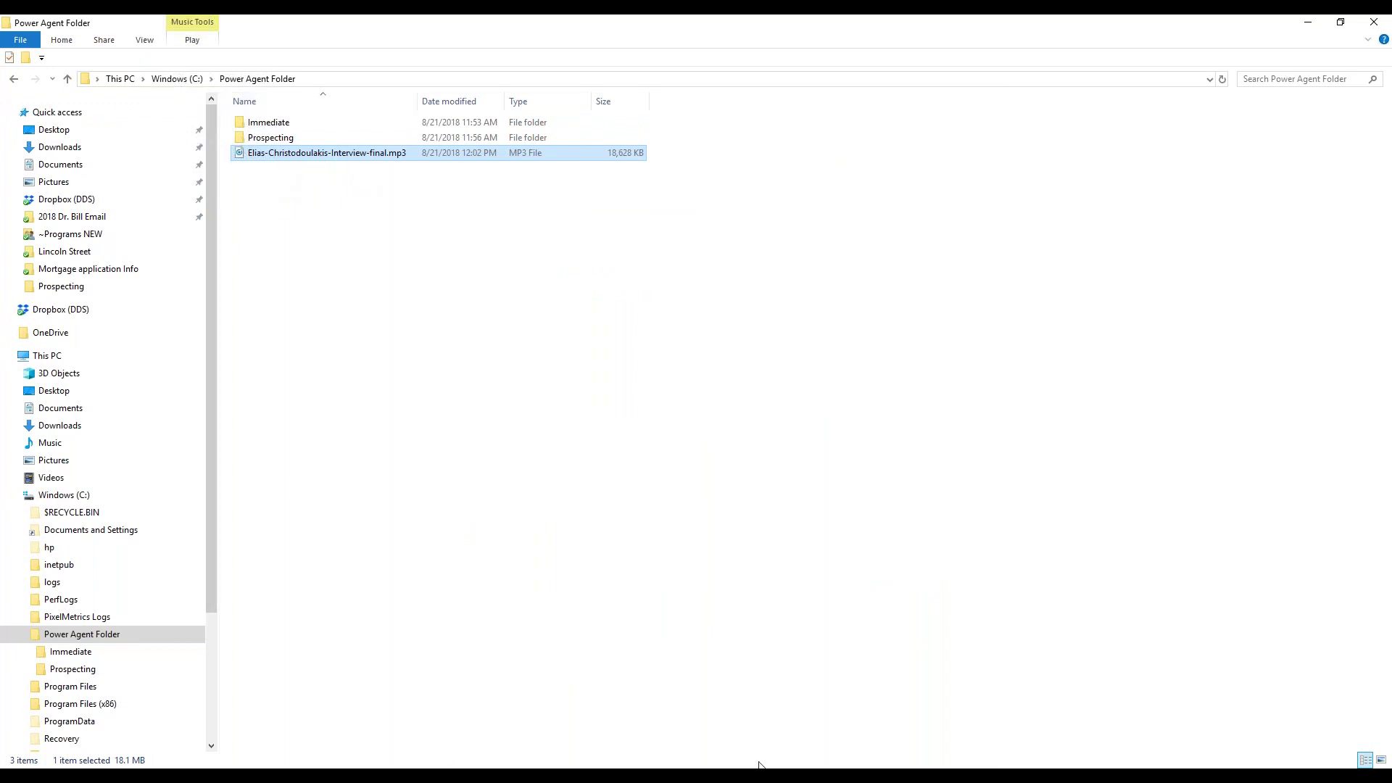
{"action": "mouse_move", "coordinate": [904, 776]}
{"action": "left_click", "coordinate": [904, 725]}
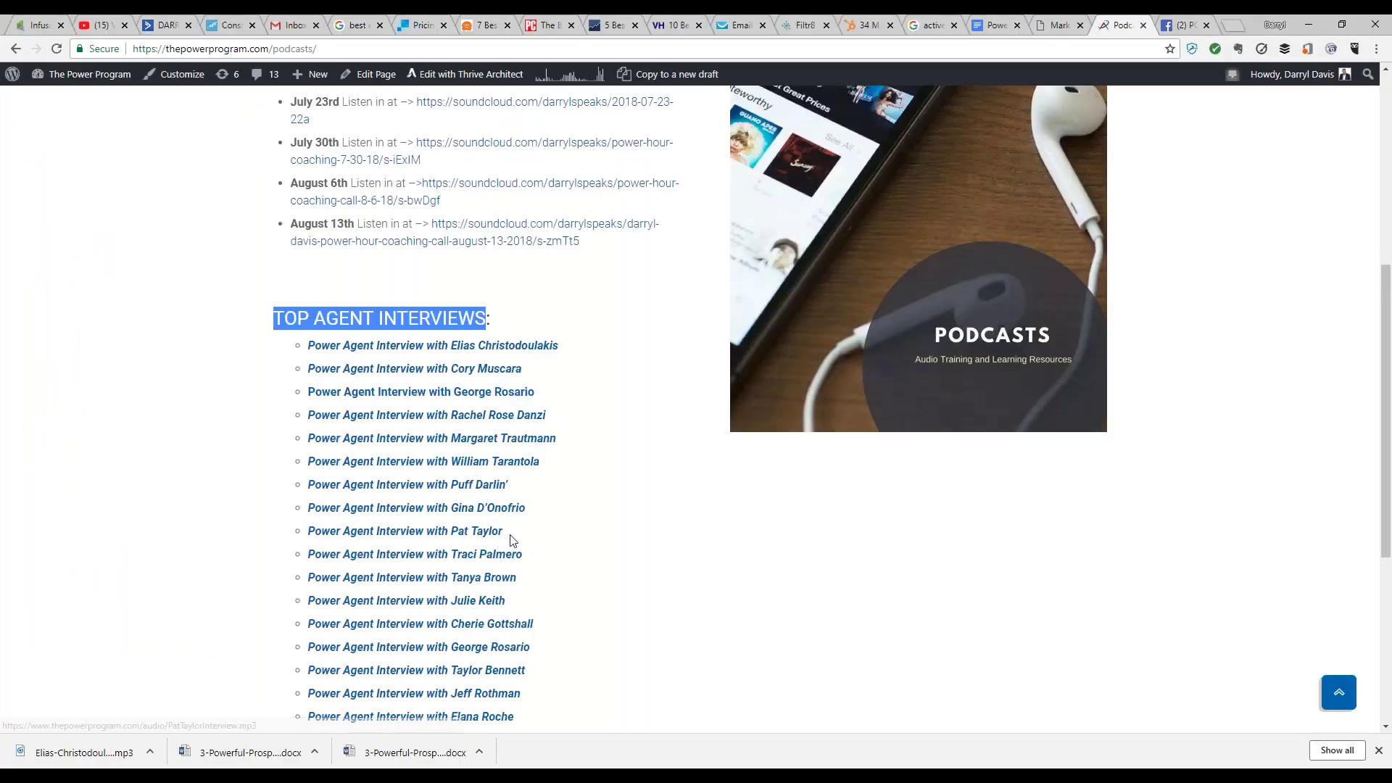
Step: Scroll through the Top Agent Interviews, then open the July 23rd coaching call SoundCloud link
{"action": "scroll", "coordinate": [544, 504], "scroll_direction": "down", "scroll_amount": 1}
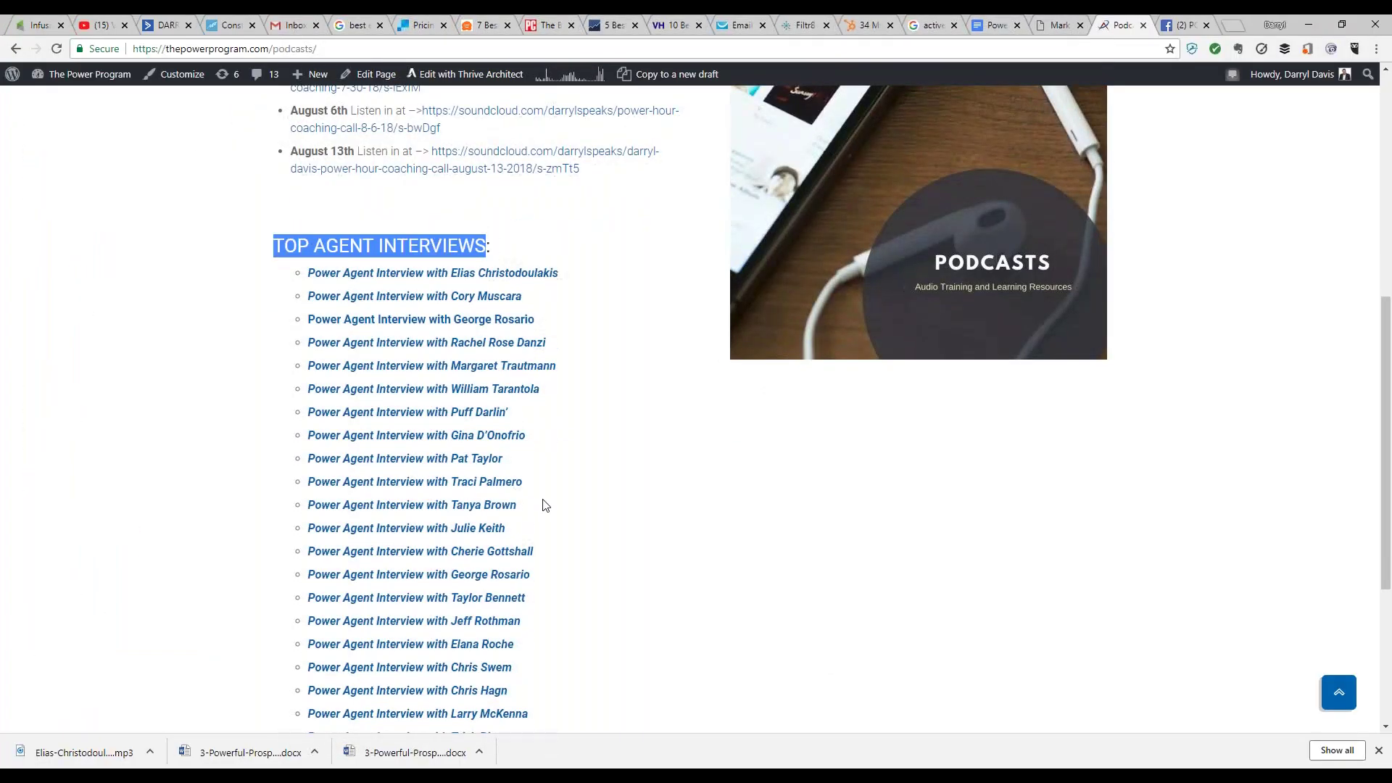
{"action": "scroll", "coordinate": [540, 506], "scroll_direction": "down", "scroll_amount": 1}
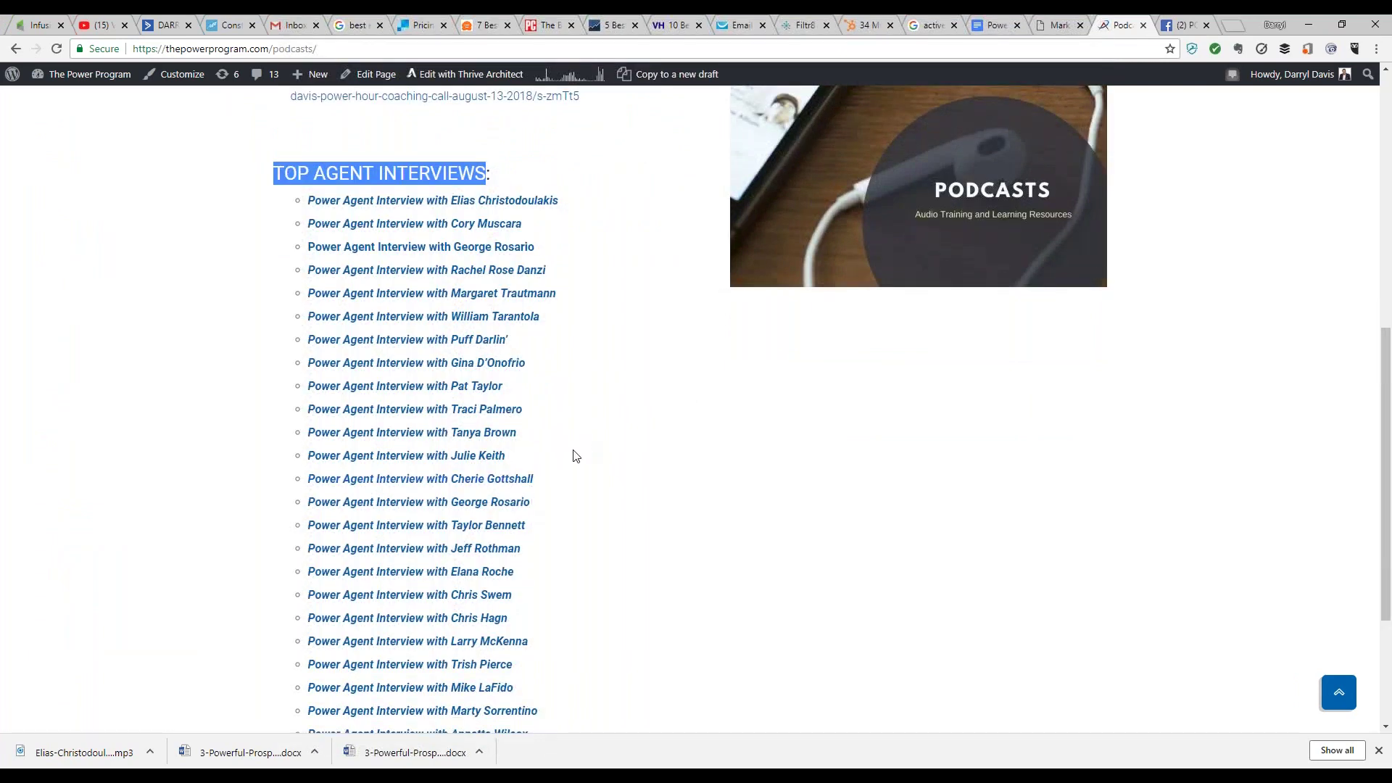
{"action": "scroll", "coordinate": [534, 406], "scroll_direction": "up", "scroll_amount": 5}
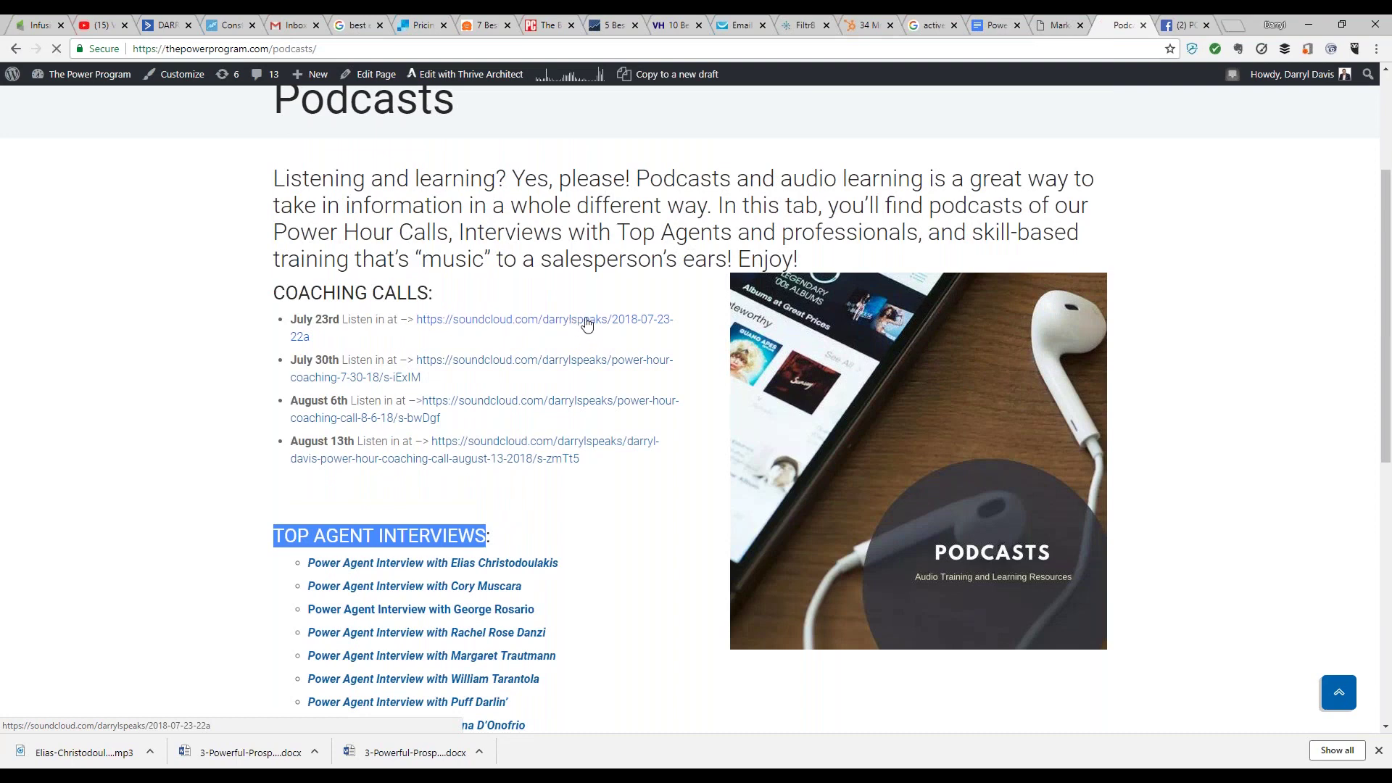
{"action": "left_click", "coordinate": [593, 323]}
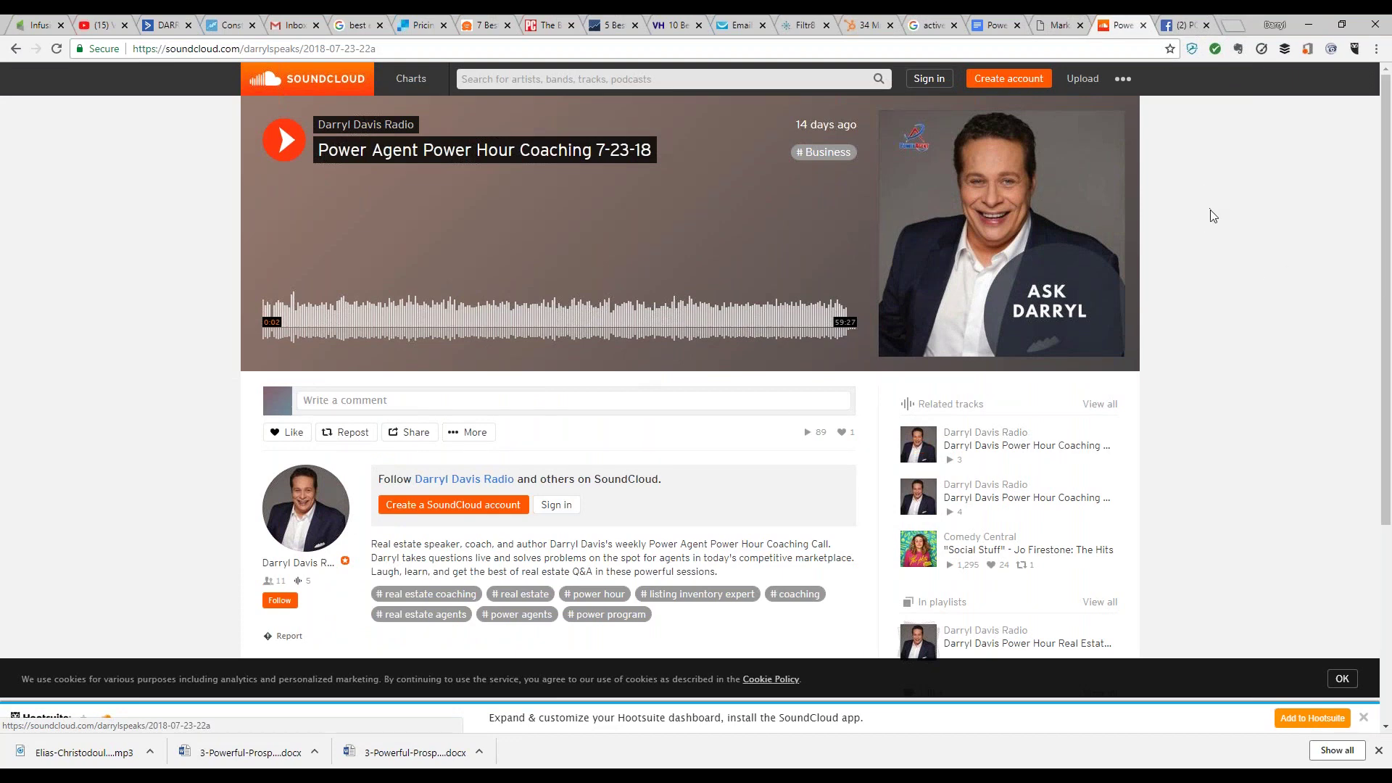
Step: Go back from the SoundCloud track to Podcasts, then switch to the POWER Agent Members Facebook tab
{"action": "left_click", "coordinate": [16, 48]}
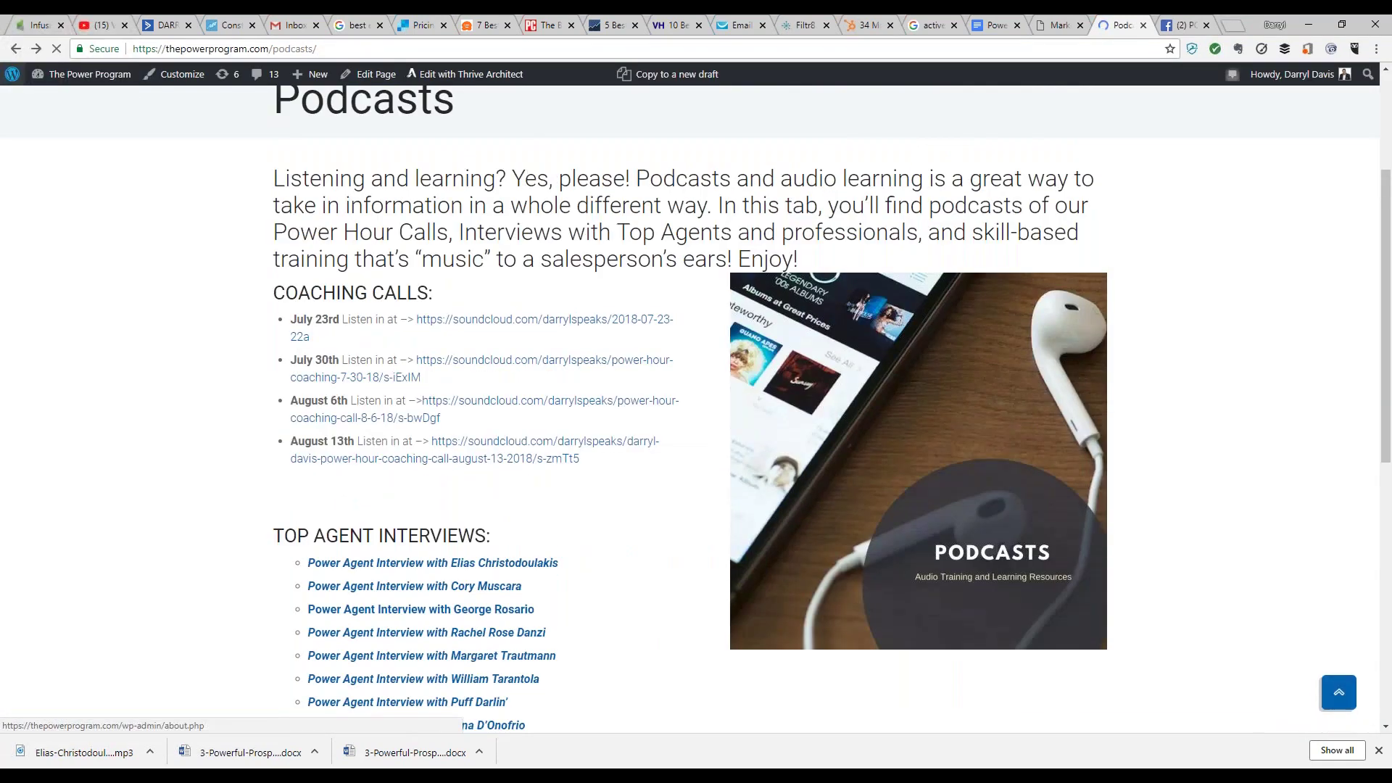
{"action": "left_click", "coordinate": [1183, 25]}
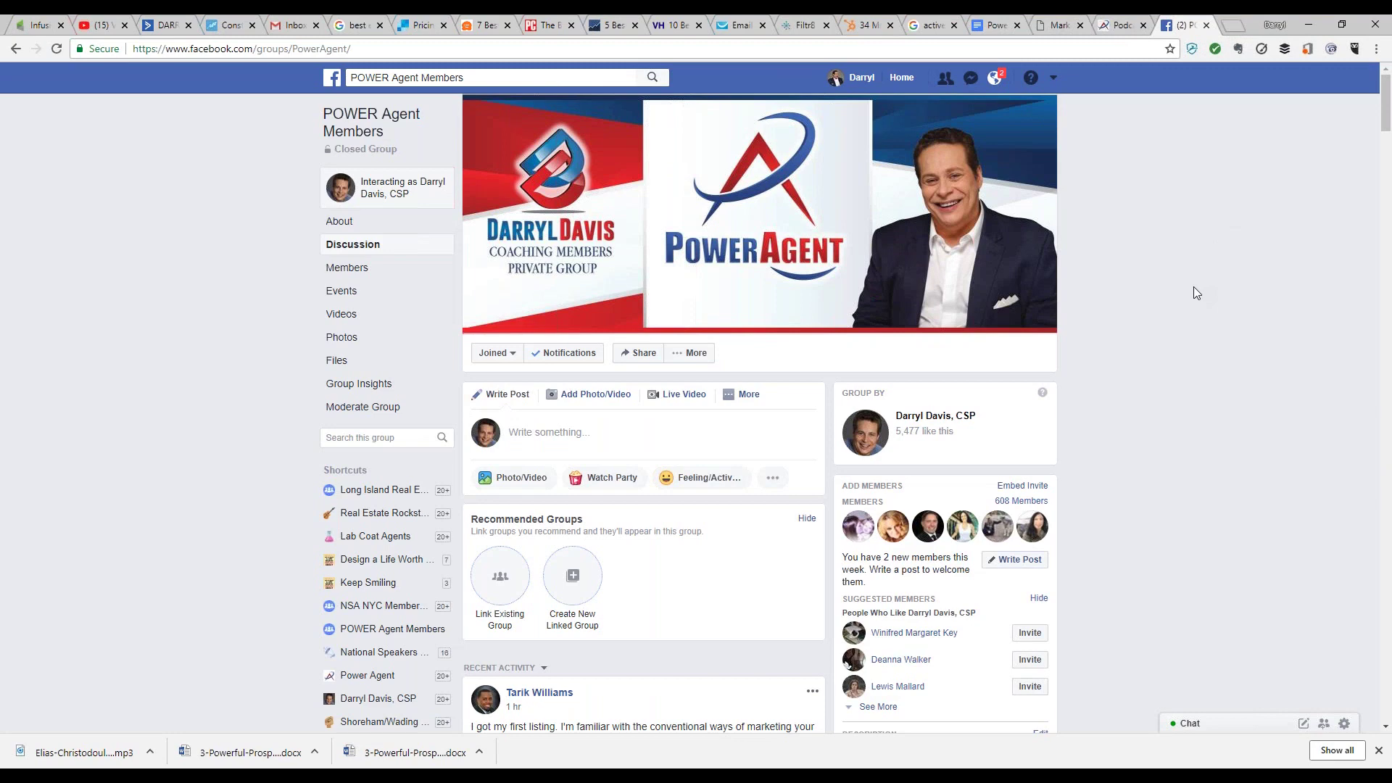
Step: Scroll the group feed down to the 'Has the housing market peaked?' post and open its link
{"action": "scroll", "coordinate": [1160, 290], "scroll_direction": "down", "scroll_amount": 9}
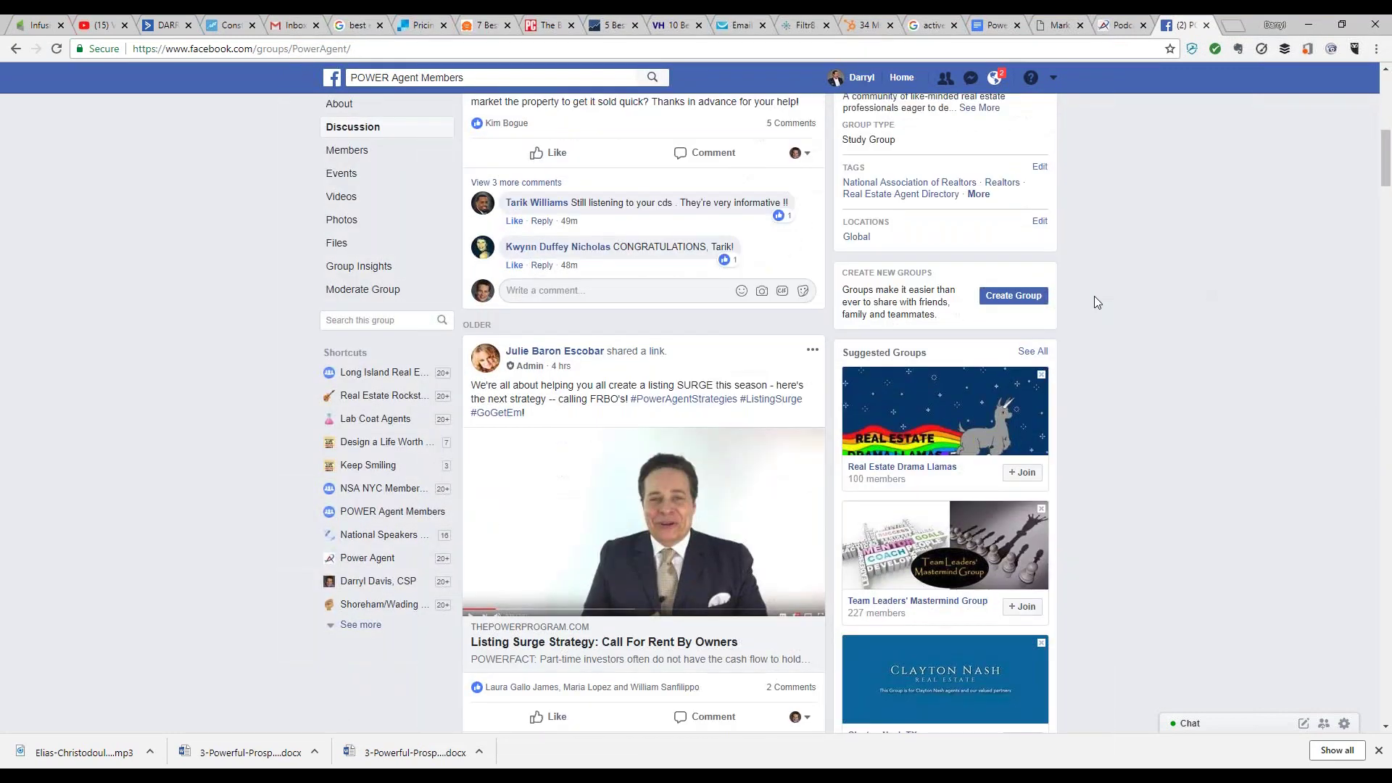
{"action": "scroll", "coordinate": [1094, 296], "scroll_direction": "down", "scroll_amount": 4}
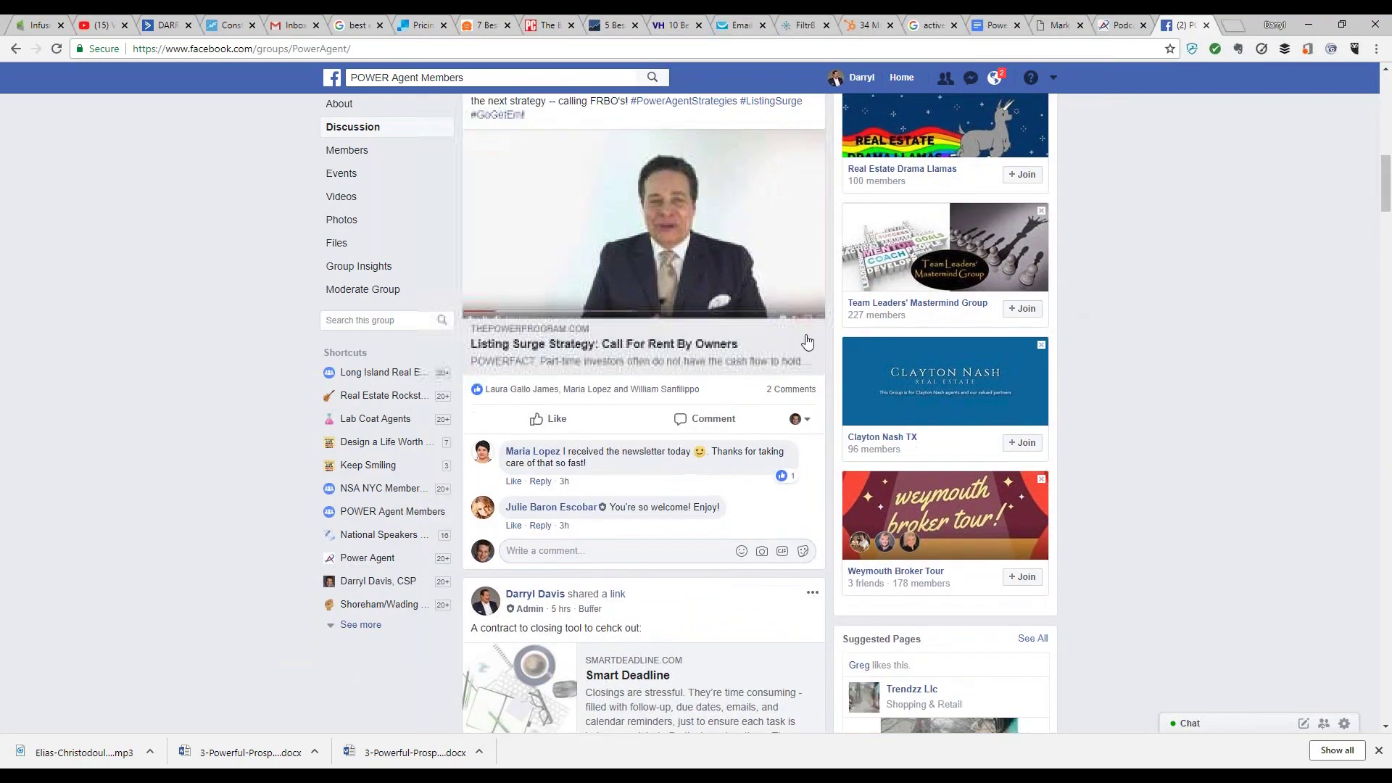
{"action": "scroll", "coordinate": [807, 342], "scroll_direction": "down", "scroll_amount": 5}
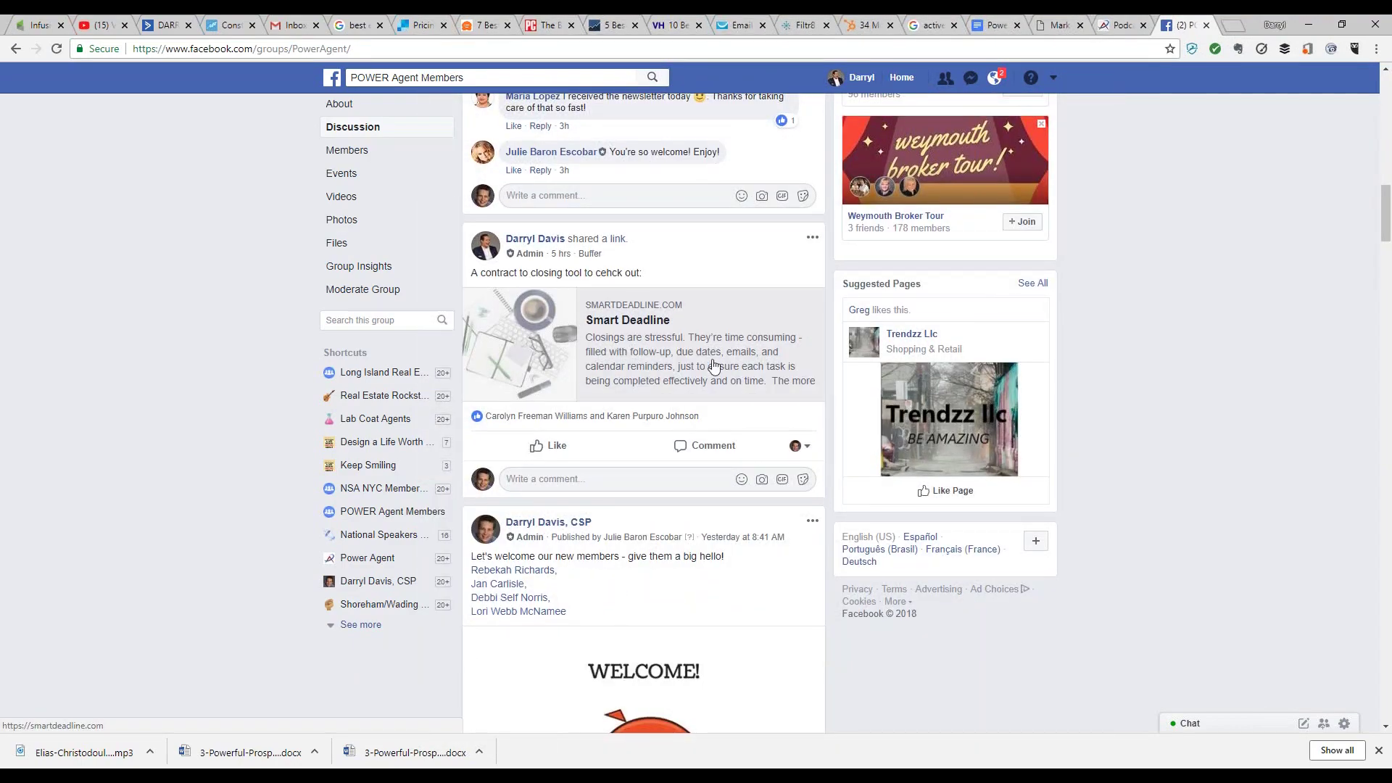
{"action": "scroll", "coordinate": [714, 366], "scroll_direction": "down", "scroll_amount": 20}
{"action": "scroll", "coordinate": [680, 358], "scroll_direction": "down", "scroll_amount": 20}
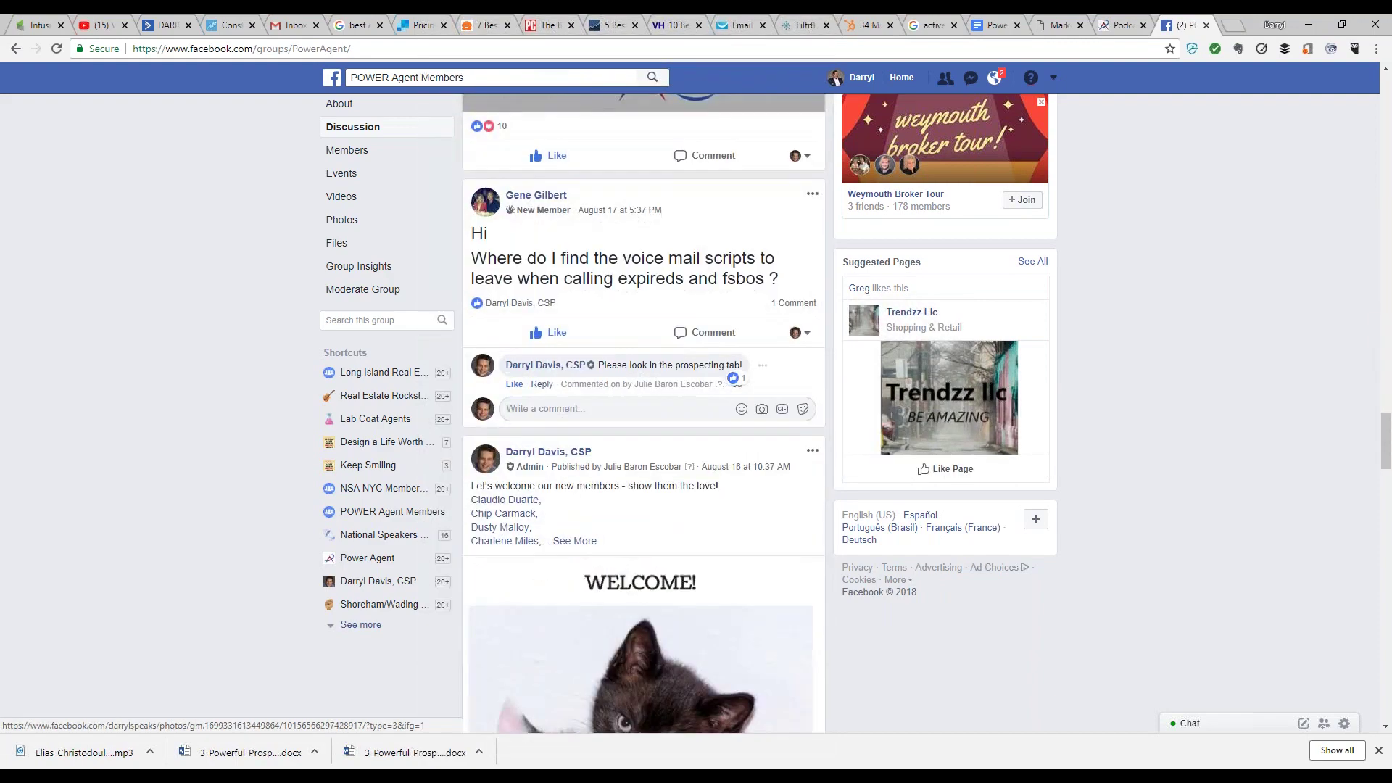
{"action": "scroll", "coordinate": [644, 413], "scroll_direction": "down", "scroll_amount": 9}
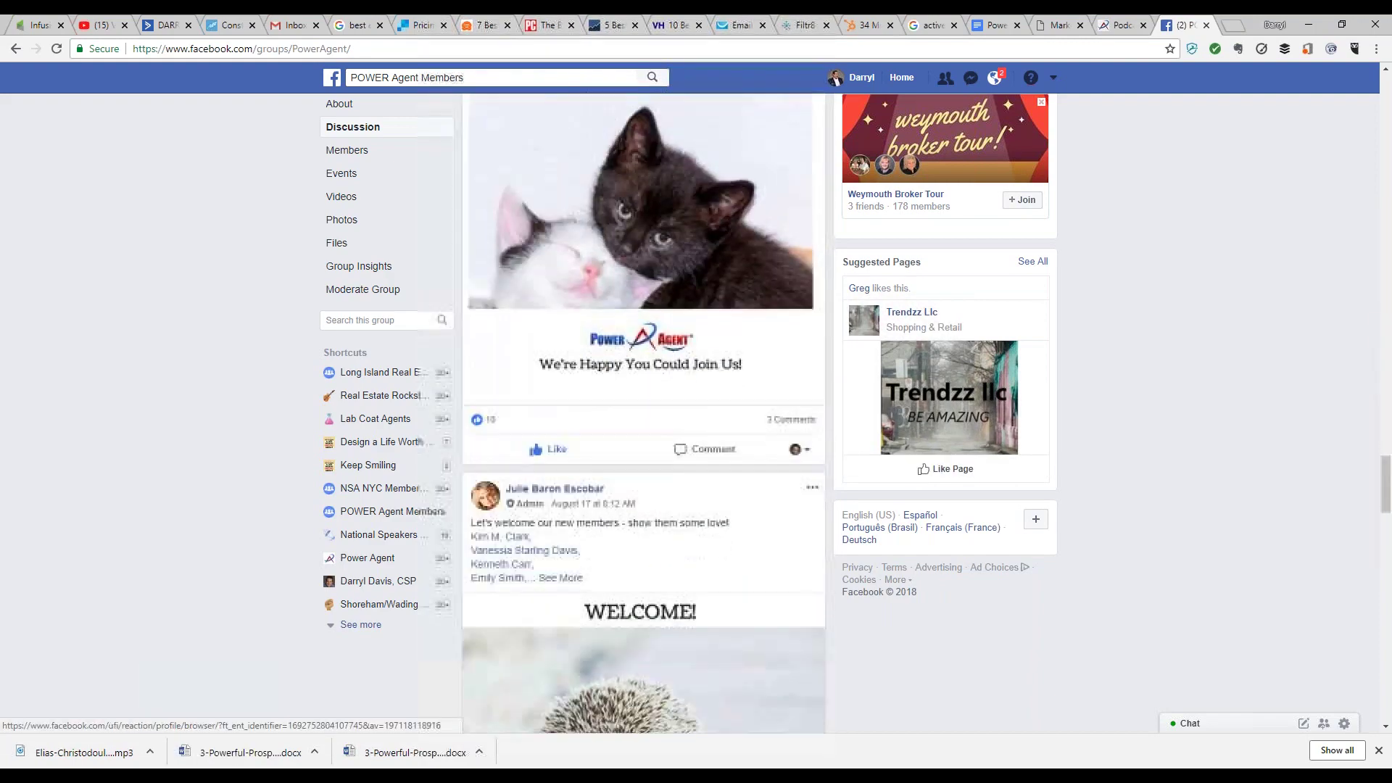
{"action": "scroll", "coordinate": [644, 413], "scroll_direction": "down", "scroll_amount": 15}
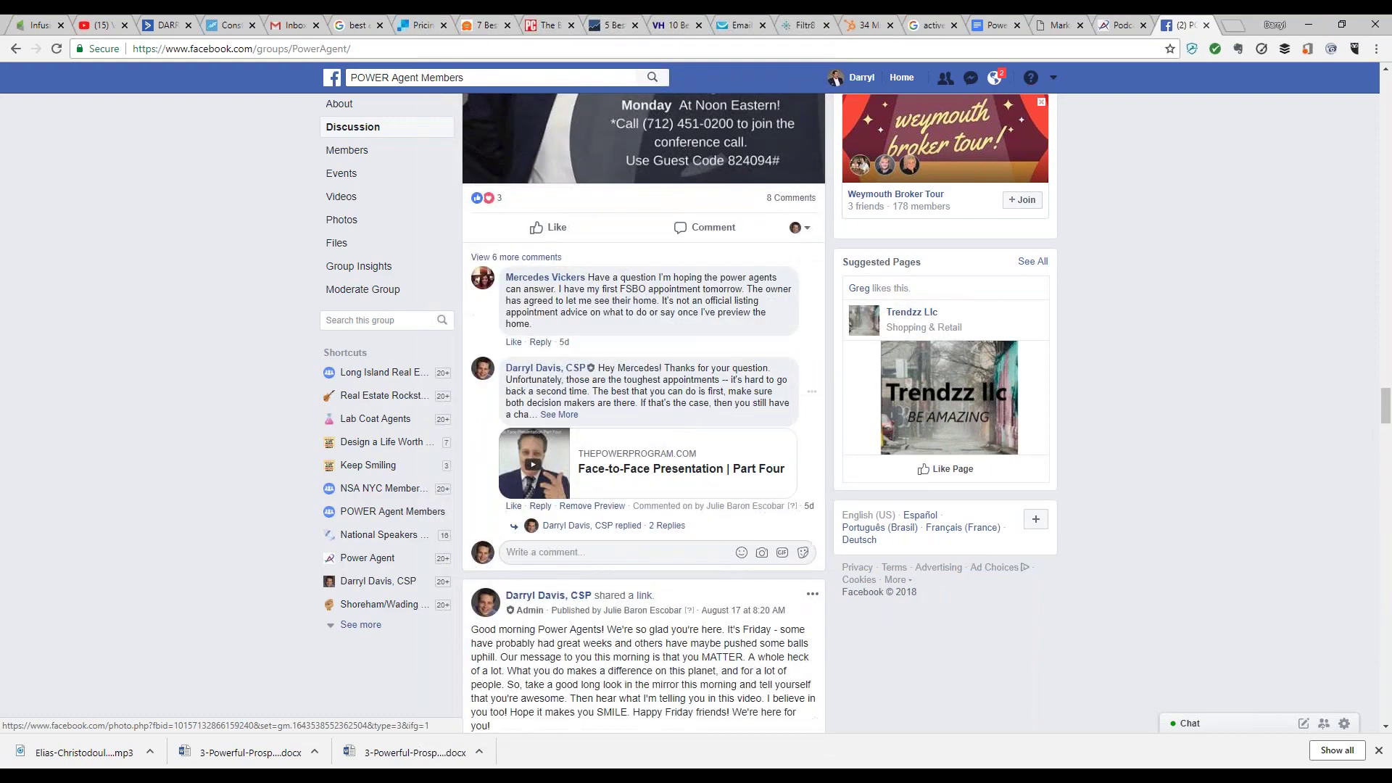
{"action": "scroll", "coordinate": [621, 392], "scroll_direction": "down", "scroll_amount": 10}
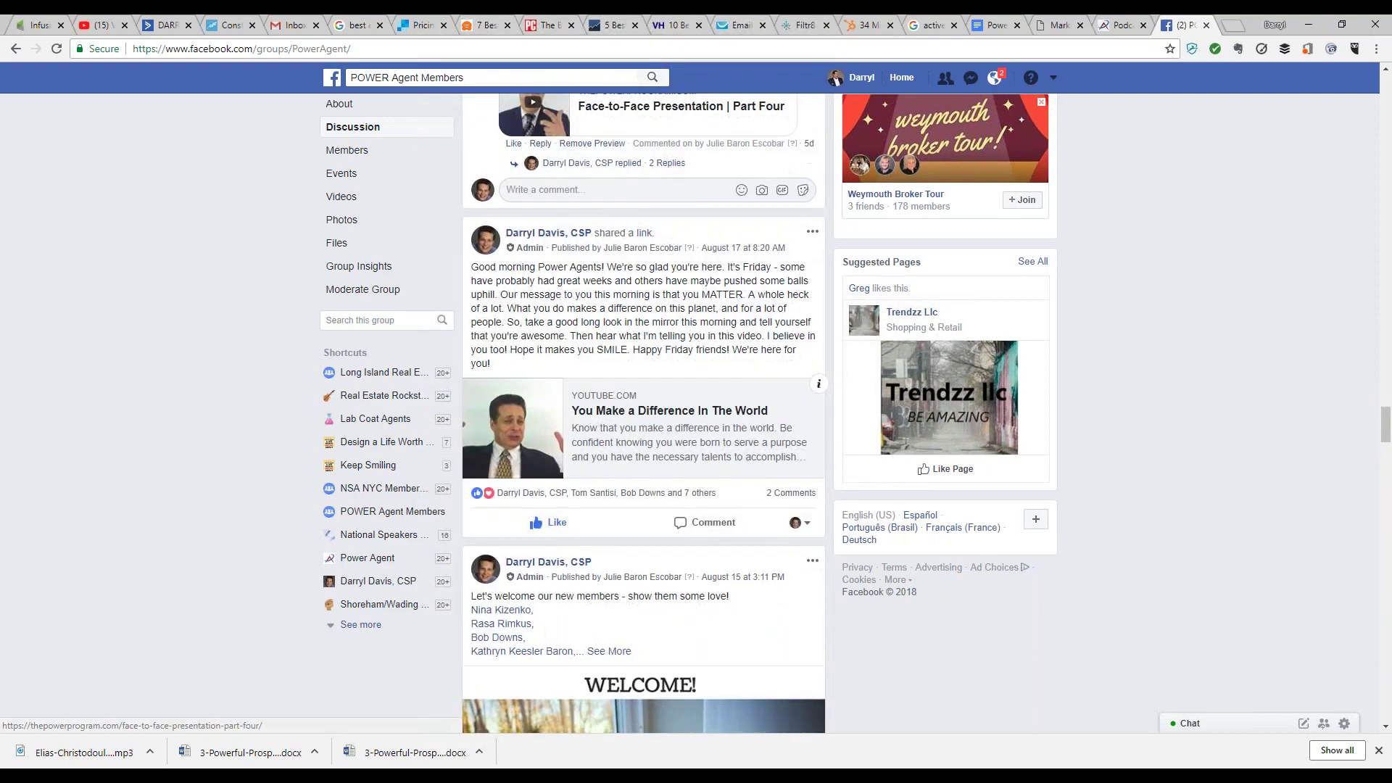
{"action": "scroll", "coordinate": [620, 391], "scroll_direction": "down", "scroll_amount": 7}
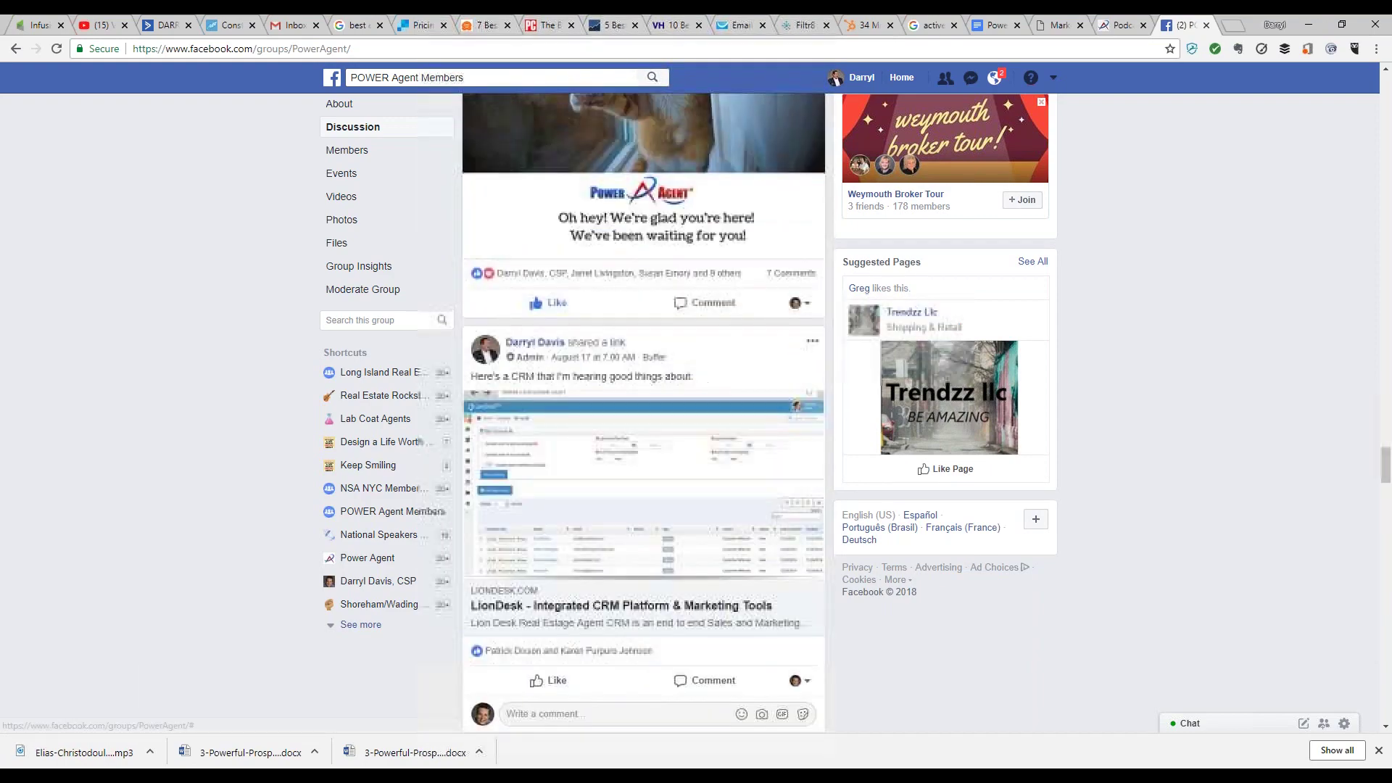
{"action": "scroll", "coordinate": [720, 375], "scroll_direction": "down", "scroll_amount": 7}
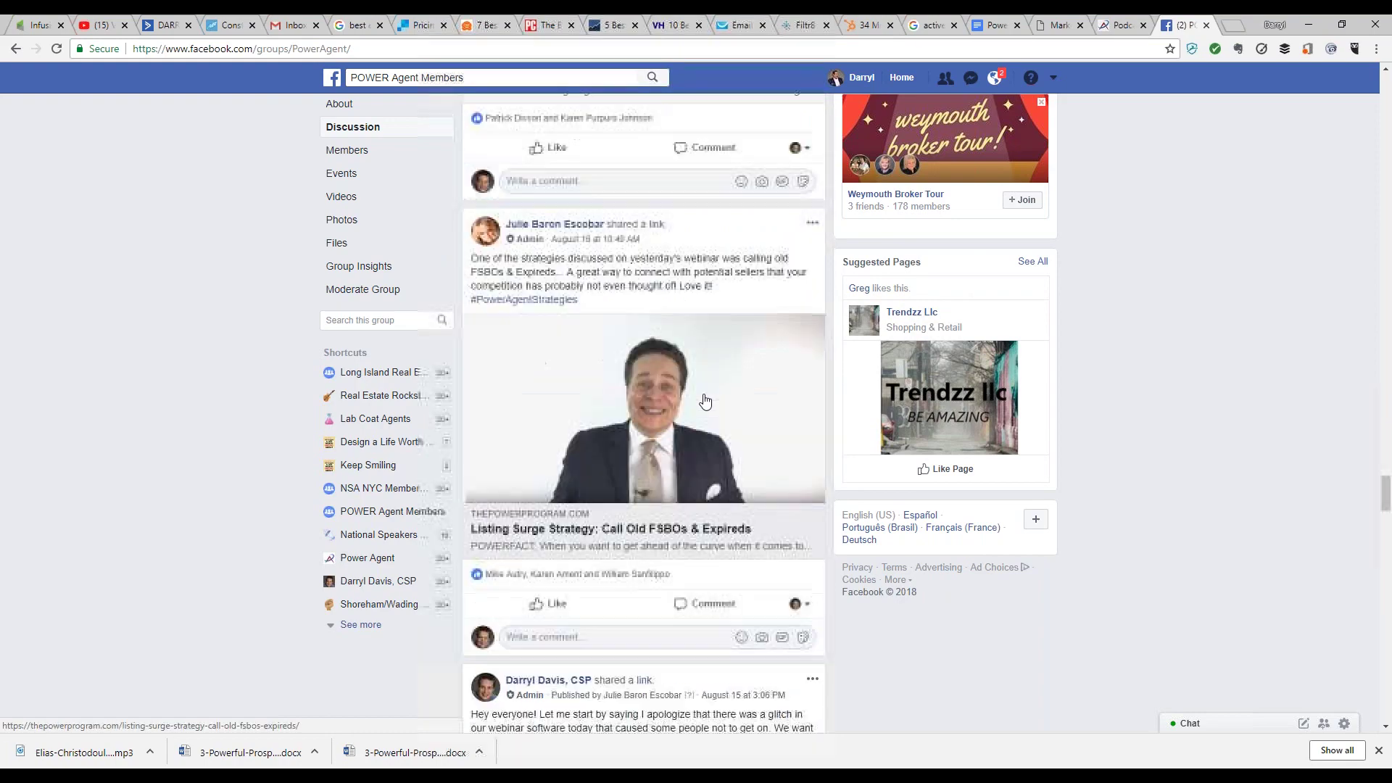
{"action": "scroll", "coordinate": [700, 400], "scroll_direction": "down", "scroll_amount": 6}
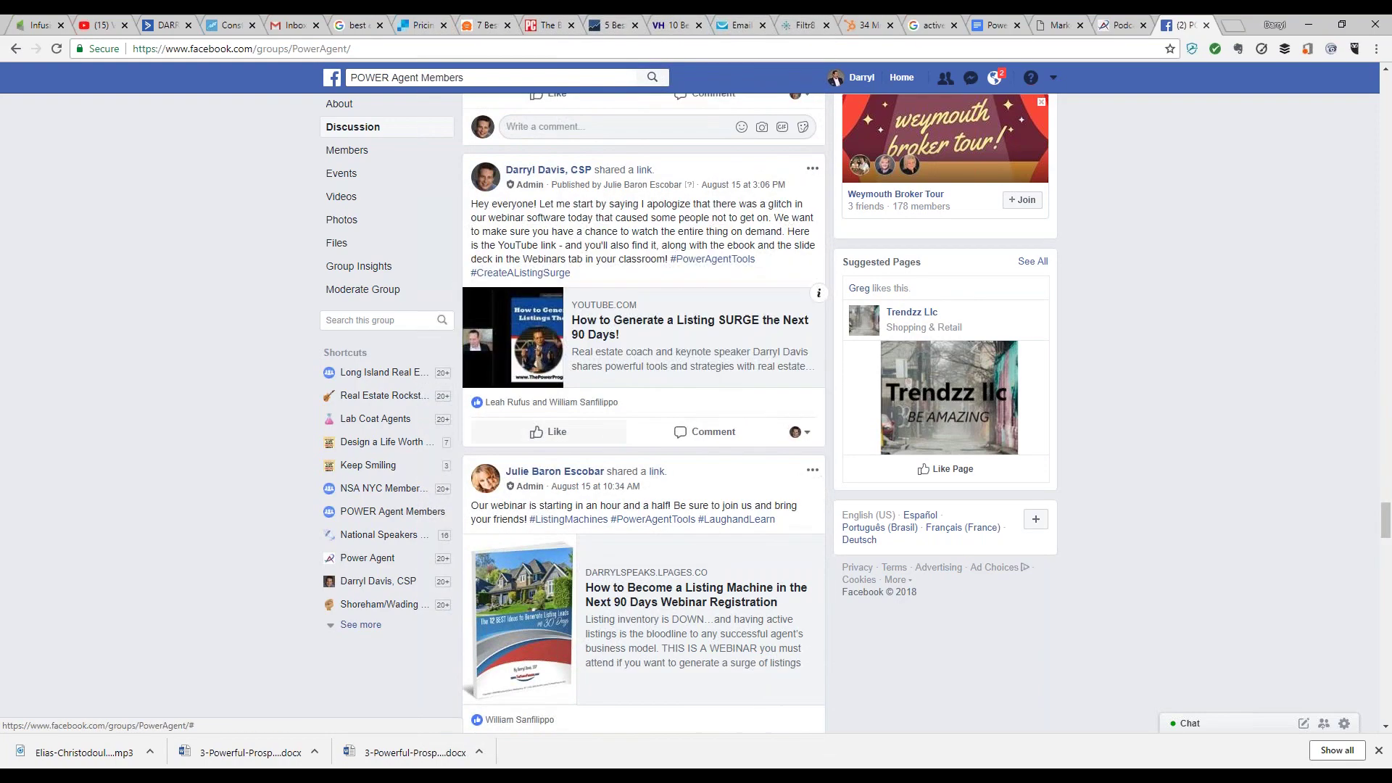
{"action": "scroll", "coordinate": [732, 476], "scroll_direction": "down", "scroll_amount": 10}
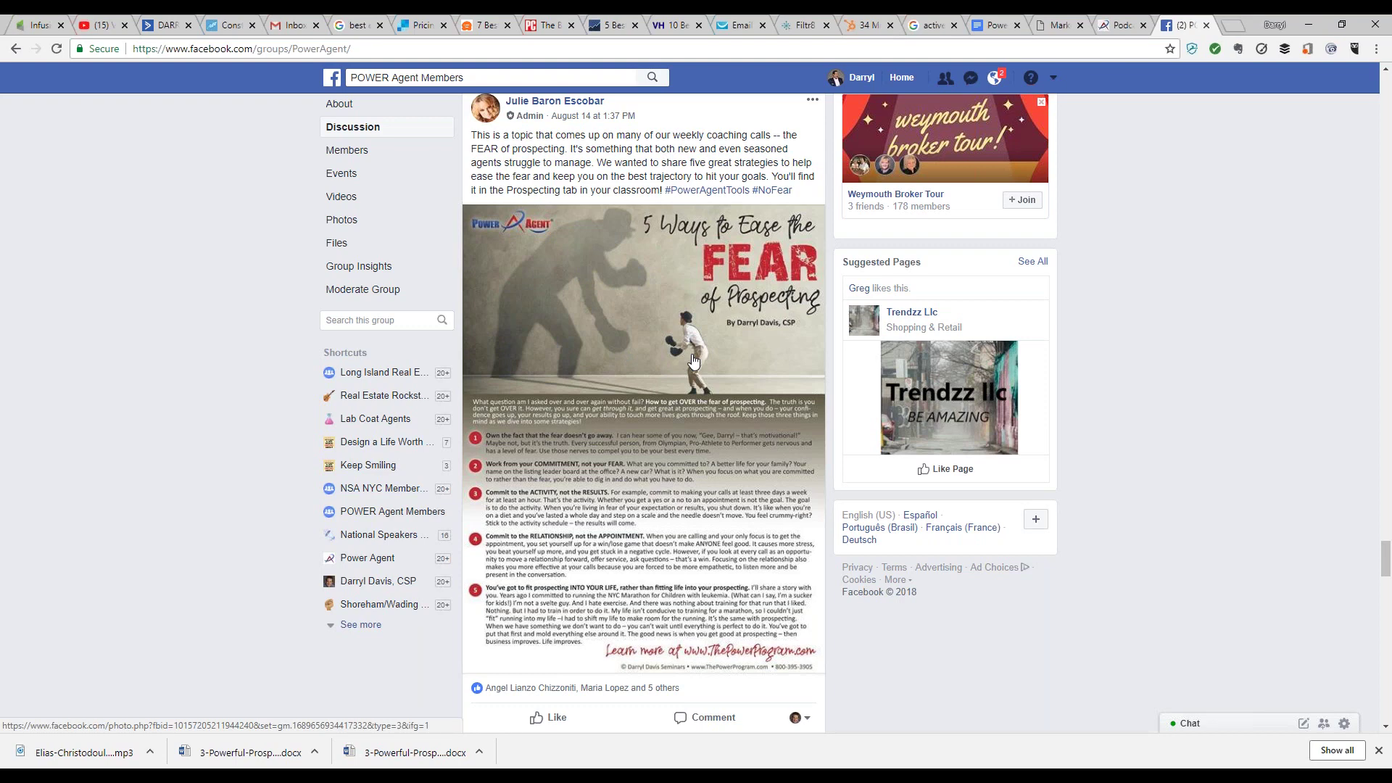
{"action": "scroll", "coordinate": [693, 361], "scroll_direction": "down", "scroll_amount": 1}
{"action": "scroll", "coordinate": [694, 361], "scroll_direction": "down", "scroll_amount": 5}
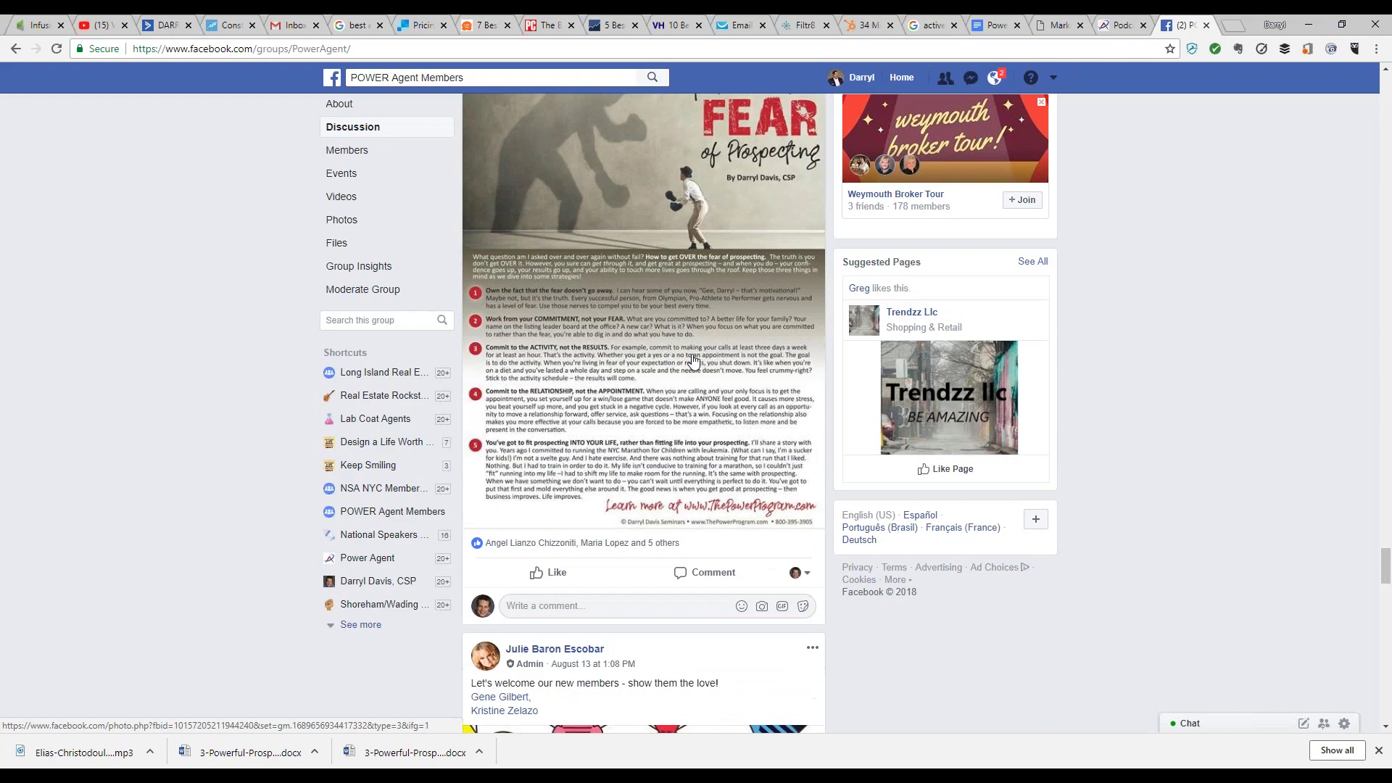
{"action": "scroll", "coordinate": [703, 361], "scroll_direction": "up", "scroll_amount": 5}
{"action": "scroll", "coordinate": [708, 365], "scroll_direction": "down", "scroll_amount": 1}
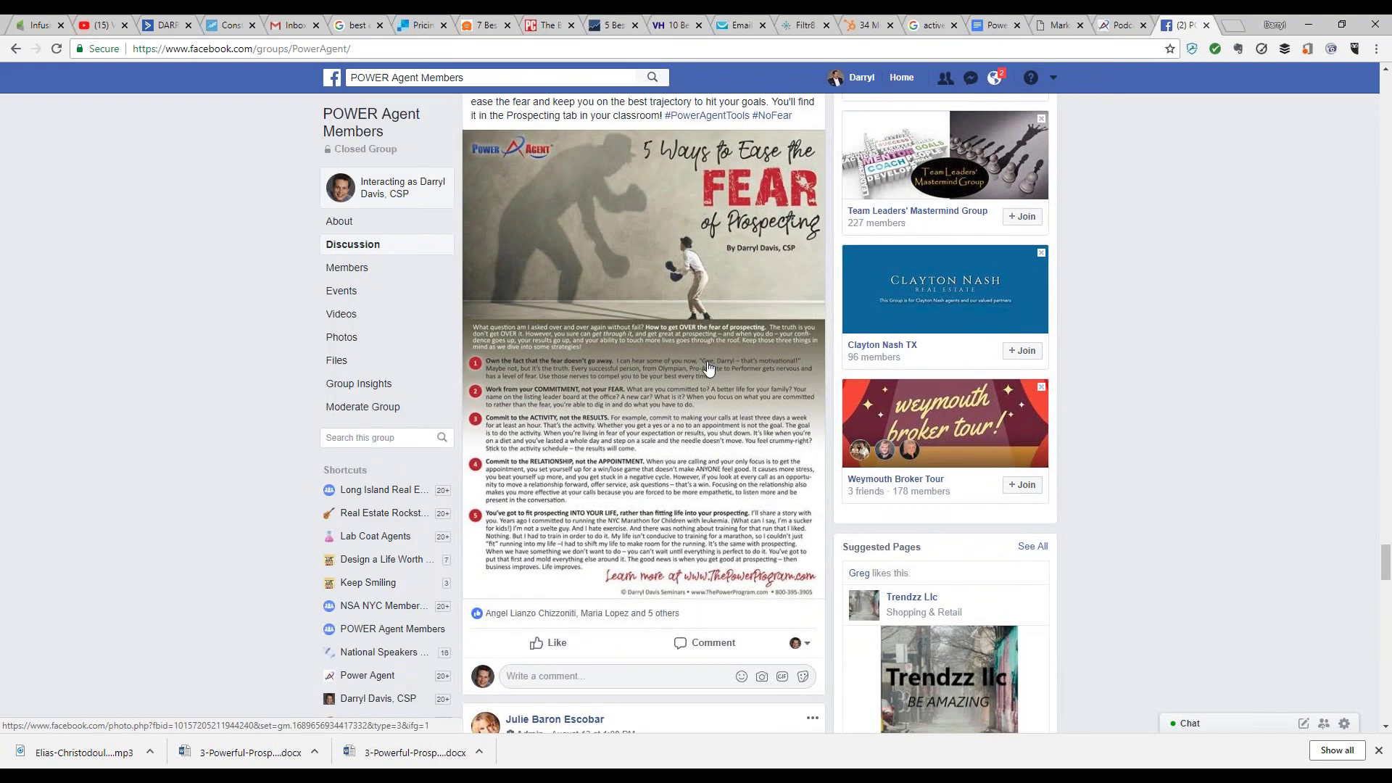
{"action": "scroll", "coordinate": [708, 367], "scroll_direction": "down", "scroll_amount": 20}
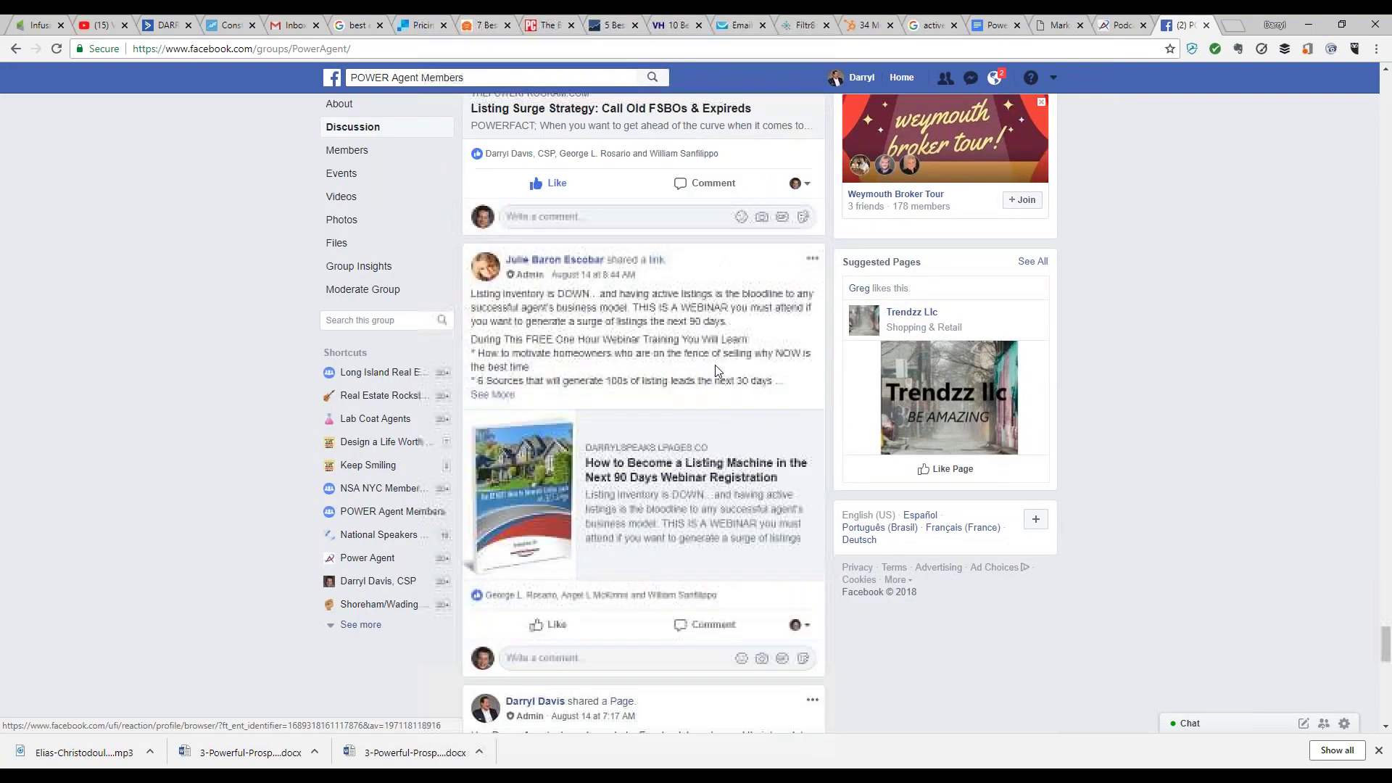
{"action": "scroll", "coordinate": [715, 364], "scroll_direction": "down", "scroll_amount": 15}
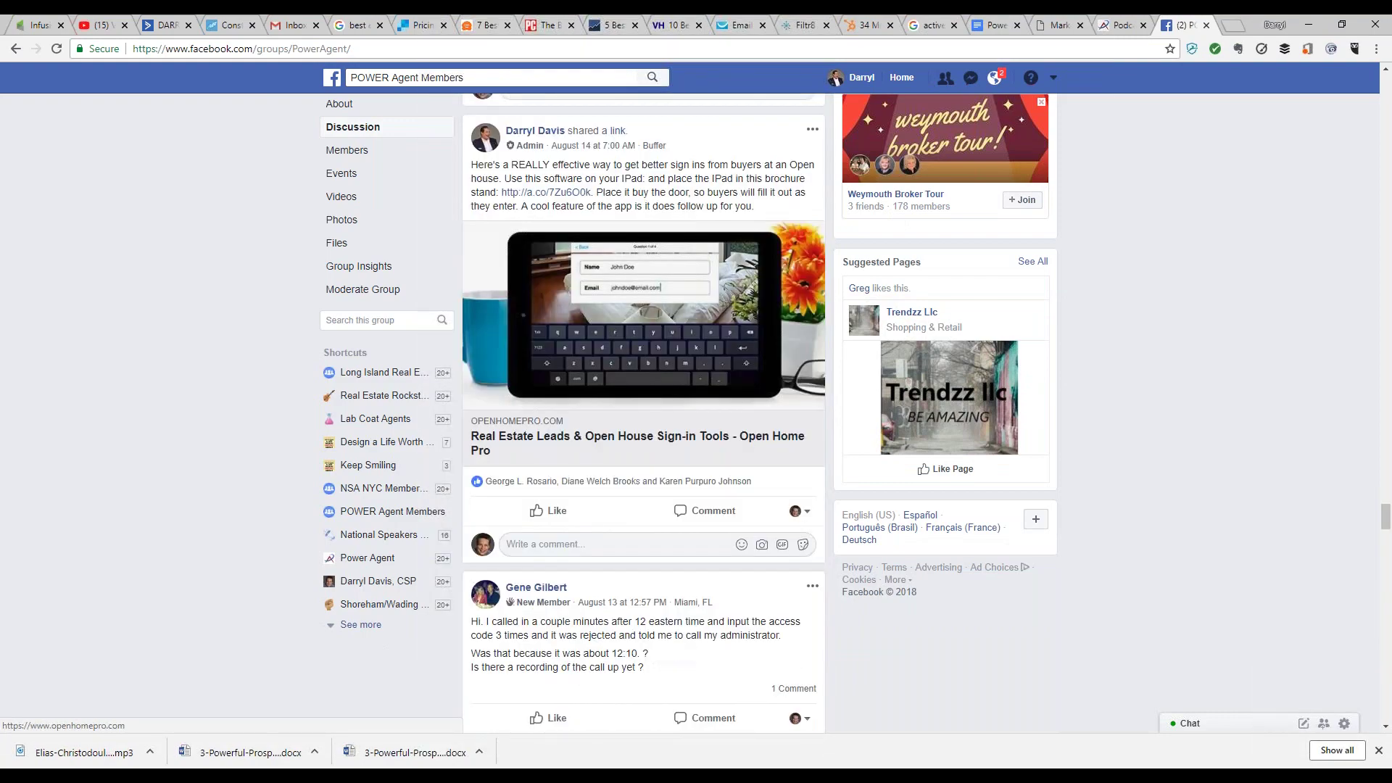
{"action": "scroll", "coordinate": [720, 369], "scroll_direction": "down", "scroll_amount": 20}
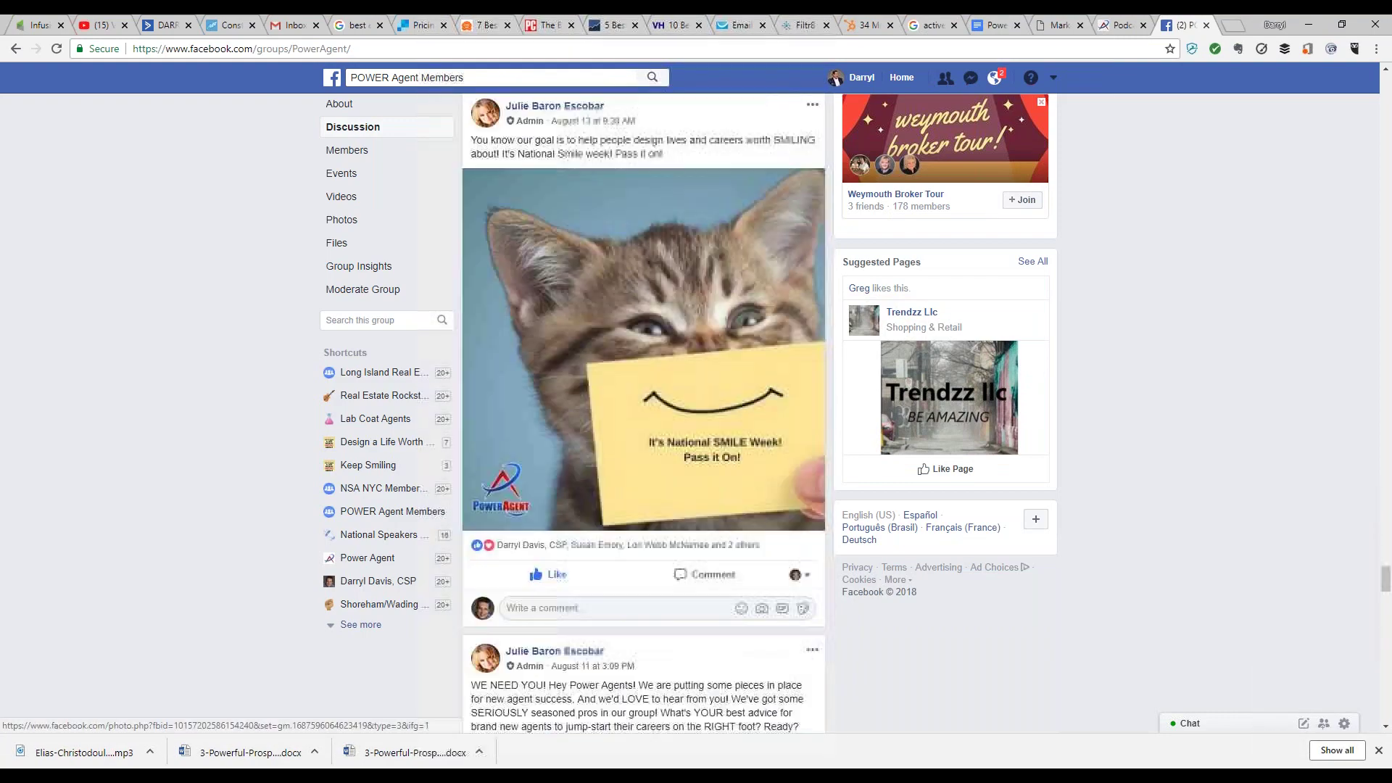
{"action": "scroll", "coordinate": [719, 369], "scroll_direction": "down", "scroll_amount": 20}
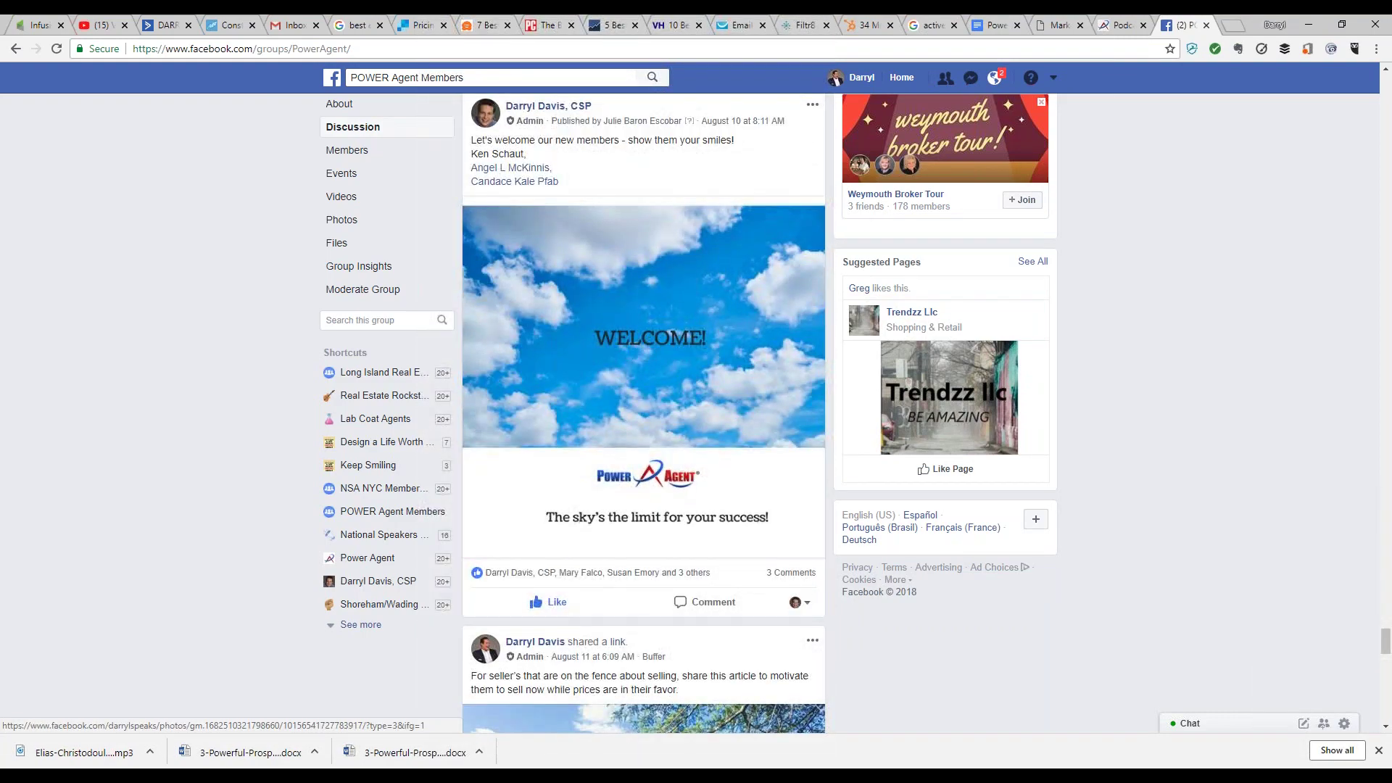
{"action": "scroll", "coordinate": [609, 357], "scroll_direction": "down", "scroll_amount": 8}
{"action": "scroll", "coordinate": [556, 390], "scroll_direction": "up", "scroll_amount": 3}
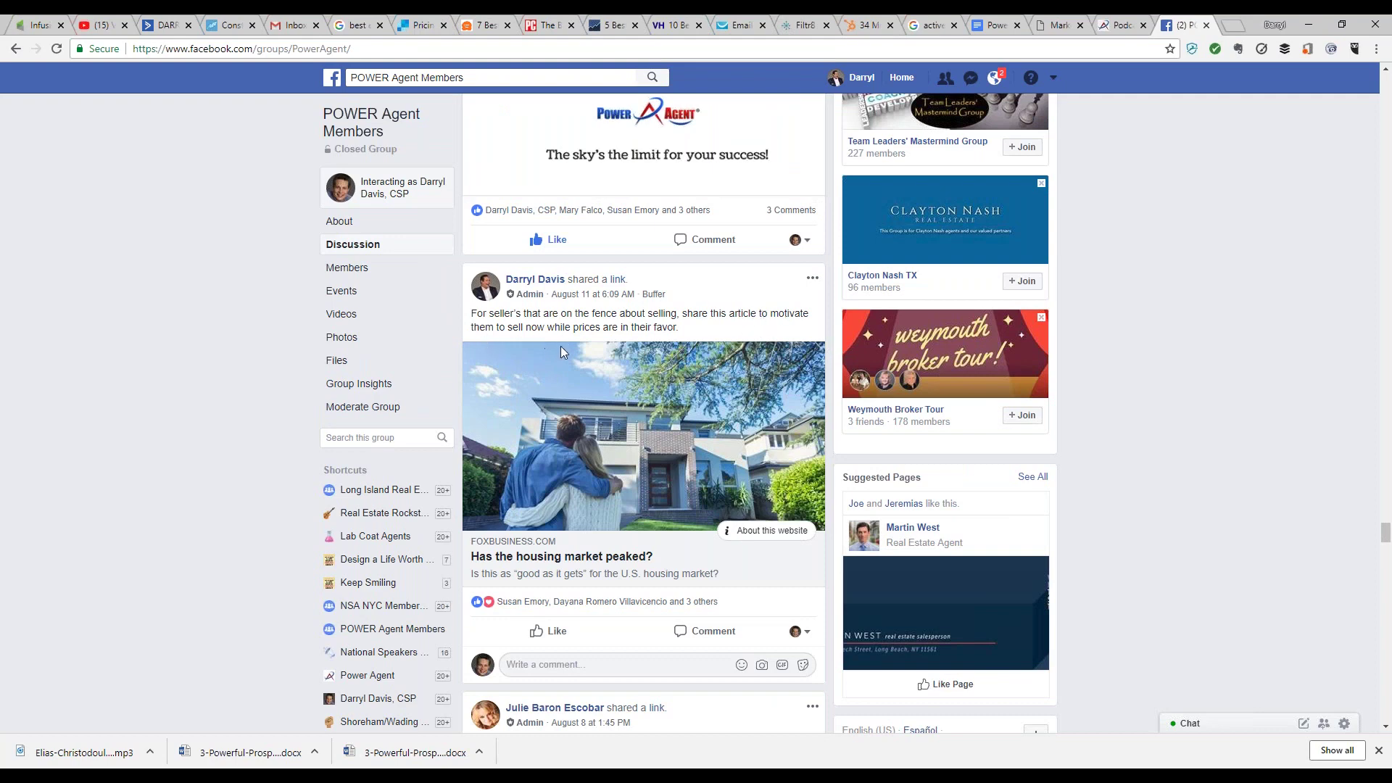
{"action": "left_click", "coordinate": [621, 579]}
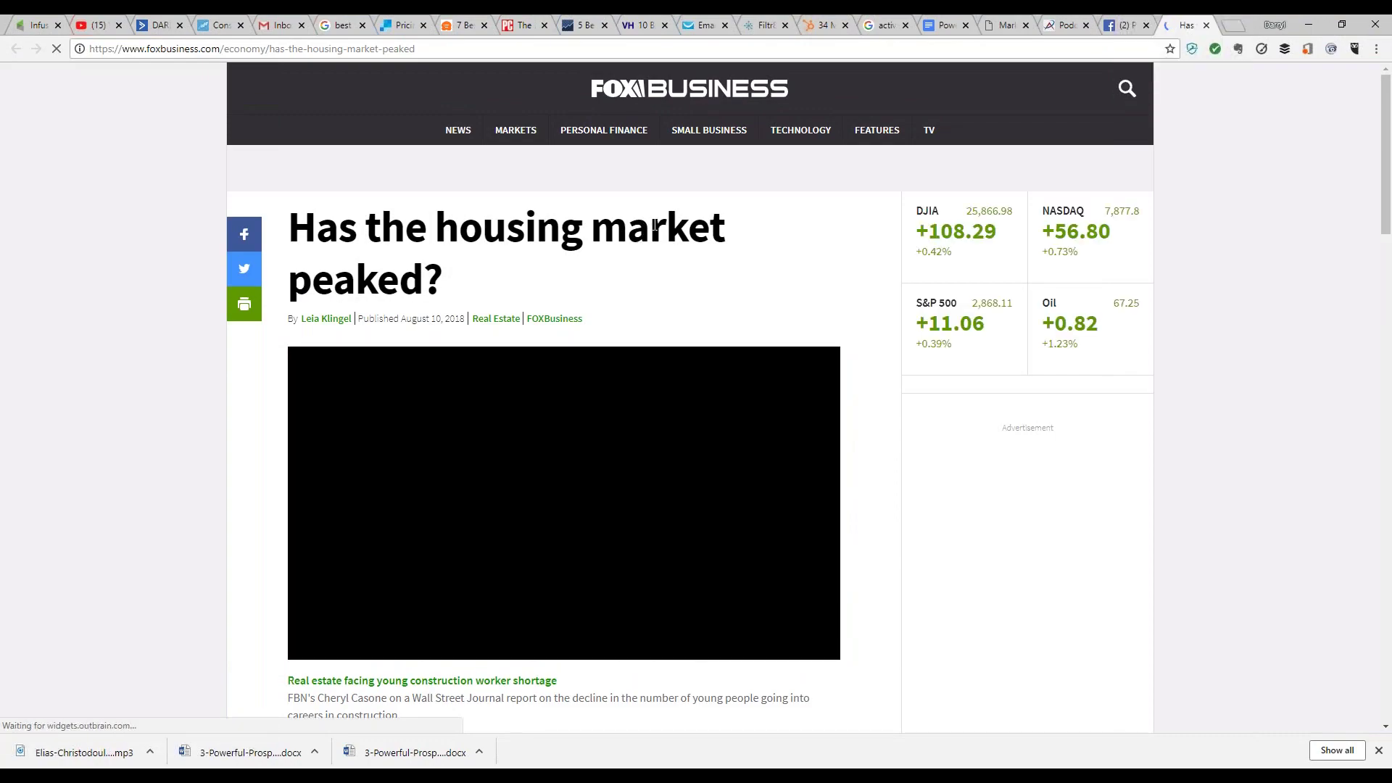
Step: Skim the Fox Business housing-market article, then return to the Facebook group tab
{"action": "scroll", "coordinate": [715, 270], "scroll_direction": "down", "scroll_amount": 7}
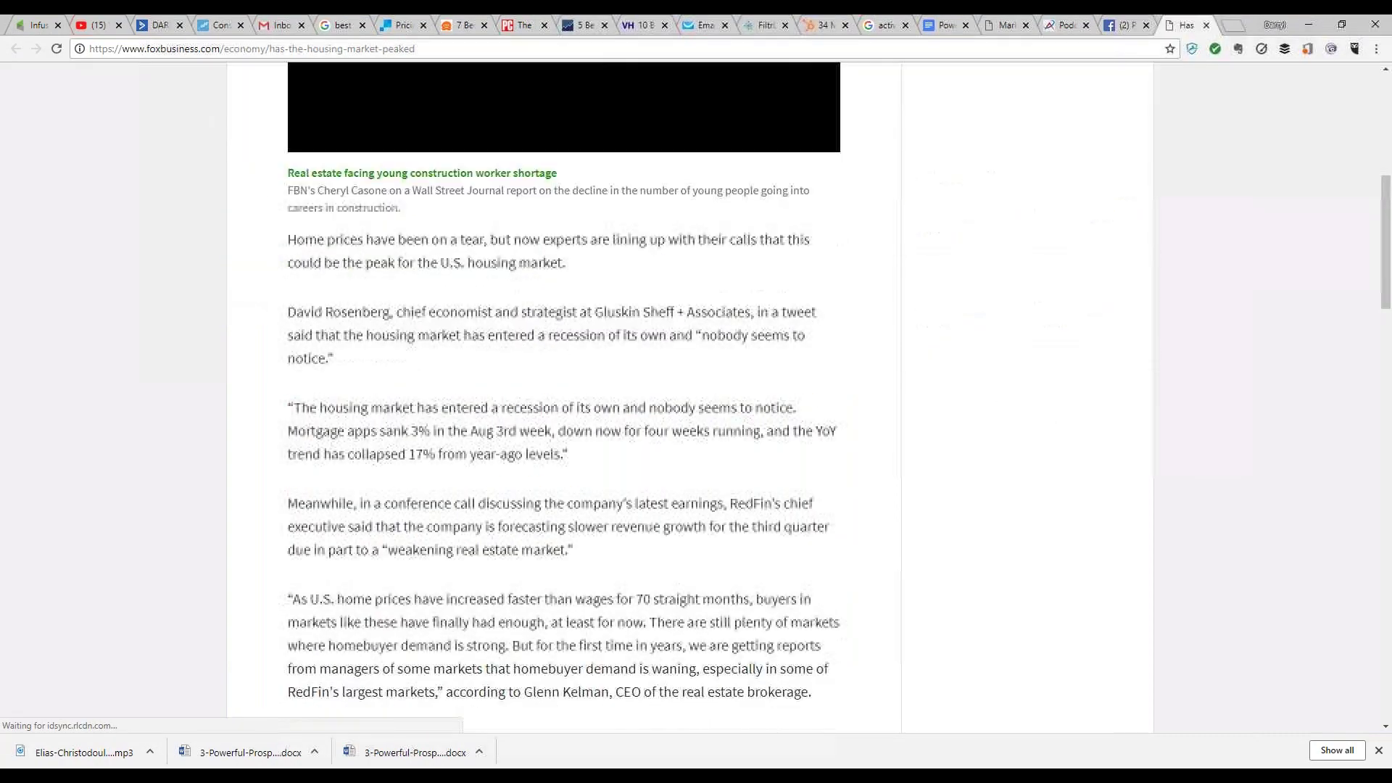
{"action": "scroll", "coordinate": [608, 330], "scroll_direction": "down", "scroll_amount": 7}
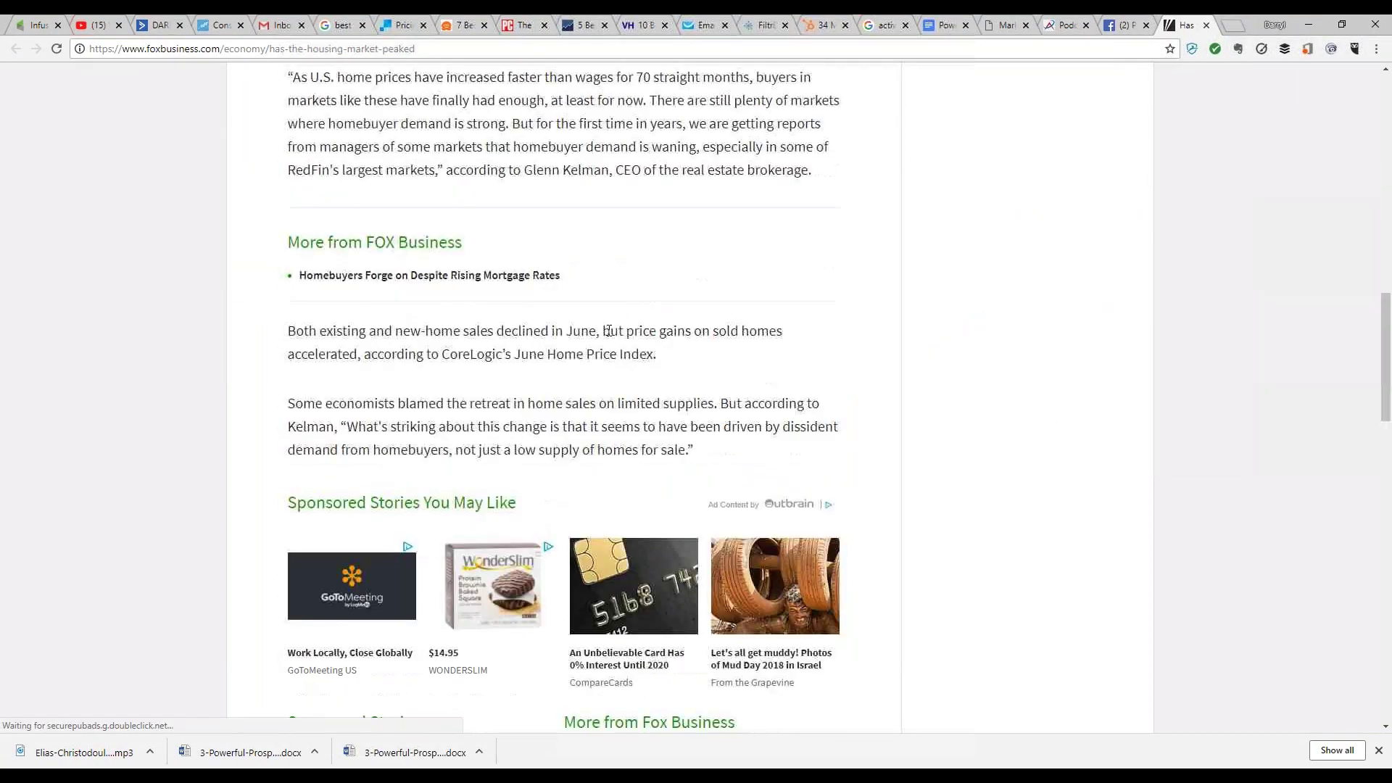
{"action": "scroll", "coordinate": [608, 331], "scroll_direction": "up", "scroll_amount": 15}
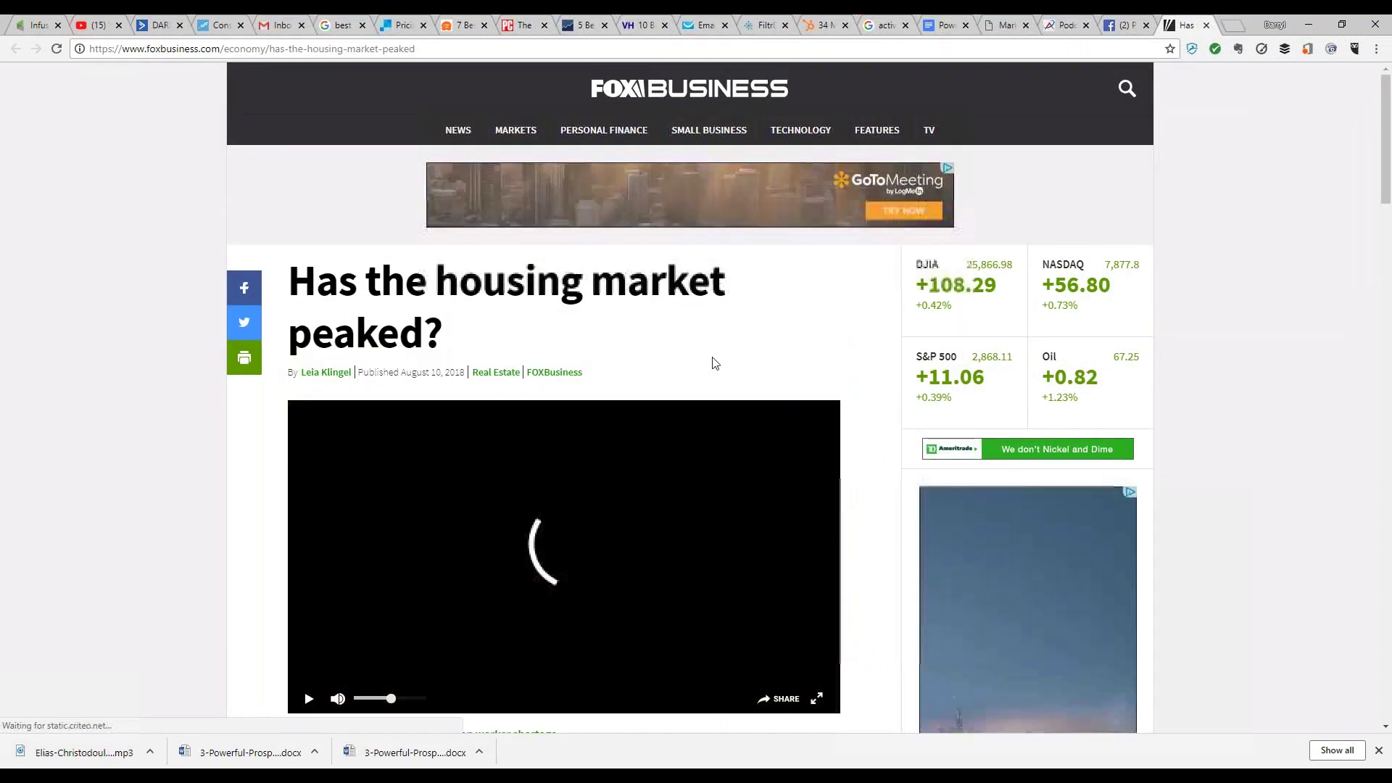
{"action": "scroll", "coordinate": [710, 368], "scroll_direction": "down", "scroll_amount": 2}
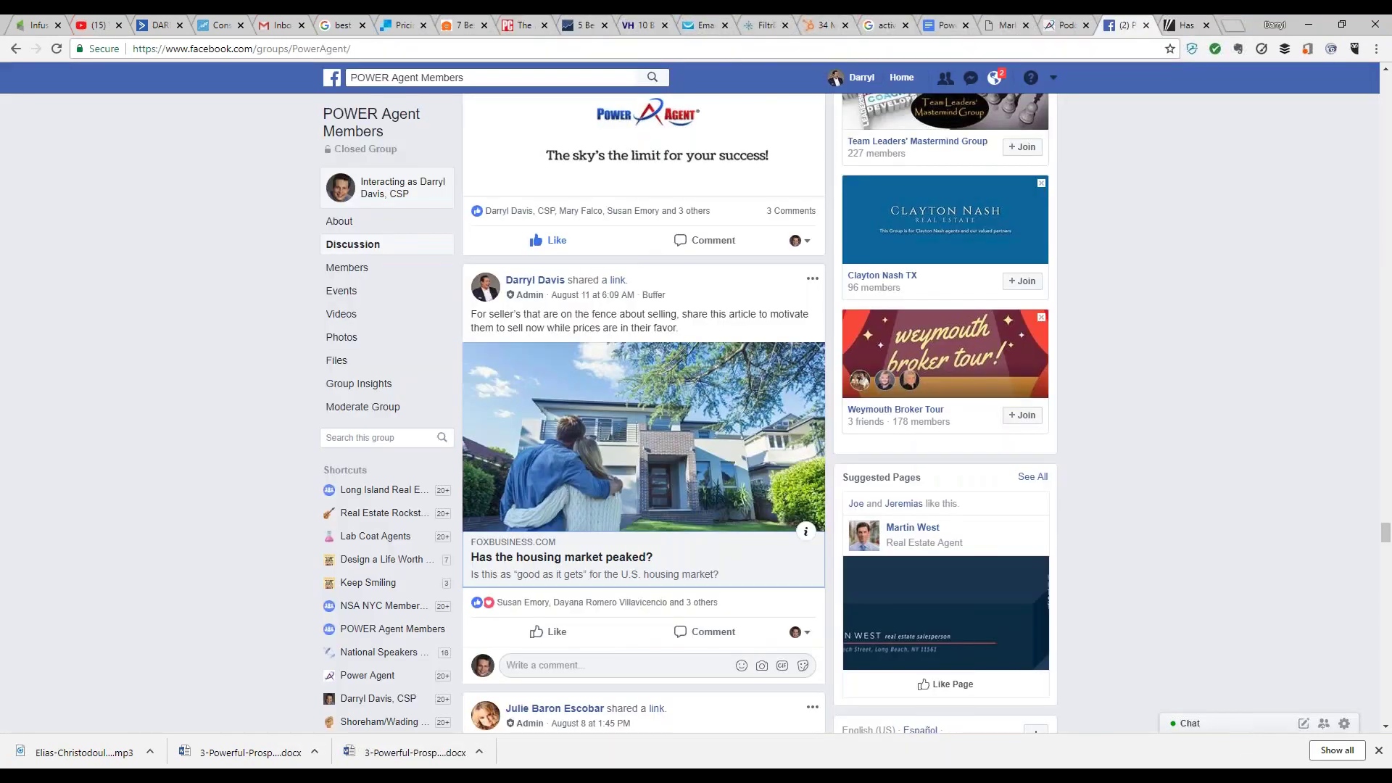
{"action": "left_click", "coordinate": [1123, 24]}
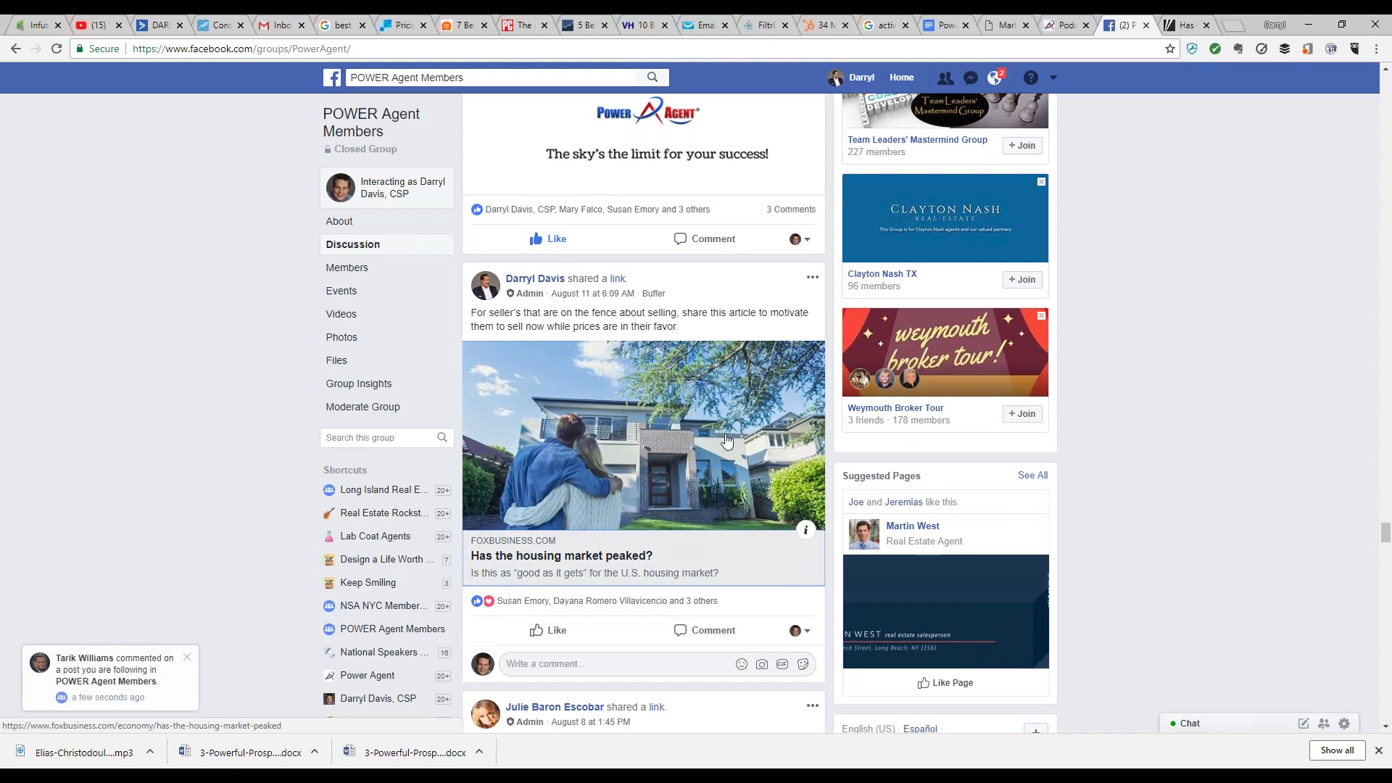
Step: Scroll the group feed, briefly highlight 'Closed Group', and reopen the article from the post image
{"action": "scroll", "coordinate": [727, 441], "scroll_direction": "down", "scroll_amount": 1}
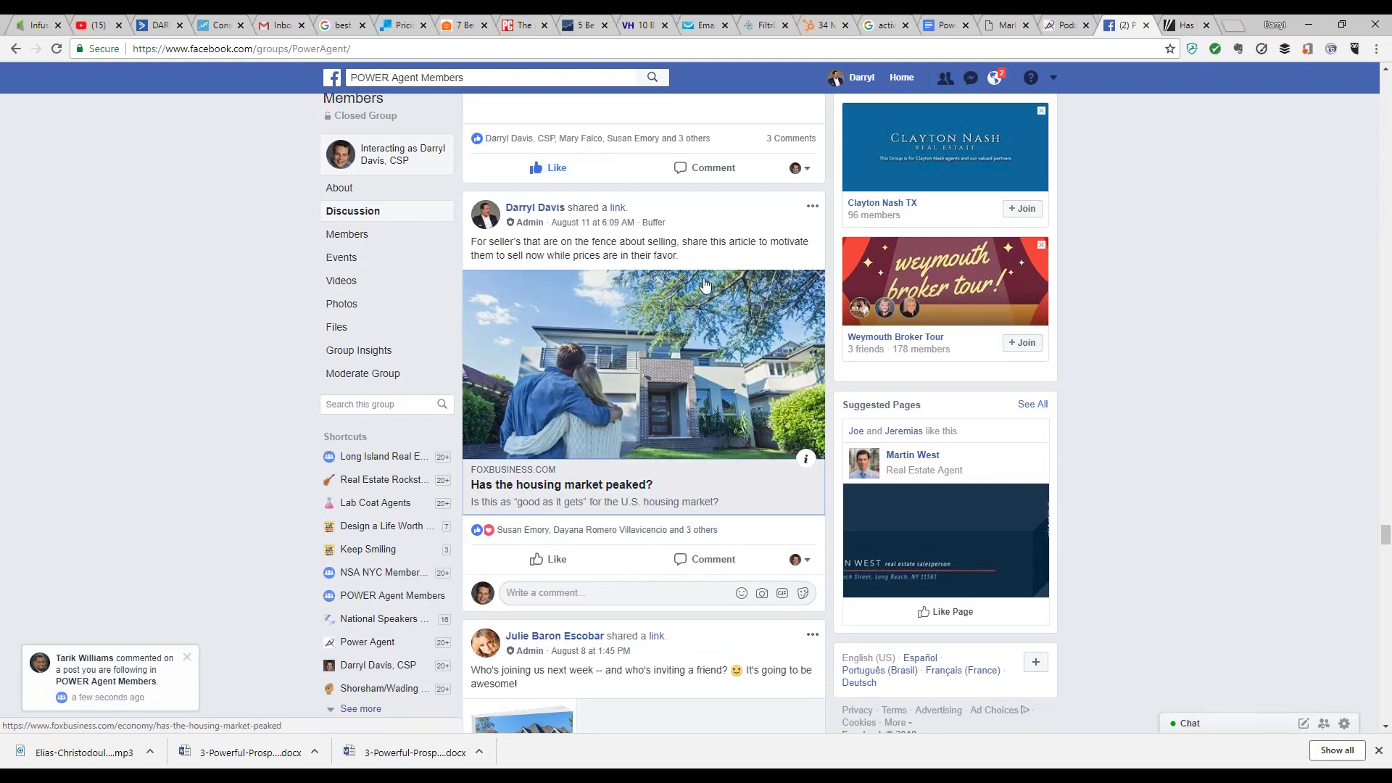
{"action": "scroll", "coordinate": [694, 283], "scroll_direction": "up", "scroll_amount": 1}
{"action": "scroll", "coordinate": [691, 278], "scroll_direction": "up", "scroll_amount": 1}
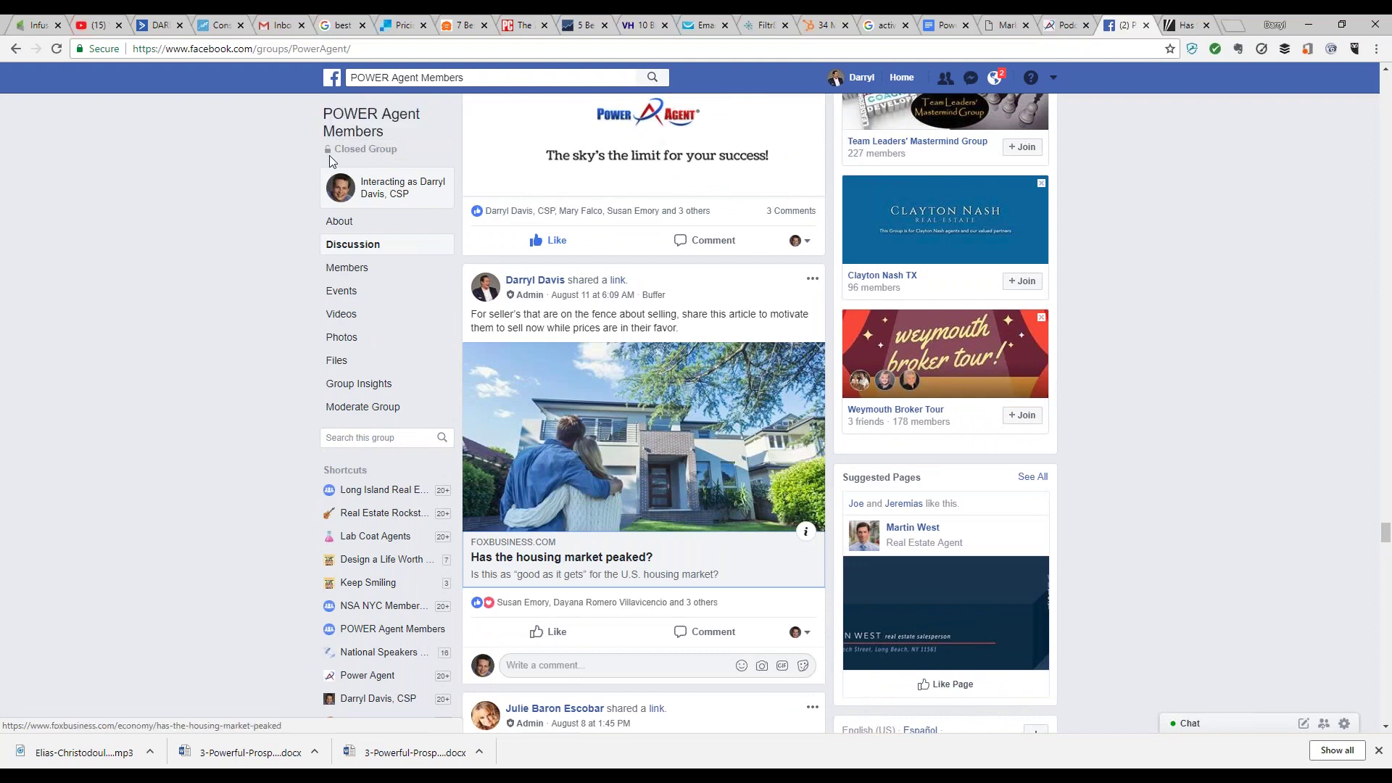
{"action": "left_click_drag", "start_coordinate": [341, 150], "coordinate": [425, 160]}
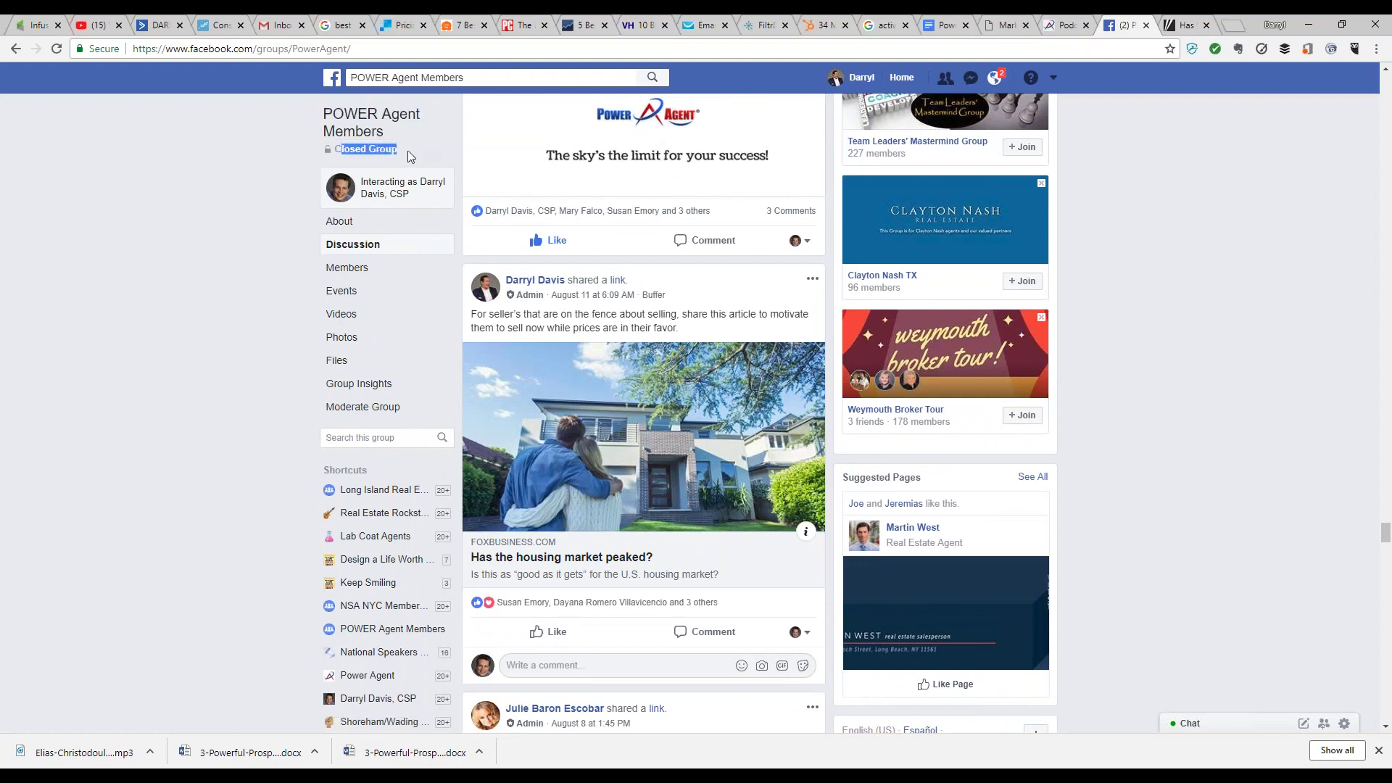
{"action": "left_click", "coordinate": [386, 155]}
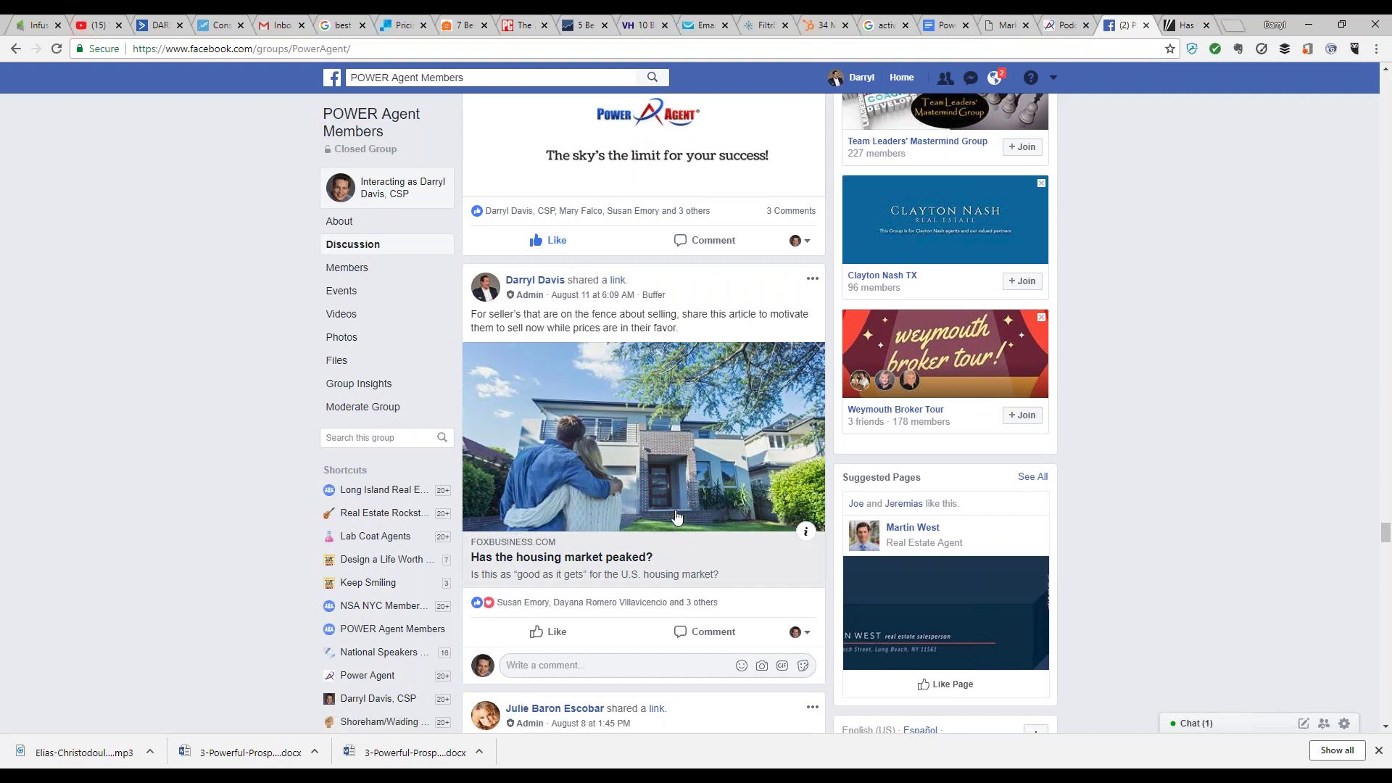
{"action": "left_click", "coordinate": [650, 426]}
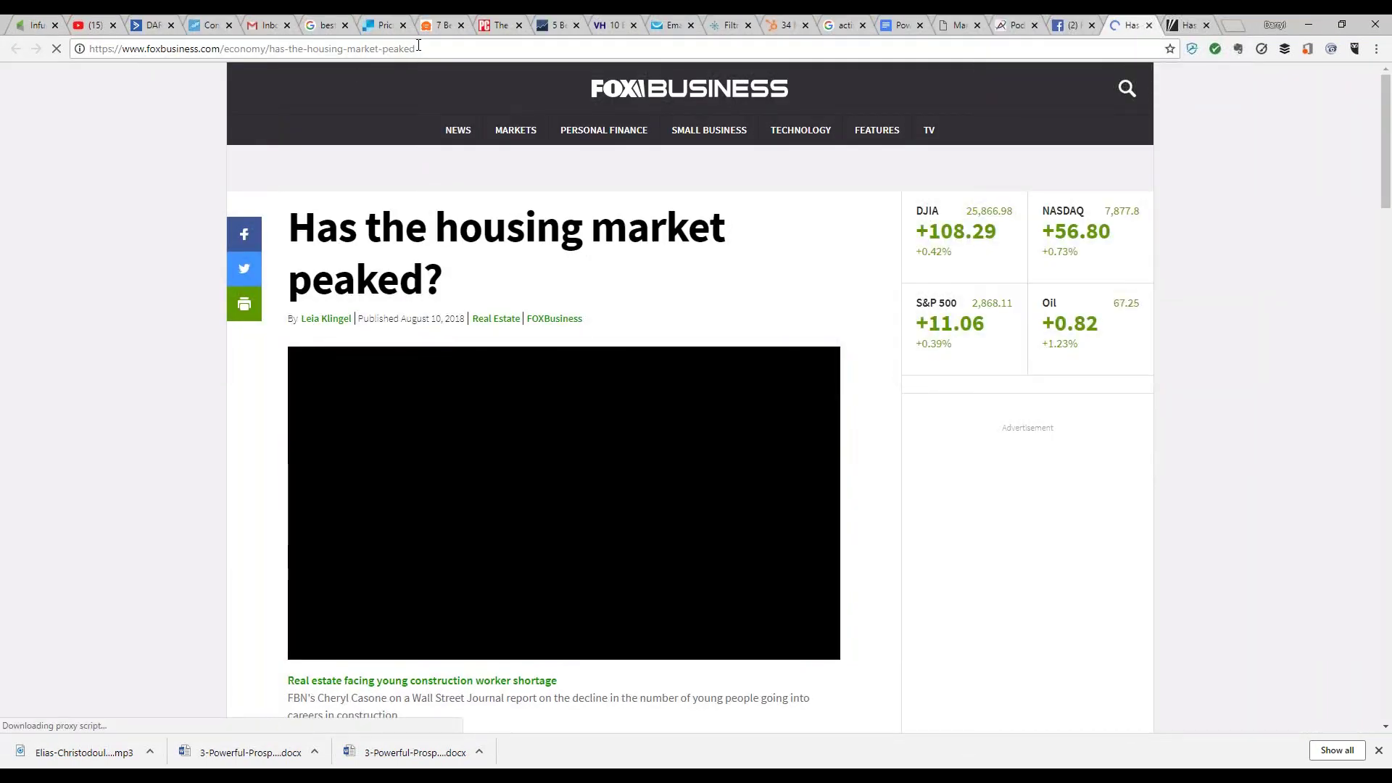
Step: Close the duplicate article tab and copy the housing-market article's URL from the address bar
{"action": "left_click", "coordinate": [1148, 25]}
{"action": "left_click", "coordinate": [1128, 25]}
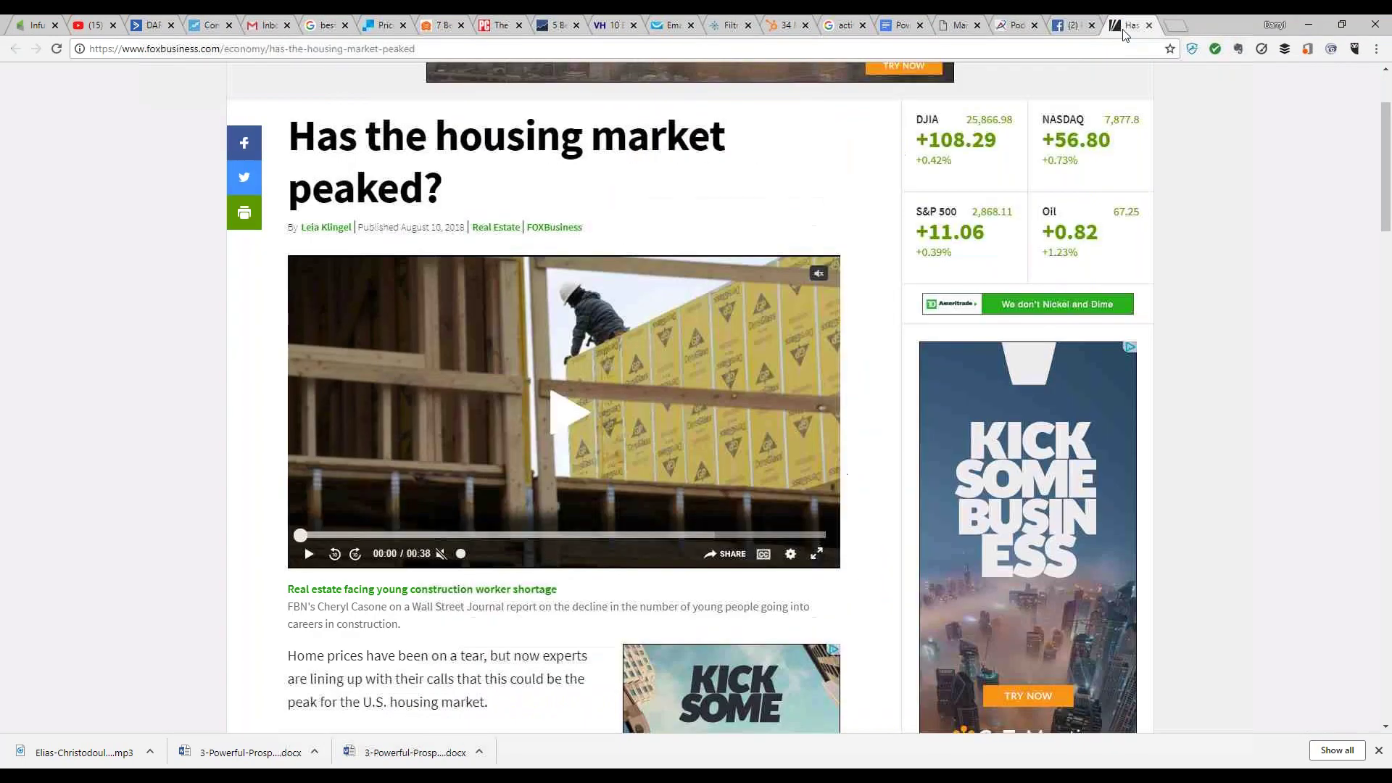
{"action": "left_click", "coordinate": [428, 49]}
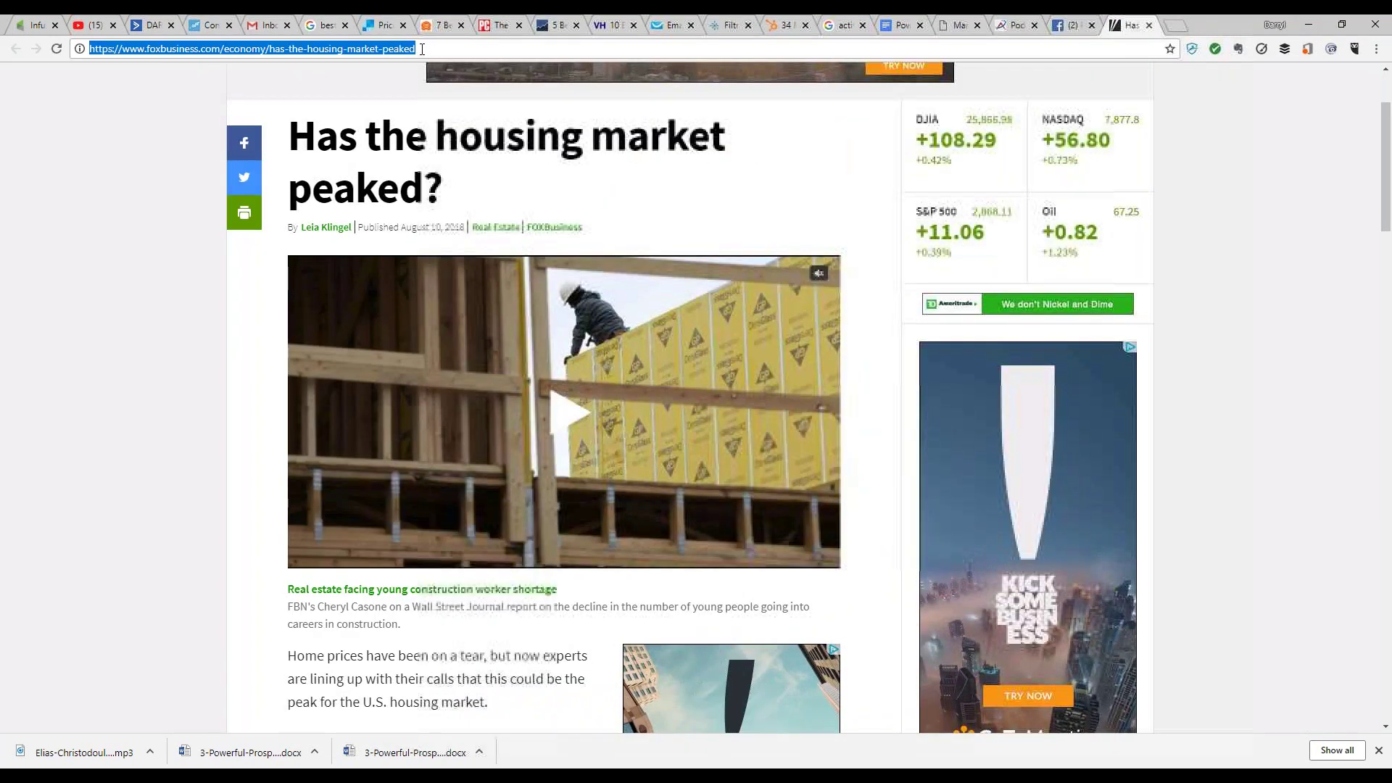
{"action": "right_click", "coordinate": [428, 48]}
{"action": "left_click", "coordinate": [463, 128]}
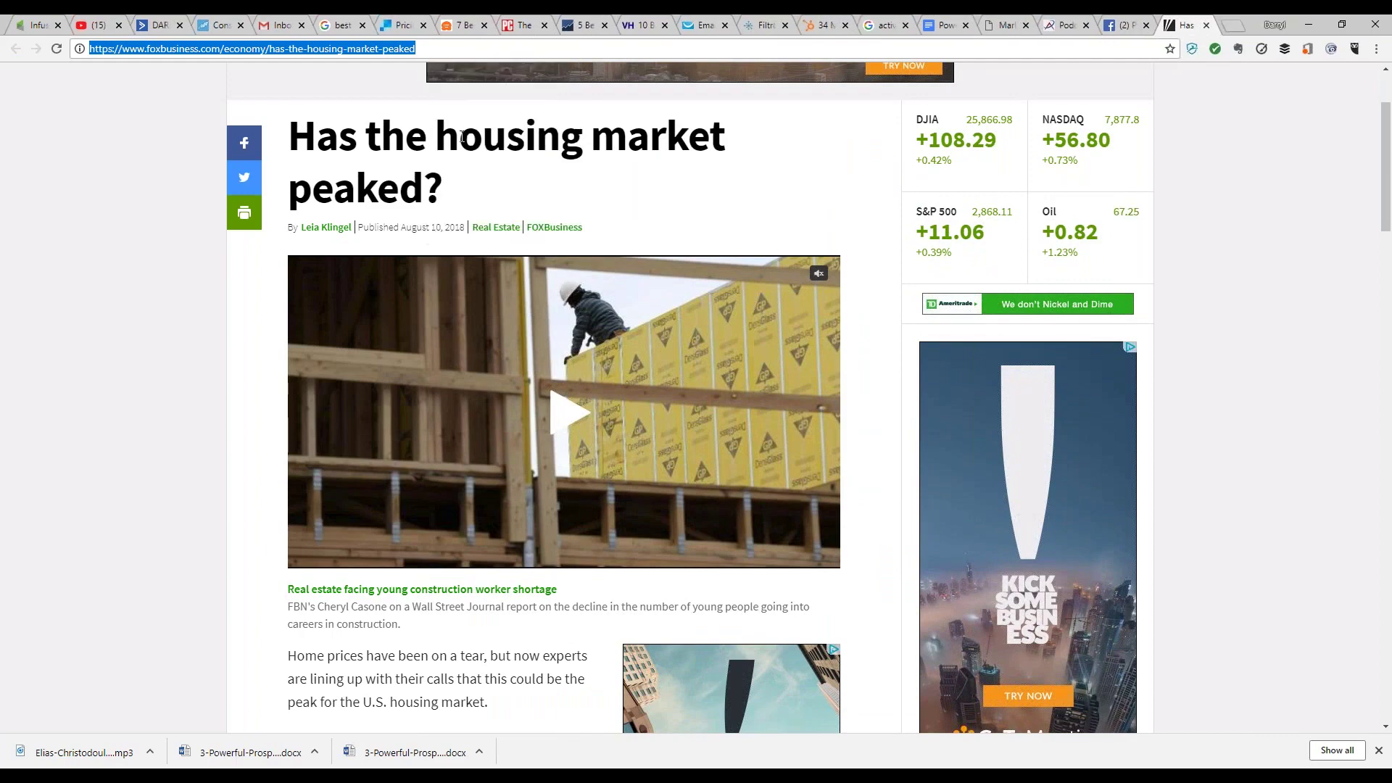
Step: Paste the article link into a new 'What's on your mind?' post on your Facebook profile
{"action": "left_click", "coordinate": [1126, 23]}
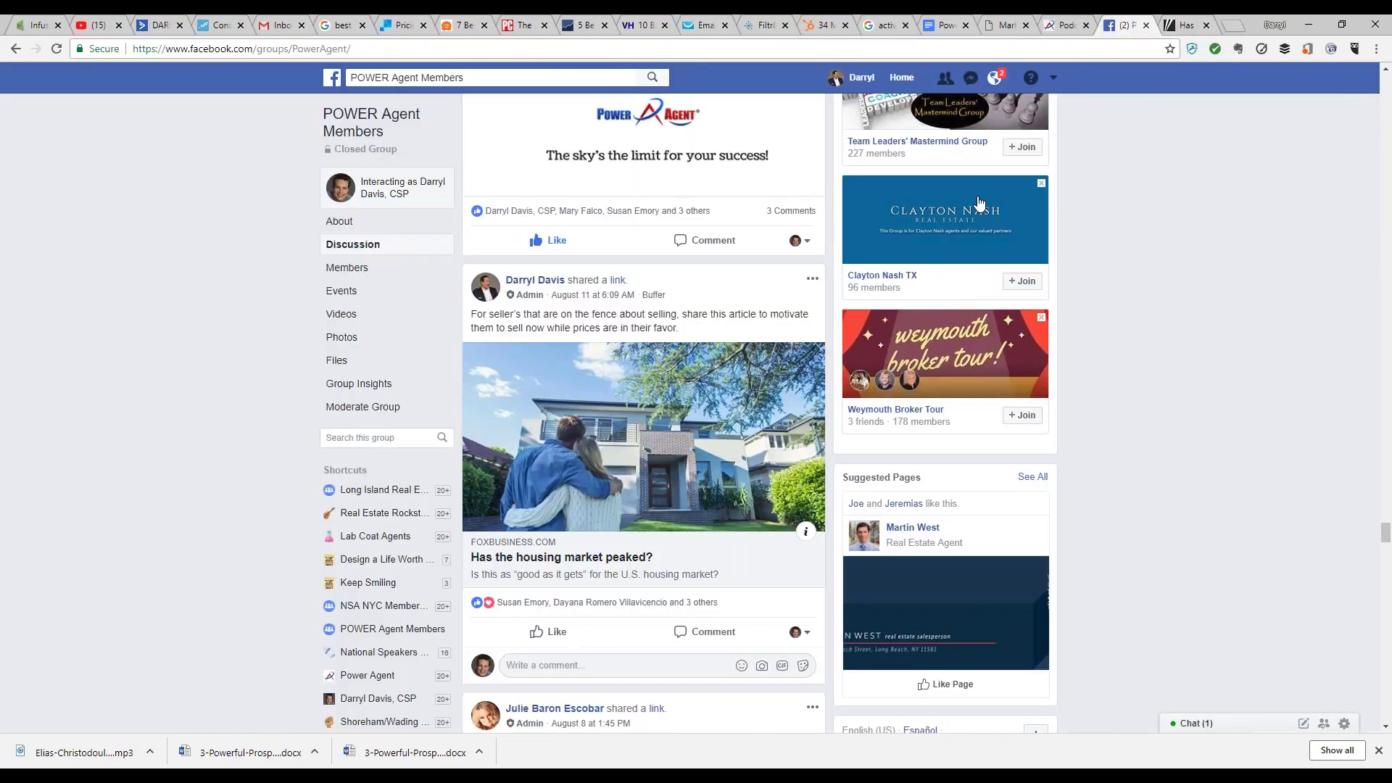
{"action": "left_click", "coordinate": [856, 80]}
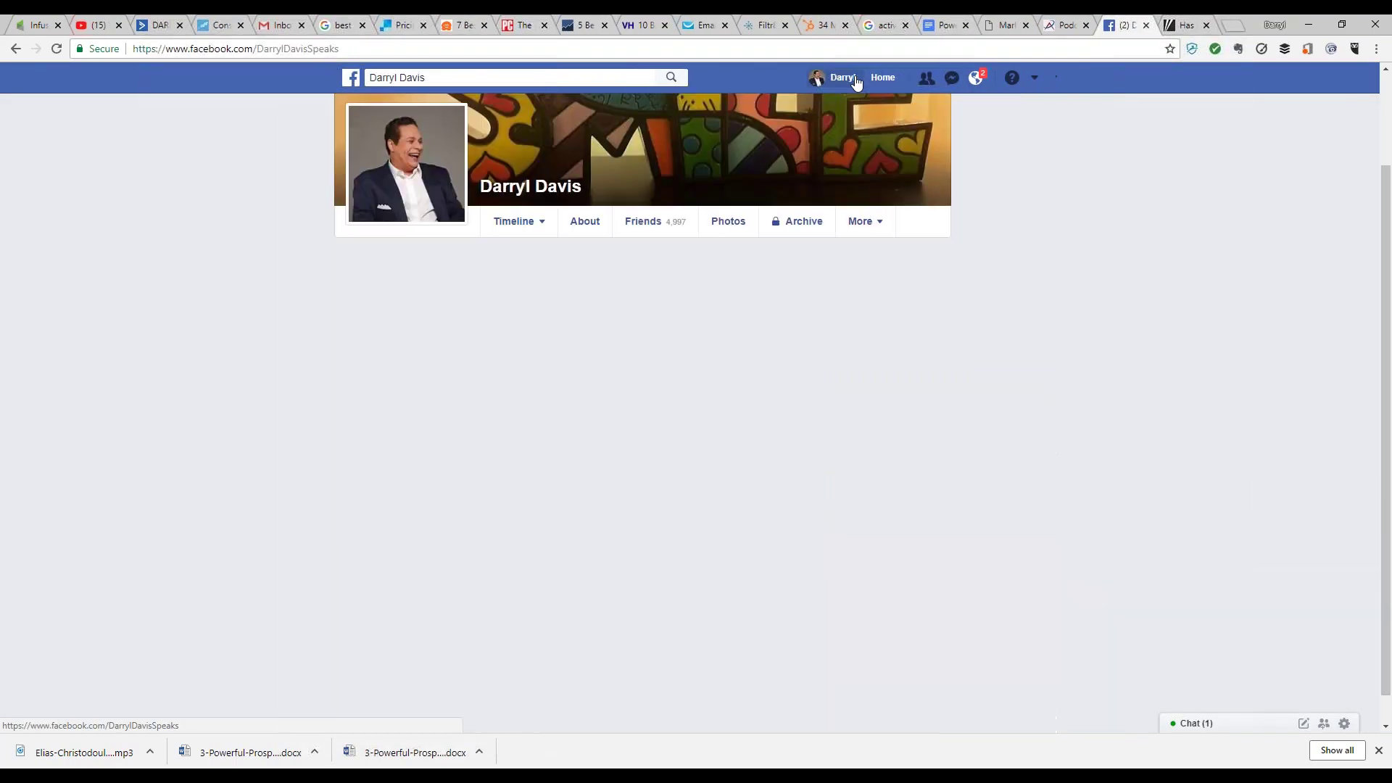
{"action": "left_click", "coordinate": [727, 295]}
{"action": "right_click", "coordinate": [728, 297]}
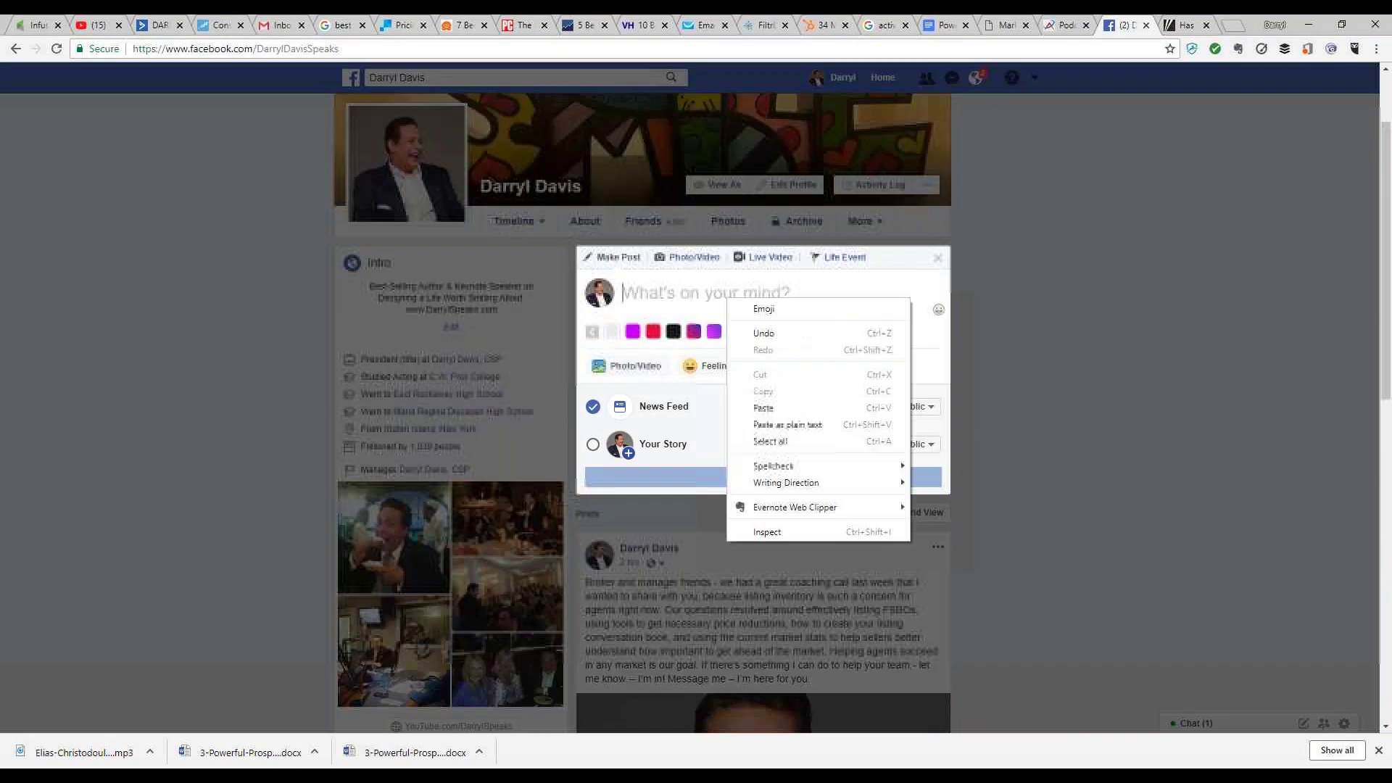
{"action": "left_click", "coordinate": [791, 407]}
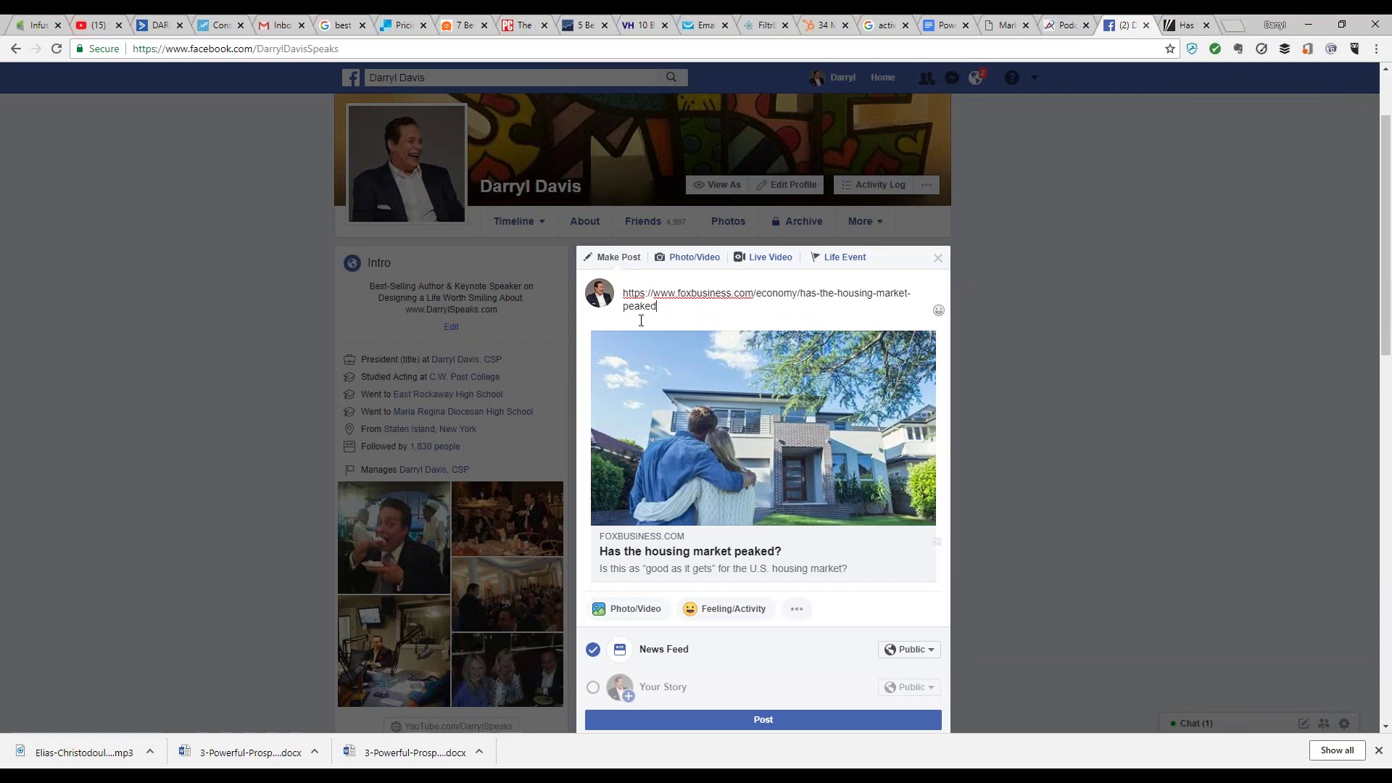
{"action": "scroll", "coordinate": [1014, 594], "scroll_direction": "down", "scroll_amount": 2}
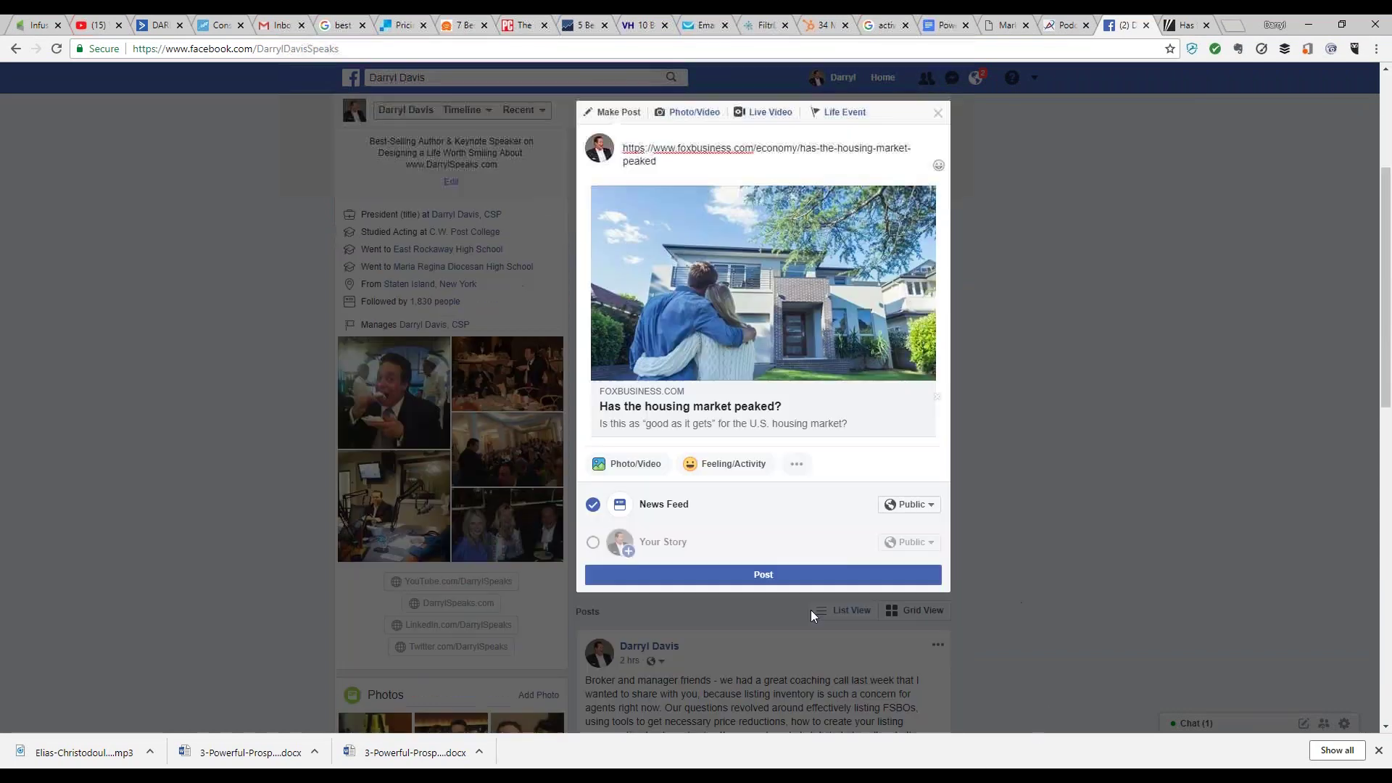
{"action": "scroll", "coordinate": [704, 497], "scroll_direction": "up", "scroll_amount": 2}
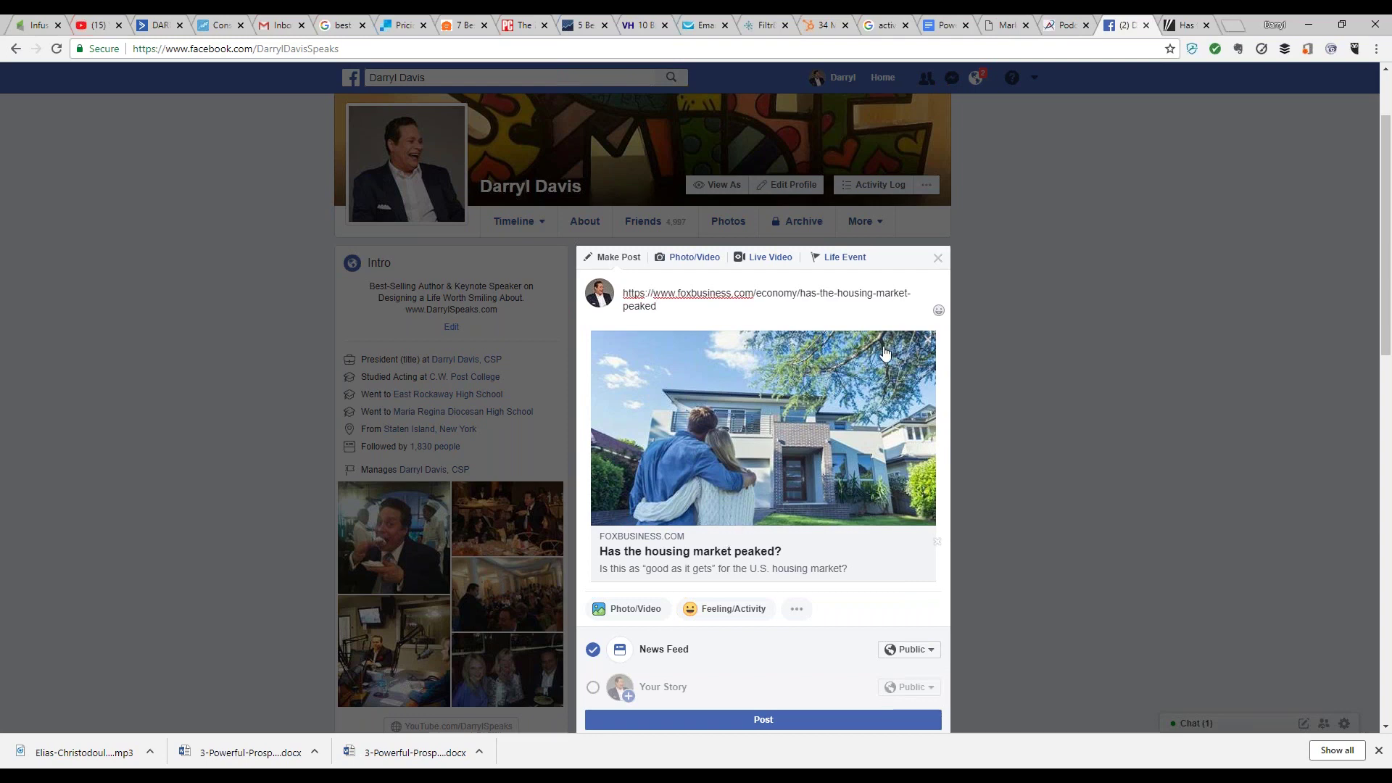
Step: Glance at the article and Podcasts tabs, then navigate back from the unposted draft
{"action": "left_click", "coordinate": [1183, 29]}
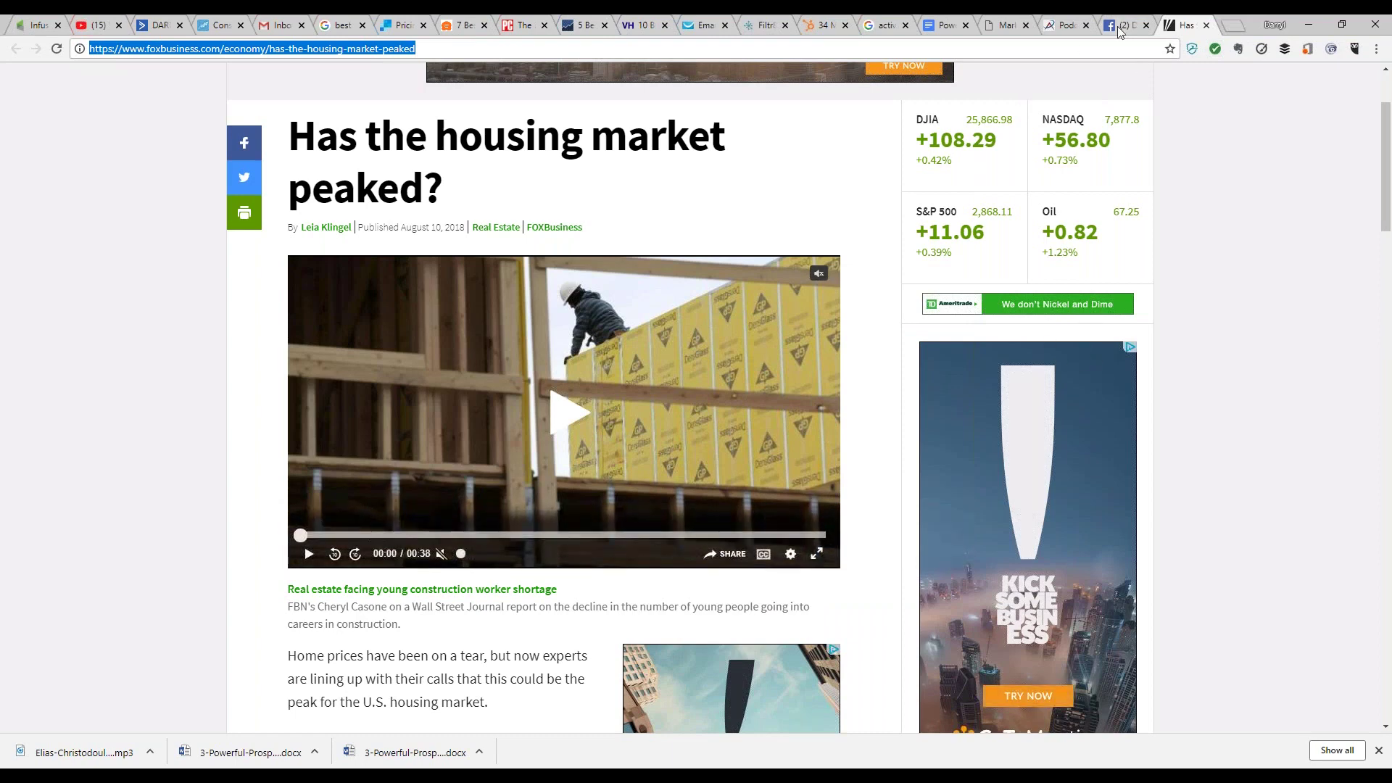
{"action": "left_click", "coordinate": [1061, 27]}
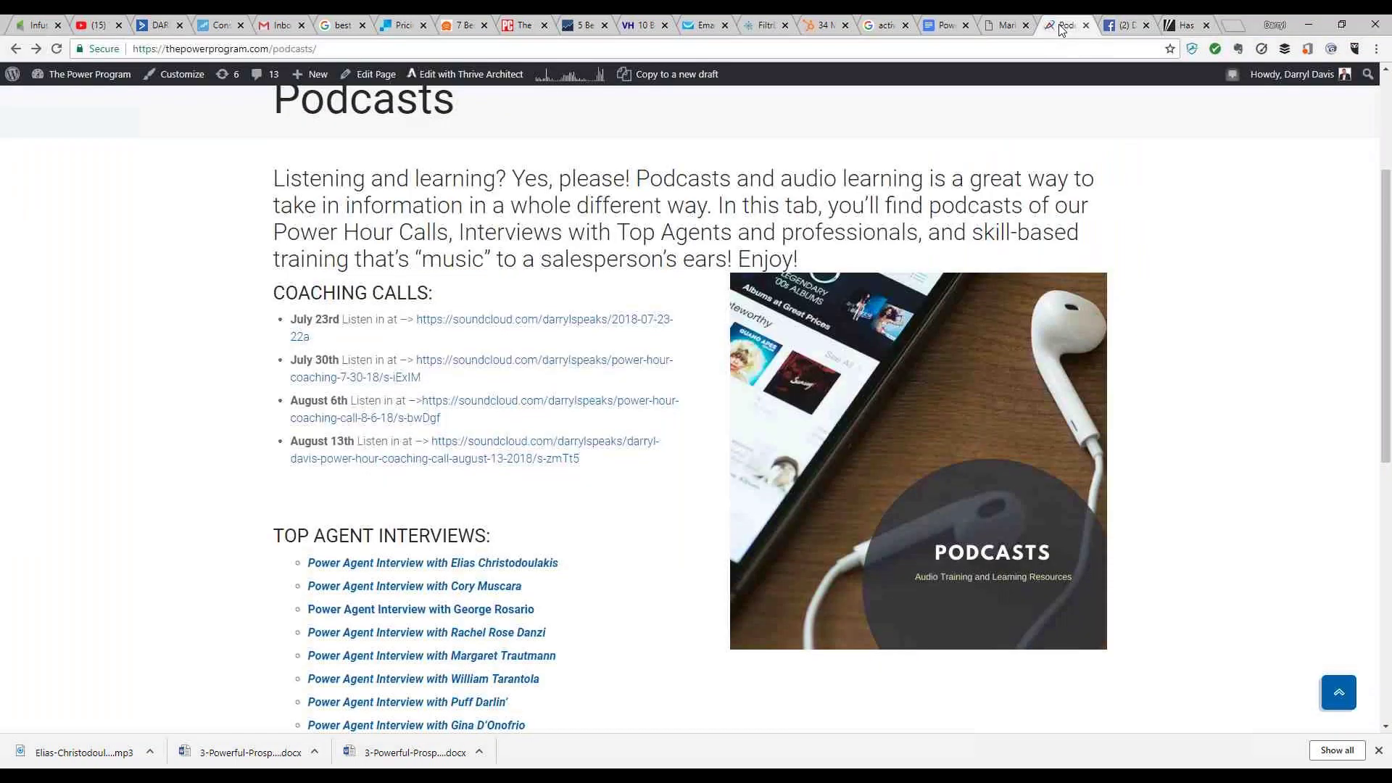
{"action": "left_click", "coordinate": [1125, 28]}
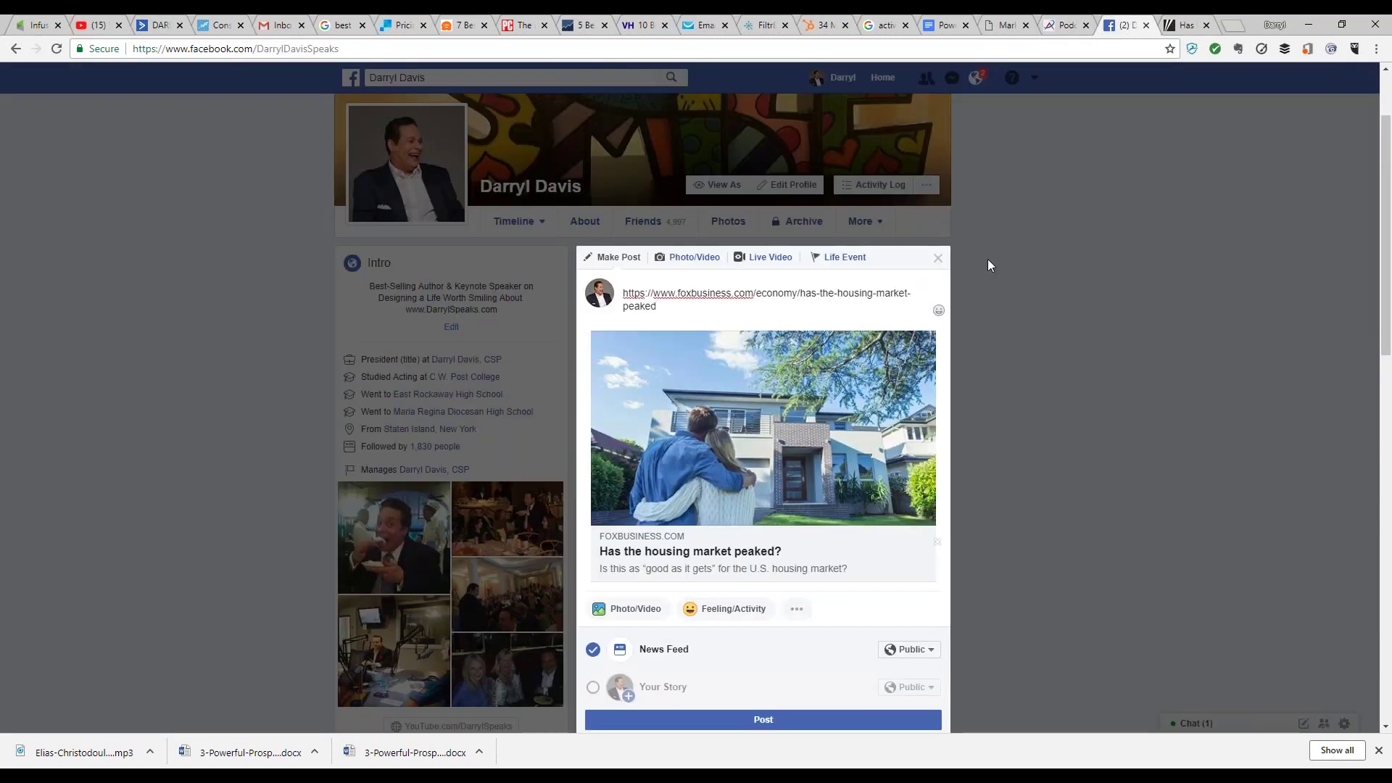
{"action": "left_click", "coordinate": [19, 49]}
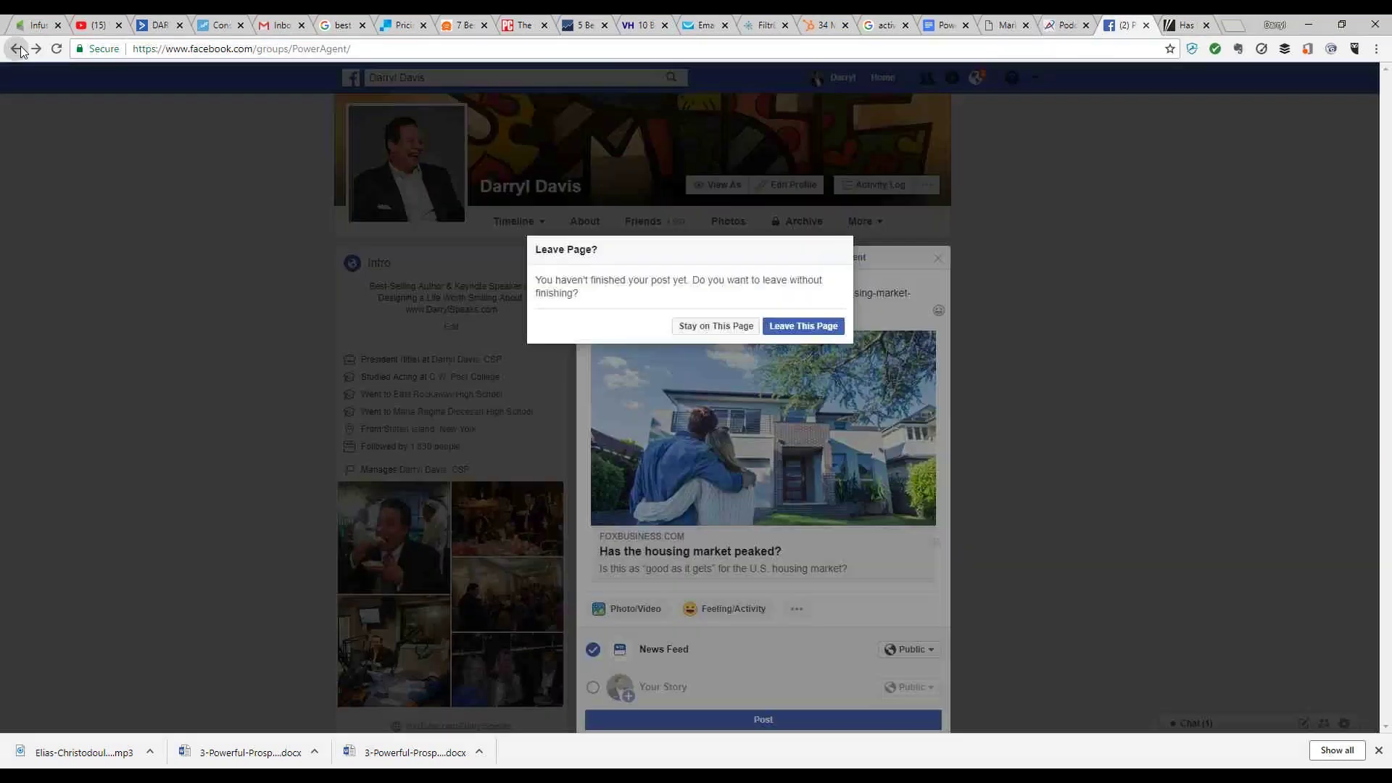
Step: Leave the unfinished post and return to the POWER Agent Members discussion feed
{"action": "left_click", "coordinate": [803, 326]}
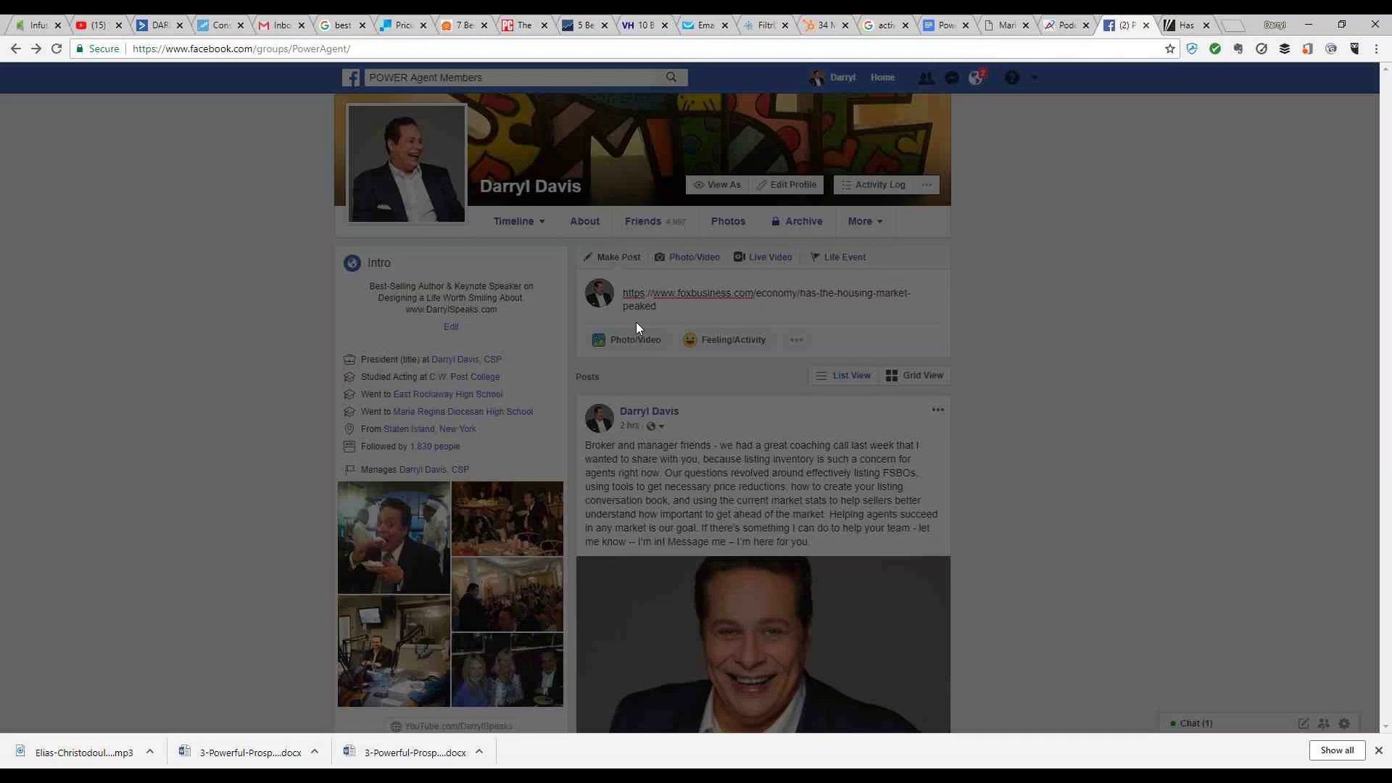
{"action": "left_click", "coordinate": [17, 49]}
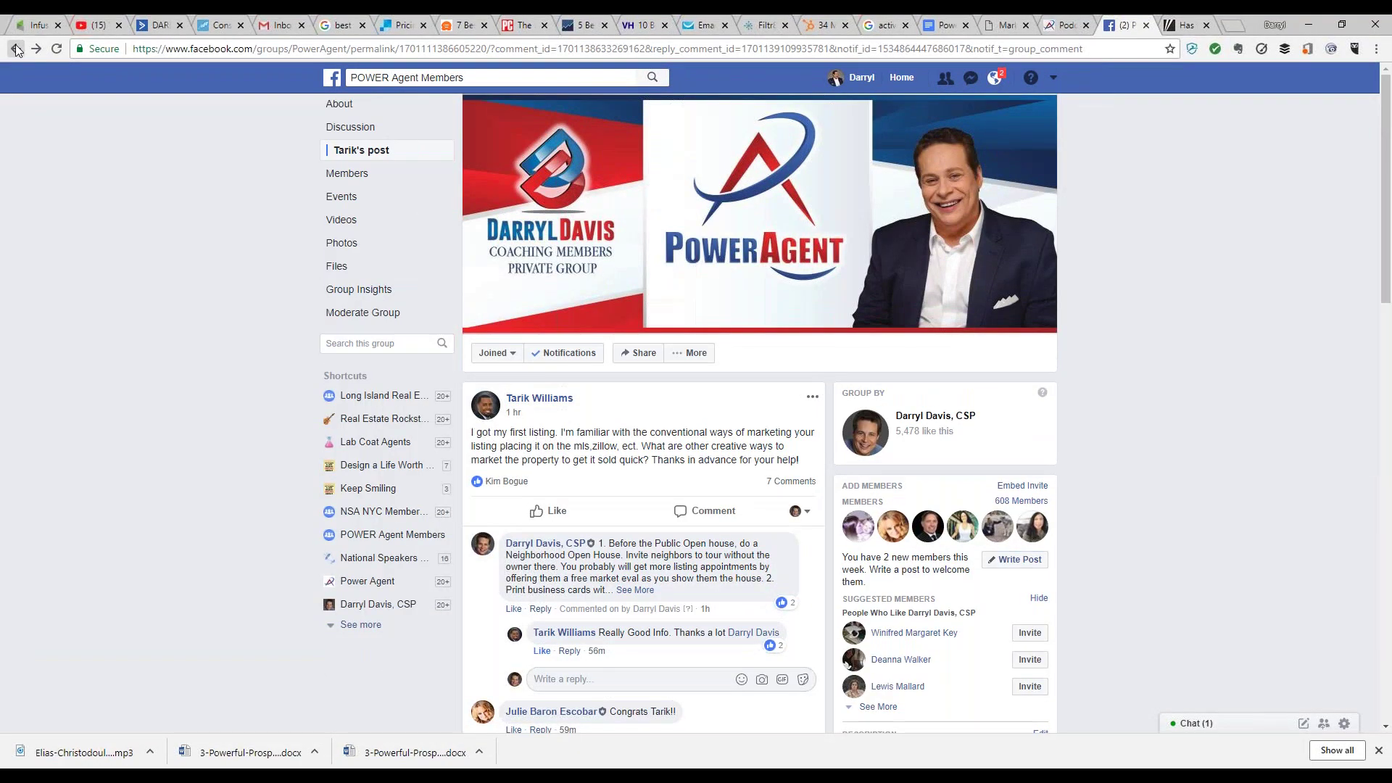
{"action": "left_click", "coordinate": [17, 49]}
Step: Find the FEAR of Prospecting post and open its infographic full size
{"action": "scroll", "coordinate": [761, 531], "scroll_direction": "down", "scroll_amount": 10}
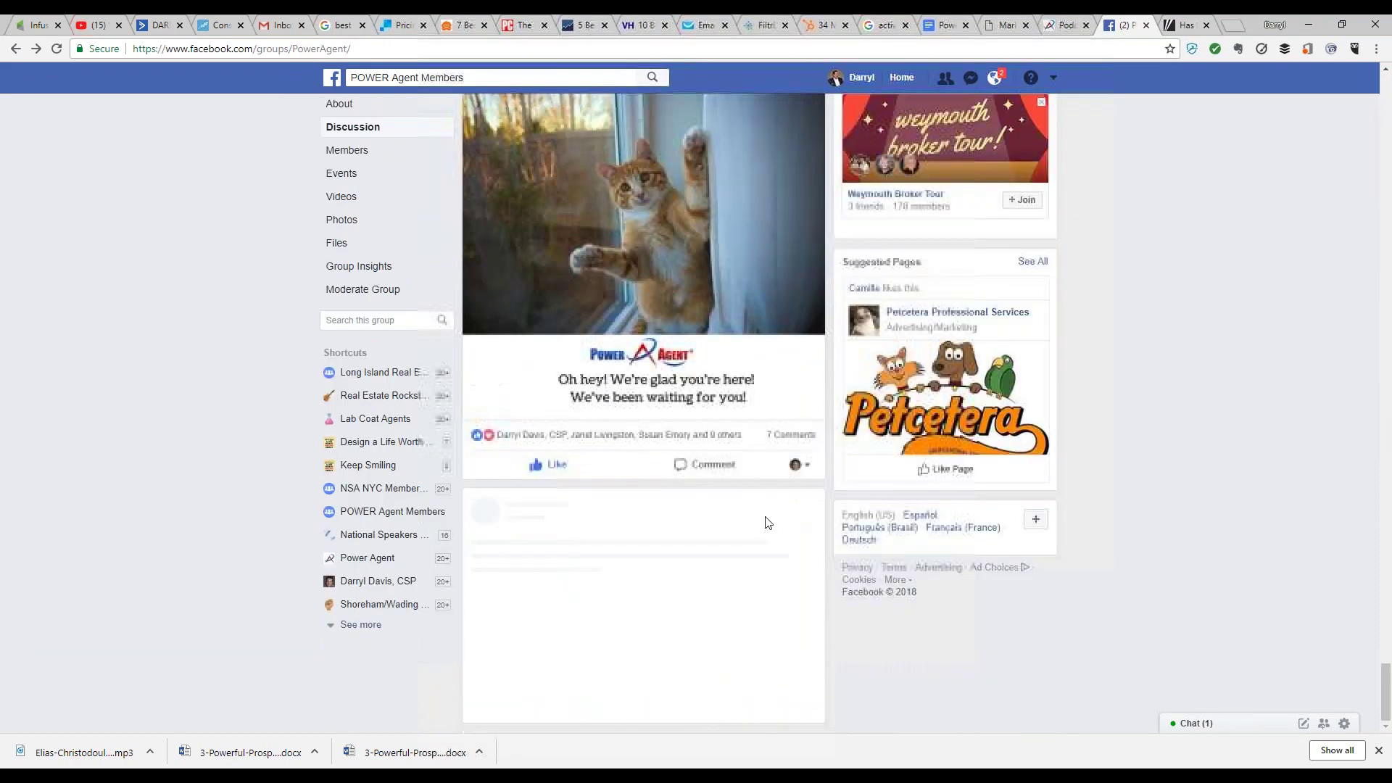
{"action": "scroll", "coordinate": [765, 529], "scroll_direction": "down", "scroll_amount": 10}
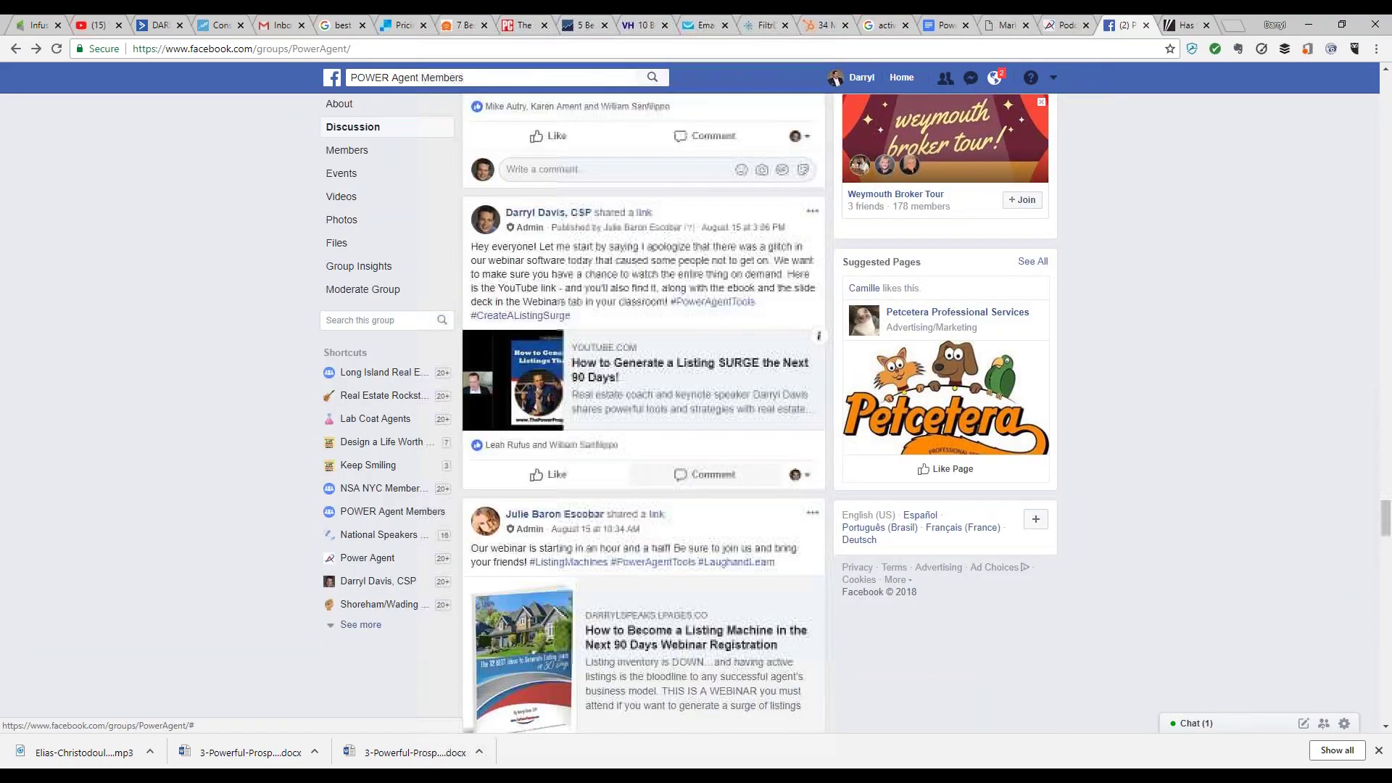
{"action": "scroll", "coordinate": [672, 591], "scroll_direction": "down", "scroll_amount": 10}
{"action": "scroll", "coordinate": [673, 590], "scroll_direction": "up", "scroll_amount": 8}
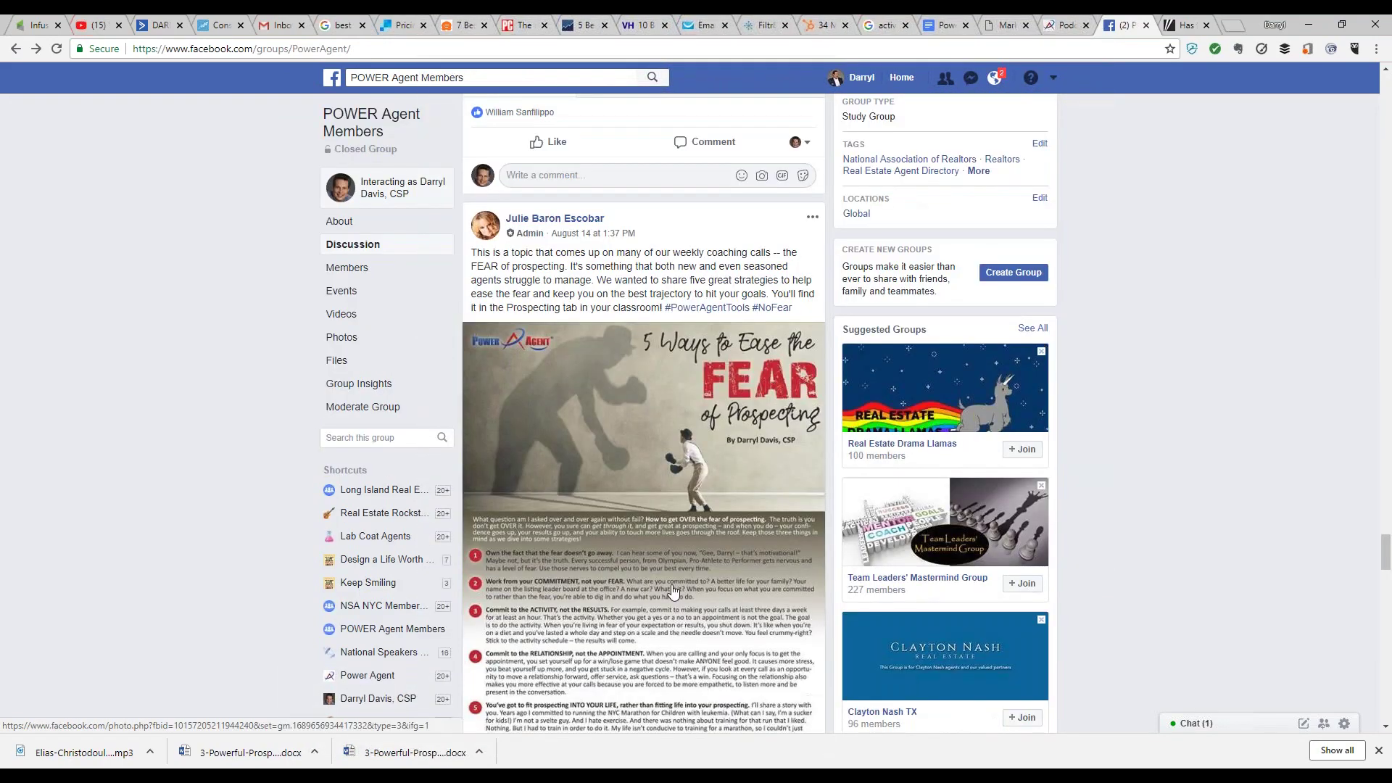
{"action": "left_click", "coordinate": [673, 591]}
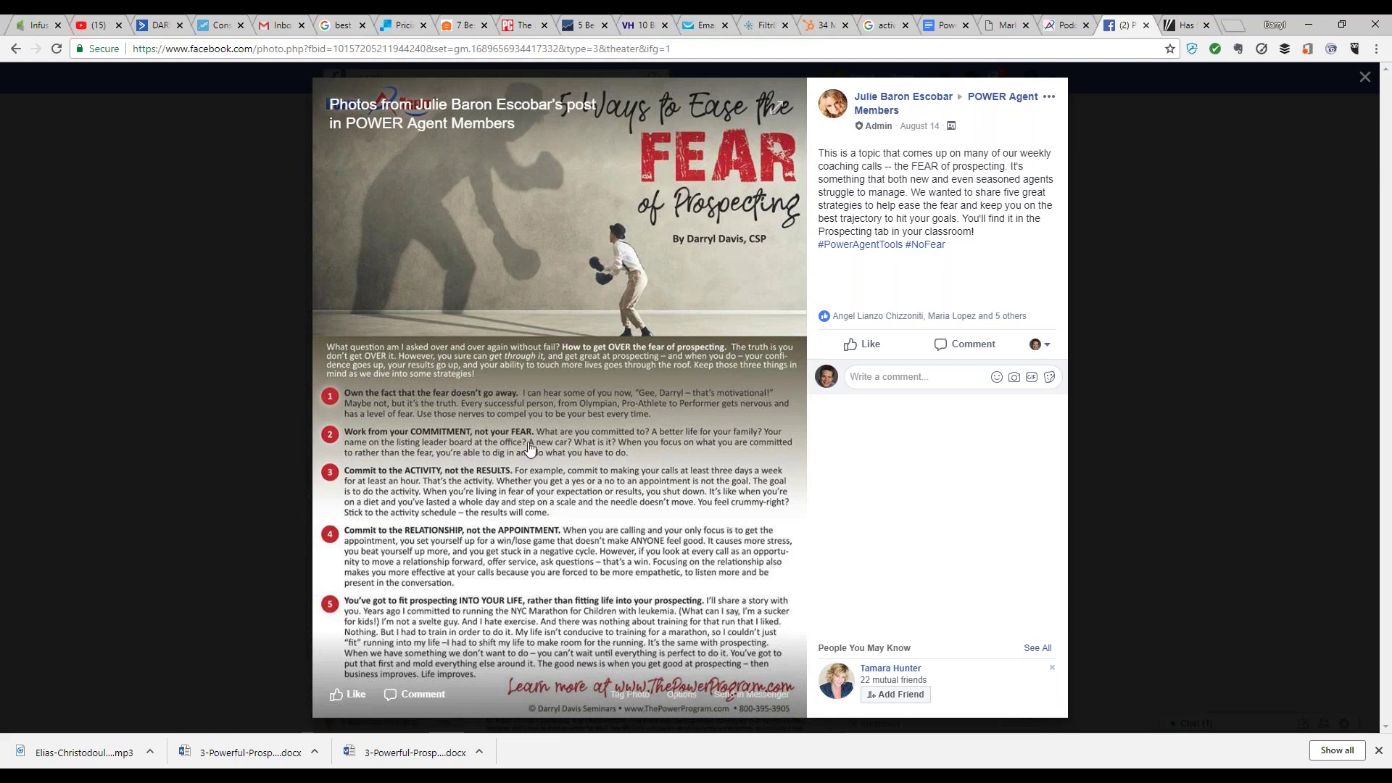
Step: Download the infographic from the photo Options and show the 349 KB jpg in Downloads
{"action": "left_click", "coordinate": [682, 696]}
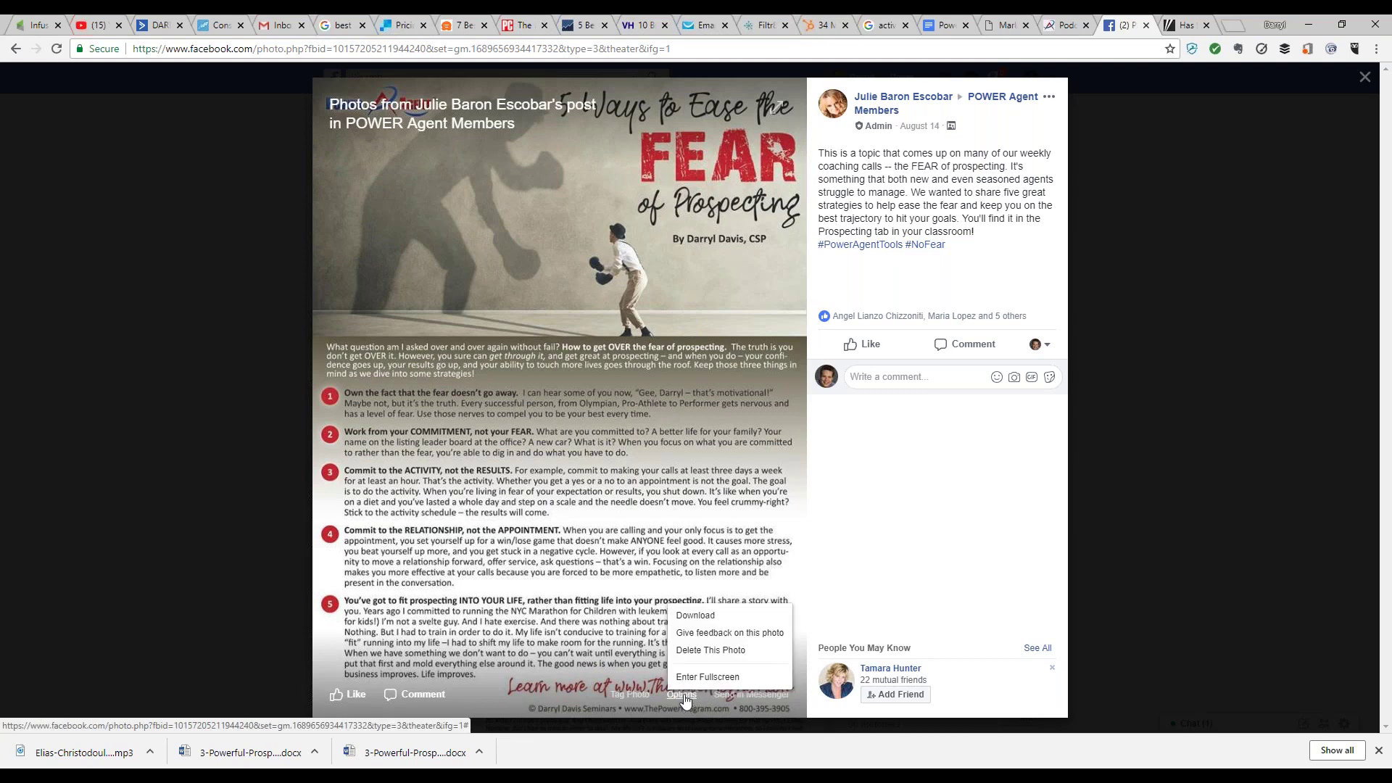
{"action": "left_click", "coordinate": [696, 616]}
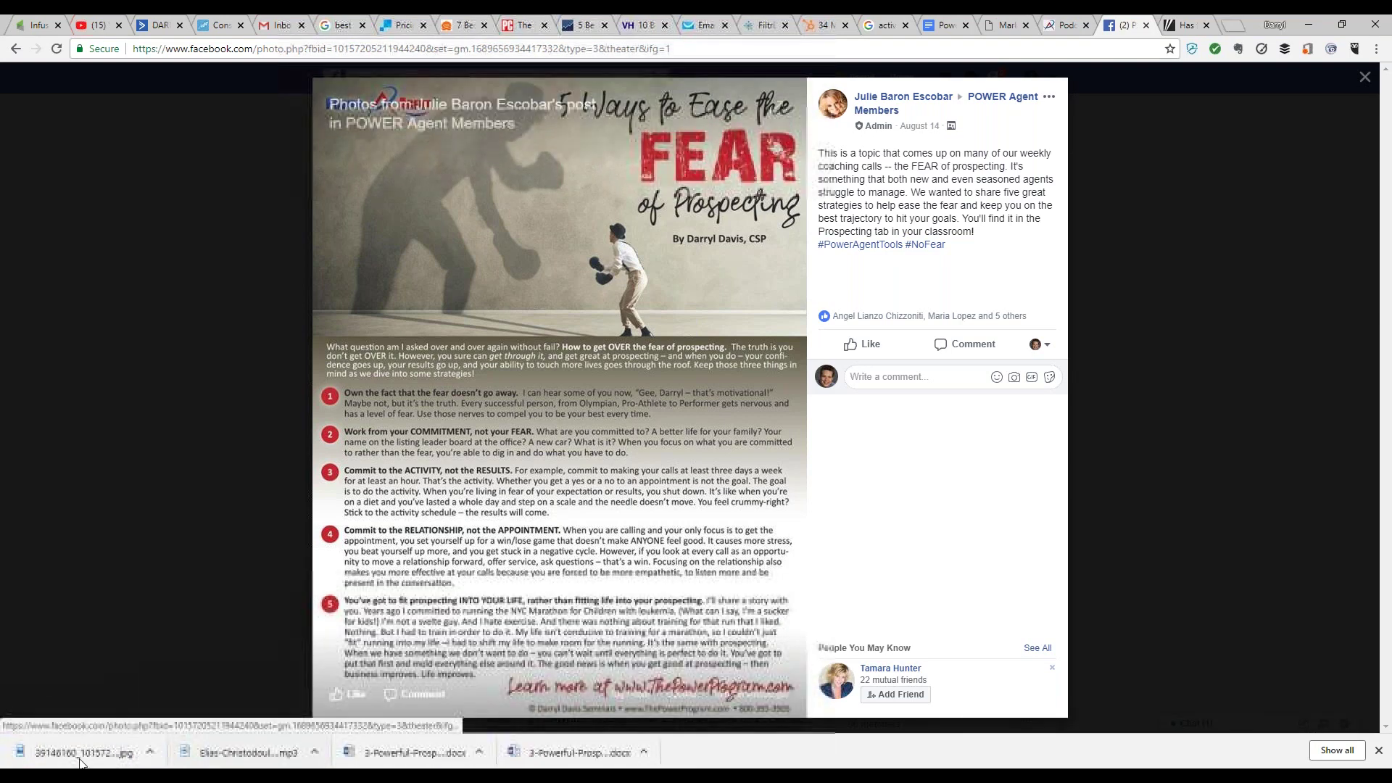
{"action": "left_click", "coordinate": [150, 753]}
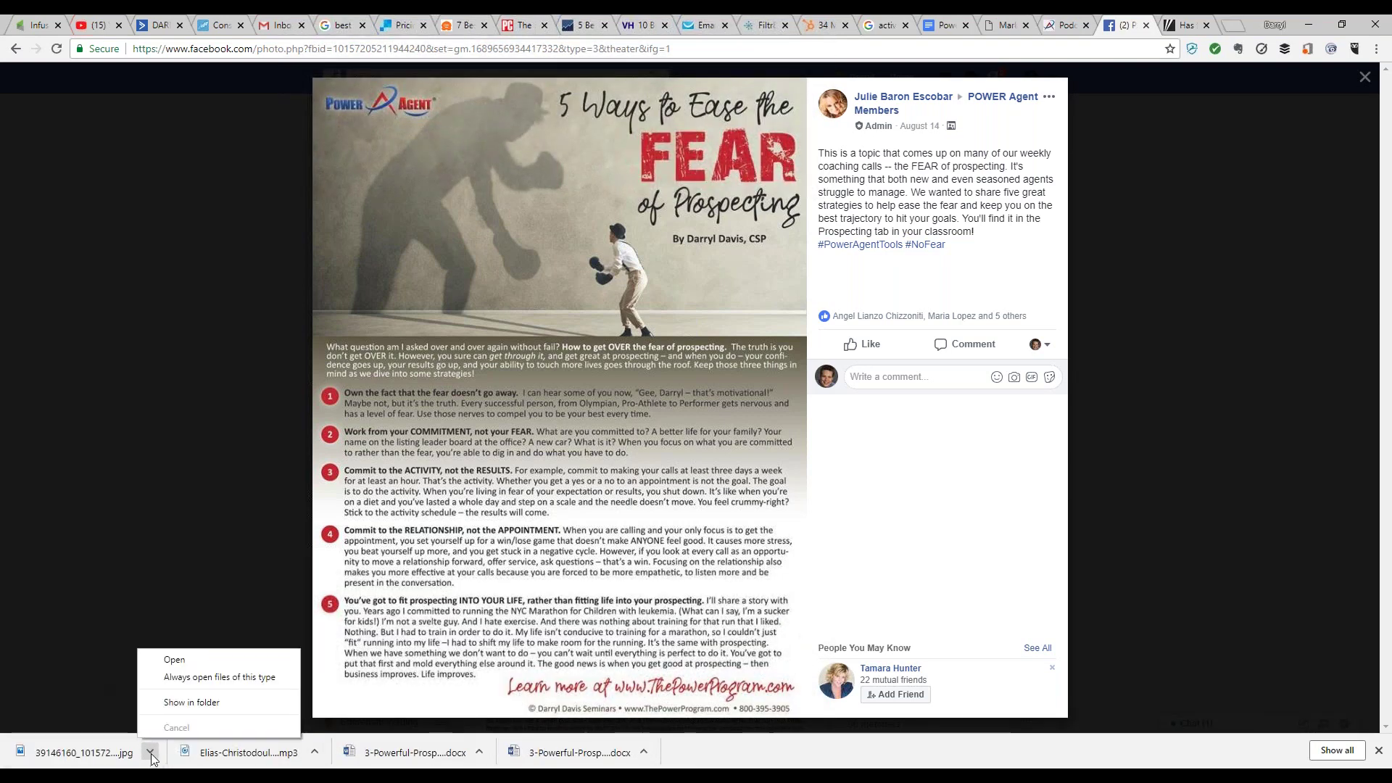
{"action": "left_click", "coordinate": [190, 701]}
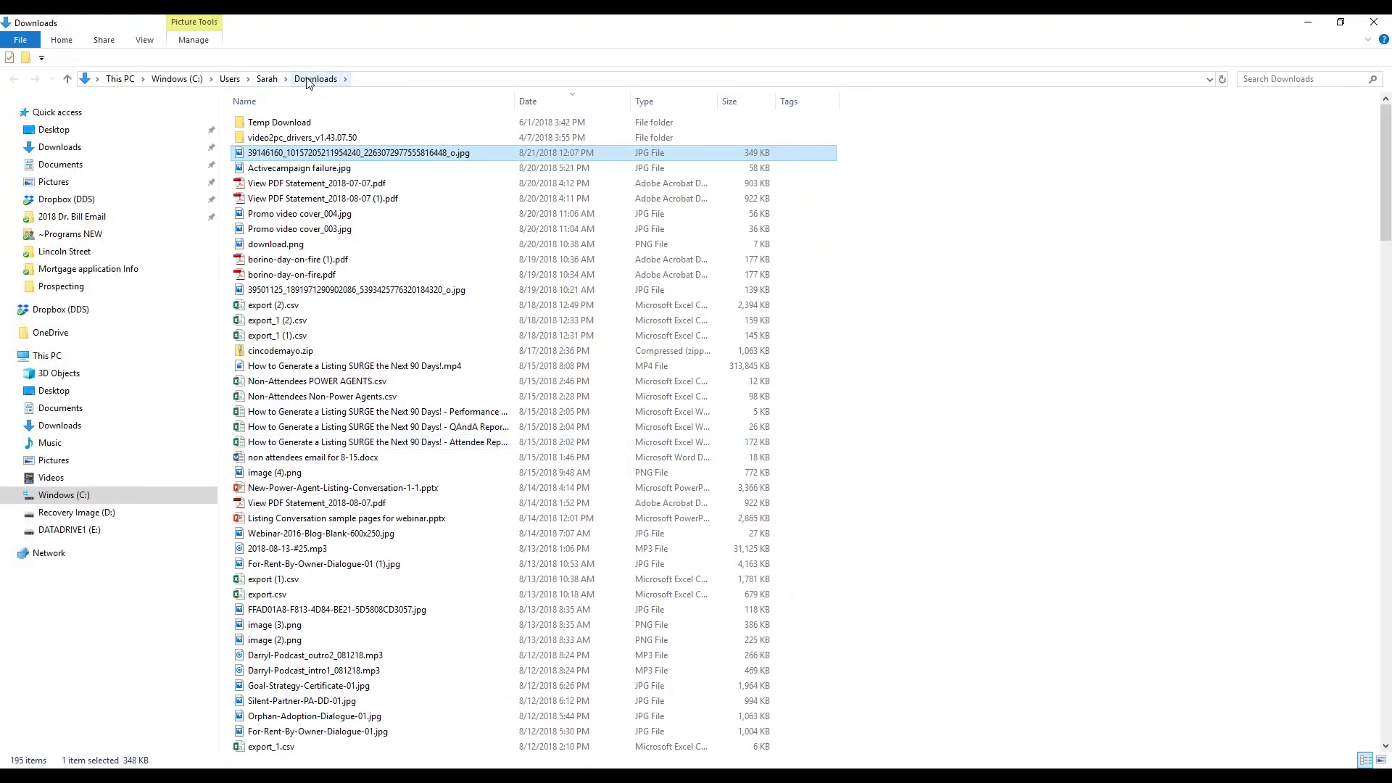
Step: Preview the downloaded jpg, then cut it and paste it into C:\Power Agent Folder
{"action": "double_click", "coordinate": [376, 152]}
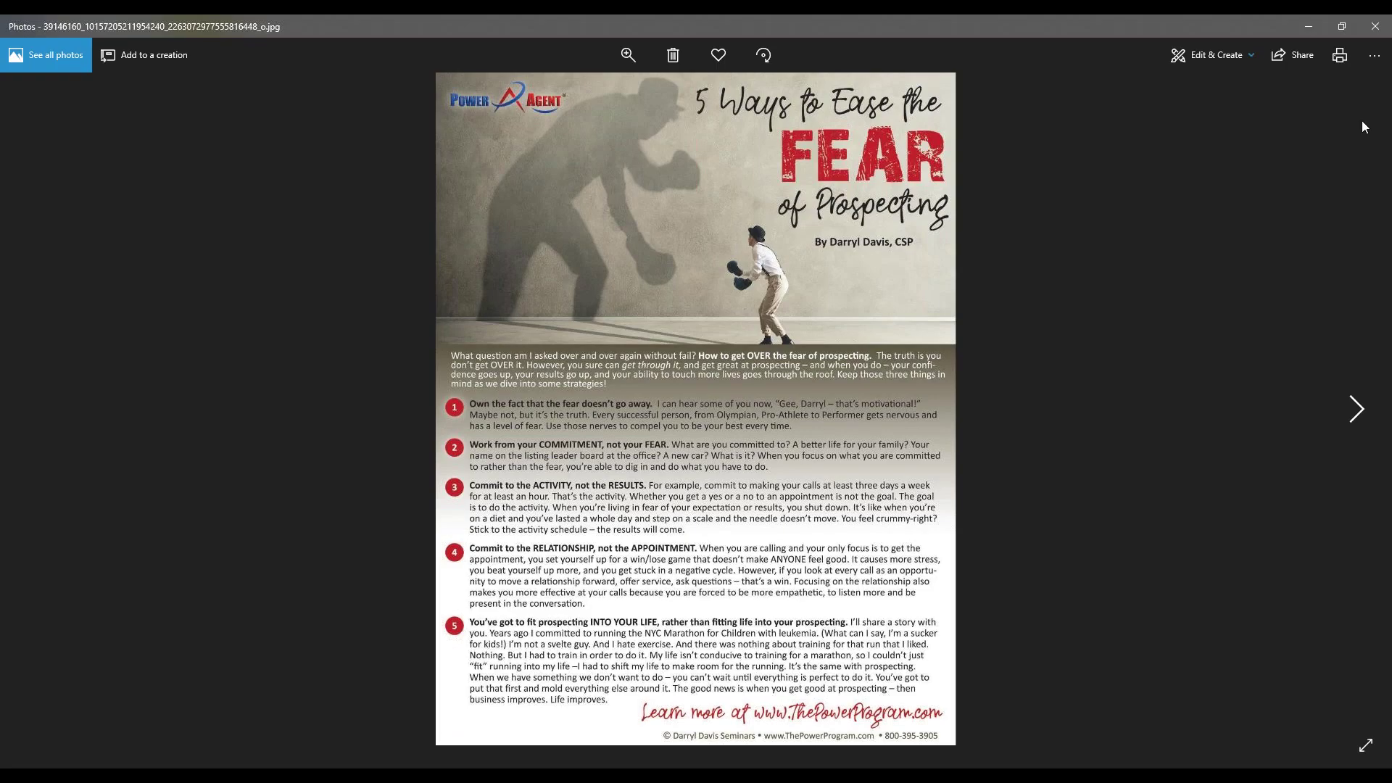
{"action": "left_click", "coordinate": [1375, 29]}
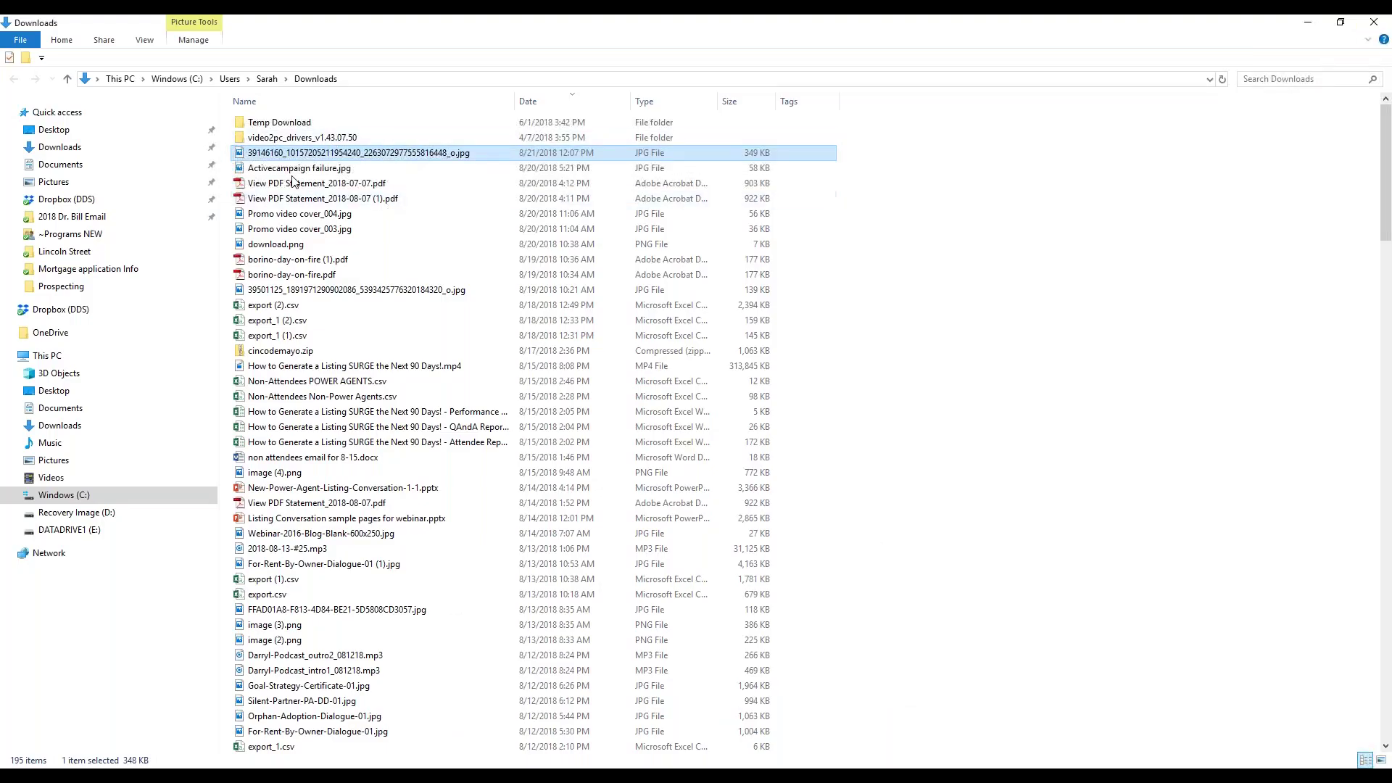
{"action": "left_click", "coordinate": [13, 497]}
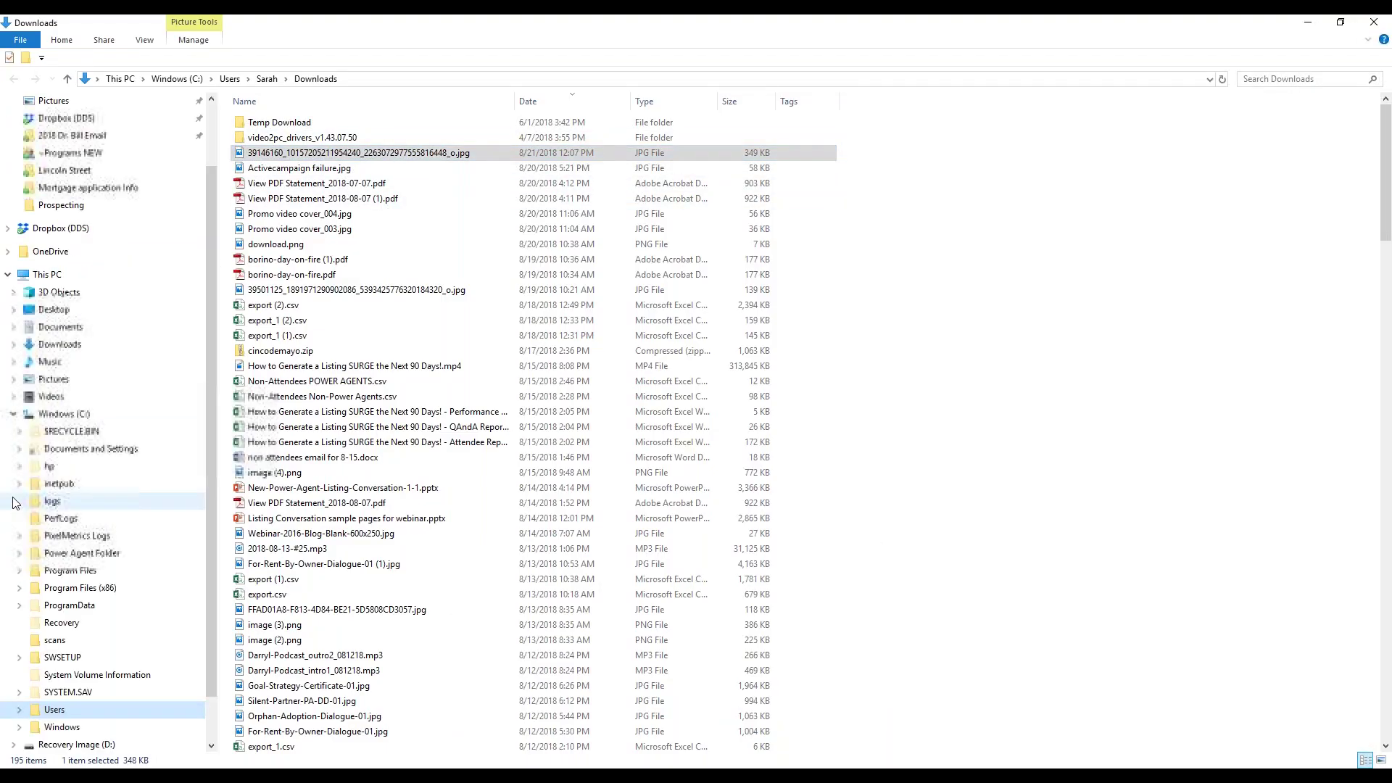
{"action": "right_click", "coordinate": [326, 156]}
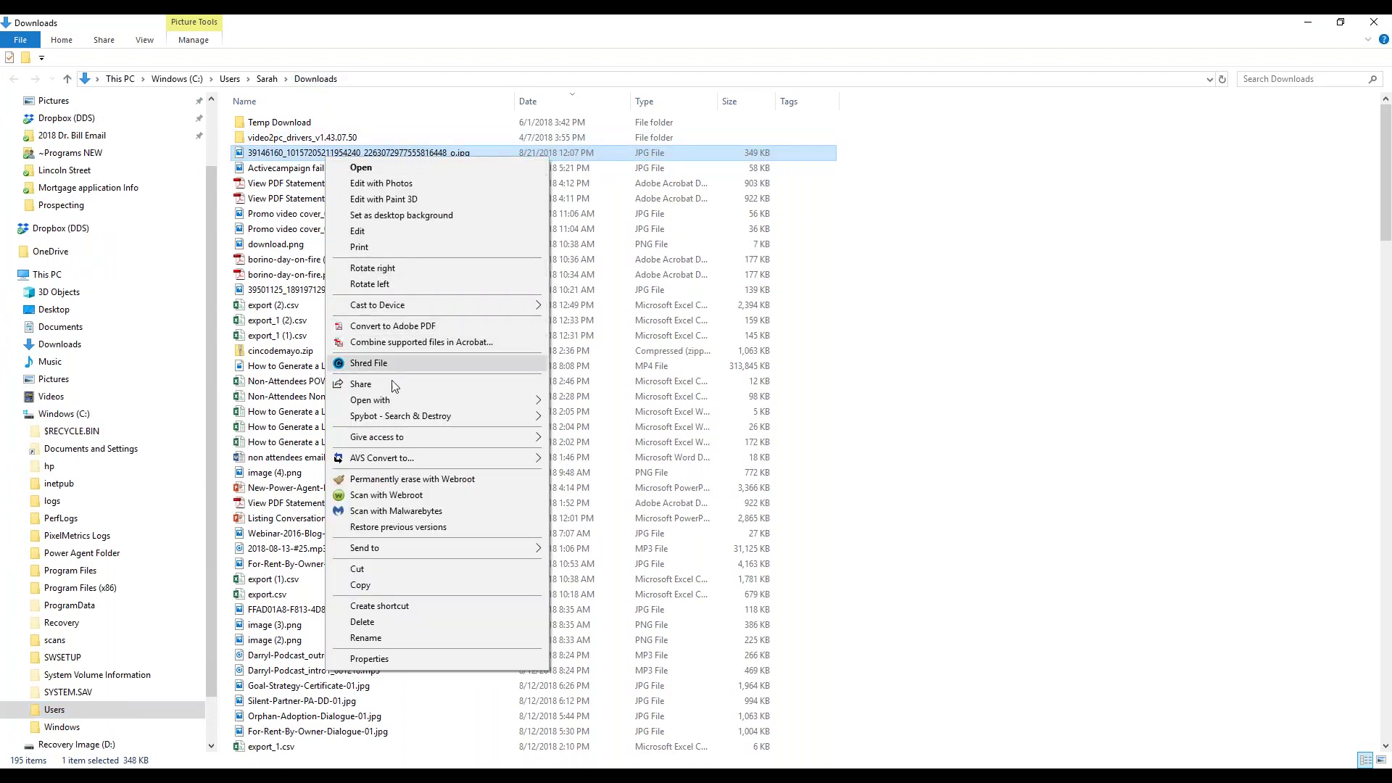
{"action": "left_click", "coordinate": [378, 570]}
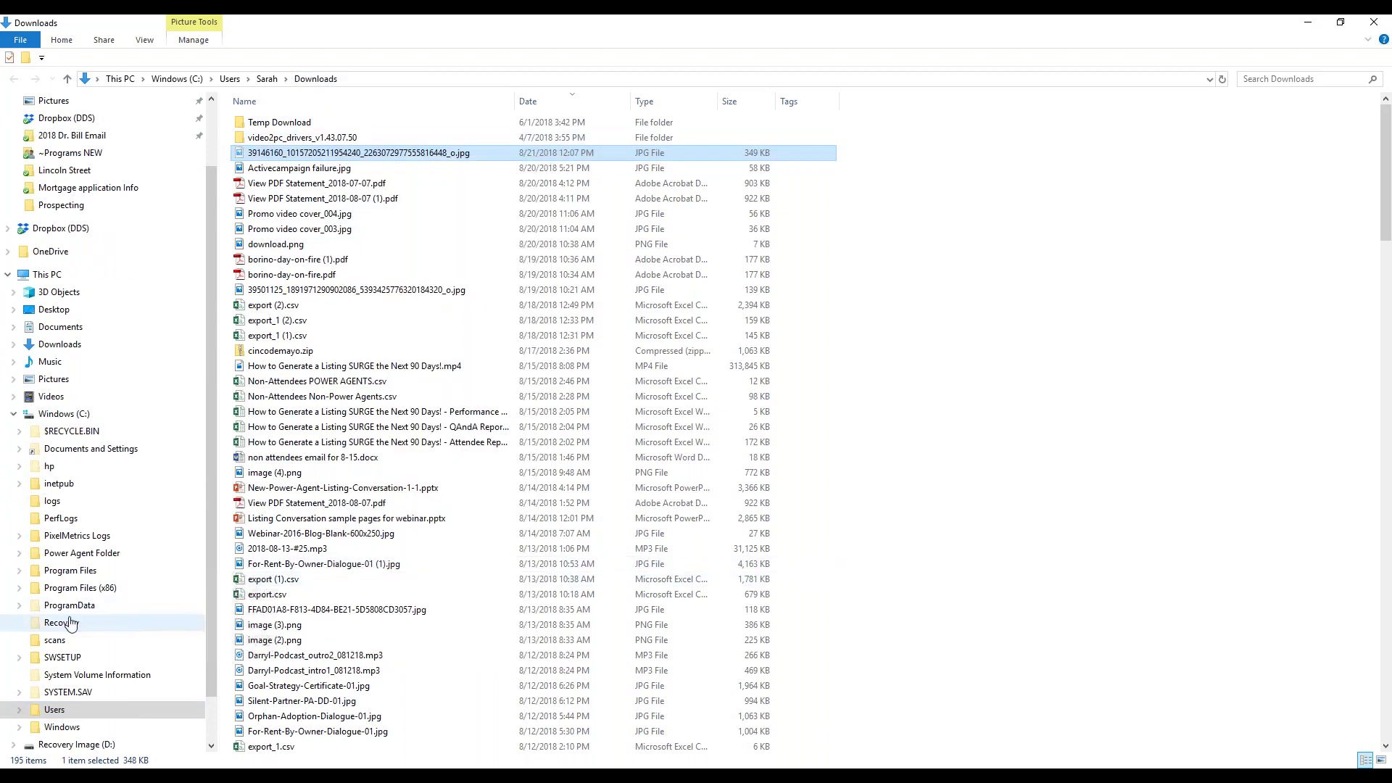
{"action": "left_click", "coordinate": [80, 553]}
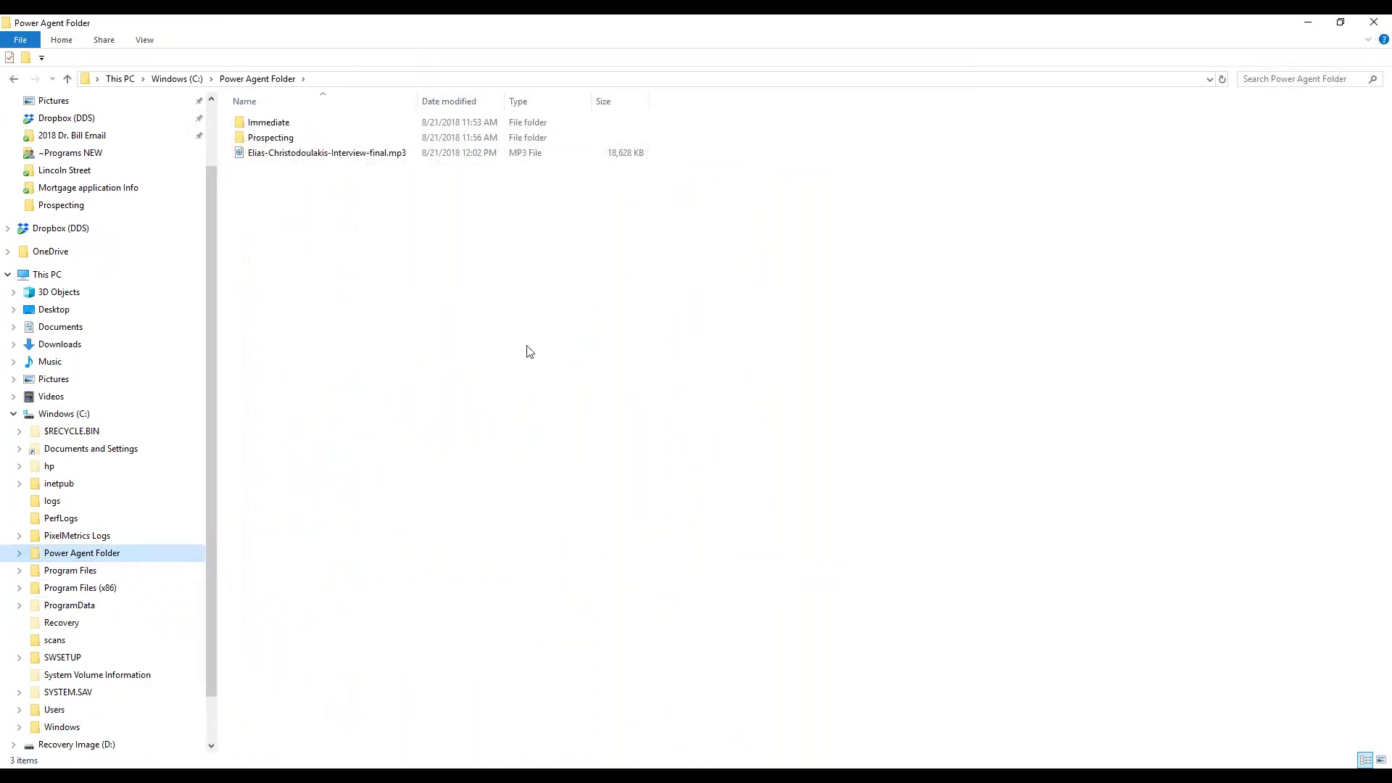
{"action": "right_click", "coordinate": [544, 311]}
{"action": "left_click", "coordinate": [580, 418]}
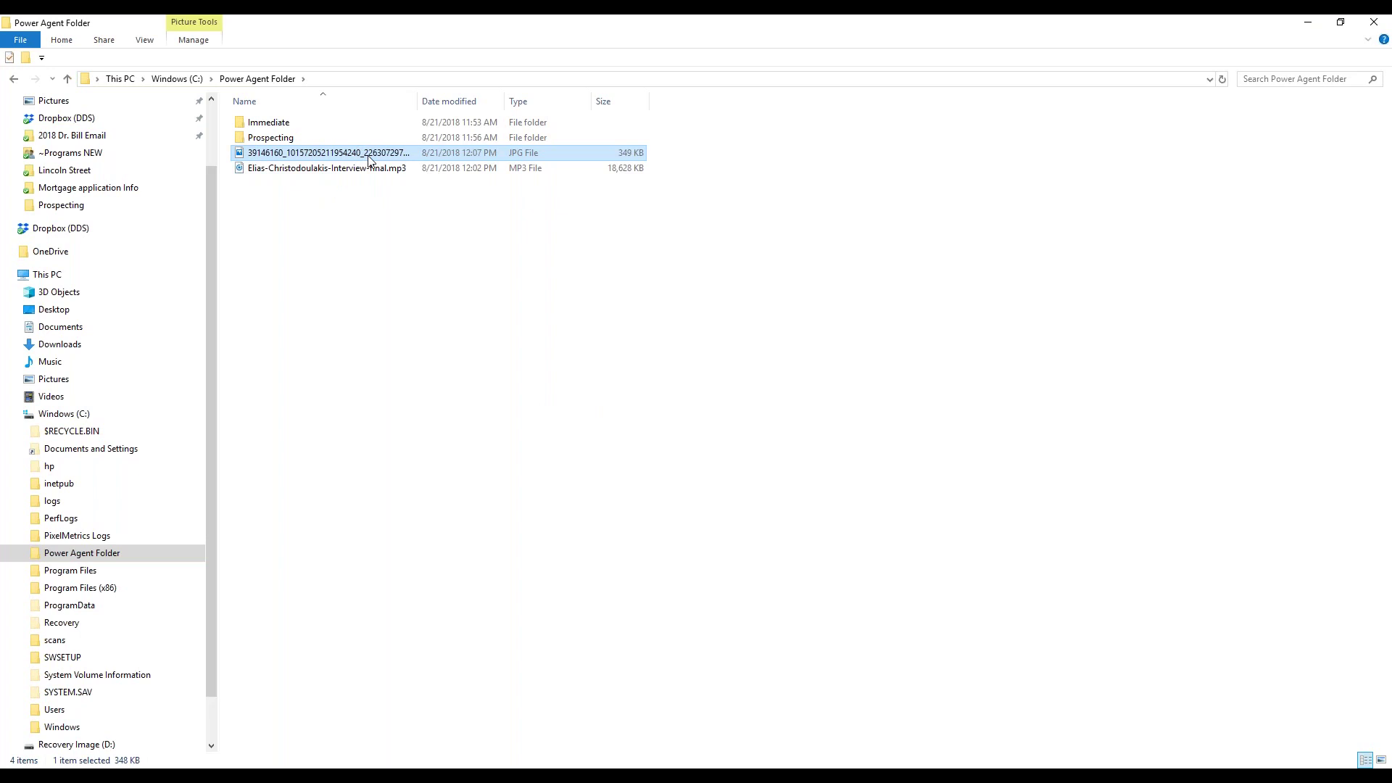
Step: Rename the pasted jpg to Fear Flyer.jpg and open it to check
{"action": "double_click", "coordinate": [418, 101]}
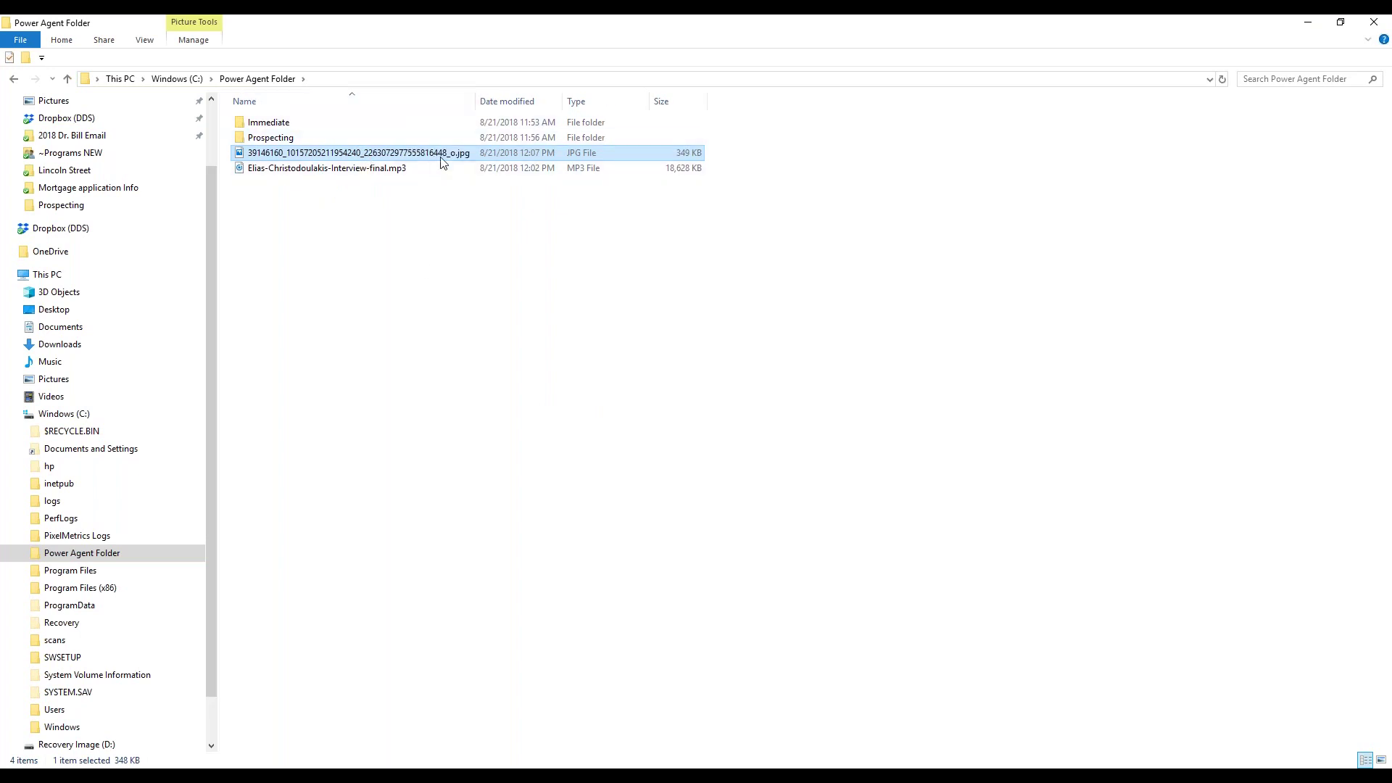
{"action": "key", "text": "F2"}
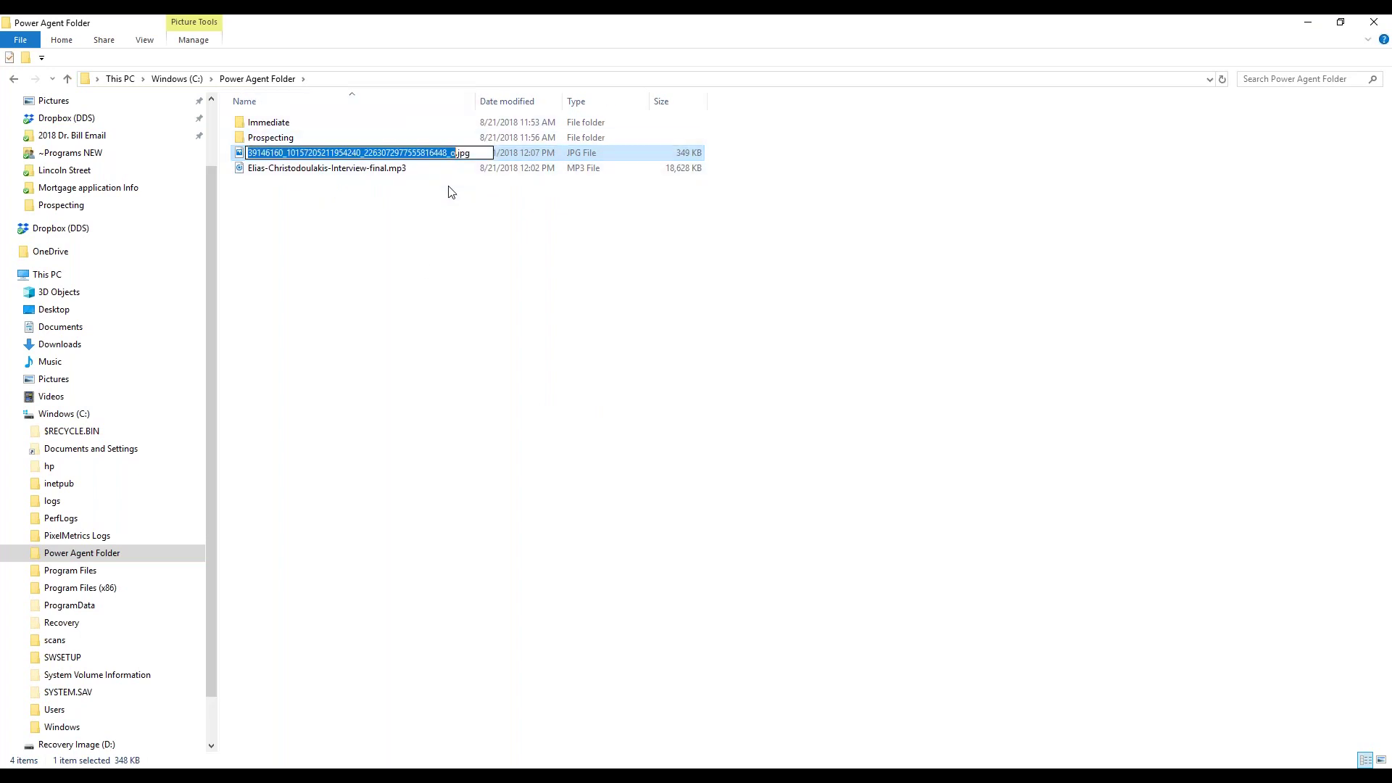
{"action": "type", "text": "Fea"}
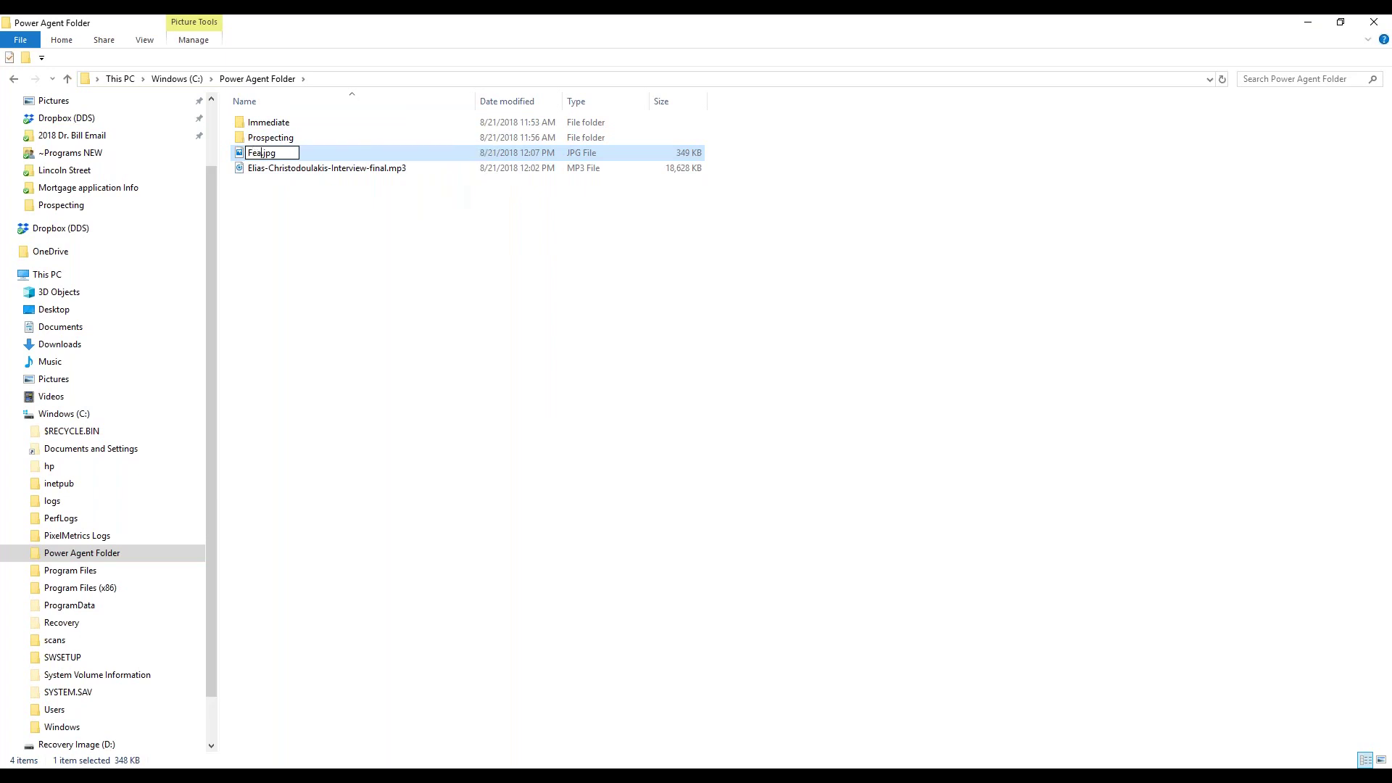
{"action": "type", "text": "r Flyer"}
{"action": "key", "text": "Return"}
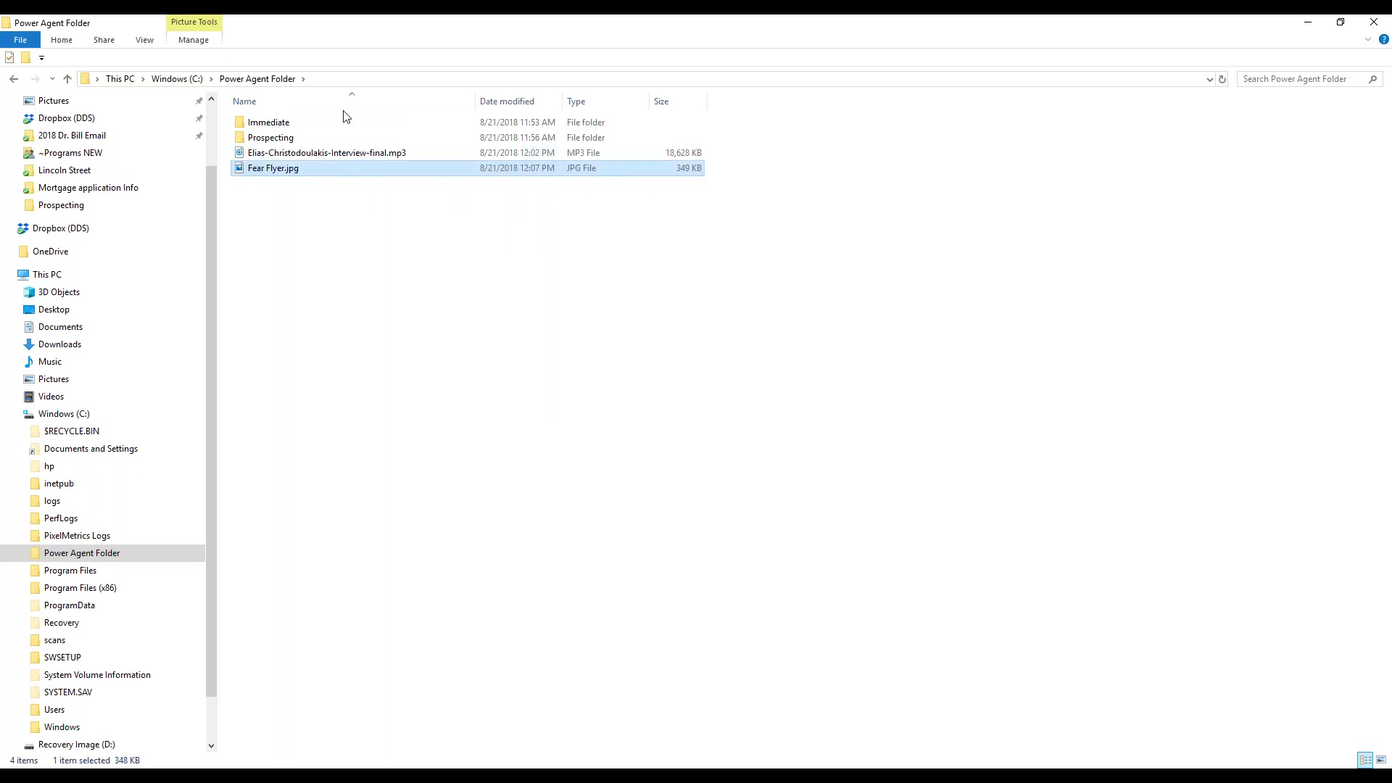
{"action": "double_click", "coordinate": [322, 173]}
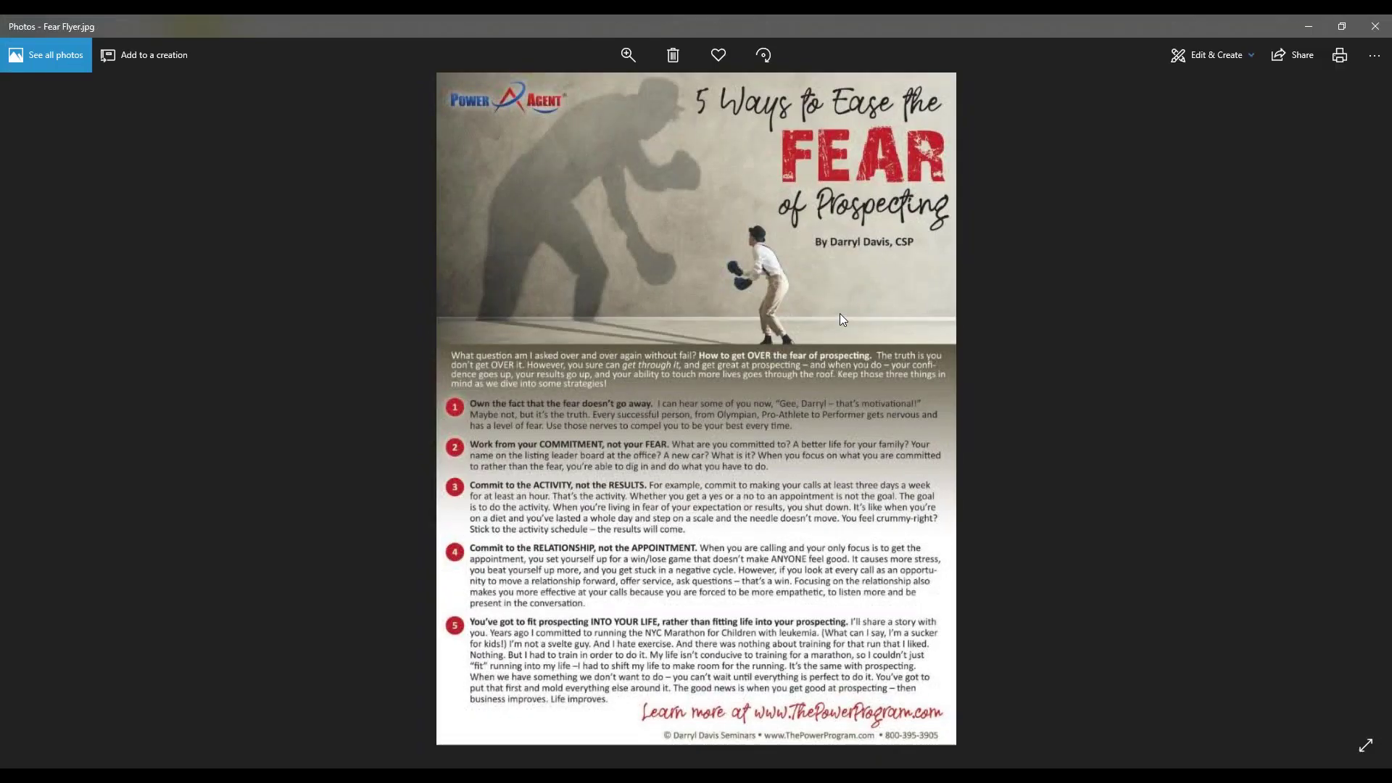
{"action": "key", "text": "alt+Tab"}
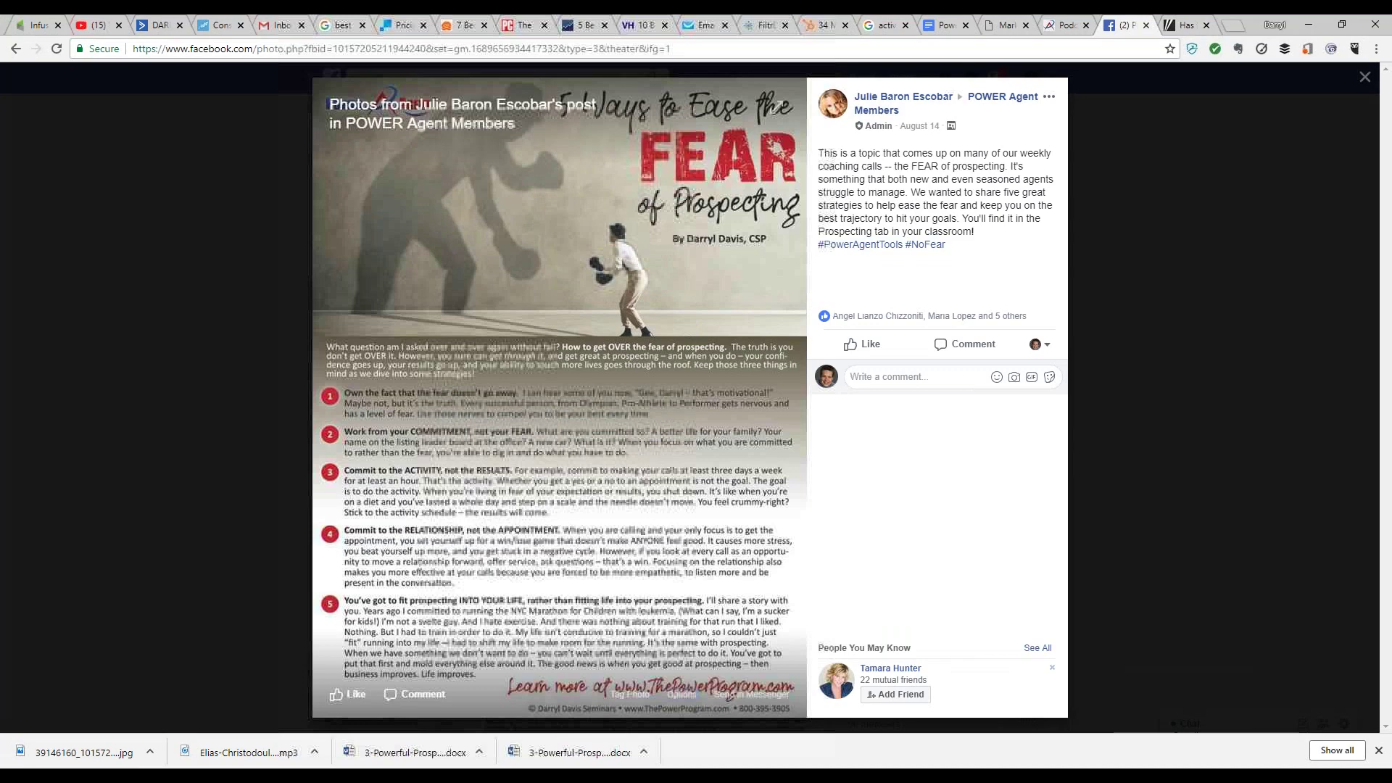
Step: Reopen the flyer in the photo viewer and start, then cancel, a Save image as
{"action": "left_click", "coordinate": [1139, 278]}
{"action": "right_click", "coordinate": [682, 395]}
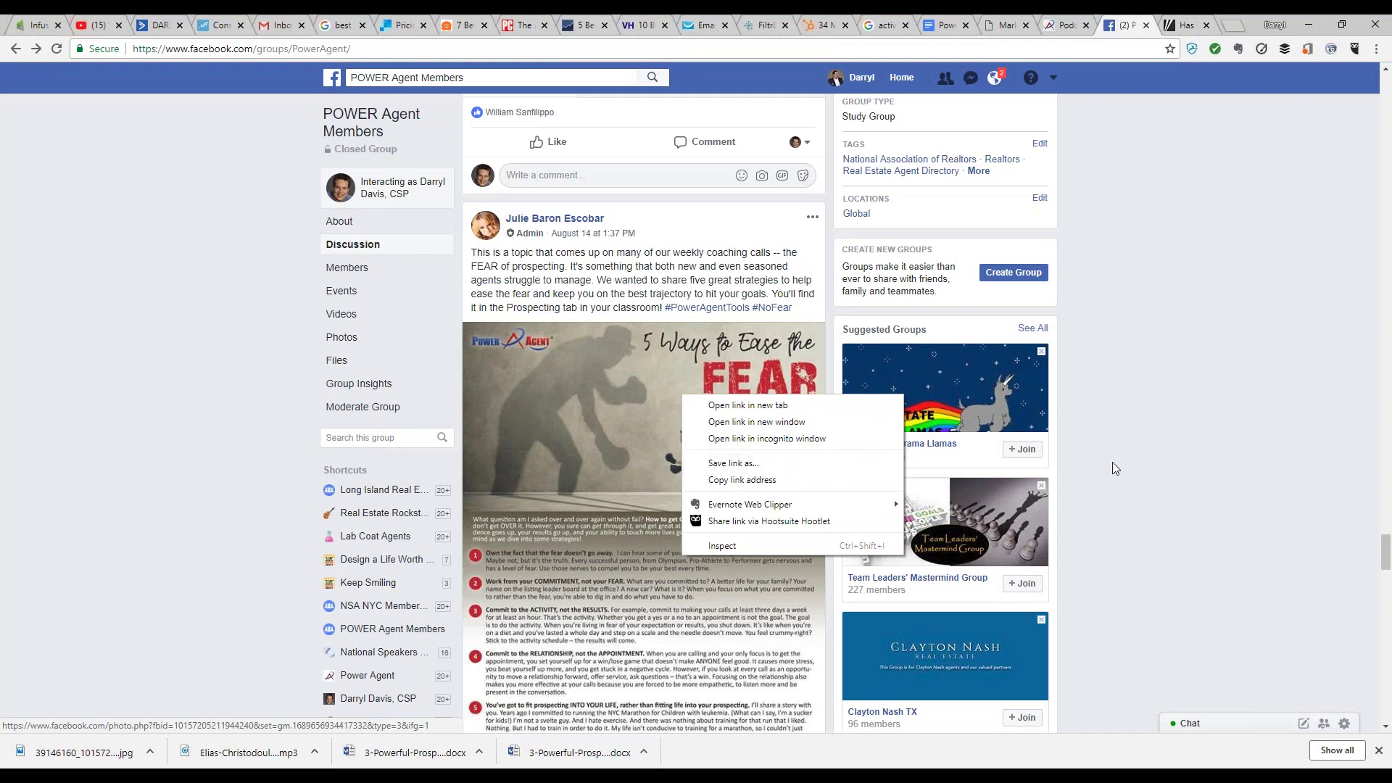
{"action": "left_click", "coordinate": [681, 459]}
{"action": "left_click", "coordinate": [676, 451]}
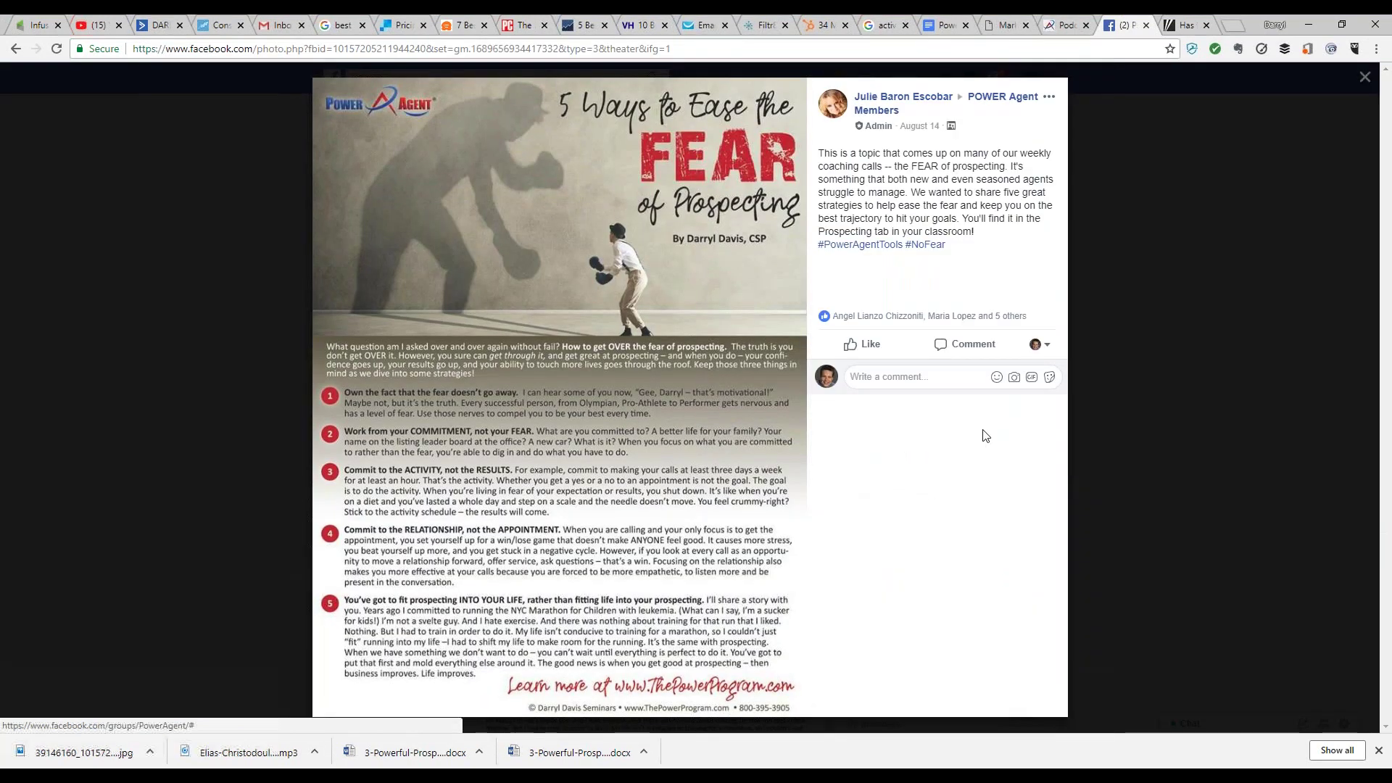
{"action": "right_click", "coordinate": [658, 352]}
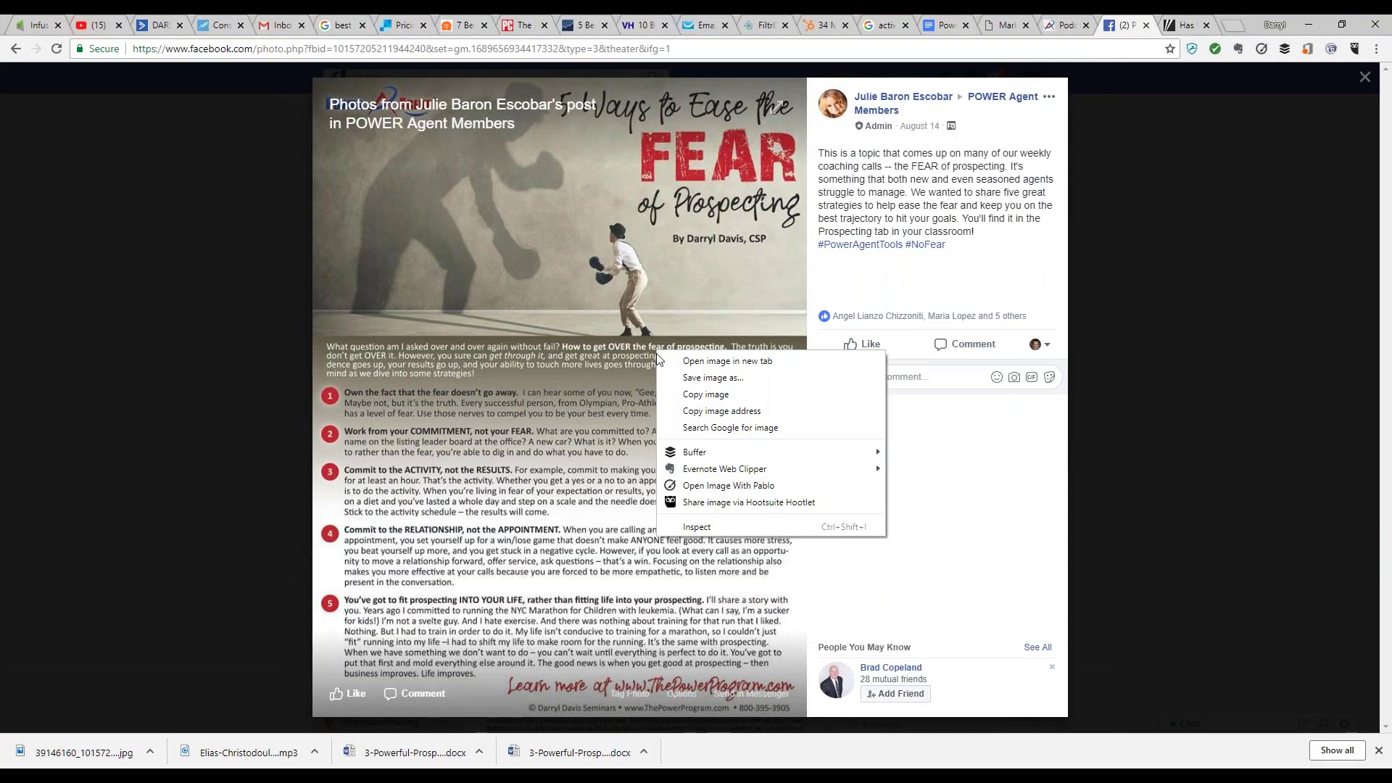
{"action": "left_click", "coordinate": [751, 378]}
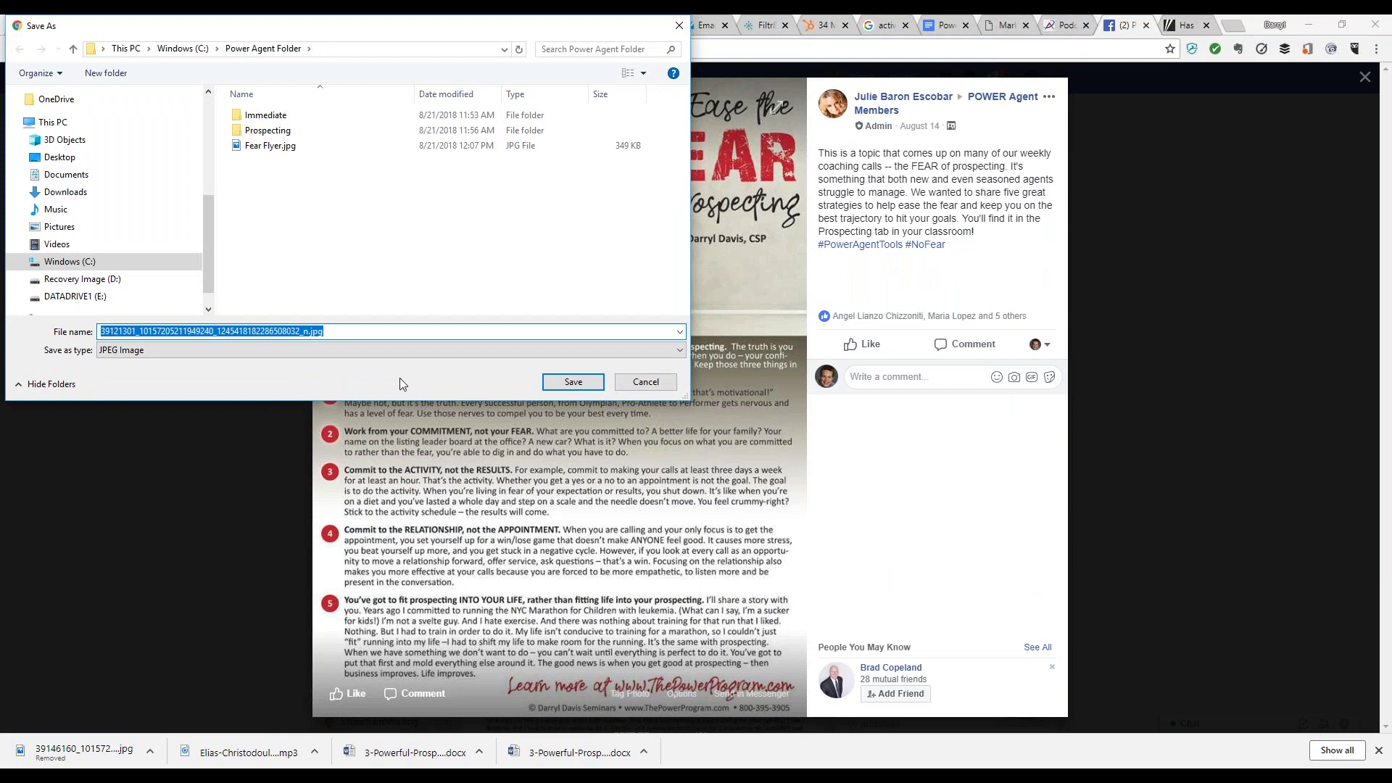
{"action": "left_click", "coordinate": [645, 381]}
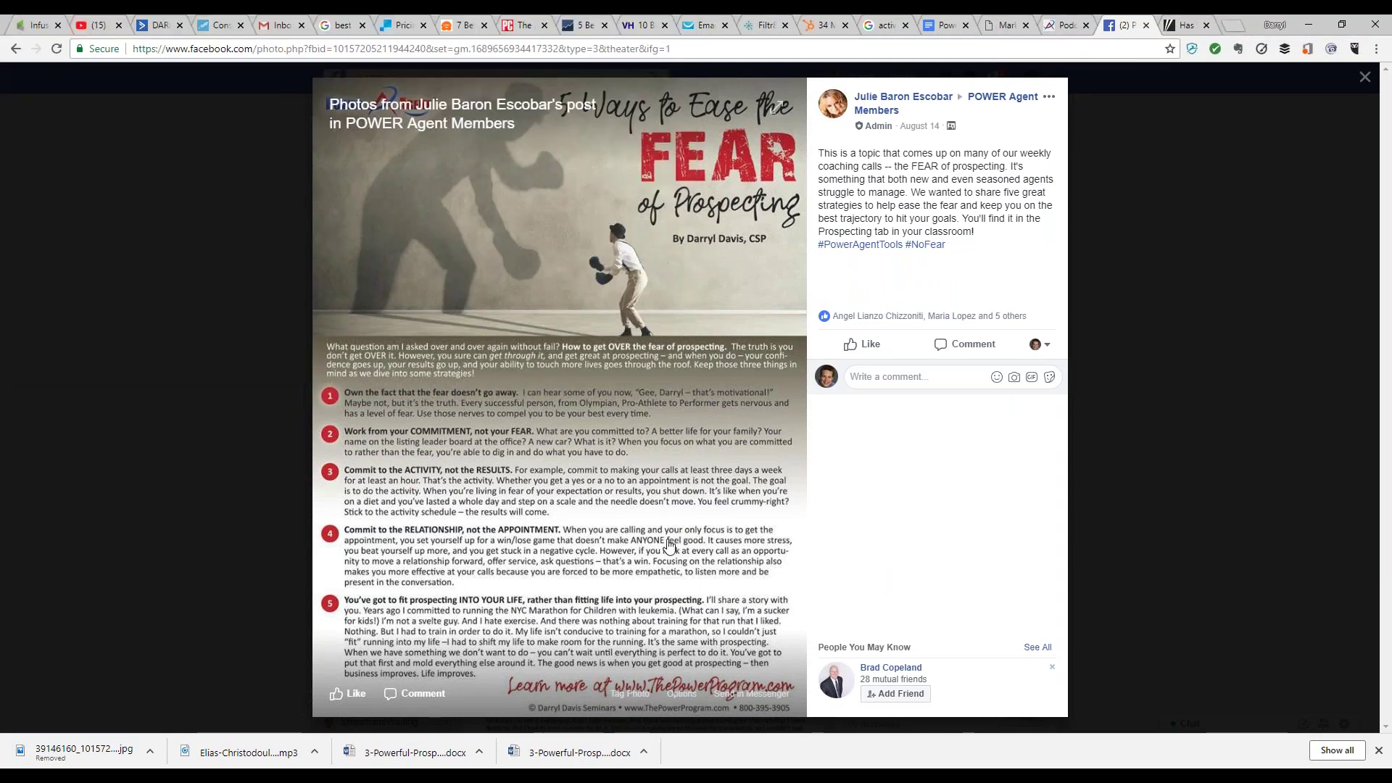
Step: Save the infographic image as Fear.jpg in the Power Agent Folder
{"action": "left_click", "coordinate": [683, 695]}
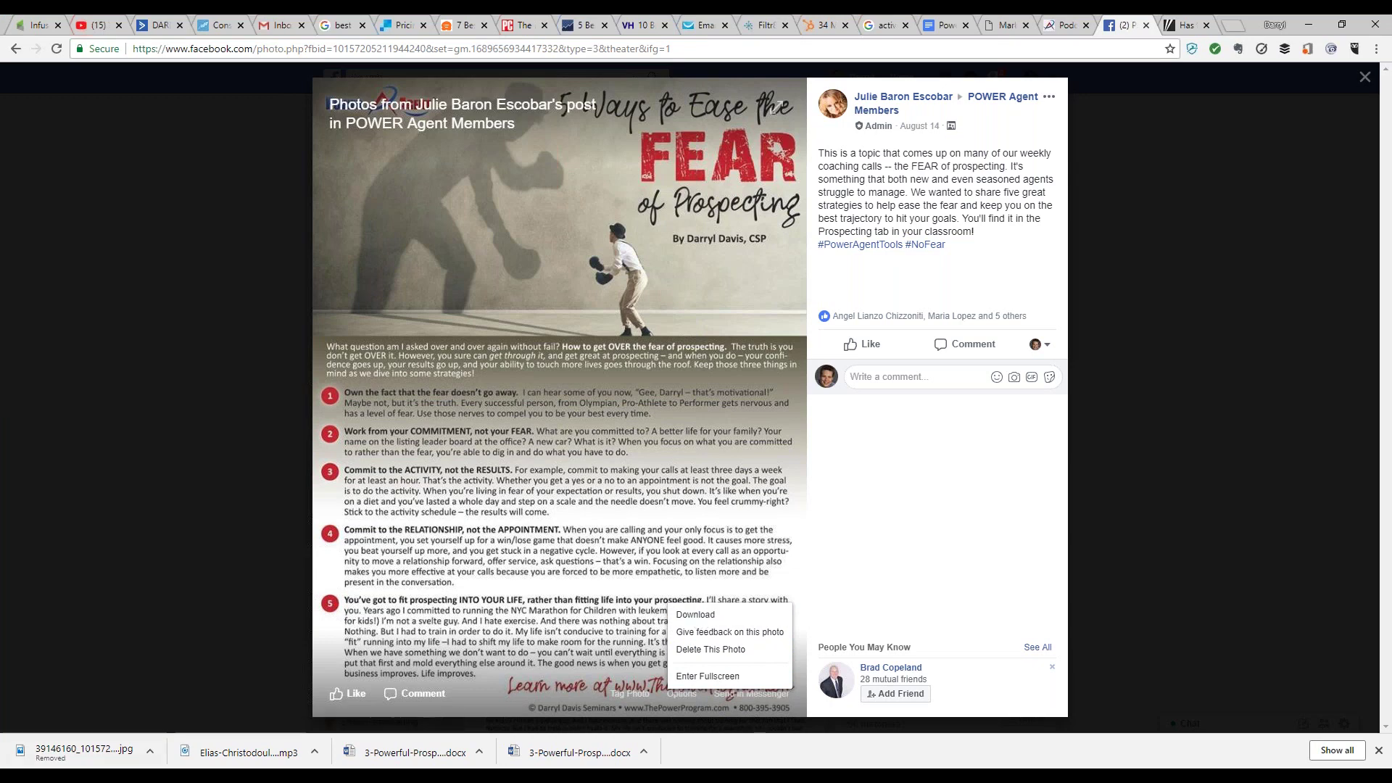
{"action": "left_click_drag", "start_coordinate": [576, 469], "coordinate": [803, 651]}
{"action": "right_click", "coordinate": [574, 466]}
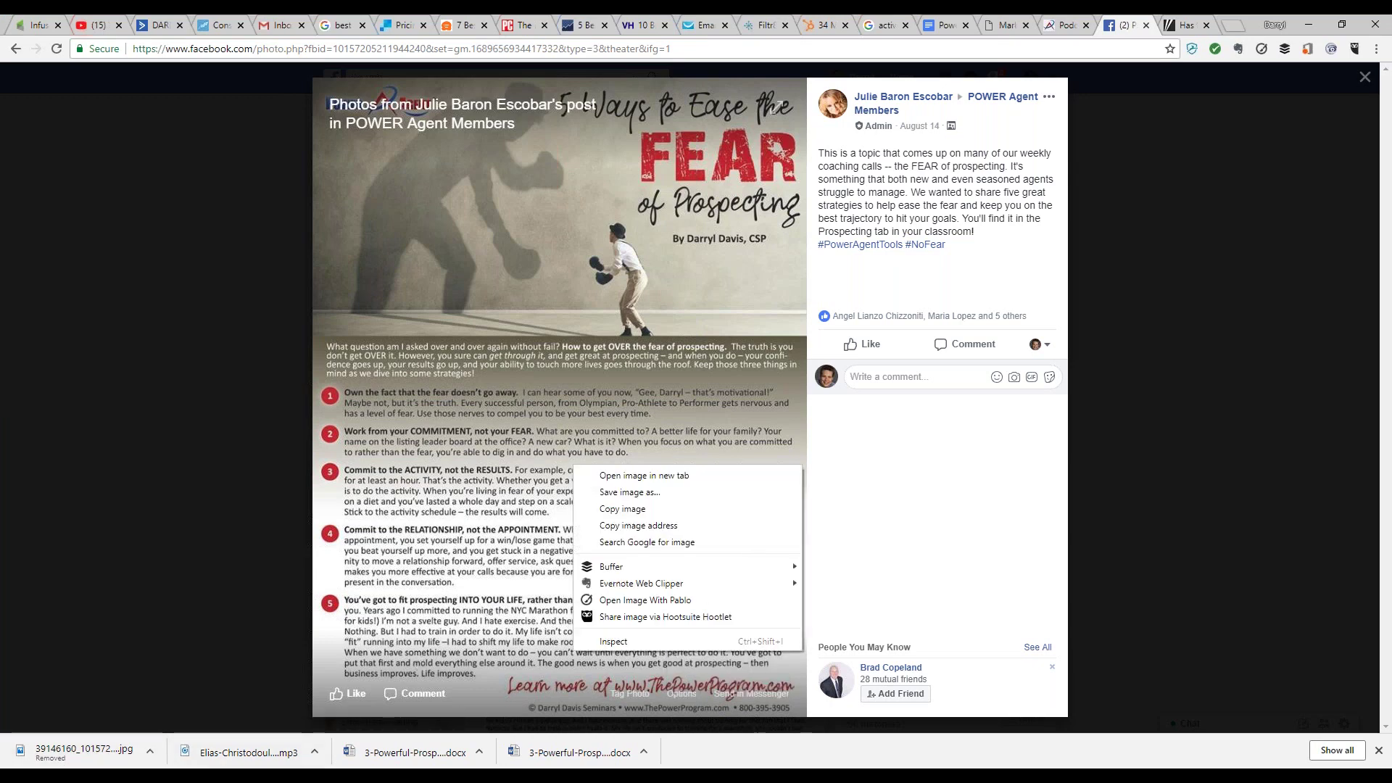
{"action": "left_click", "coordinate": [674, 493]}
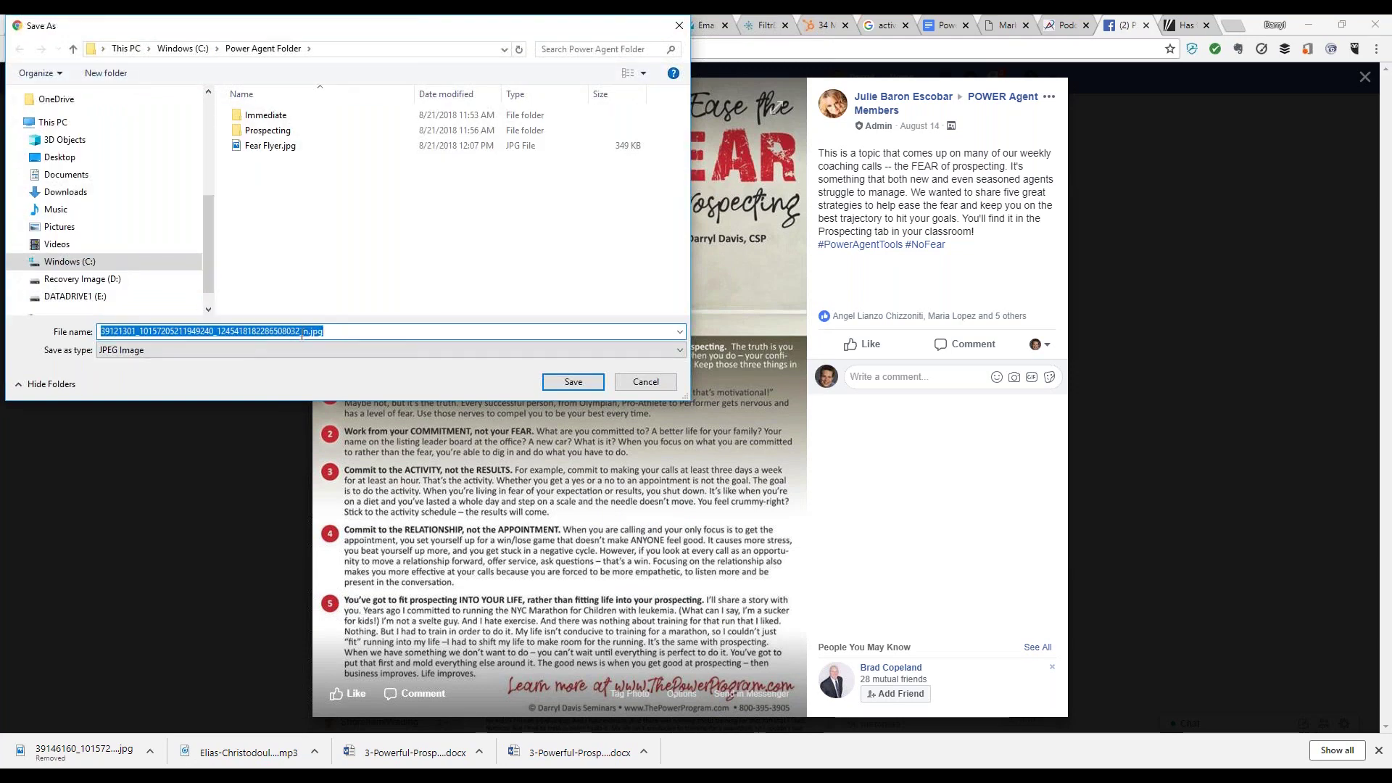
{"action": "left_click", "coordinate": [308, 331]}
{"action": "key", "text": "shift+Home"}
{"action": "type", "text": "F"}
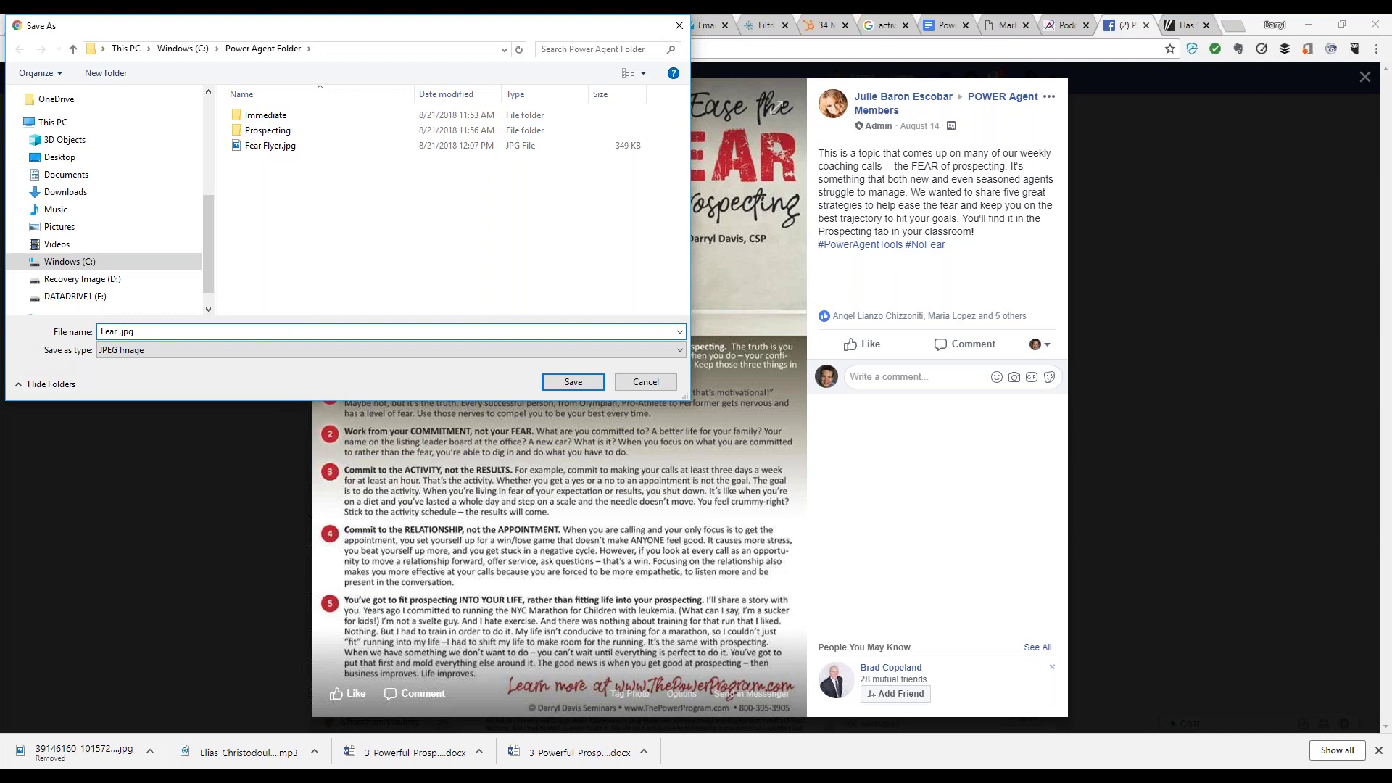
{"action": "left_click", "coordinate": [572, 381]}
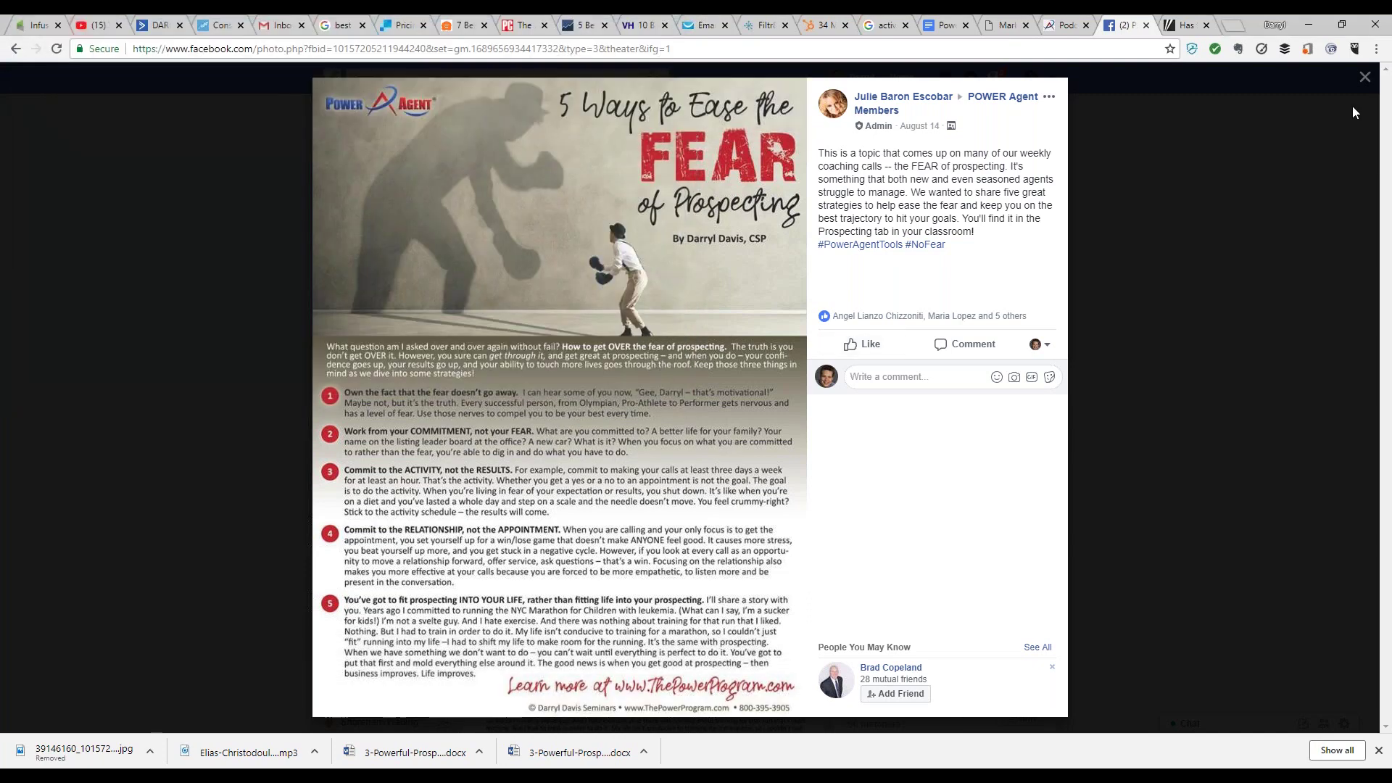
Step: Open the Listing Surge Strategy post's article in a new tab
{"action": "left_click", "coordinate": [1362, 80]}
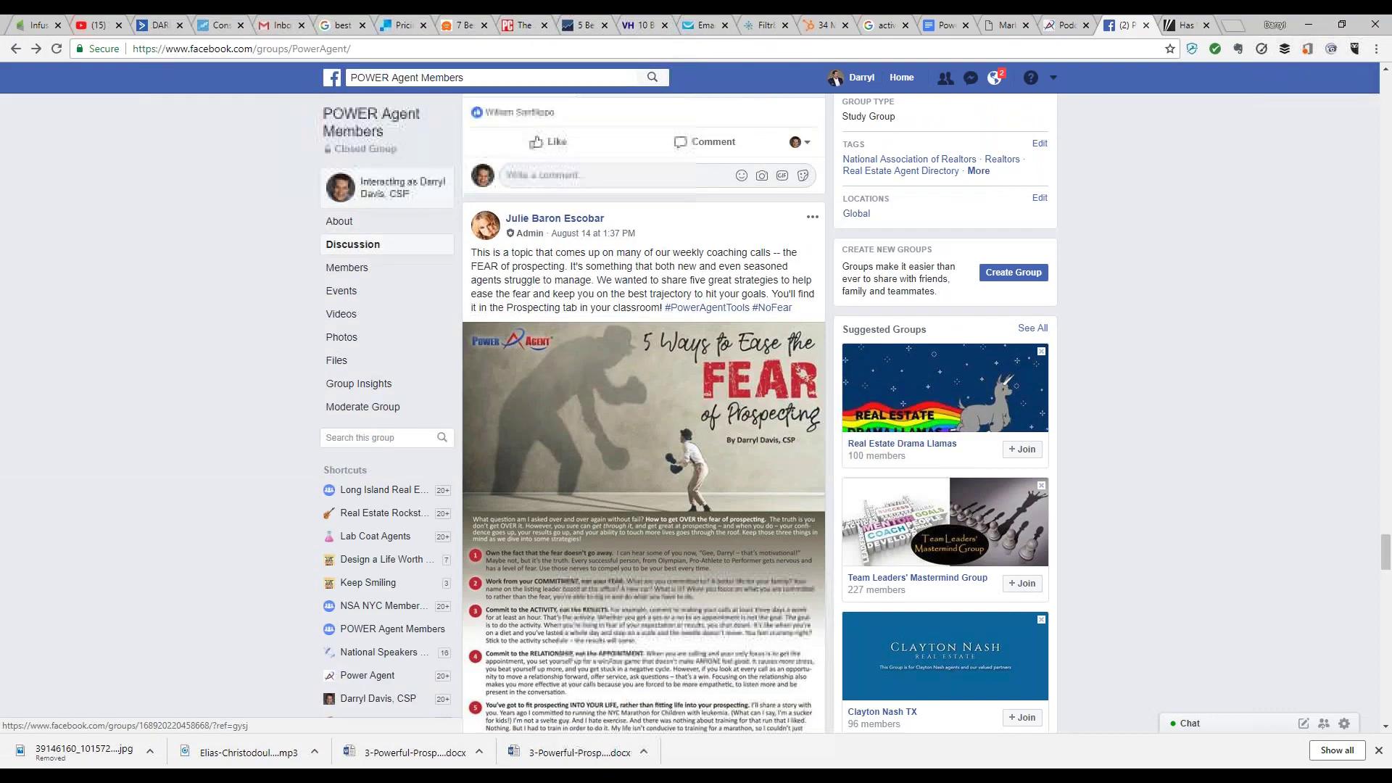
{"action": "scroll", "coordinate": [685, 436], "scroll_direction": "down", "scroll_amount": 15}
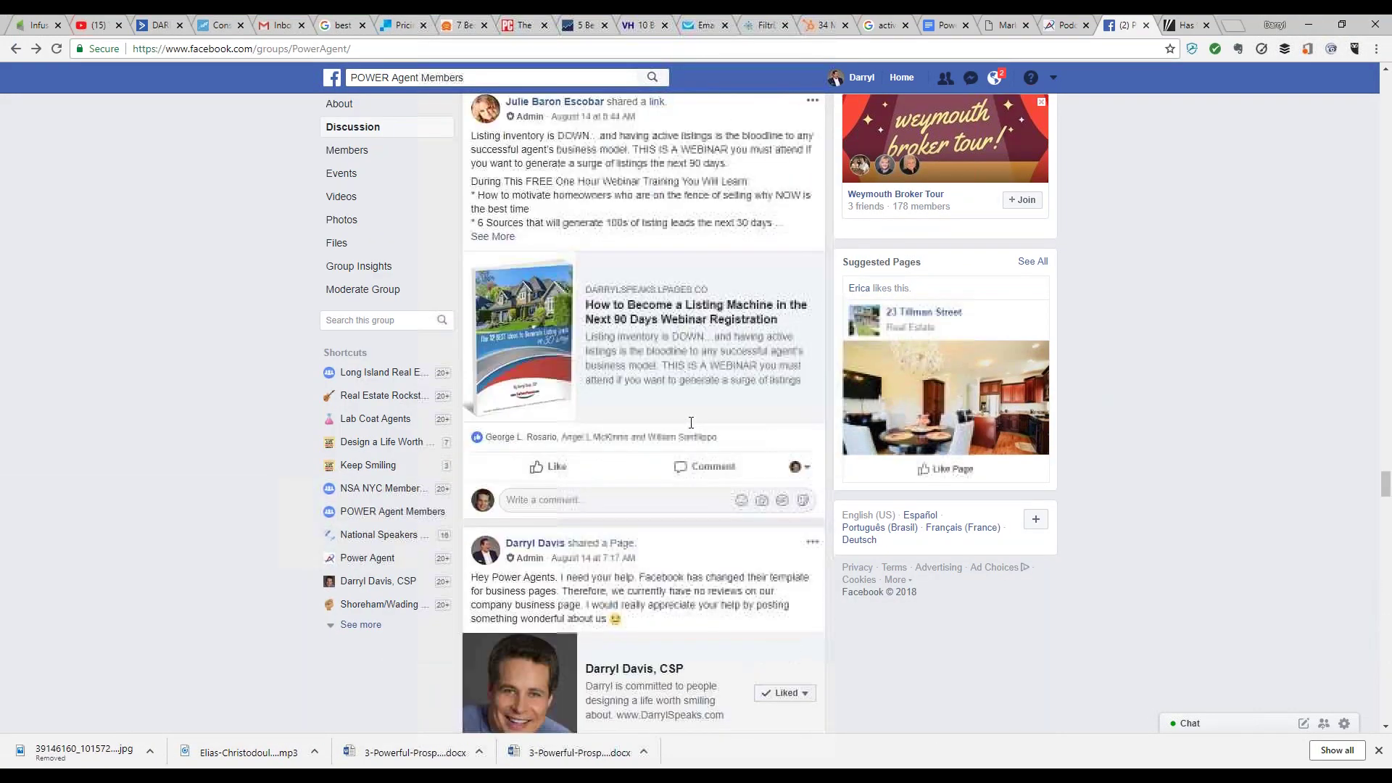
{"action": "scroll", "coordinate": [689, 427], "scroll_direction": "up", "scroll_amount": 3}
{"action": "scroll", "coordinate": [690, 421], "scroll_direction": "up", "scroll_amount": 4}
{"action": "right_click", "coordinate": [623, 375]}
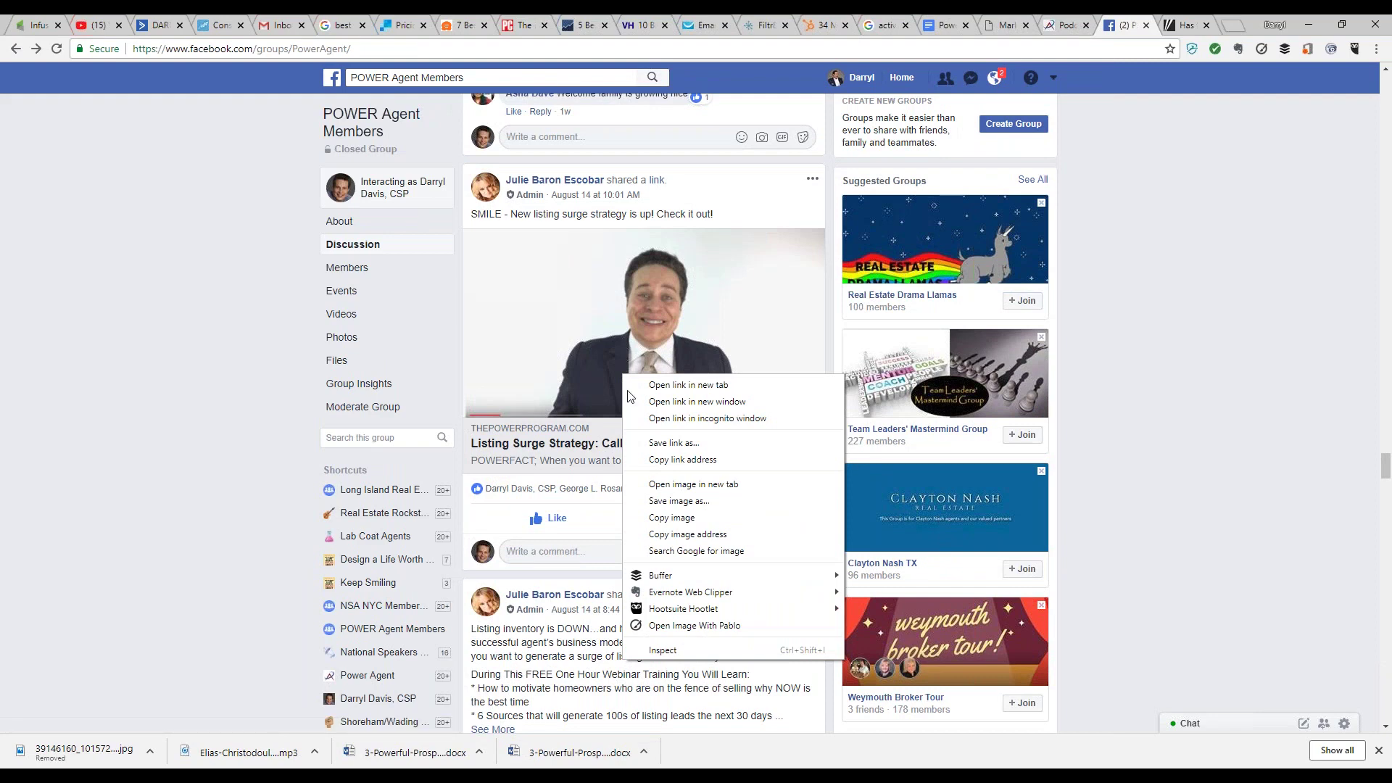
{"action": "left_click", "coordinate": [579, 308]}
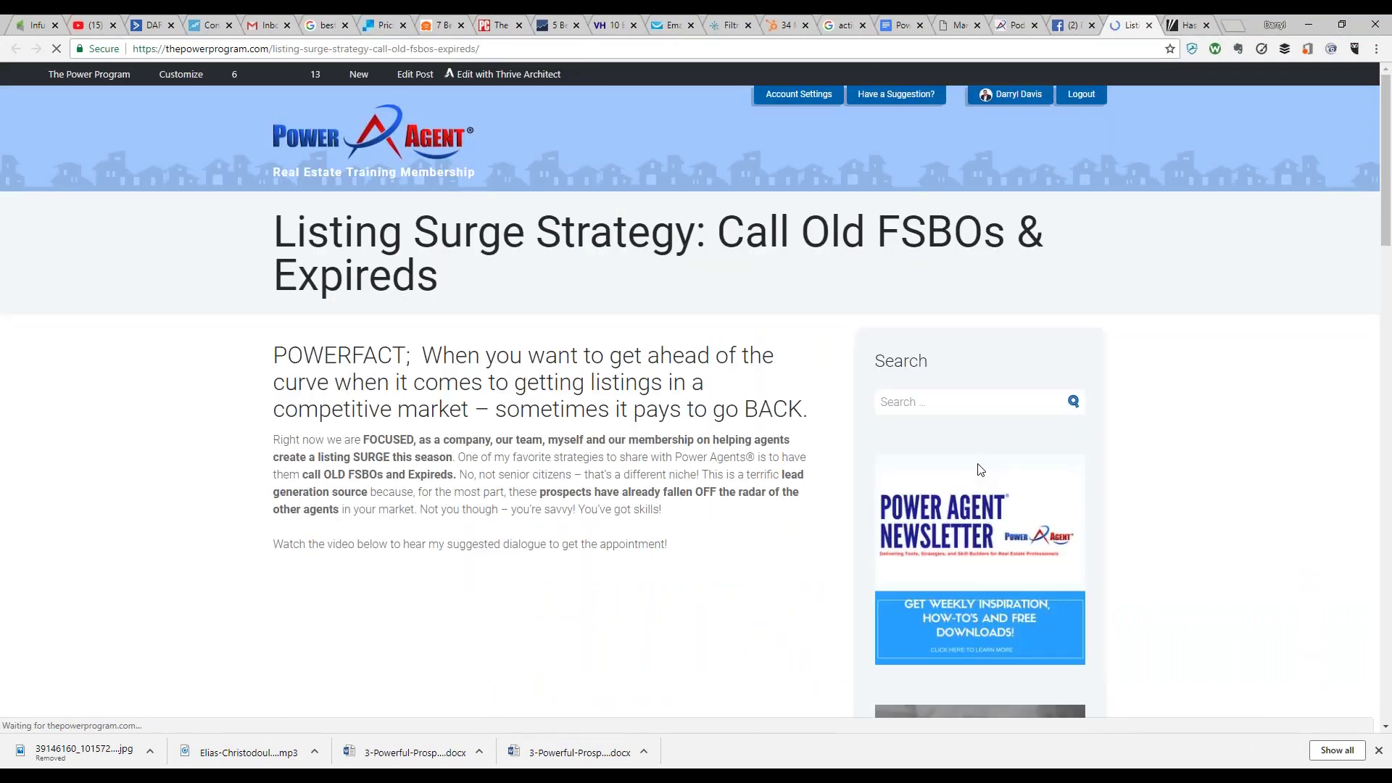
Step: Read through the article, close the Fox Business tab, and return to the Facebook group
{"action": "scroll", "coordinate": [633, 500], "scroll_direction": "down", "scroll_amount": 5}
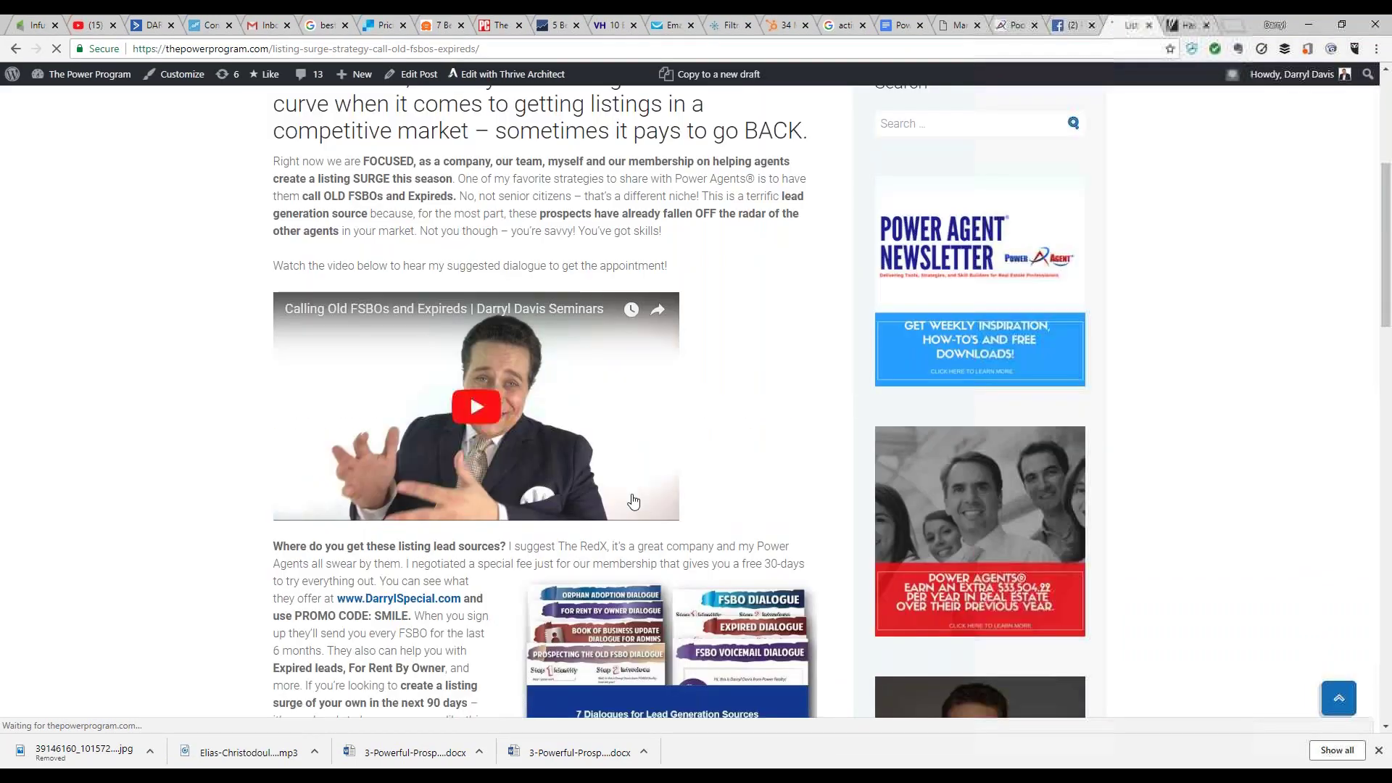
{"action": "scroll", "coordinate": [633, 500], "scroll_direction": "down", "scroll_amount": 3}
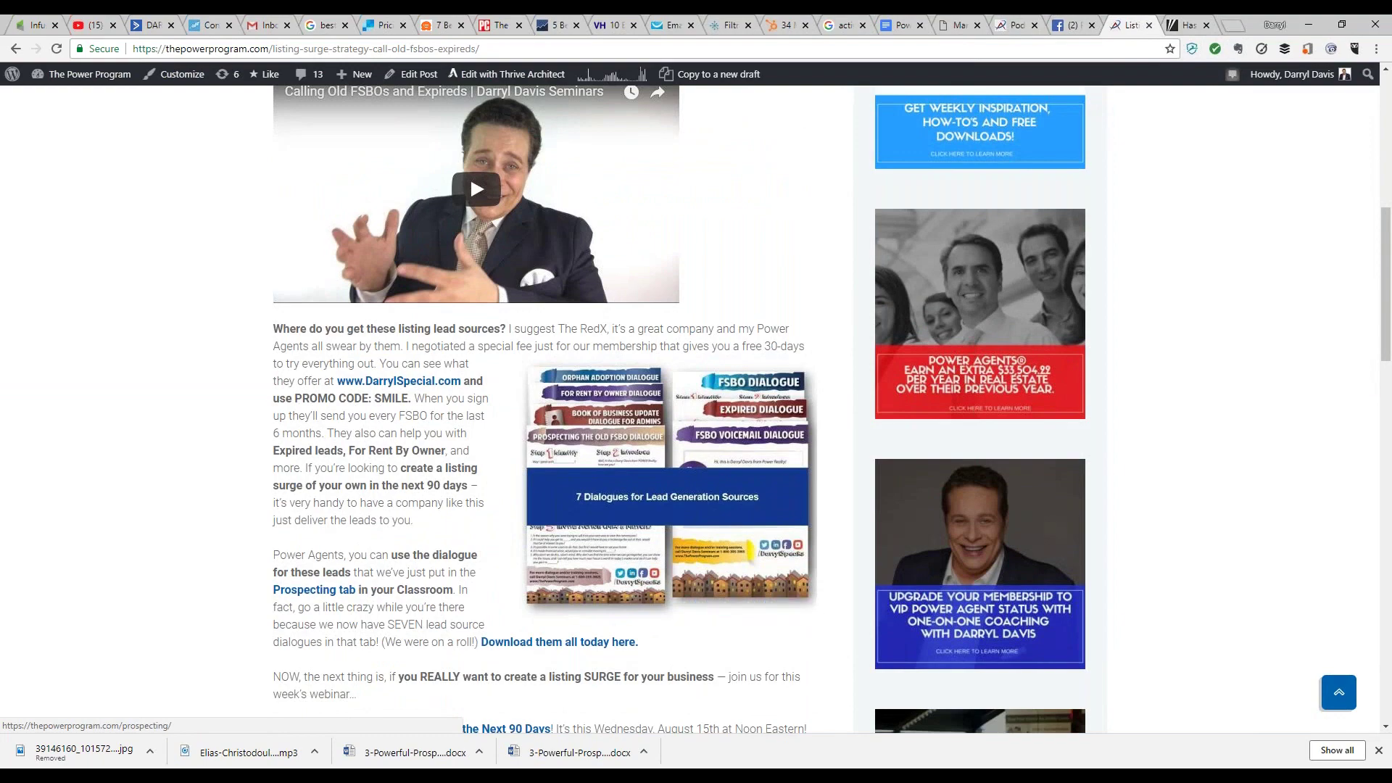
{"action": "scroll", "coordinate": [812, 614], "scroll_direction": "up", "scroll_amount": 8}
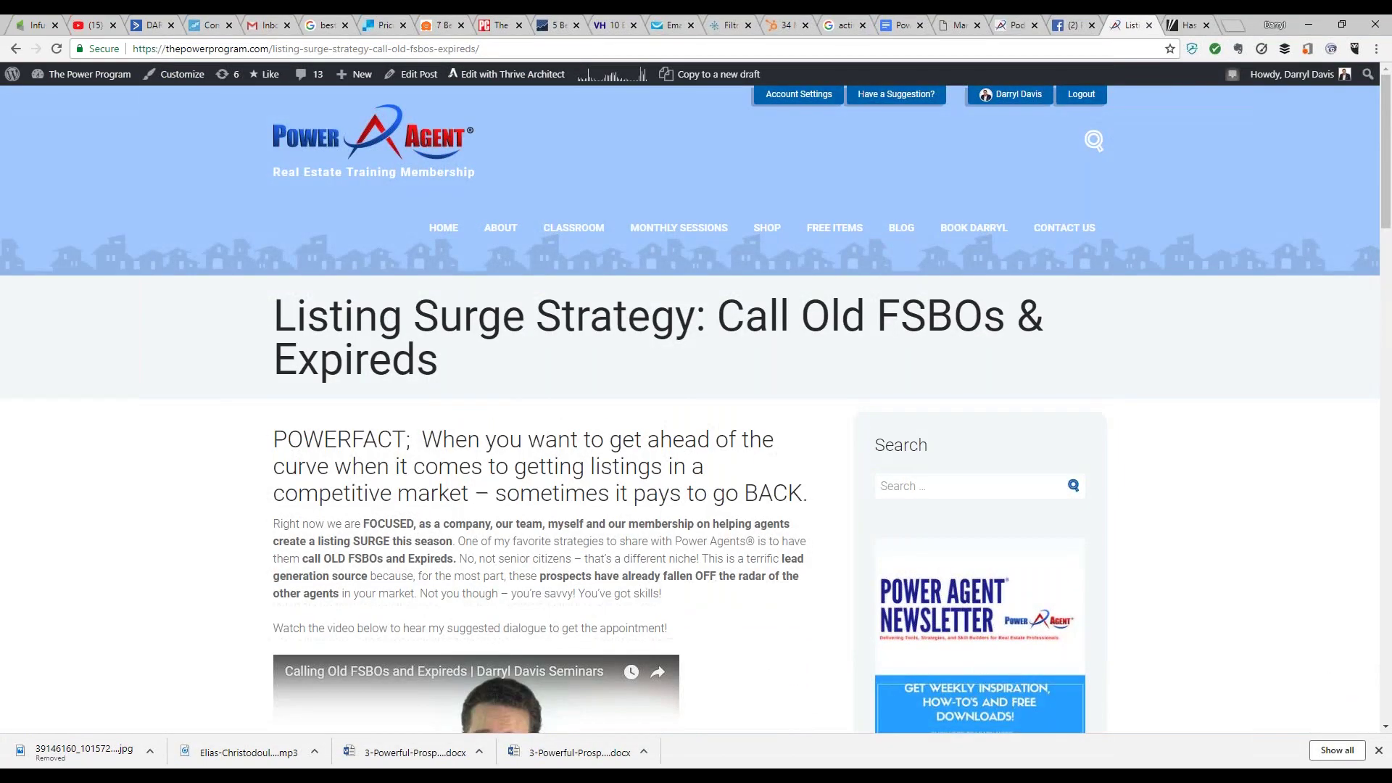
{"action": "scroll", "coordinate": [689, 507], "scroll_direction": "down", "scroll_amount": 9}
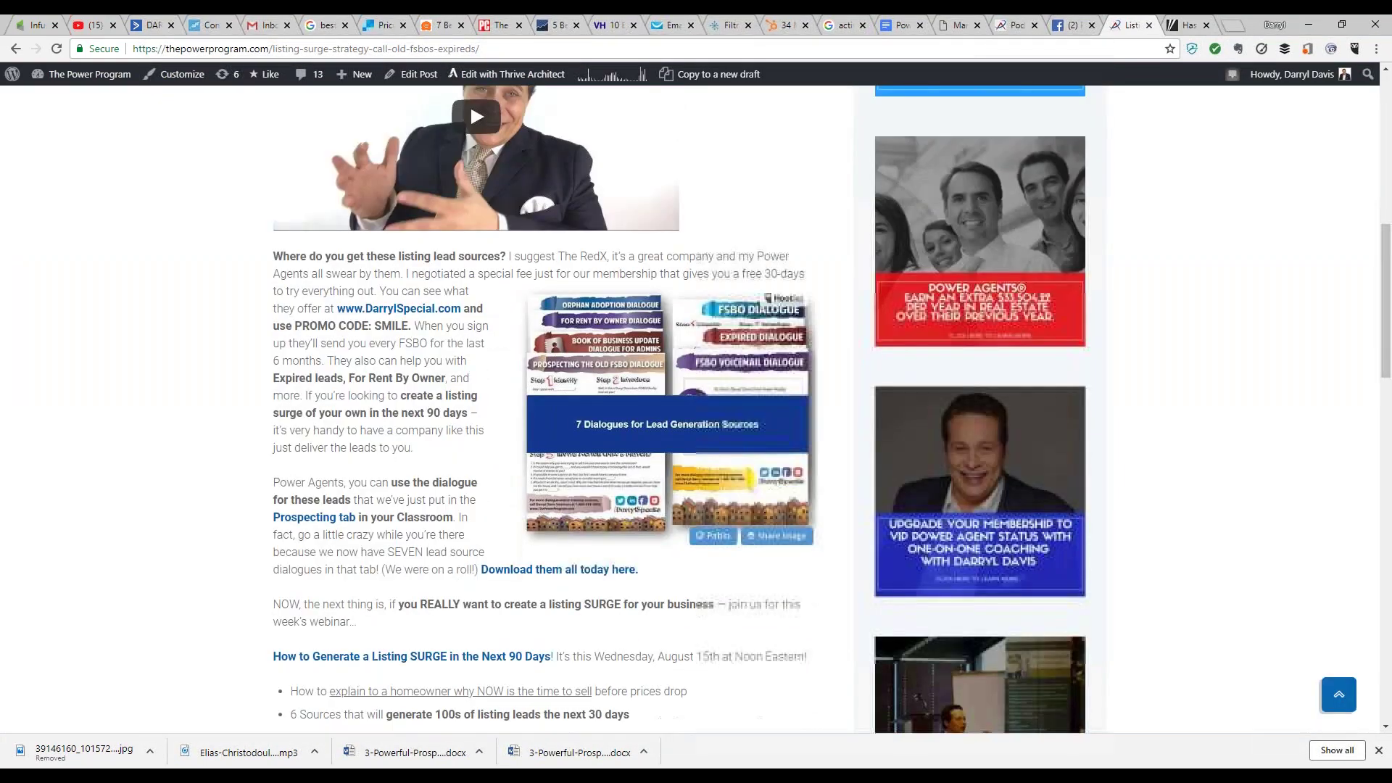
{"action": "scroll", "coordinate": [848, 374], "scroll_direction": "down", "scroll_amount": 1}
{"action": "scroll", "coordinate": [848, 373], "scroll_direction": "down", "scroll_amount": 2}
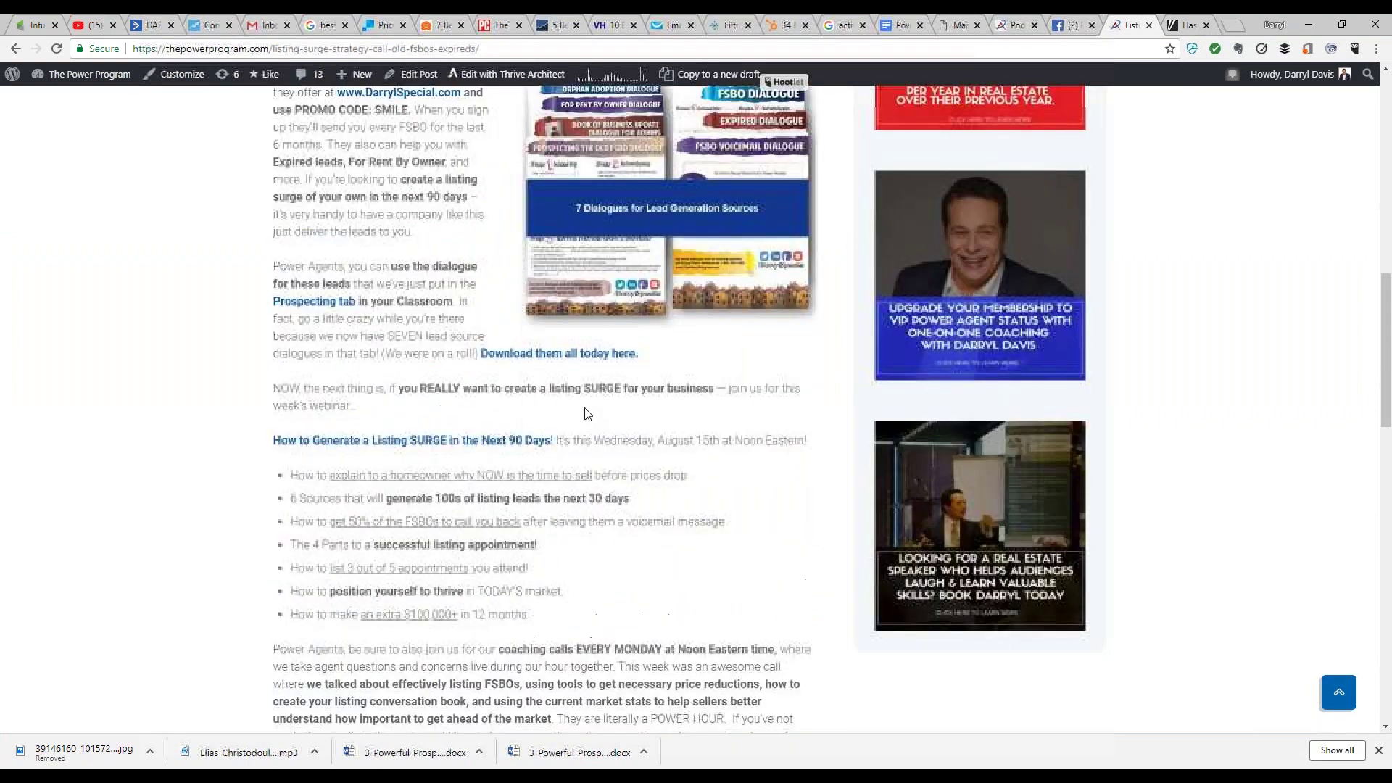
{"action": "scroll", "coordinate": [803, 351], "scroll_direction": "up", "scroll_amount": 11}
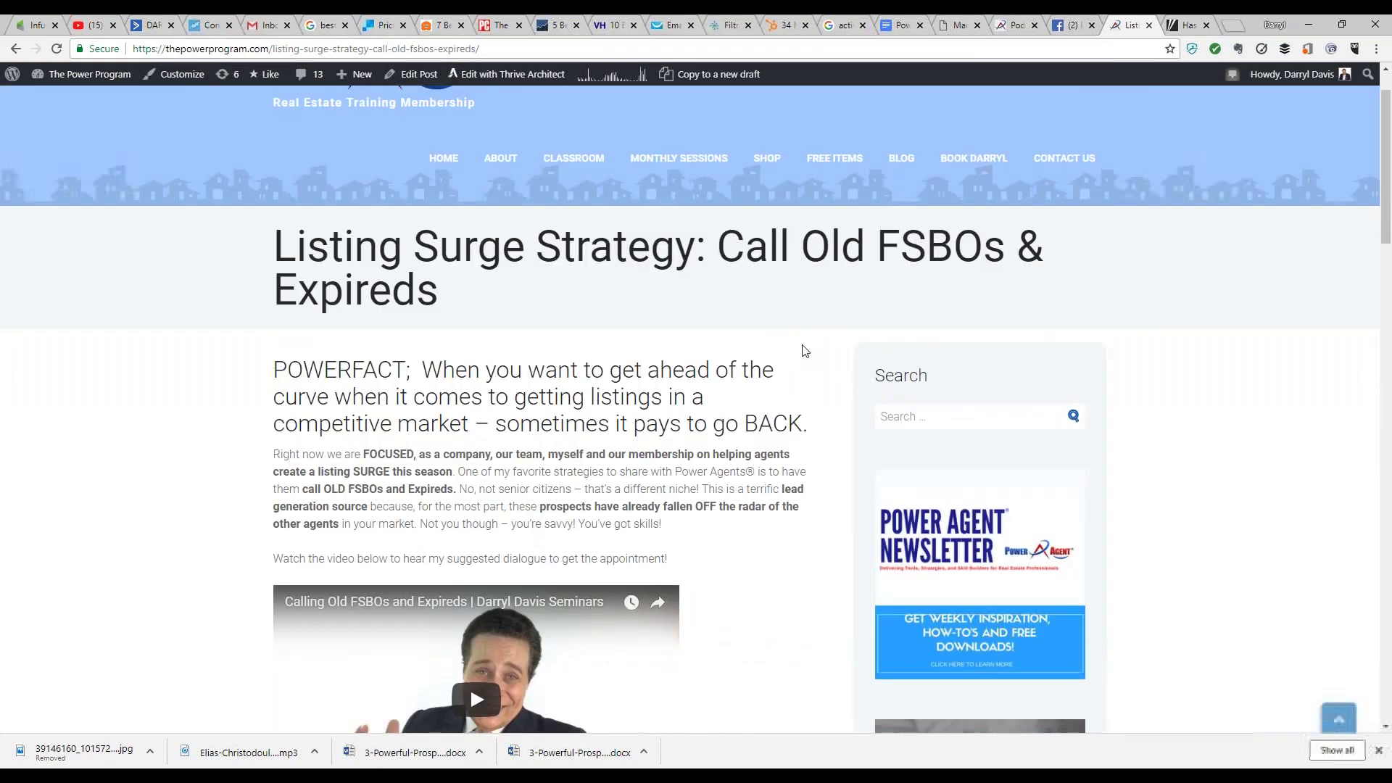
{"action": "scroll", "coordinate": [803, 351], "scroll_direction": "up", "scroll_amount": 1}
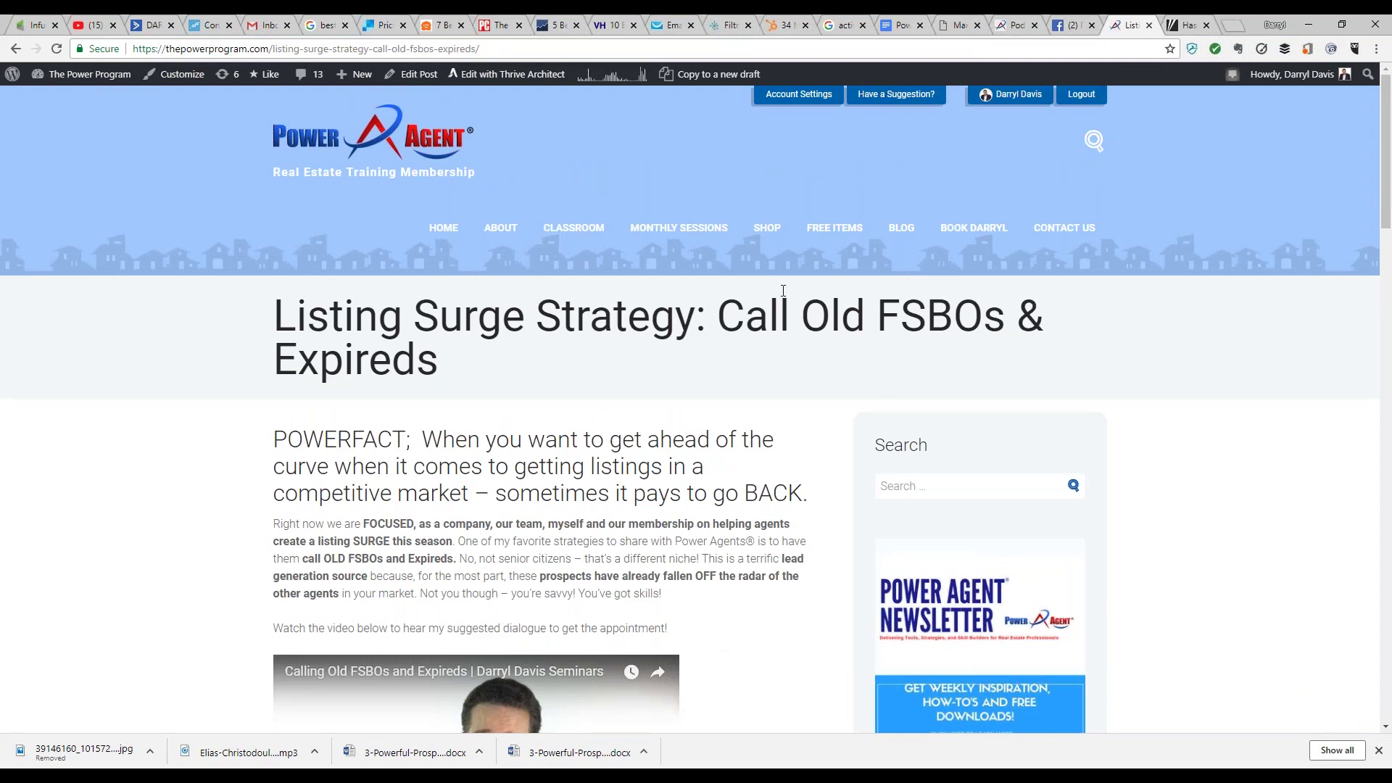
{"action": "left_click", "coordinate": [1186, 28]}
{"action": "left_click", "coordinate": [1206, 24]}
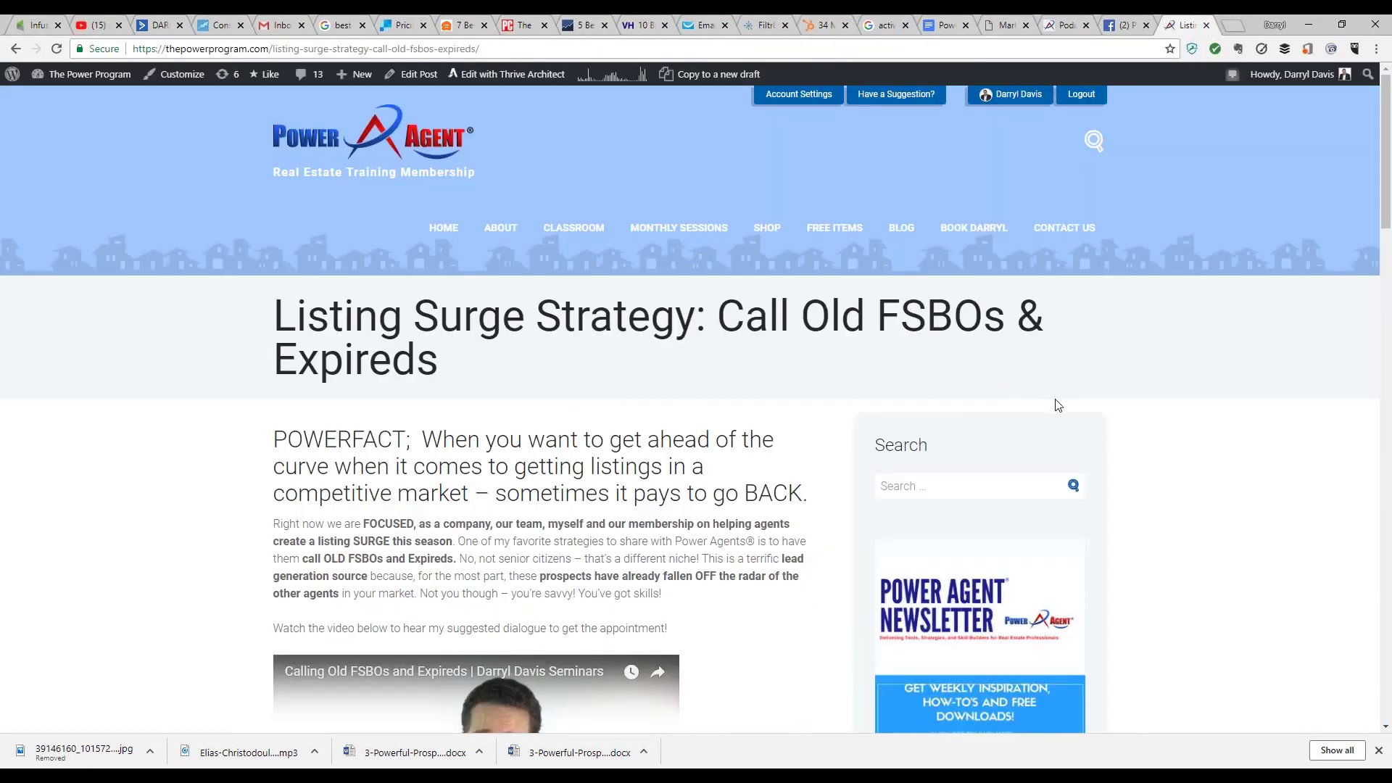
{"action": "left_click", "coordinate": [1126, 25]}
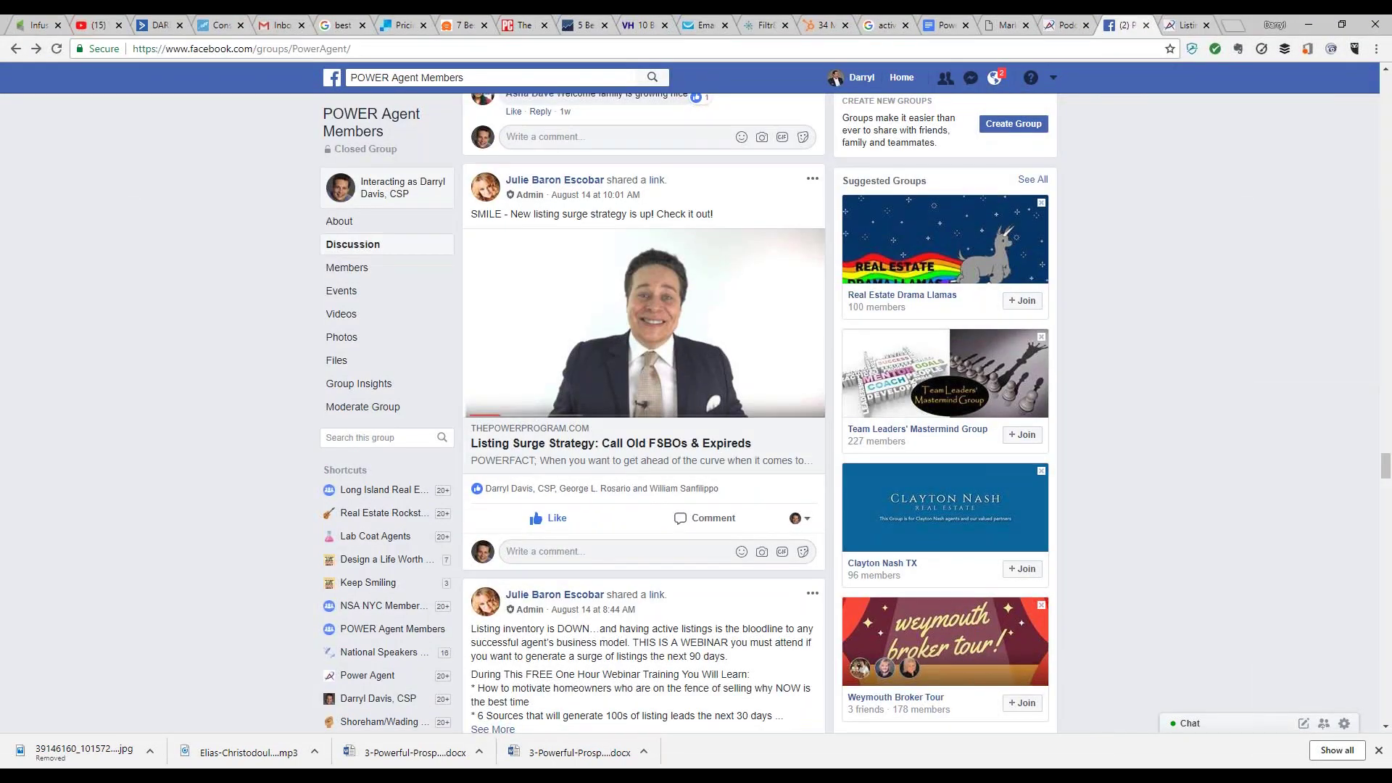
Step: Go from the Podcasts page back to the Classroom and follow its members-only Facebook banner
{"action": "scroll", "coordinate": [938, 238], "scroll_direction": "up", "scroll_amount": 7}
{"action": "left_click", "coordinate": [1061, 26]}
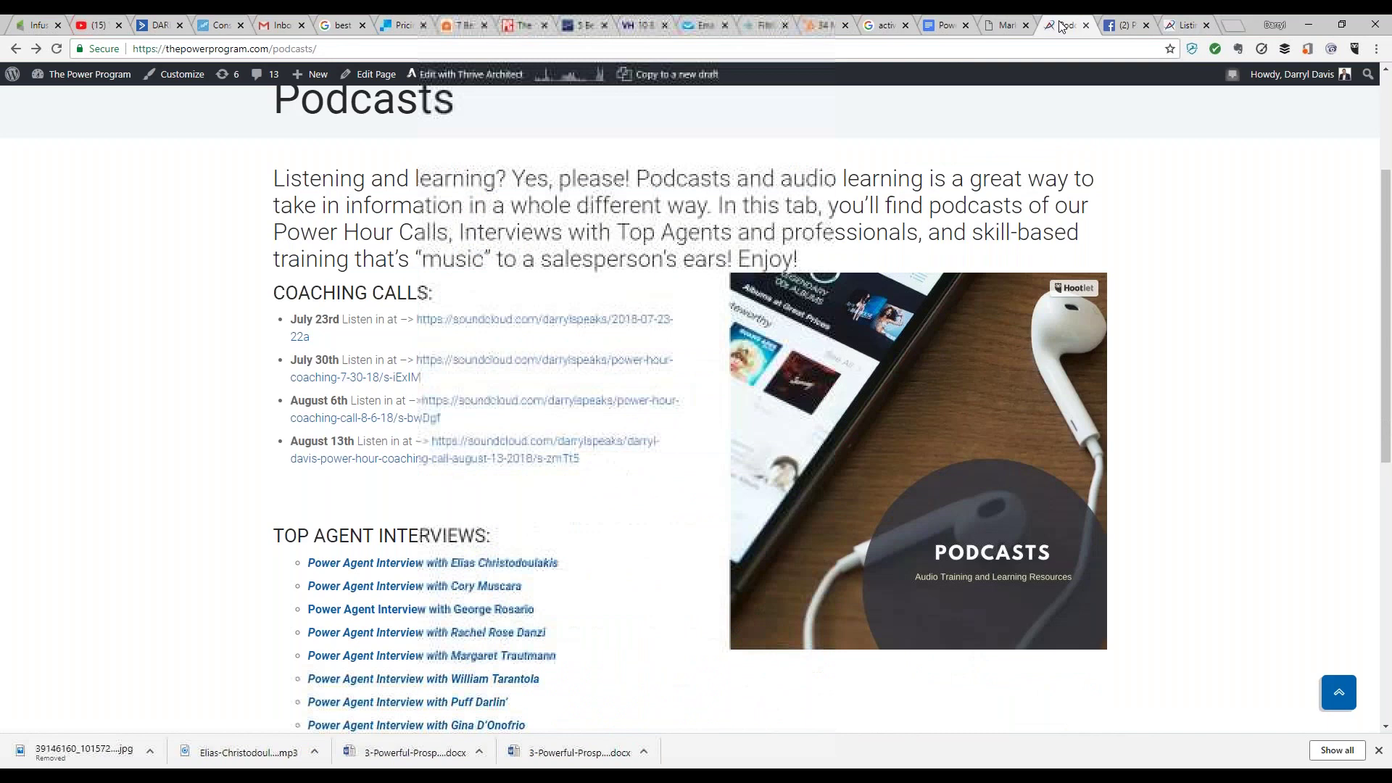
{"action": "key", "text": "F5"}
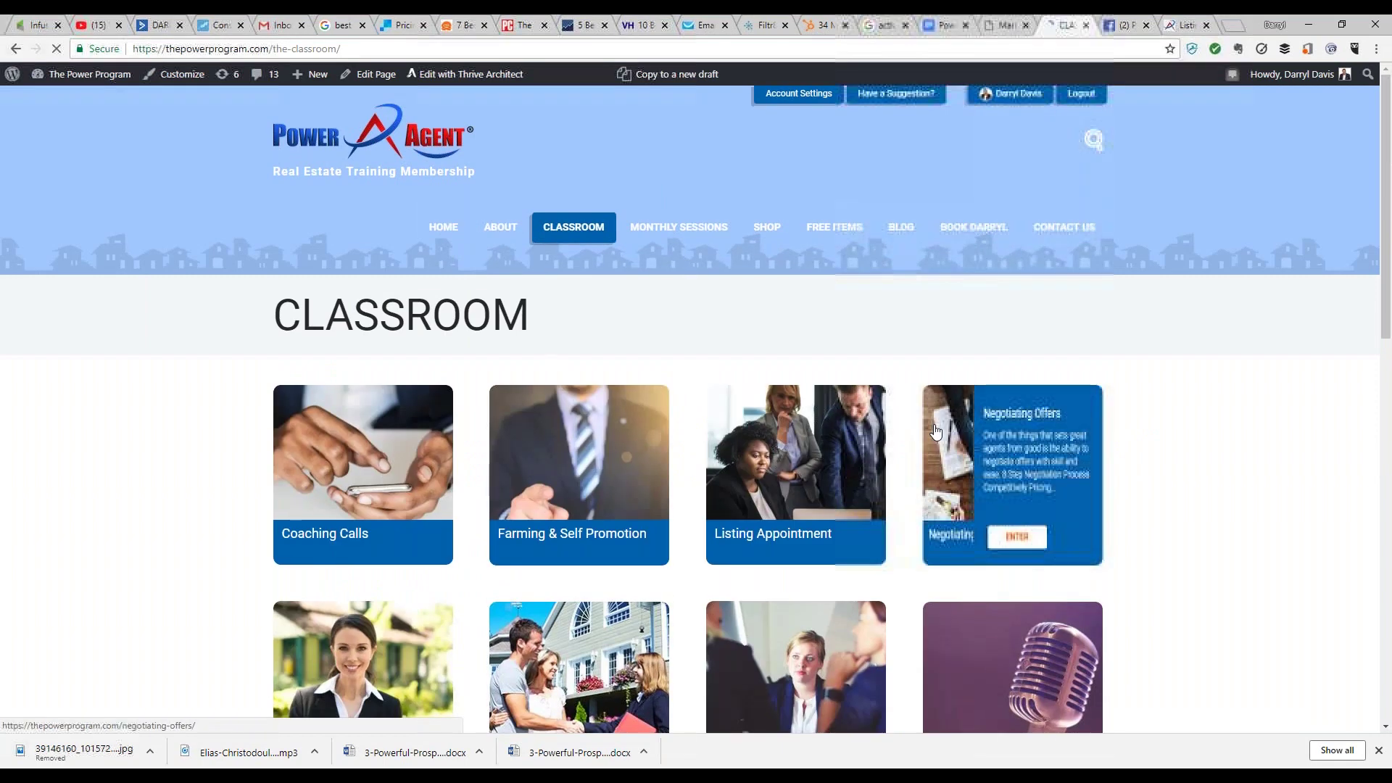
{"action": "scroll", "coordinate": [935, 431], "scroll_direction": "down", "scroll_amount": 7}
{"action": "scroll", "coordinate": [930, 460], "scroll_direction": "down", "scroll_amount": 6}
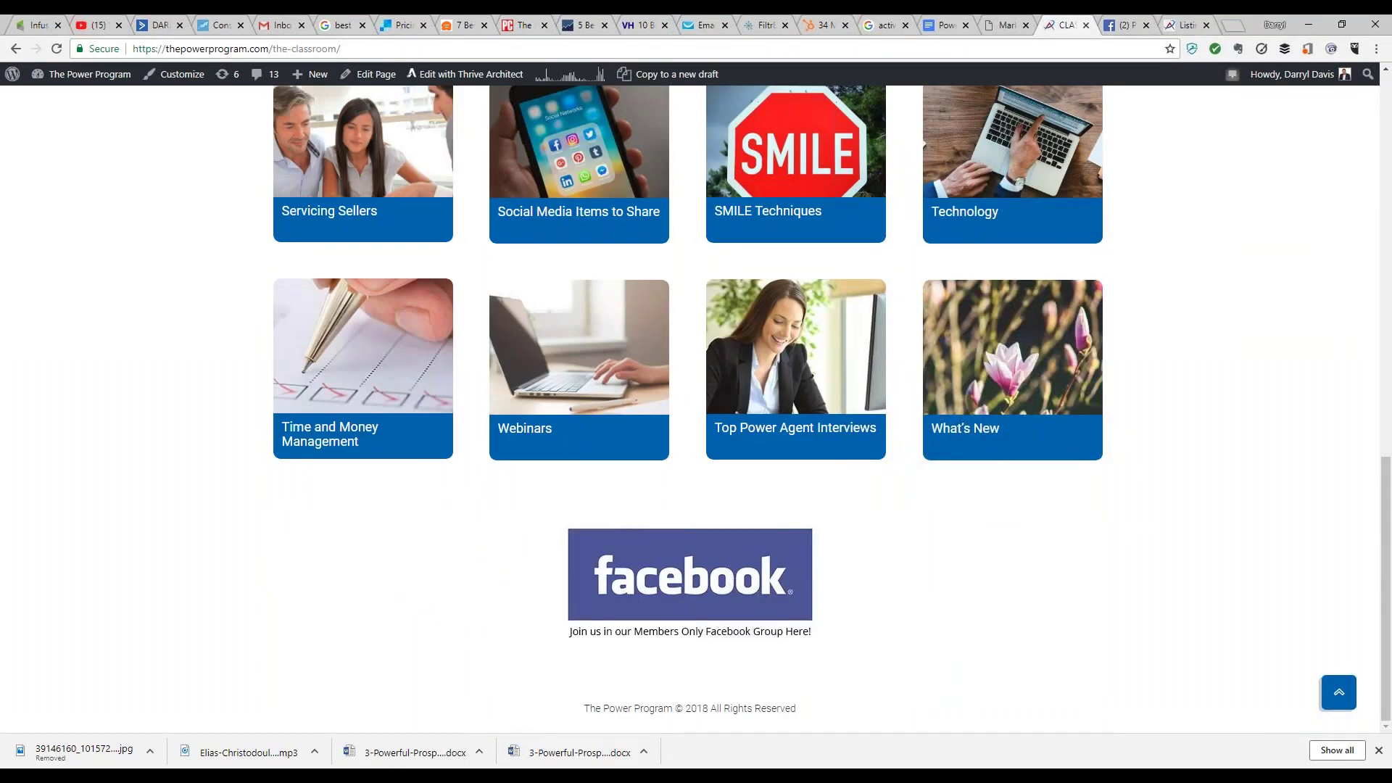
{"action": "left_click", "coordinate": [735, 582]}
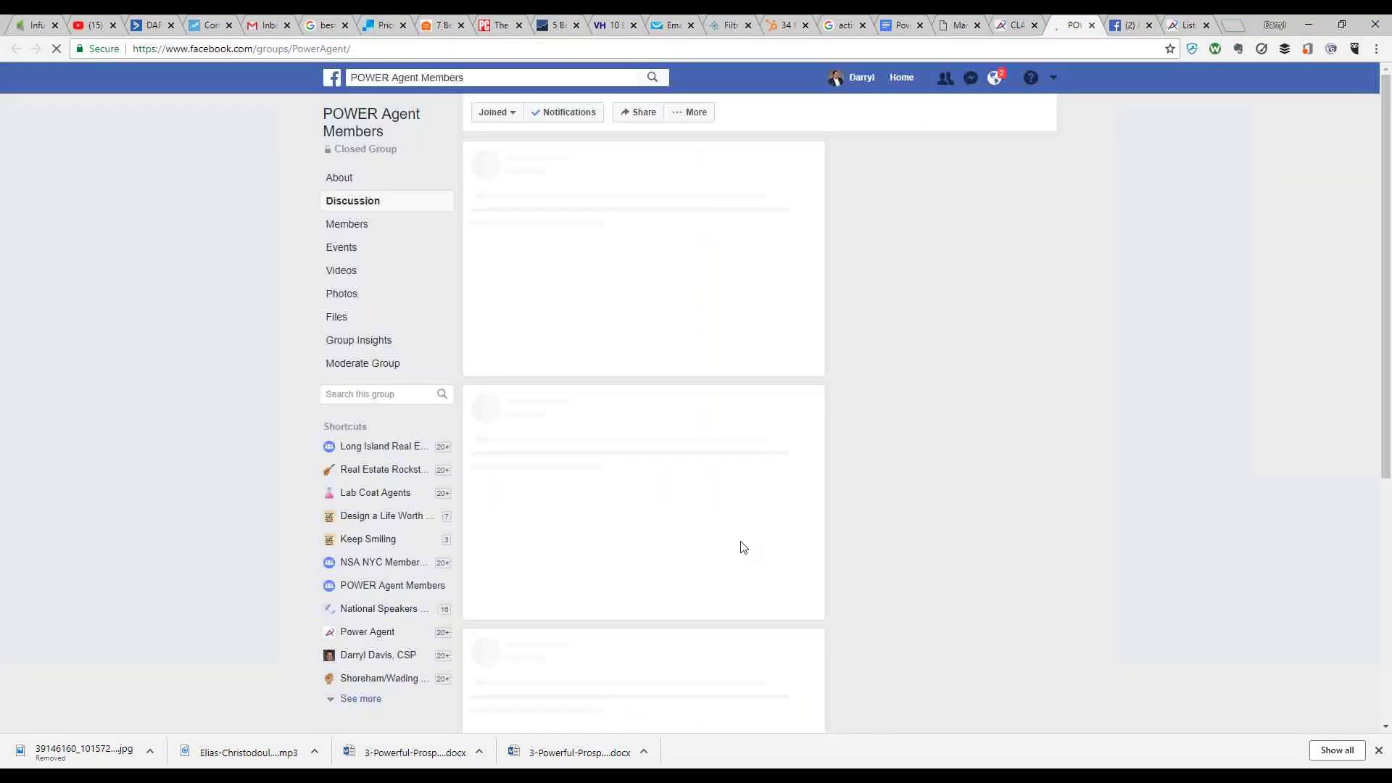
Step: Scroll the POWER Agent Members feed, check the Seller Success System slides, then return to Classroom
{"action": "scroll", "coordinate": [787, 484], "scroll_direction": "down", "scroll_amount": 2}
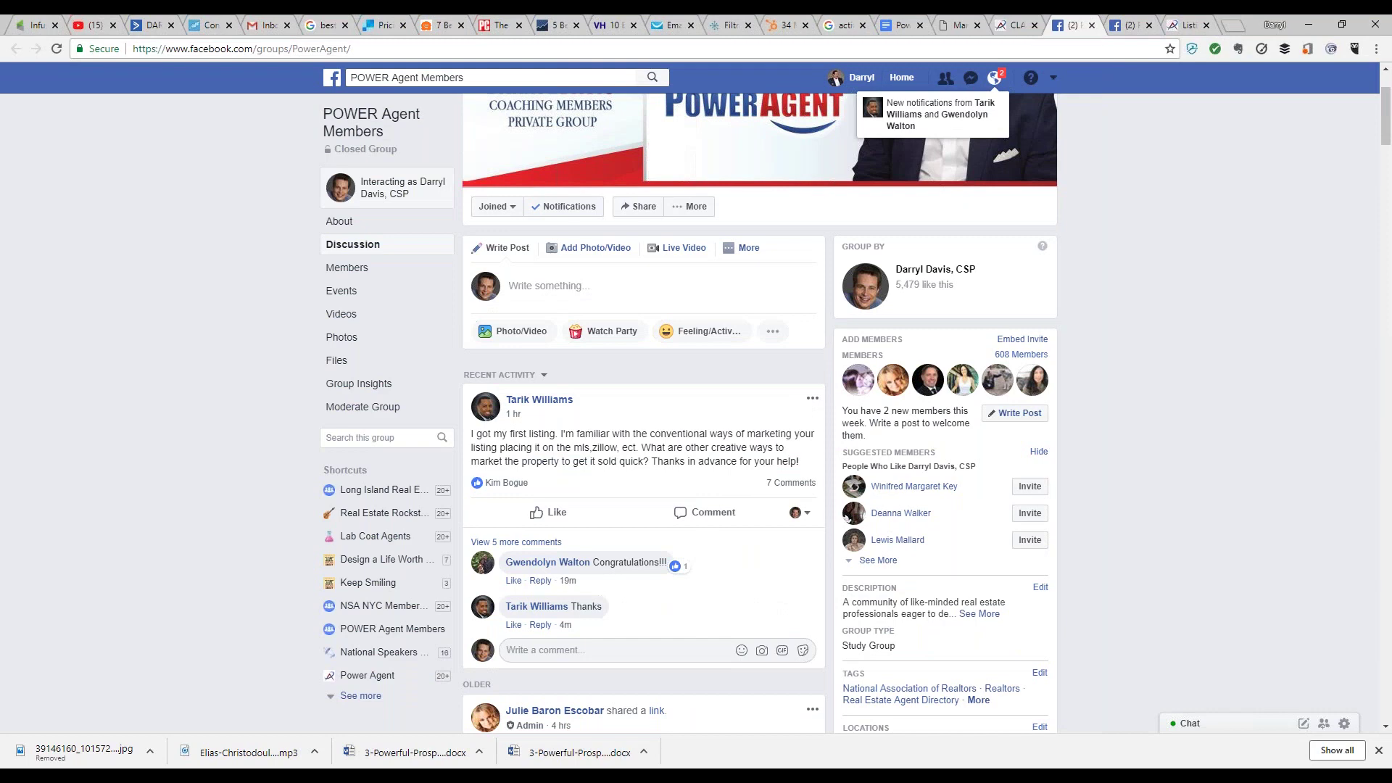
{"action": "scroll", "coordinate": [786, 484], "scroll_direction": "down", "scroll_amount": 4}
{"action": "scroll", "coordinate": [725, 403], "scroll_direction": "up", "scroll_amount": 6}
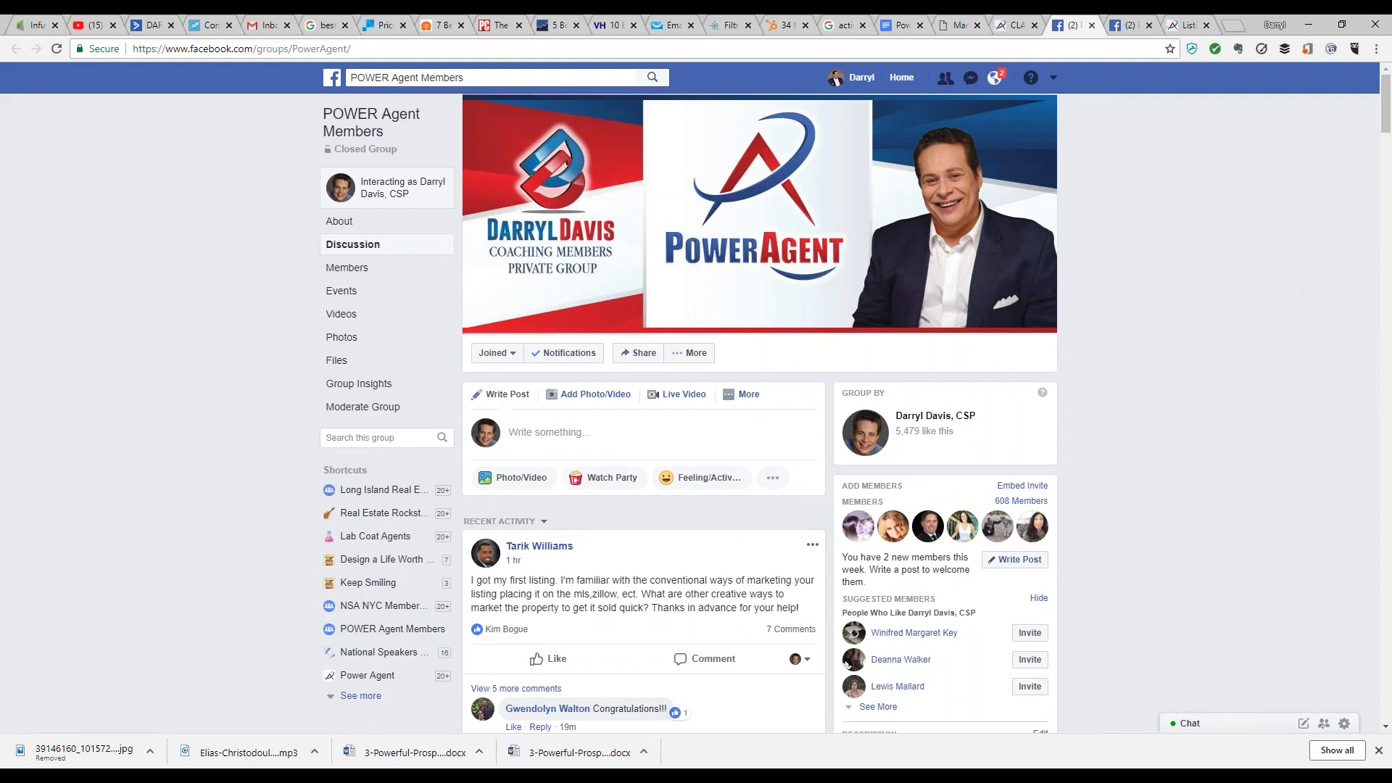
{"action": "mouse_move", "coordinate": [690, 775]}
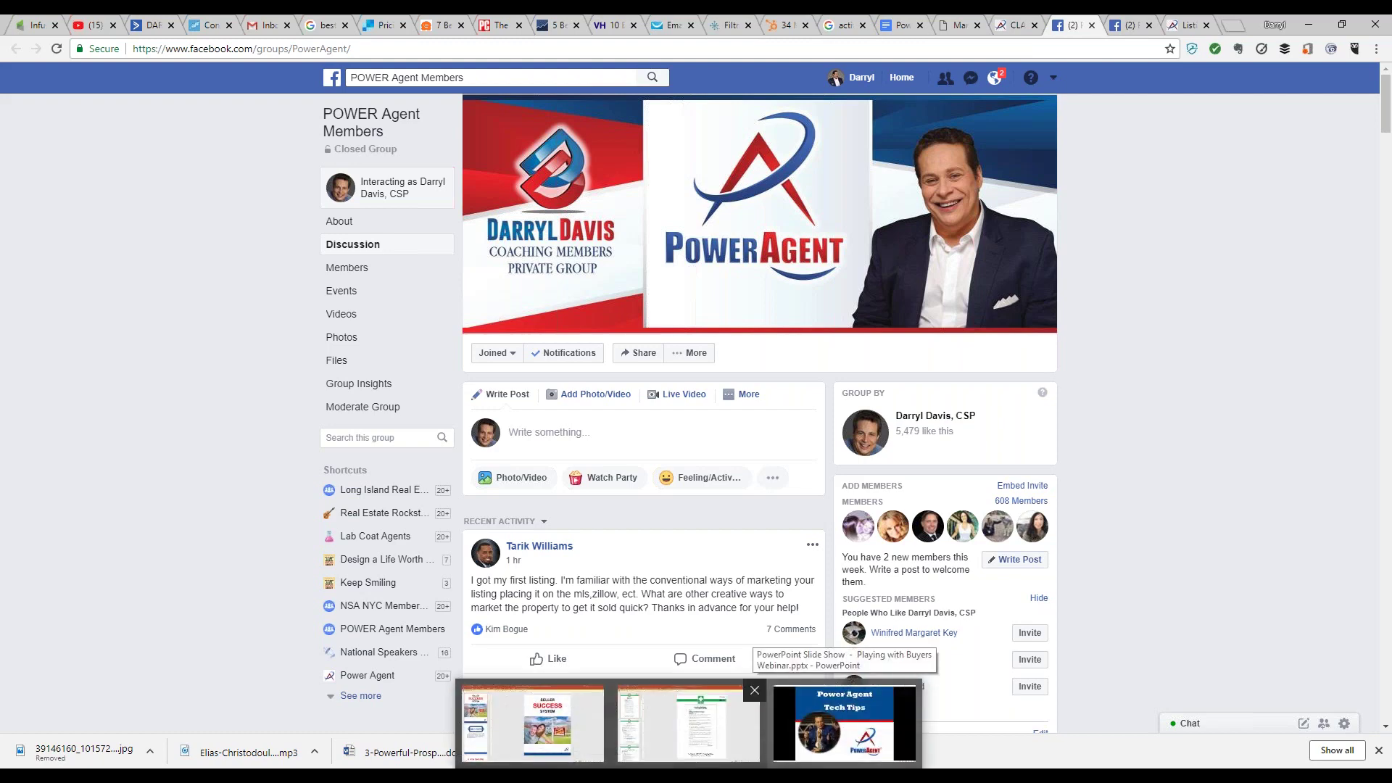
{"action": "left_click", "coordinate": [533, 721]}
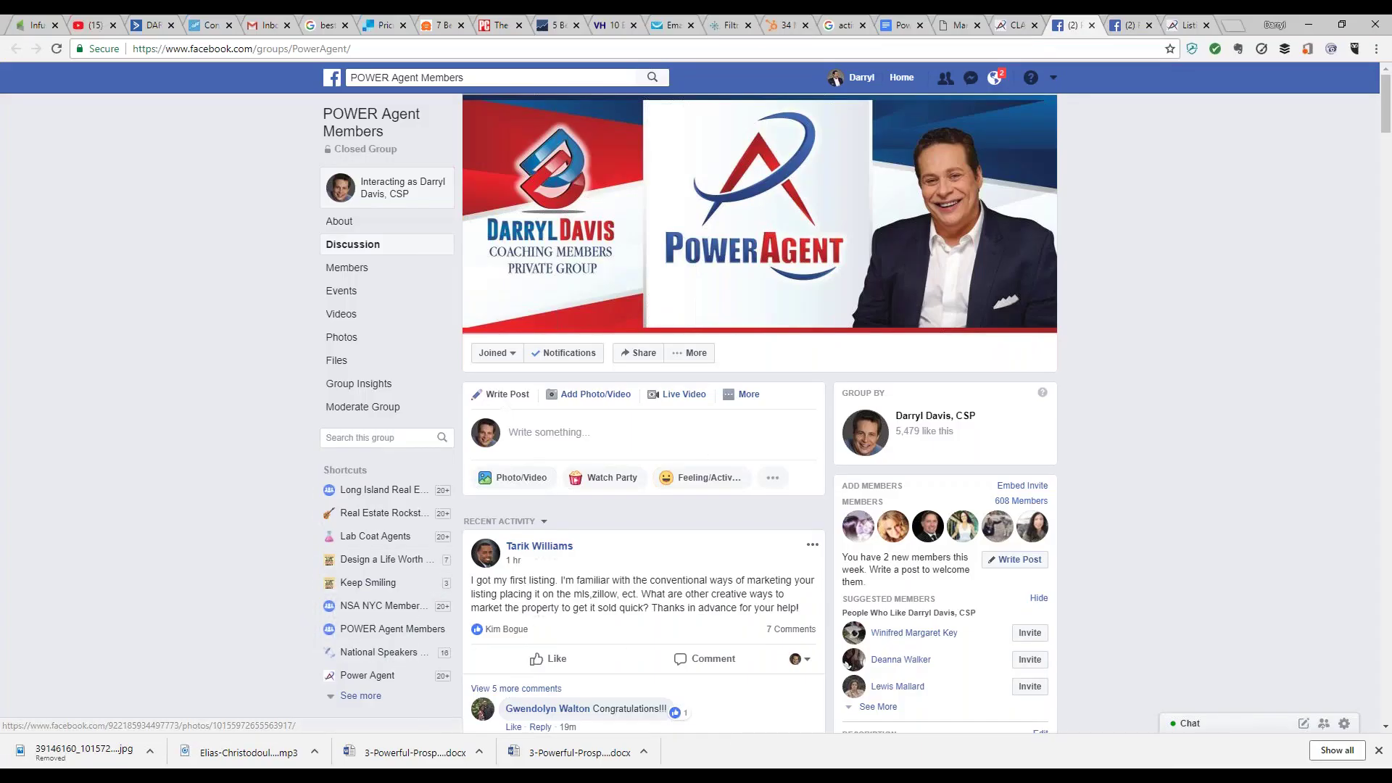
{"action": "left_click", "coordinate": [1015, 24]}
Step: Enter the New Agent tile and download the Power Agent Listing Conversation Book Sample
{"action": "scroll", "coordinate": [425, 545], "scroll_direction": "up", "scroll_amount": 5}
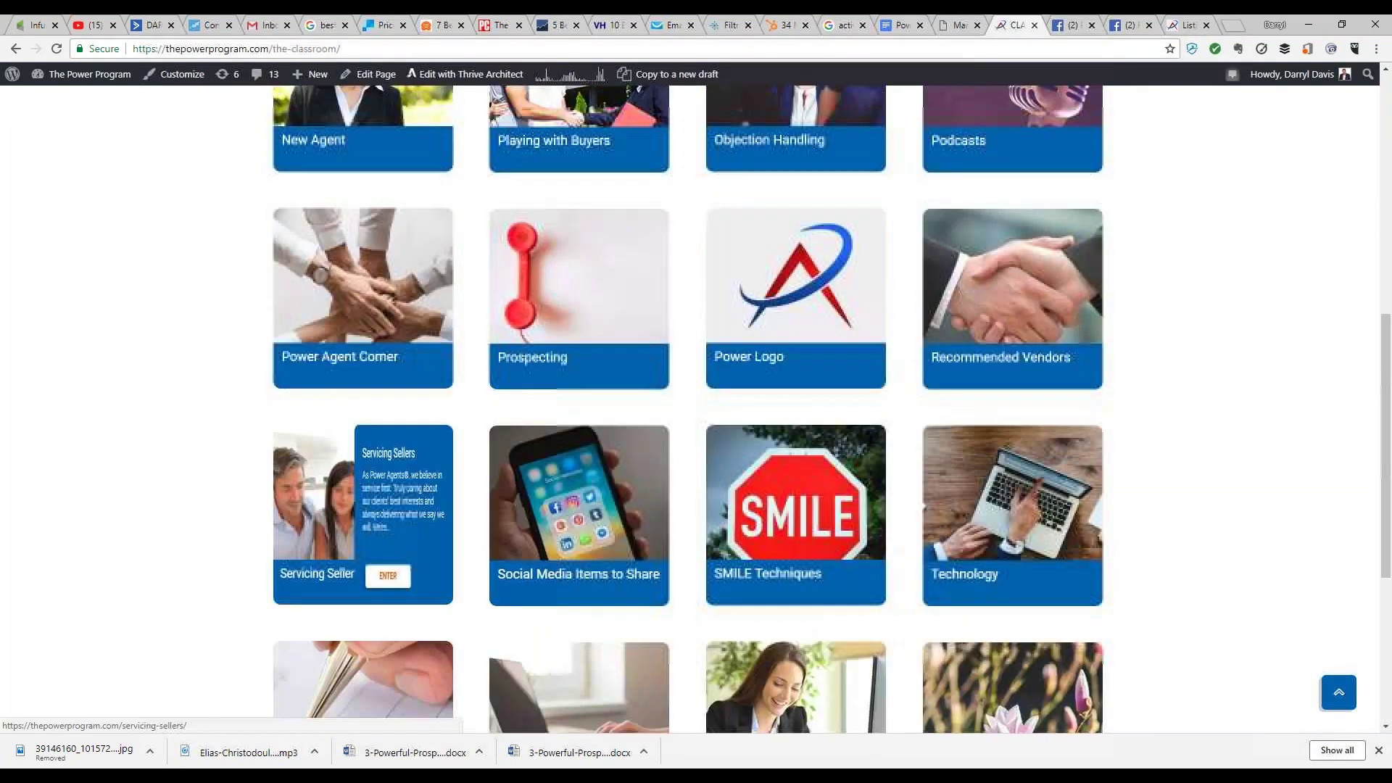
{"action": "scroll", "coordinate": [386, 397], "scroll_direction": "up", "scroll_amount": 4}
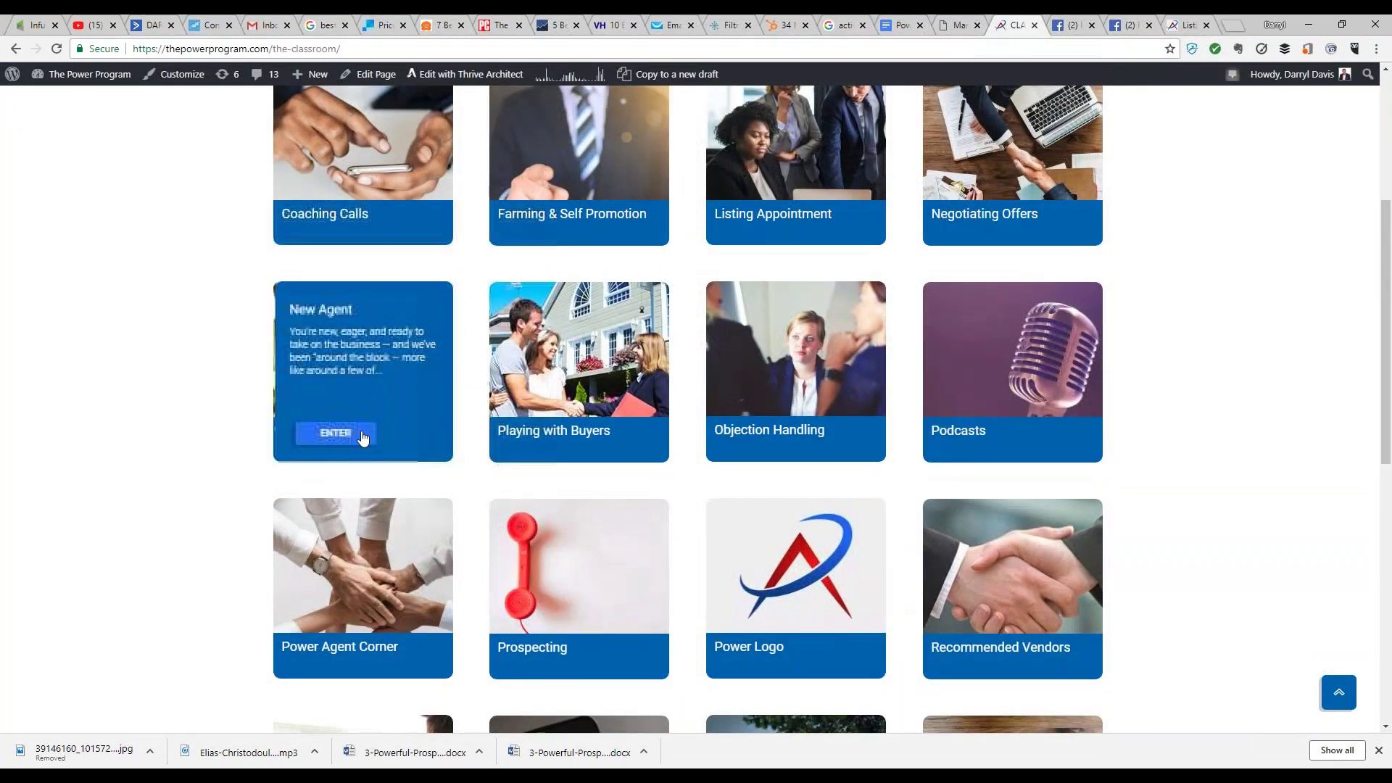
{"action": "left_click", "coordinate": [360, 440]}
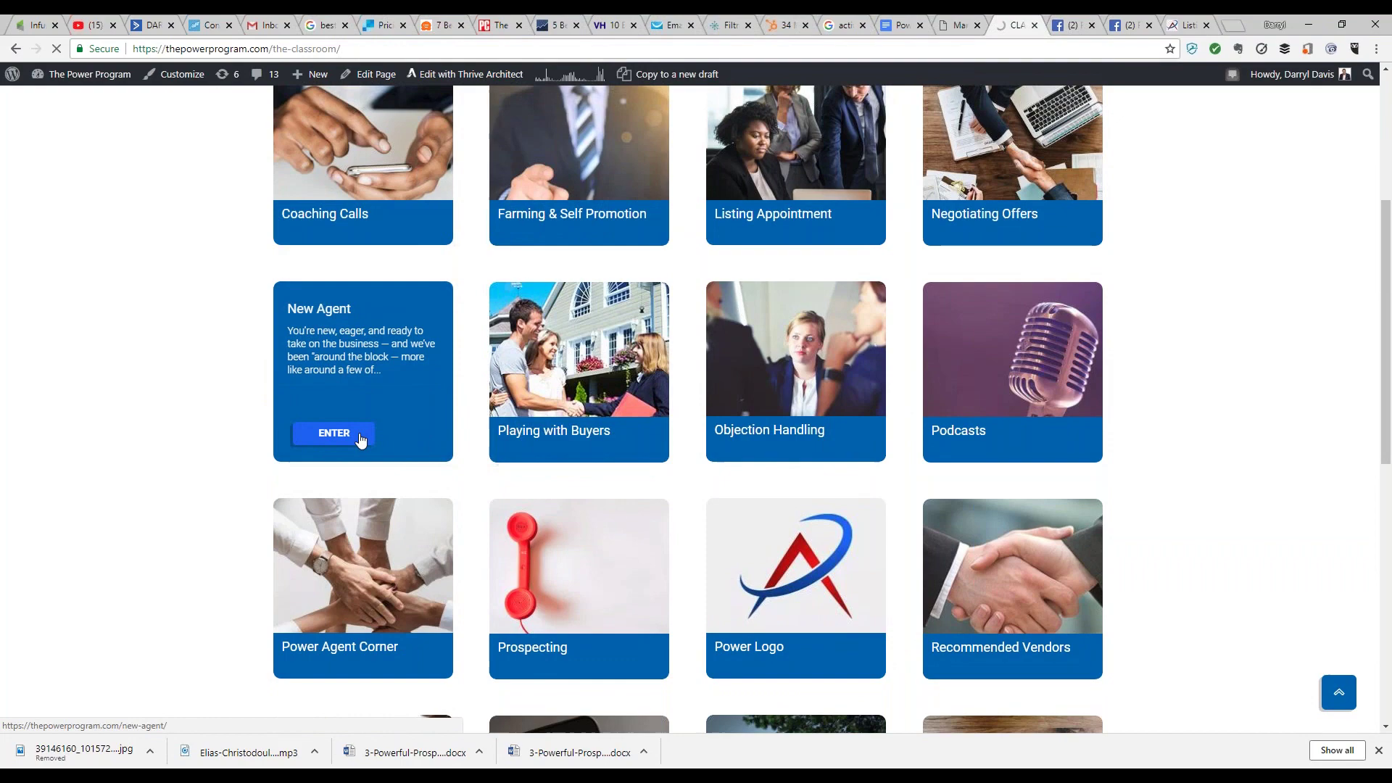
{"action": "scroll", "coordinate": [721, 477], "scroll_direction": "down", "scroll_amount": 7}
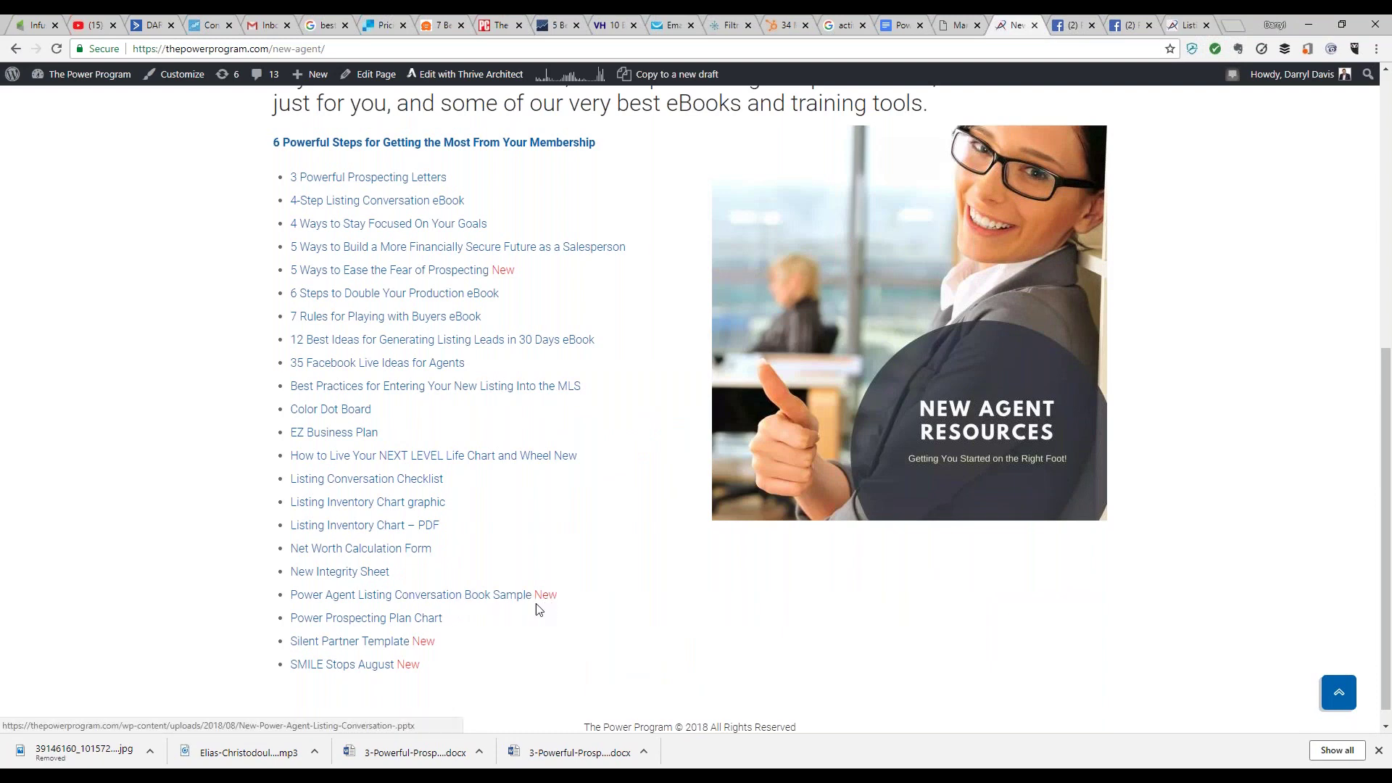
{"action": "scroll", "coordinate": [438, 406], "scroll_direction": "up", "scroll_amount": 2}
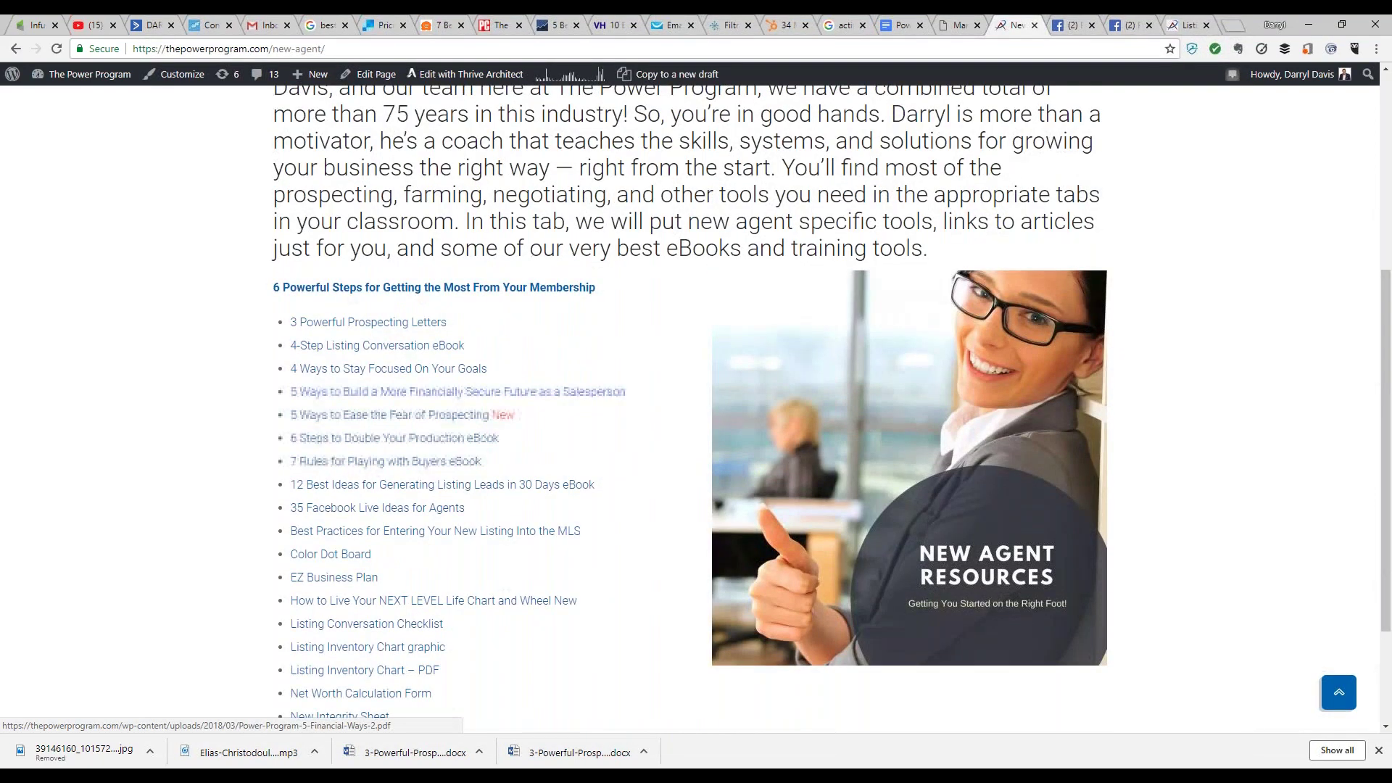
{"action": "scroll", "coordinate": [457, 507], "scroll_direction": "down", "scroll_amount": 2}
{"action": "left_click", "coordinate": [456, 580]}
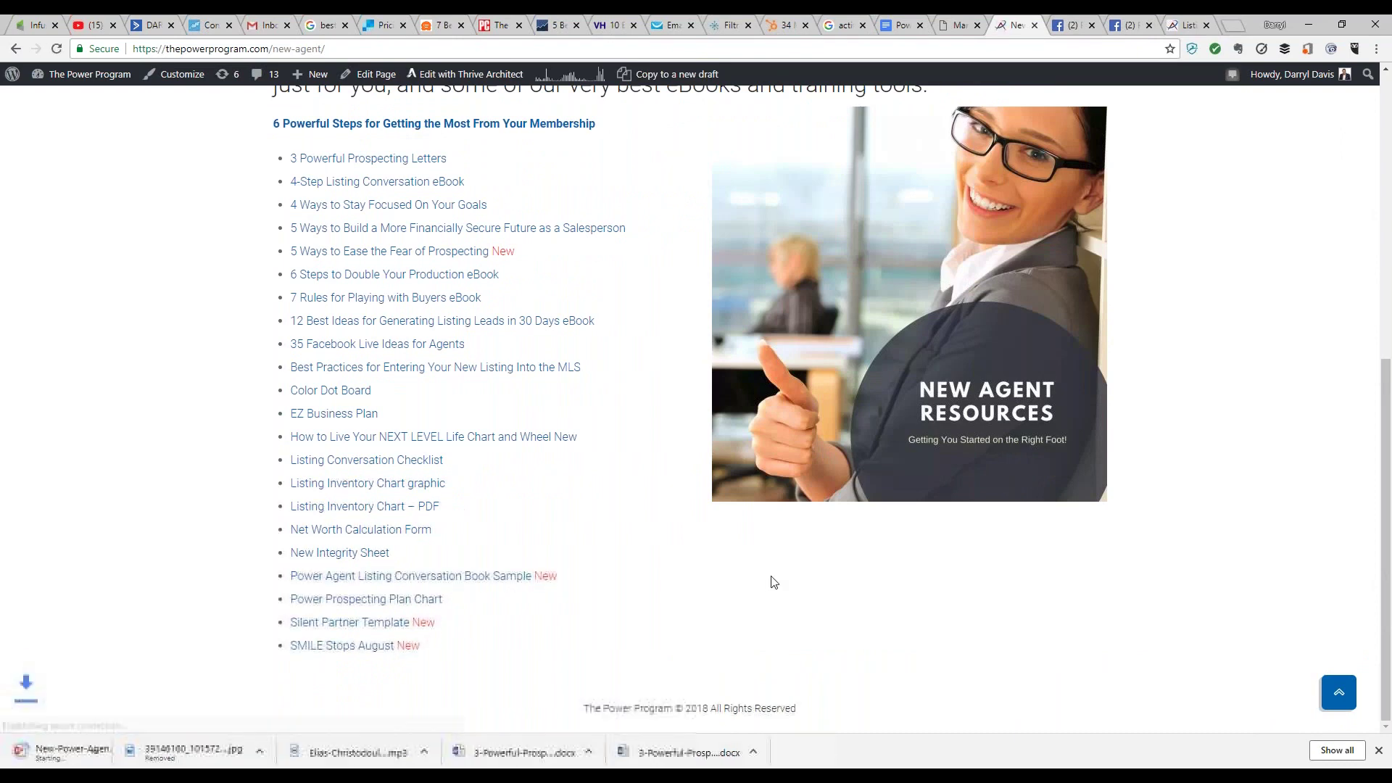
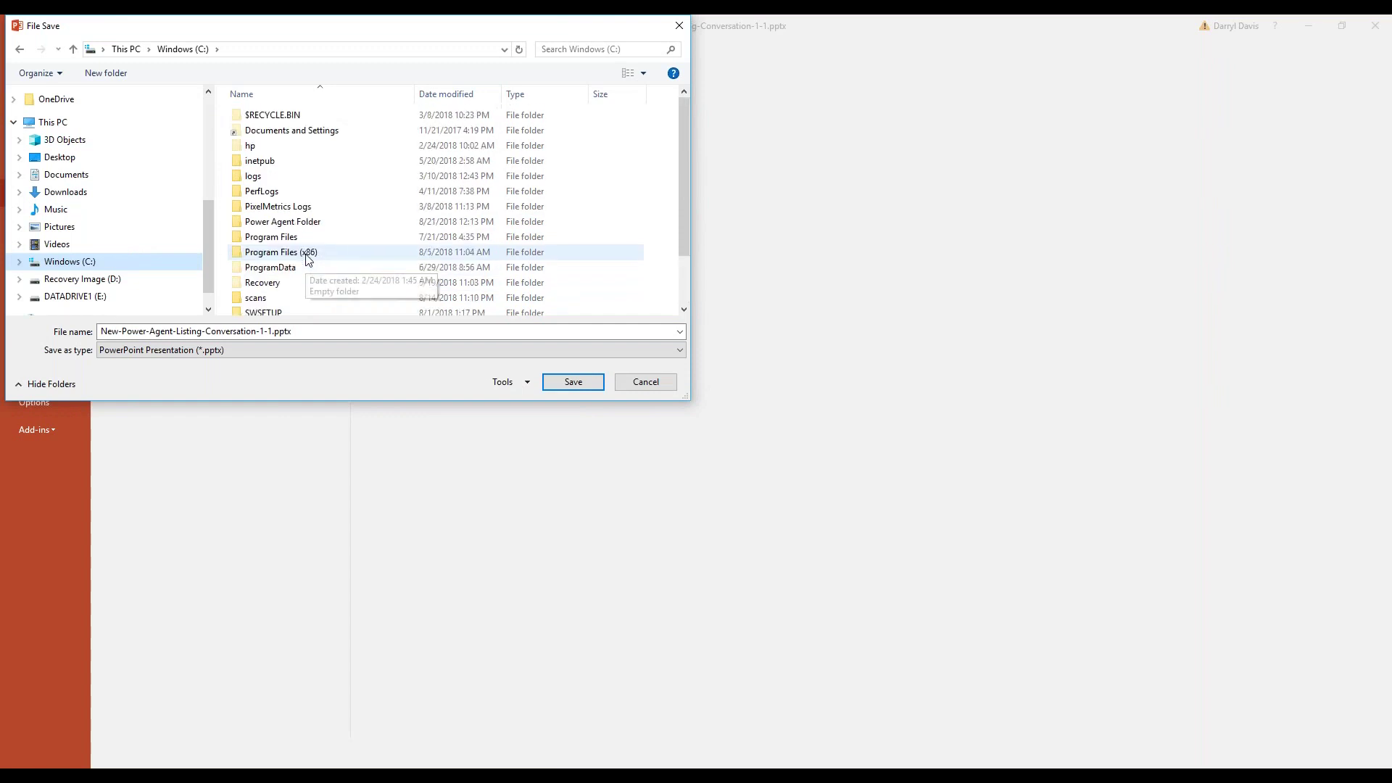
Step: Open Power Agent Folder as the destination and set the file type to PDF (*.pdf)
{"action": "left_click", "coordinate": [326, 222]}
{"action": "double_click", "coordinate": [326, 222]}
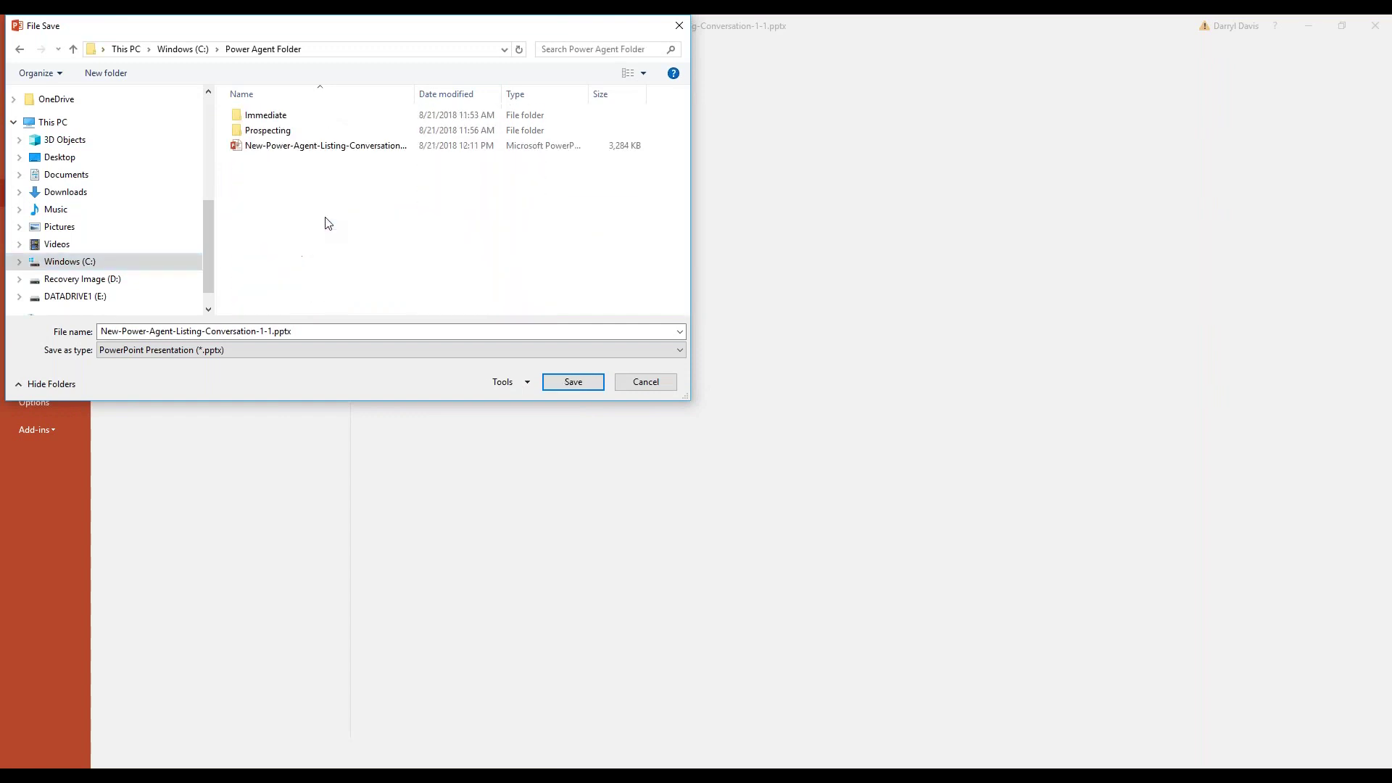
{"action": "left_click", "coordinate": [256, 353]}
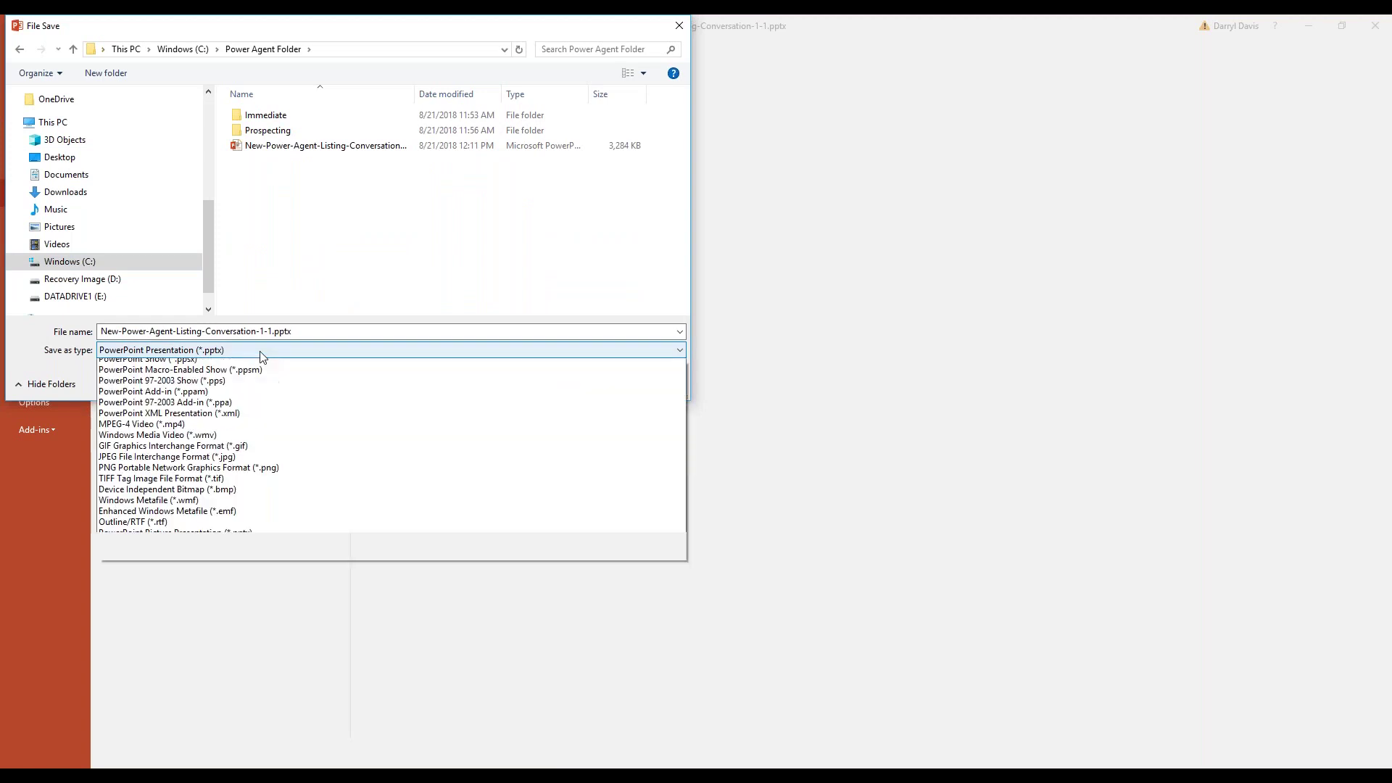
{"action": "left_click", "coordinate": [186, 397]}
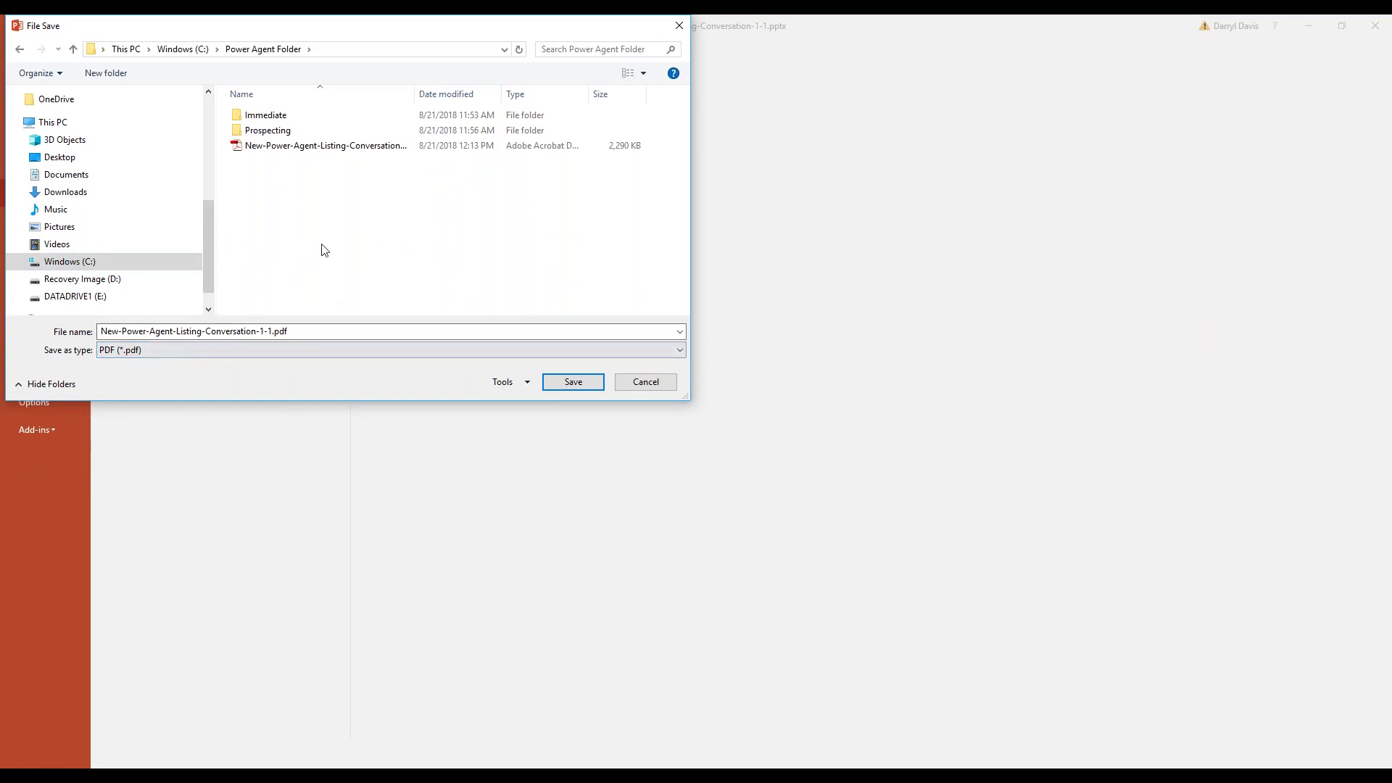
{"action": "double_click", "coordinate": [414, 93]}
Step: Rename the file to the owner's name plus 'Listing Conversation book' and save the PDF
{"action": "left_click", "coordinate": [263, 331]}
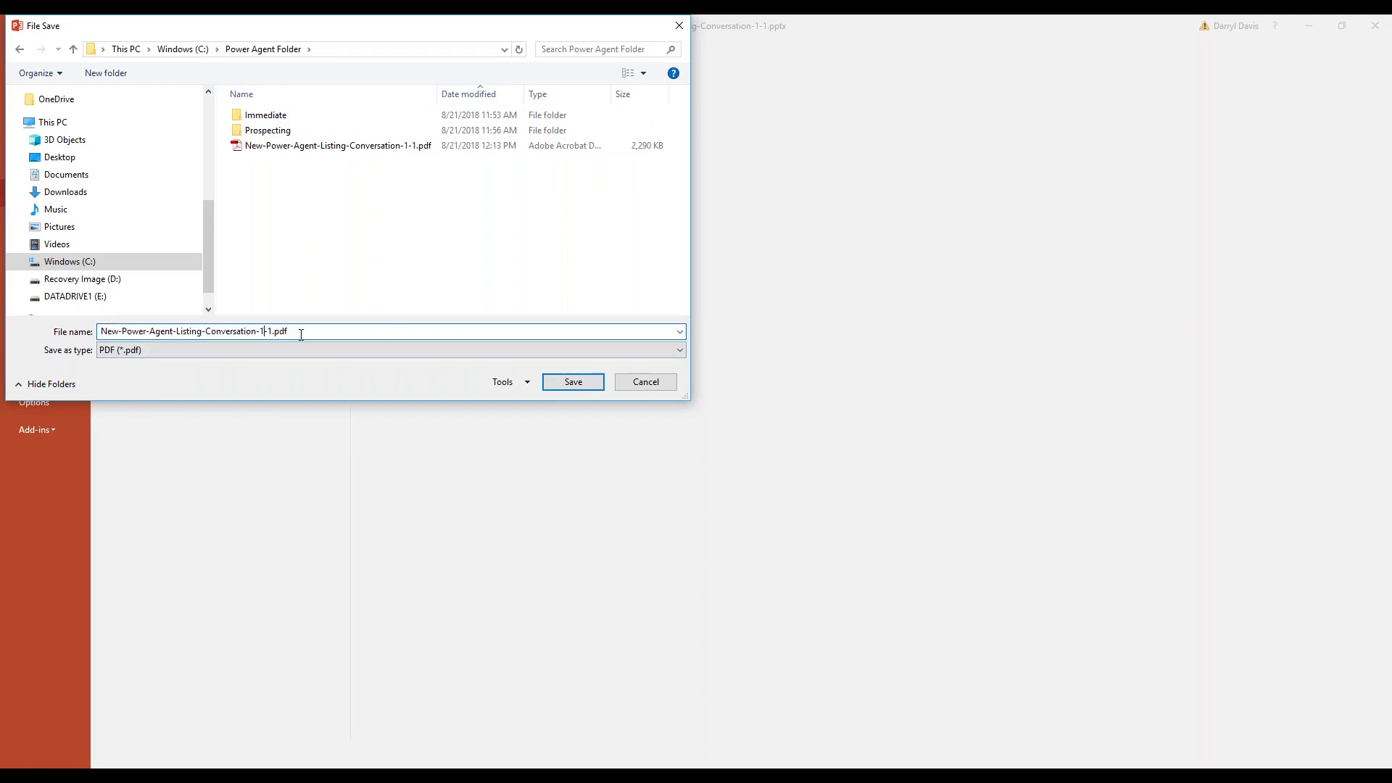
{"action": "key", "text": "BackSpace"}
{"action": "key", "text": "BackSpace"}
{"action": "key", "text": "Delete"}
{"action": "type", "text": "Julie"}
{"action": "key", "text": "shift+Home"}
{"action": "type", "text": "Darryl"}
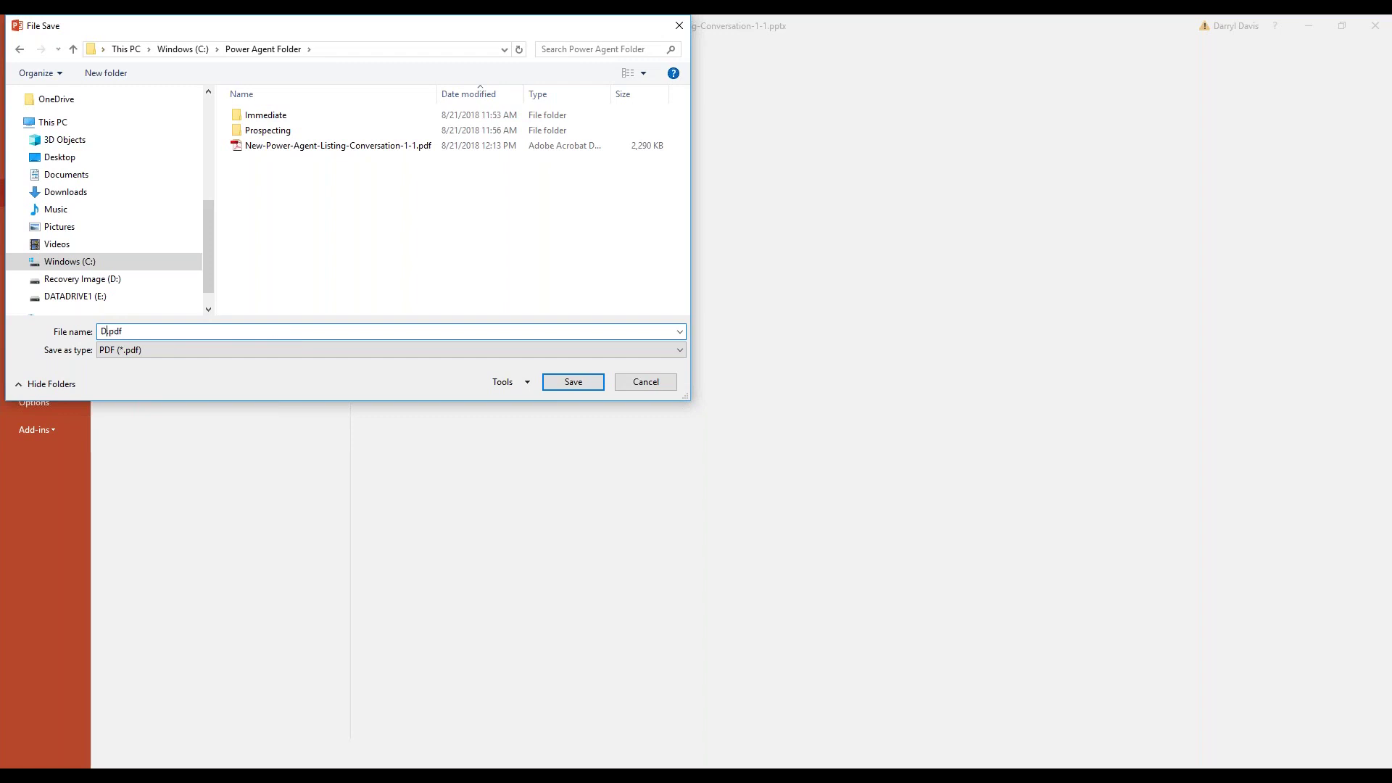
{"action": "type", "text": " Lisyting"}
{"action": "key", "text": "BackSpace"}
{"action": "key", "text": "BackSpace"}
{"action": "key", "text": "BackSpace"}
{"action": "key", "text": "BackSpace"}
{"action": "key", "text": "BackSpace"}
{"action": "type", "text": "ting Comv"}
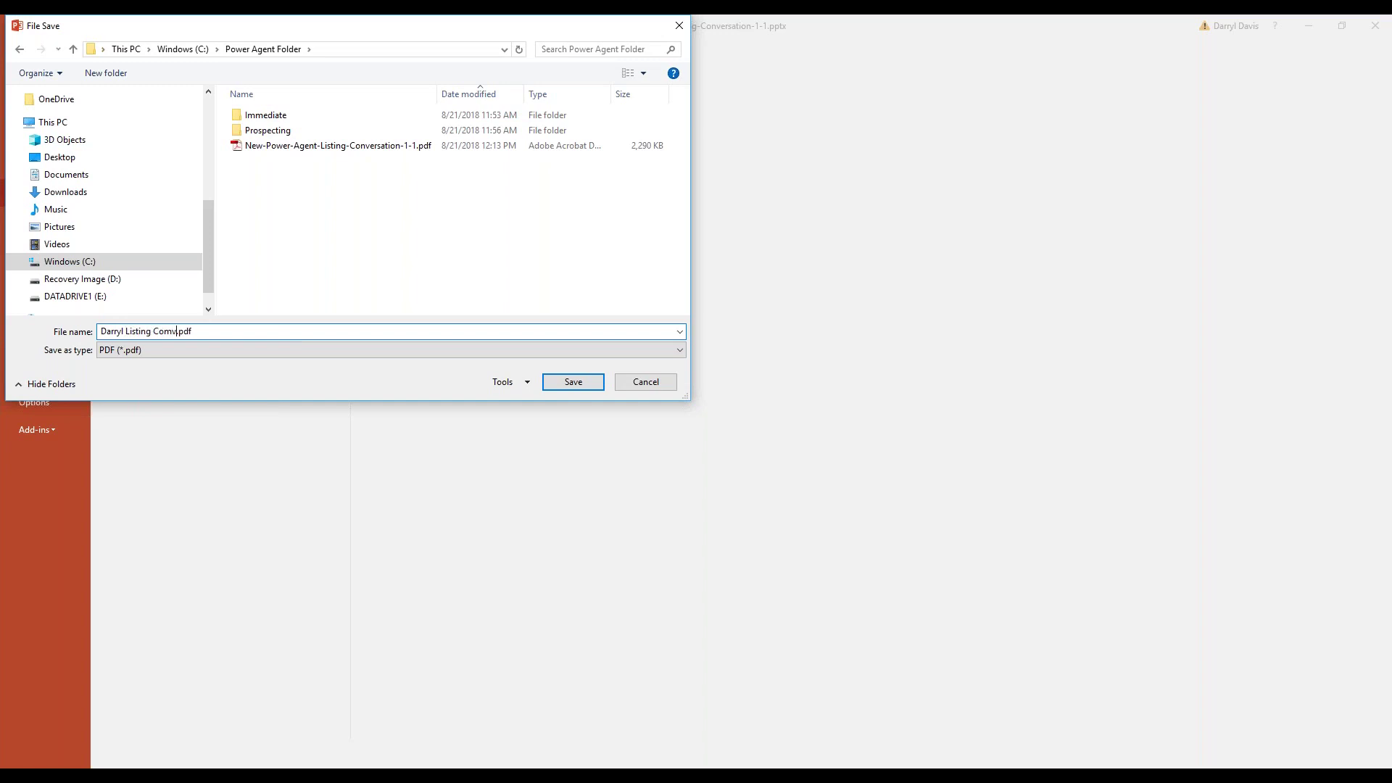
{"action": "type", "text": " bn"}
{"action": "key", "text": "BackSpace"}
{"action": "type", "text": "ook"}
{"action": "key", "text": "Delete"}
{"action": "type", "text": "n"}
{"action": "key", "text": "Right"}
{"action": "type", "text": "ersation"}
{"action": "left_click", "coordinate": [580, 382]}
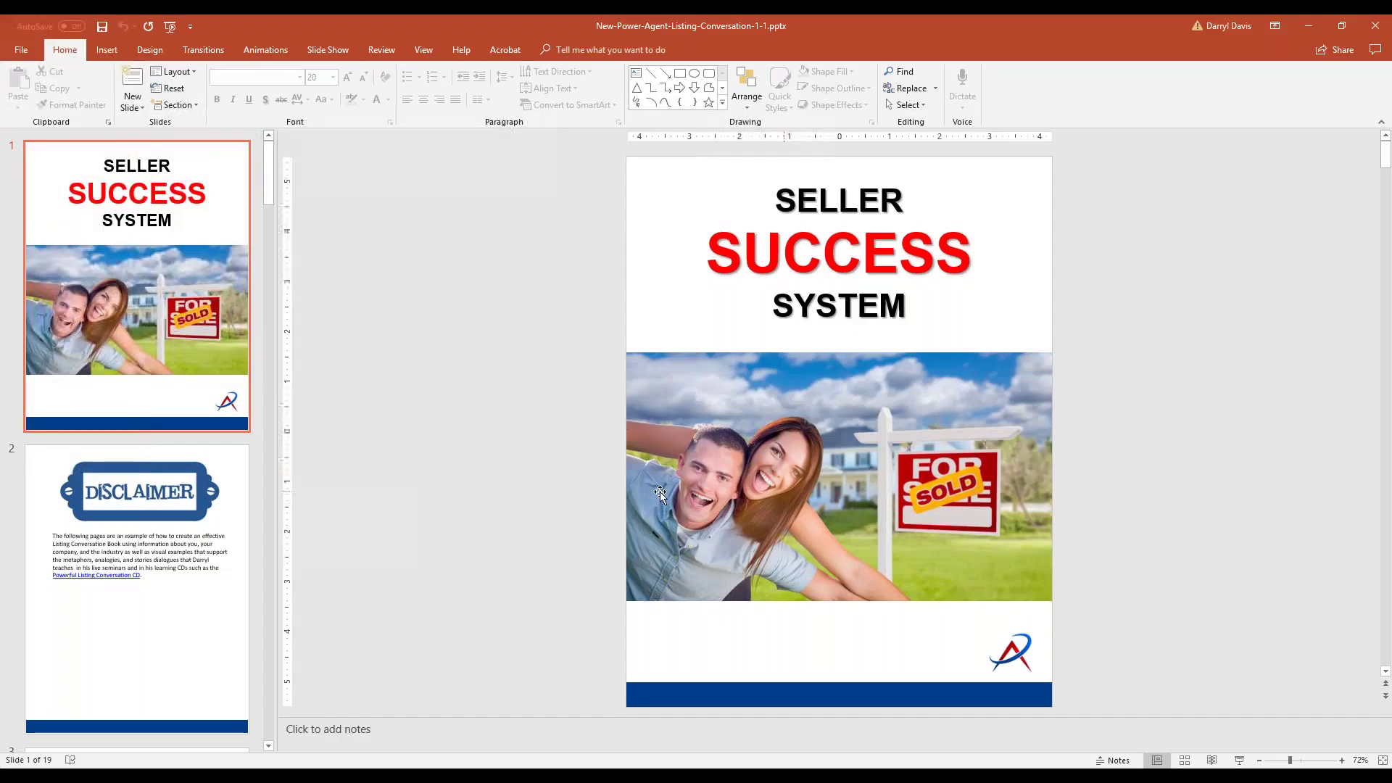
Step: From the Power Agent Folder window, open the new Listing Conversation book PDF in Acrobat
{"action": "left_click", "coordinate": [364, 775]}
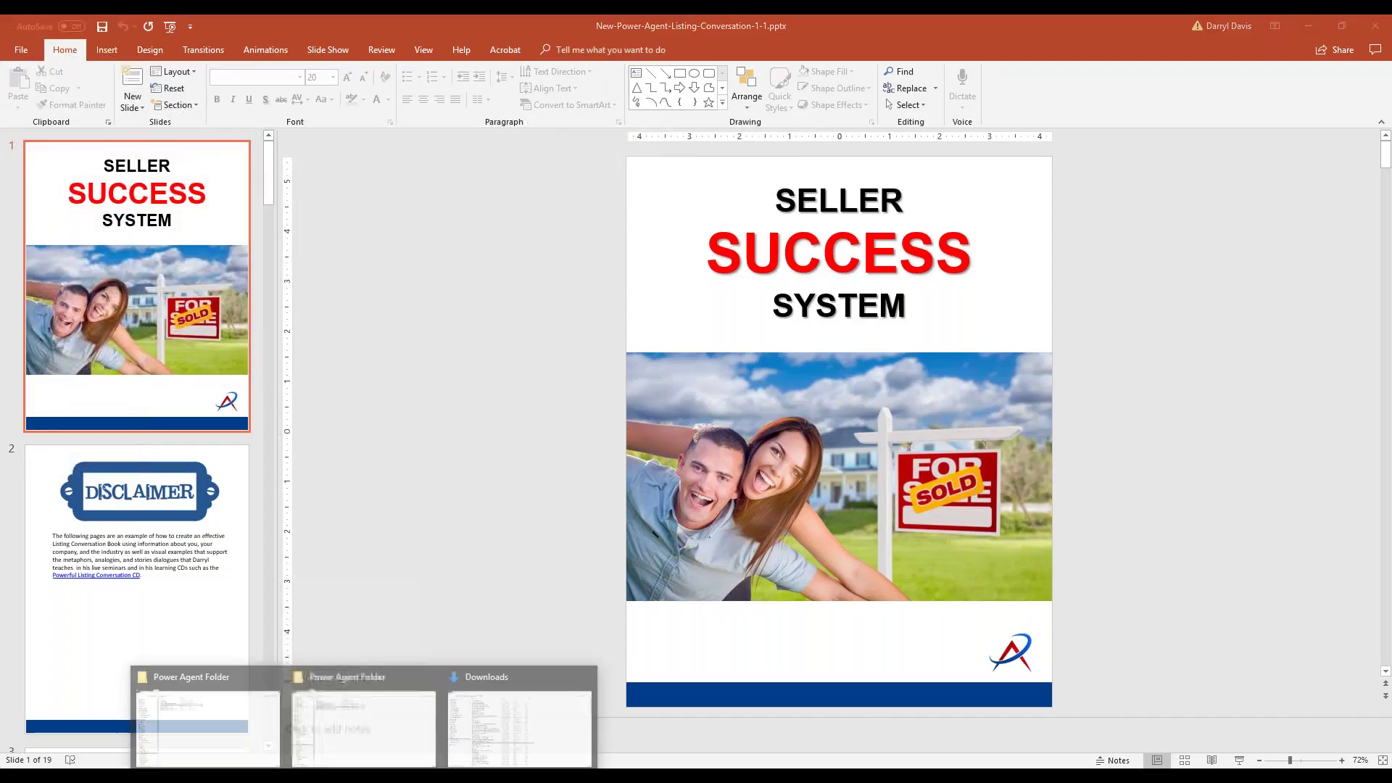
{"action": "left_click", "coordinate": [357, 739]}
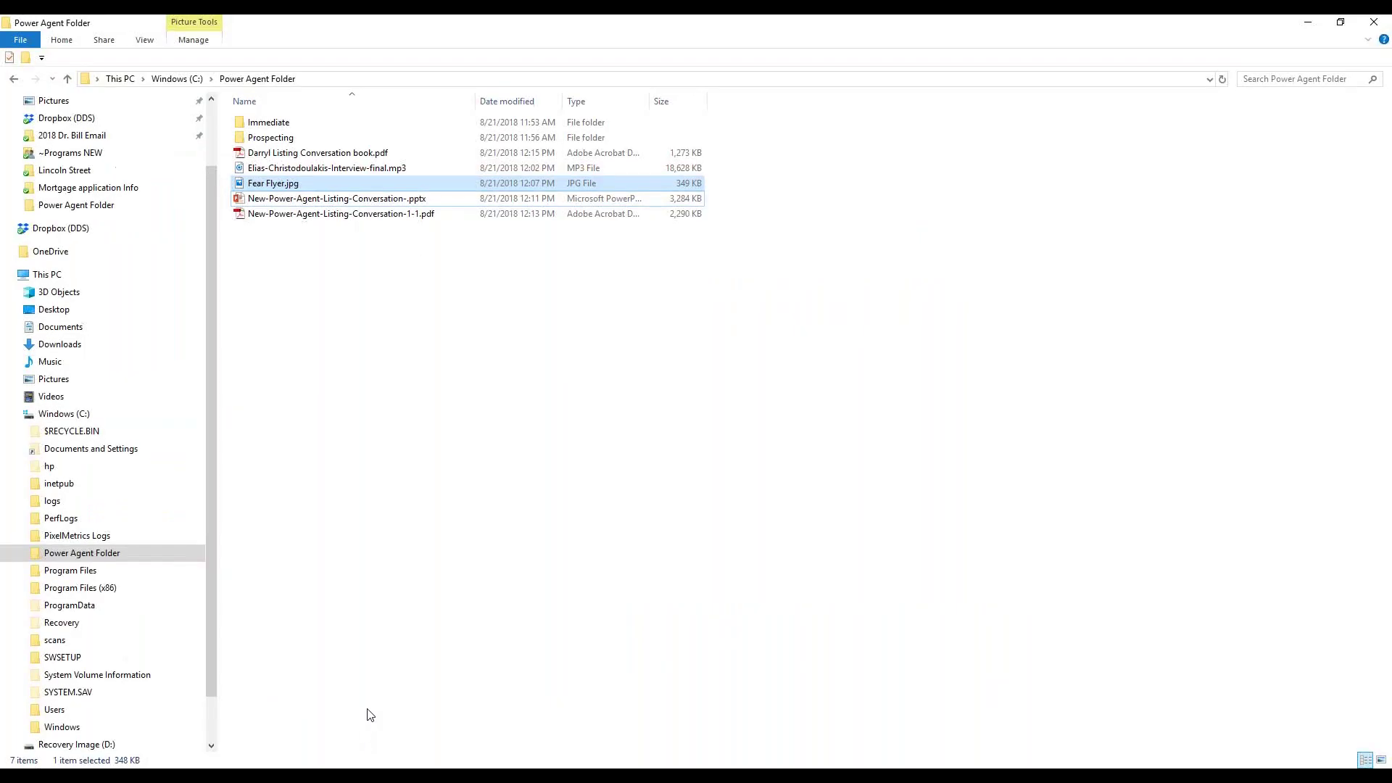
{"action": "double_click", "coordinate": [361, 156]}
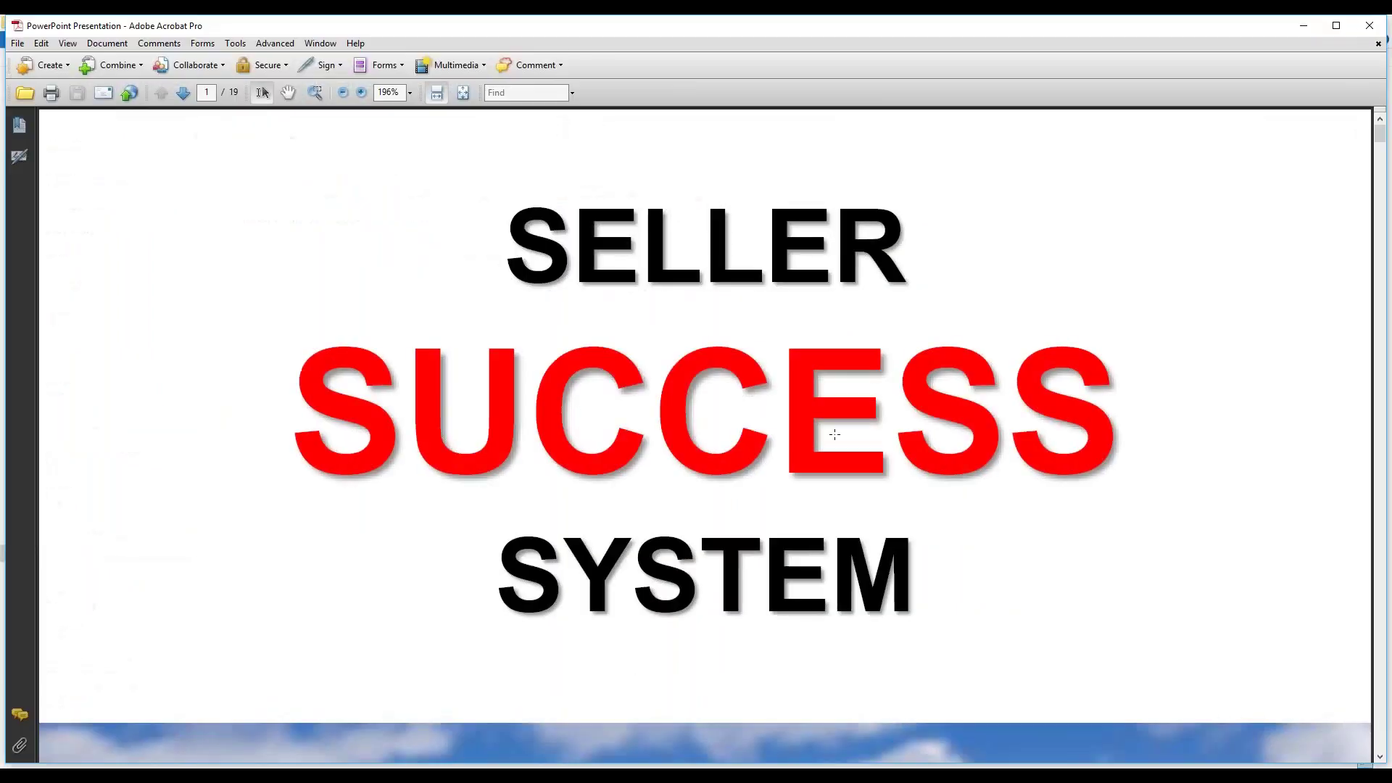
{"action": "scroll", "coordinate": [435, 372], "scroll_direction": "down", "scroll_amount": 3}
{"action": "scroll", "coordinate": [435, 373], "scroll_direction": "down", "scroll_amount": 2}
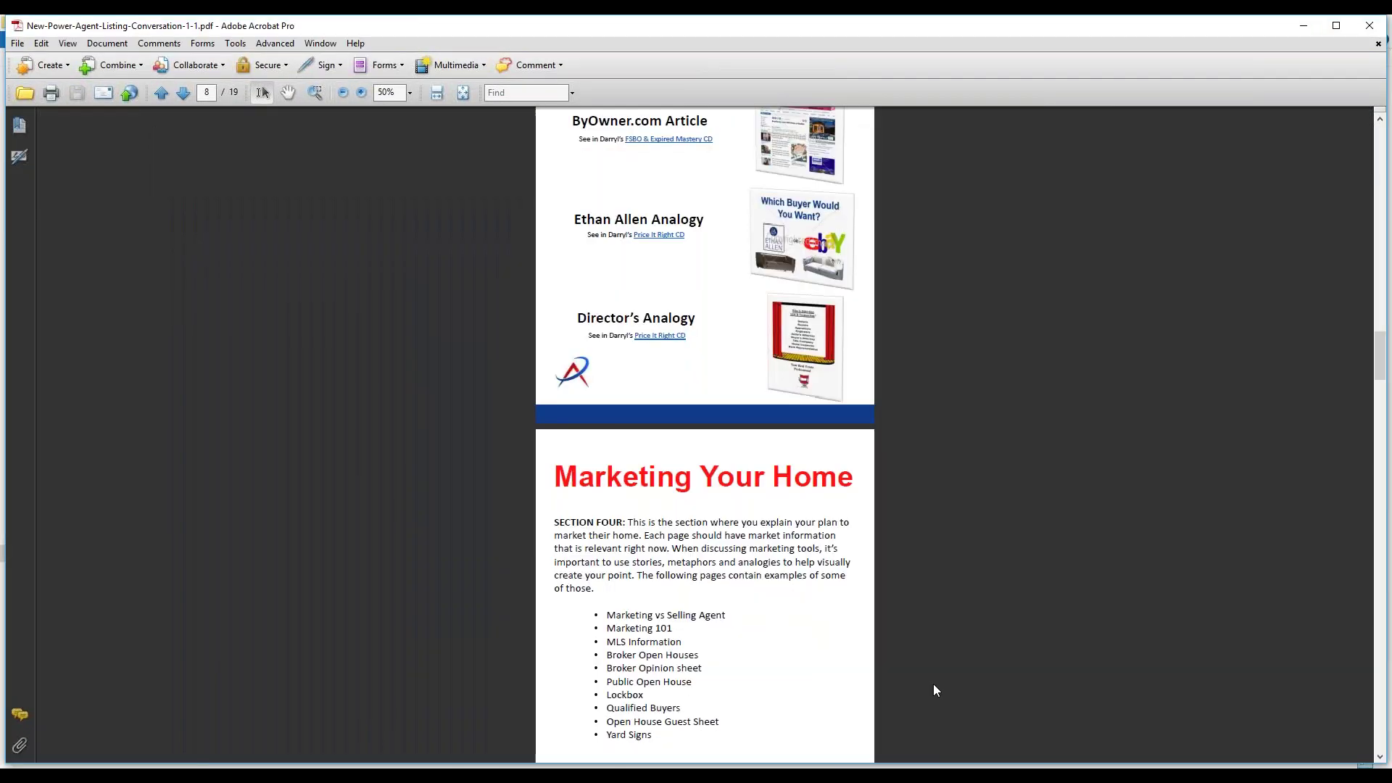
{"action": "scroll", "coordinate": [935, 558], "scroll_direction": "up", "scroll_amount": 2}
{"action": "left_click_drag", "start_coordinate": [1378, 334], "coordinate": [1369, 131]}
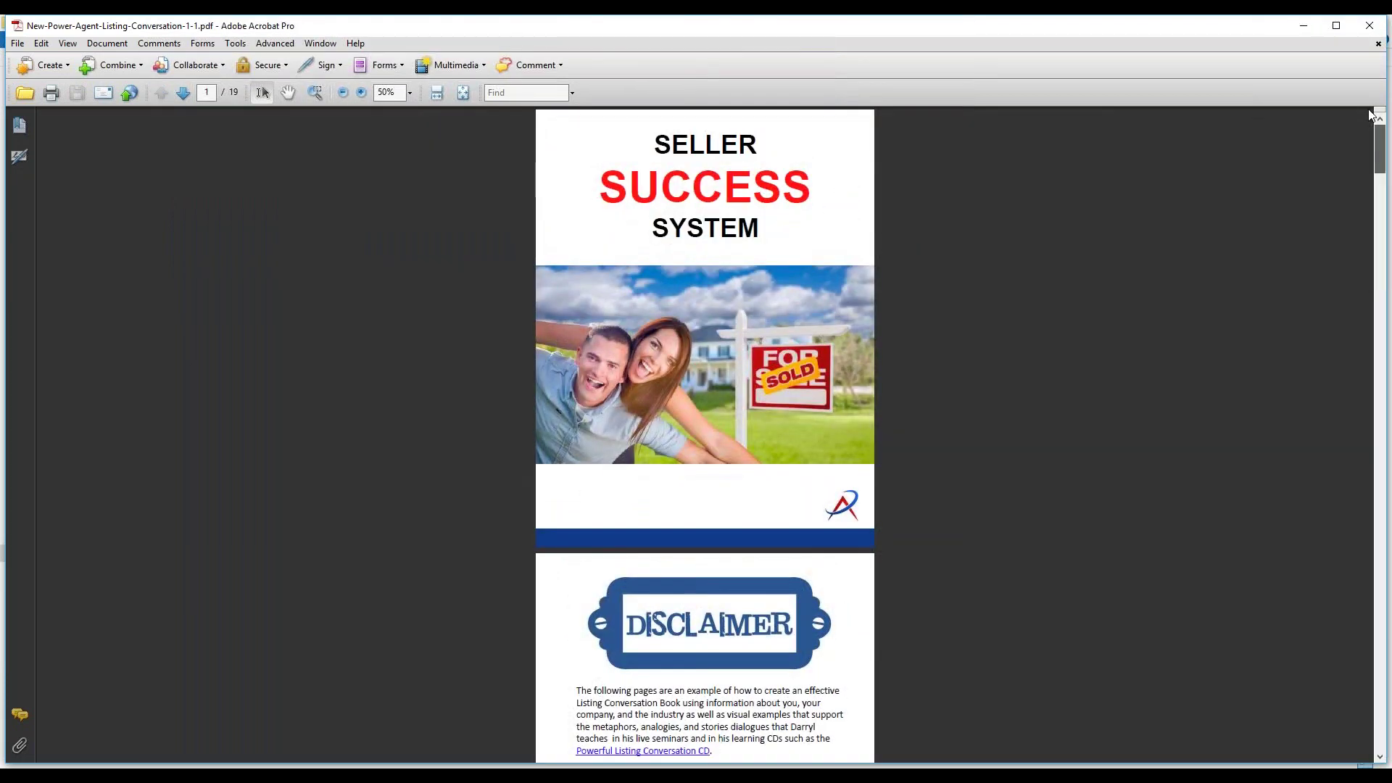
{"action": "left_click", "coordinate": [361, 92]}
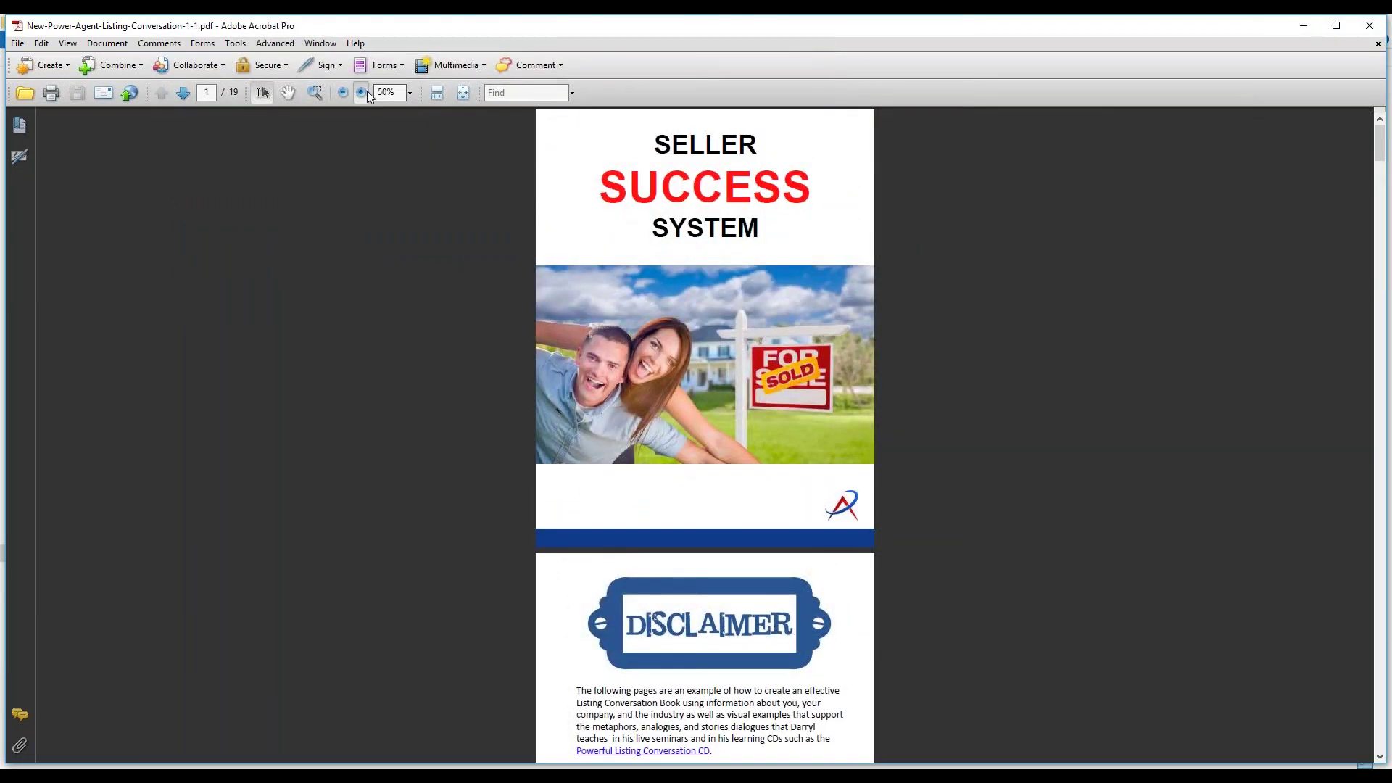
{"action": "left_click", "coordinate": [361, 93]}
{"action": "left_click", "coordinate": [361, 92]}
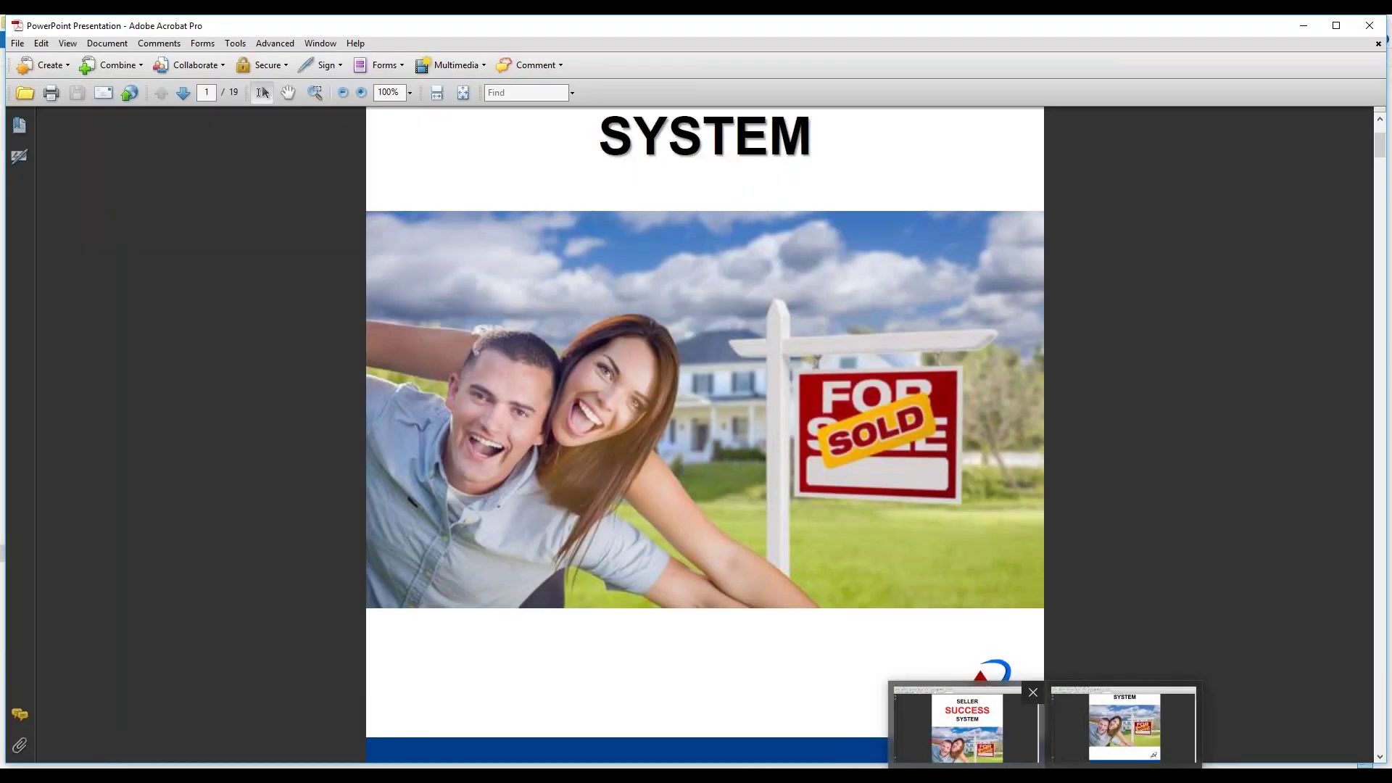
{"action": "scroll", "coordinate": [835, 367], "scroll_direction": "down", "scroll_amount": 10}
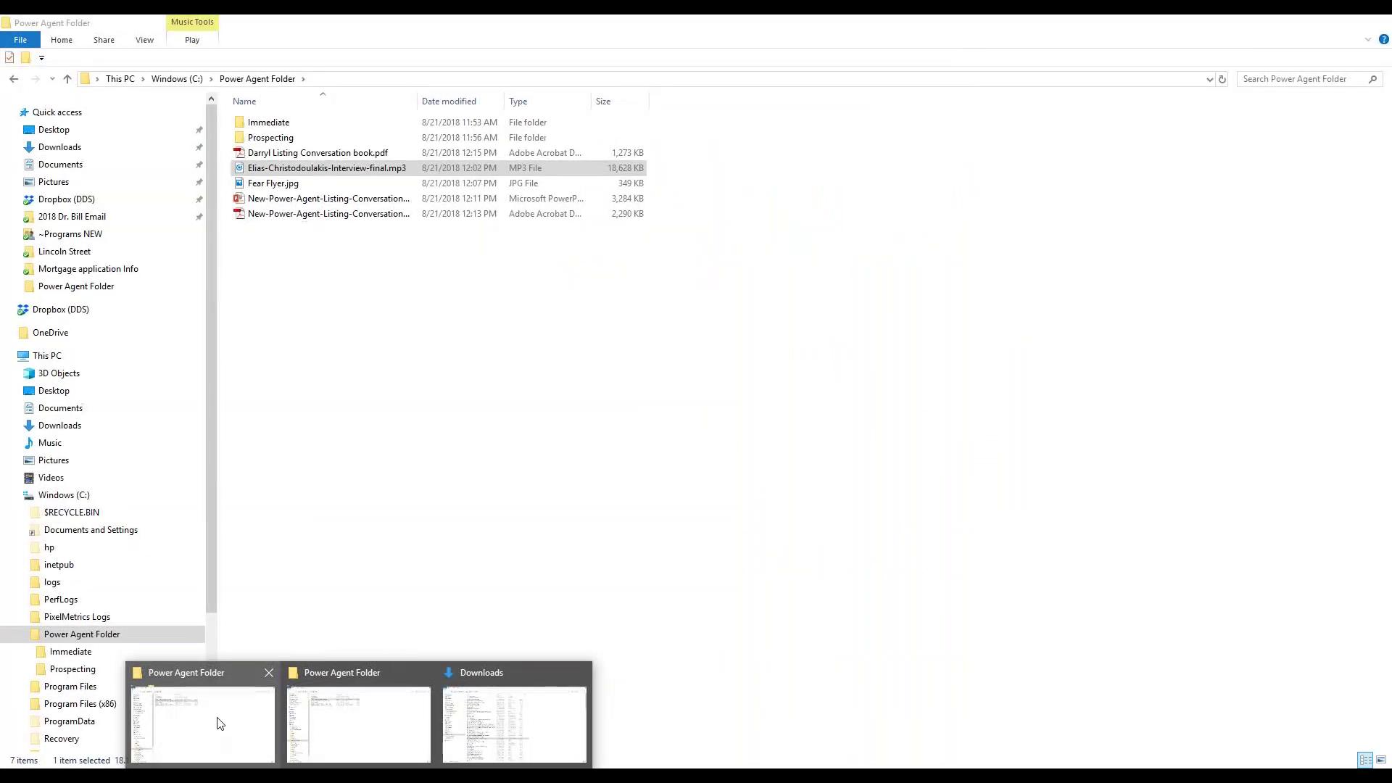
Step: Search the Windows (C:) drive for 'name: listing', then close the Explorer window
{"action": "left_click", "coordinate": [221, 723]}
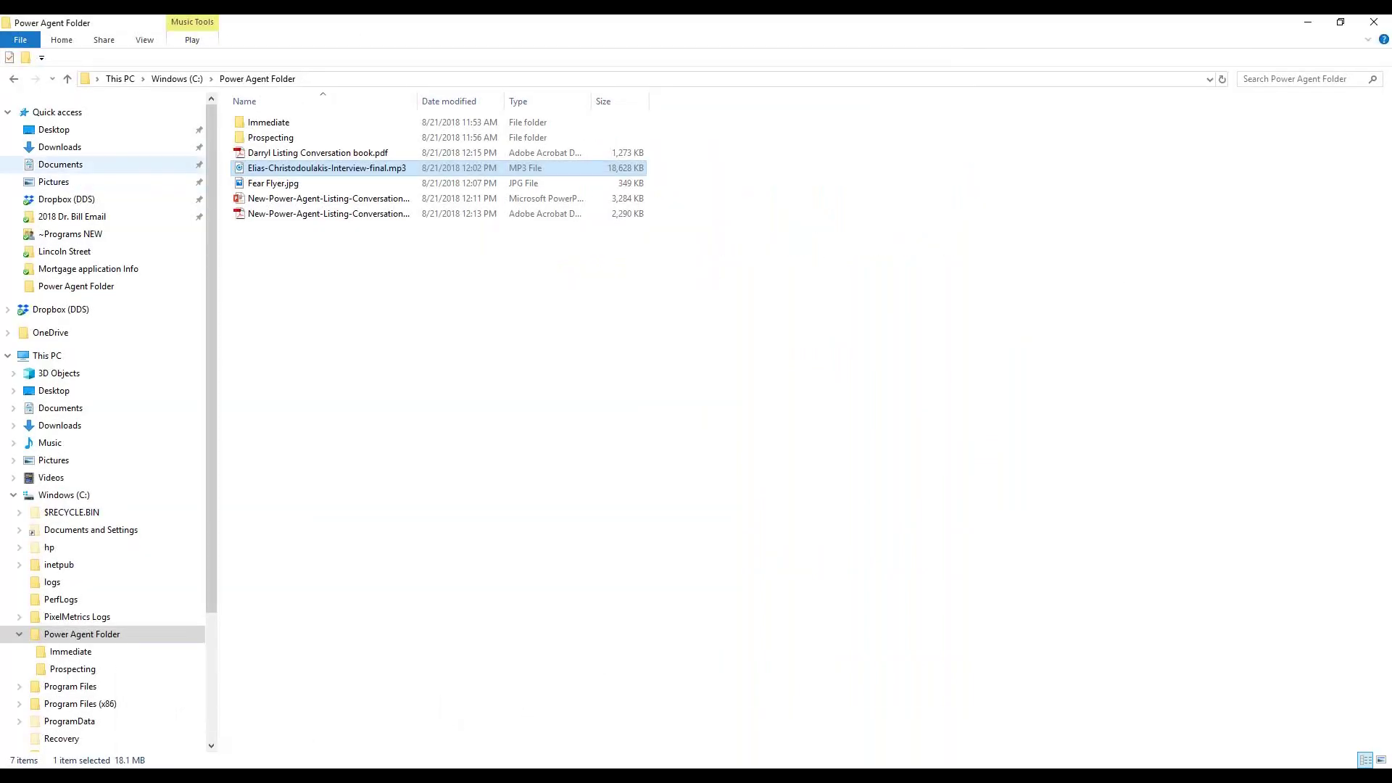
{"action": "left_click", "coordinate": [180, 80]}
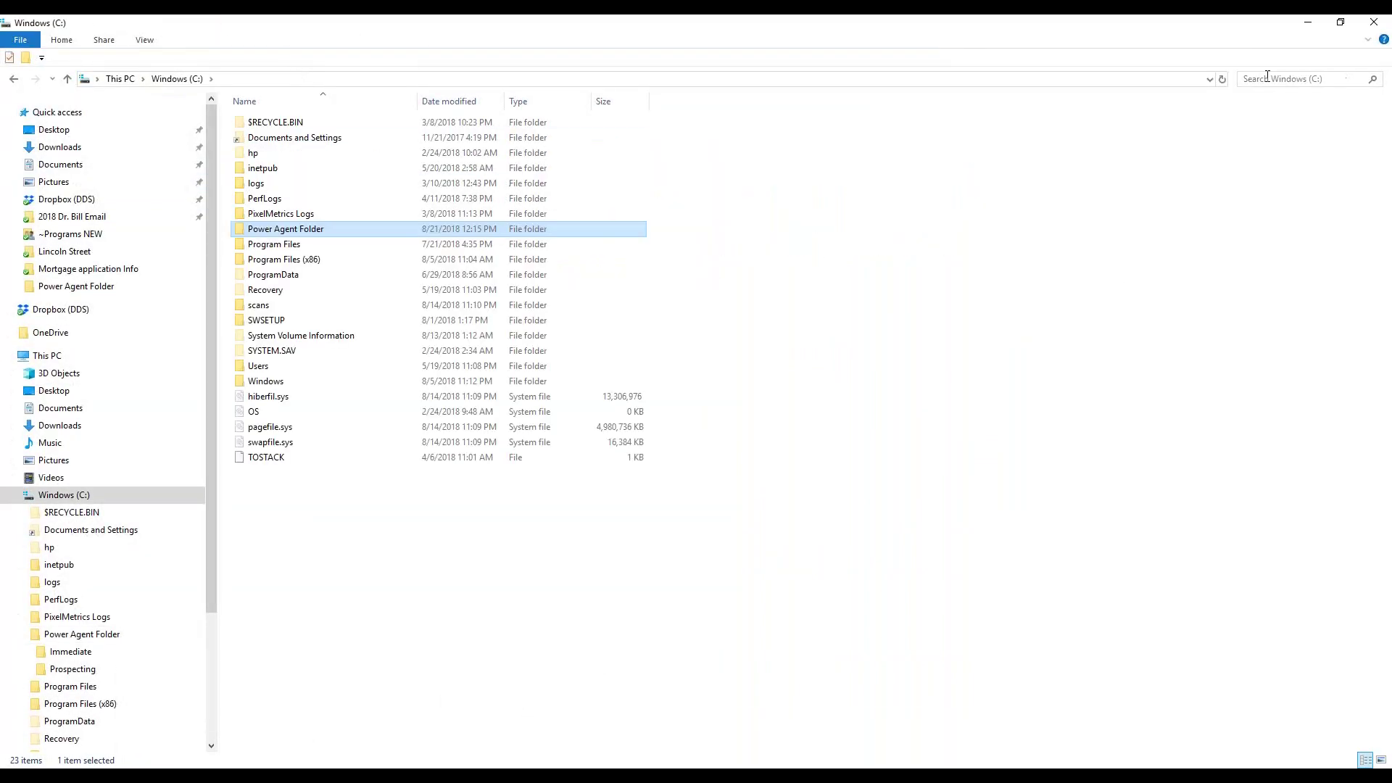
{"action": "left_click", "coordinate": [1267, 78]}
{"action": "type", "text": "name: "}
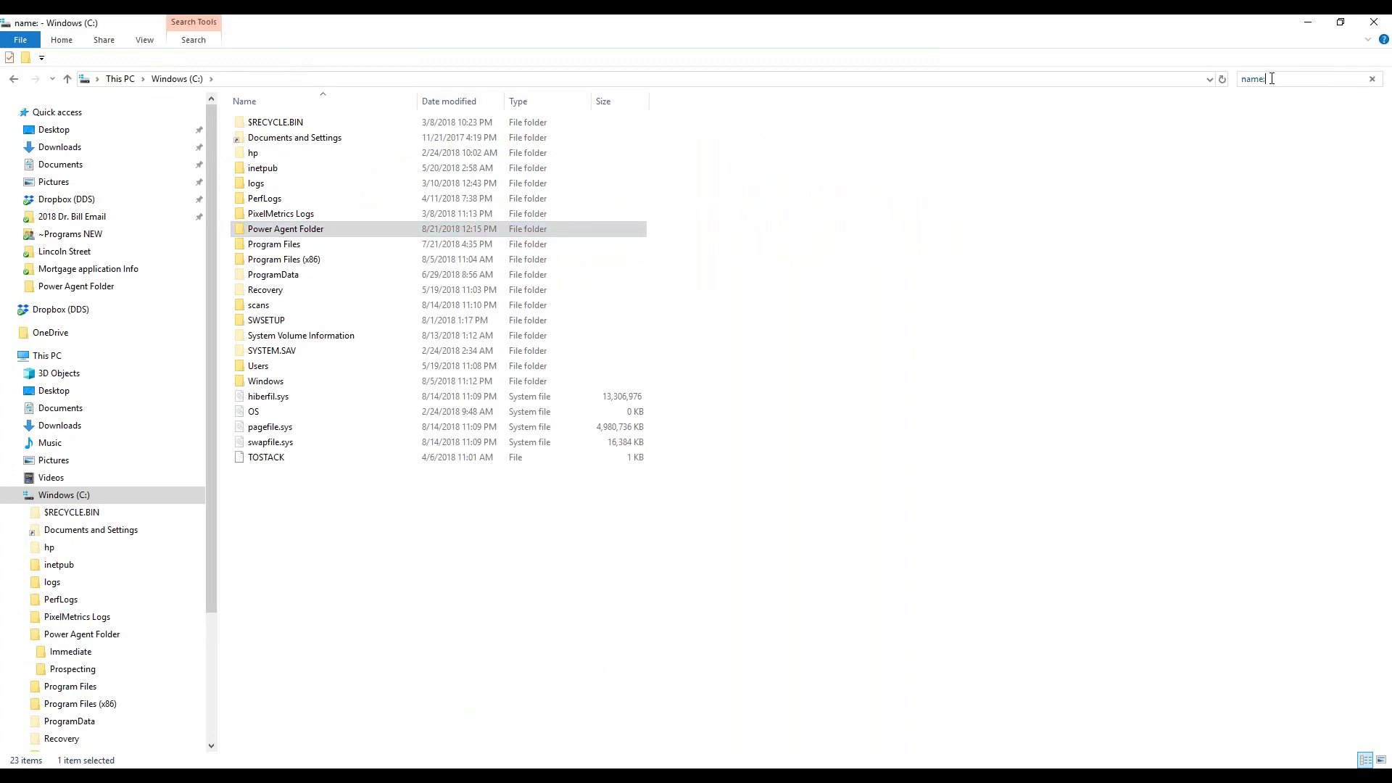
{"action": "type", "text": "listing"}
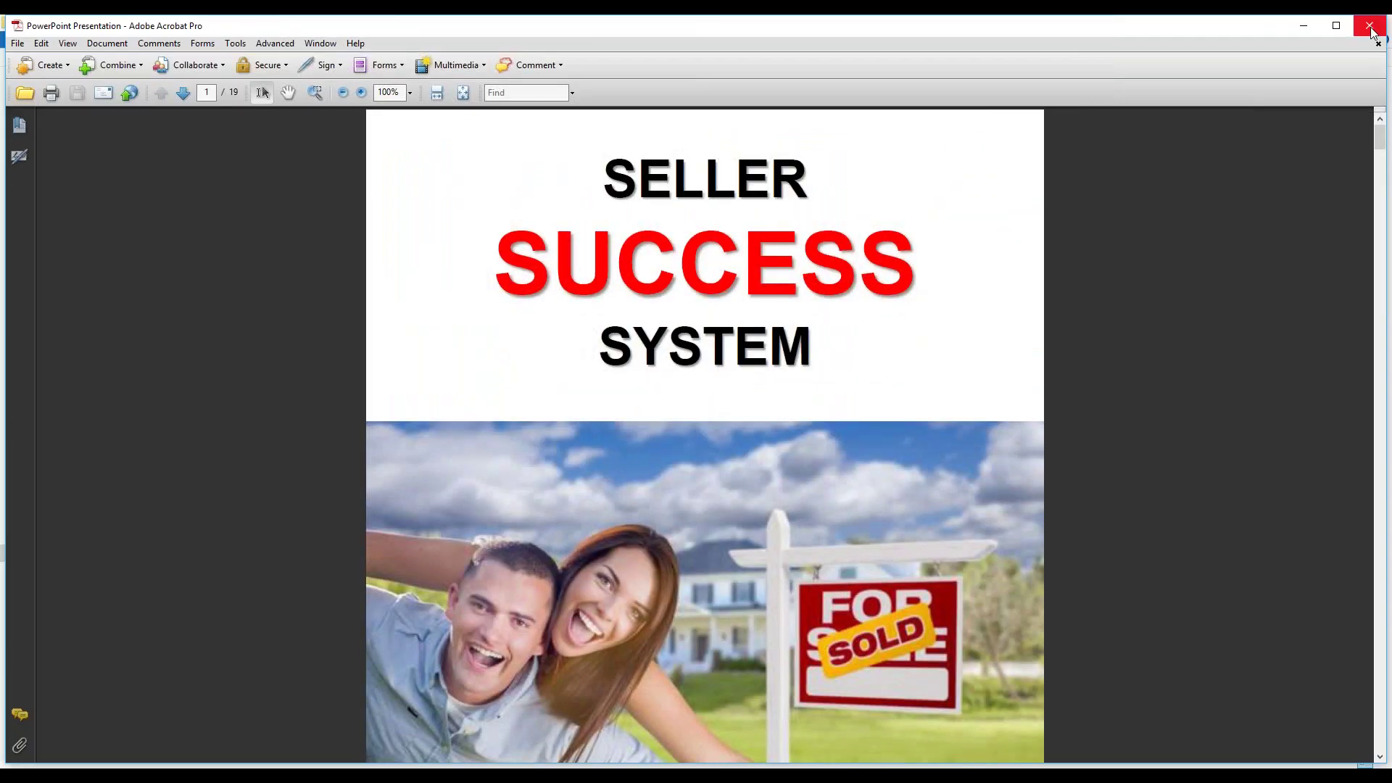
{"action": "left_click", "coordinate": [1369, 29]}
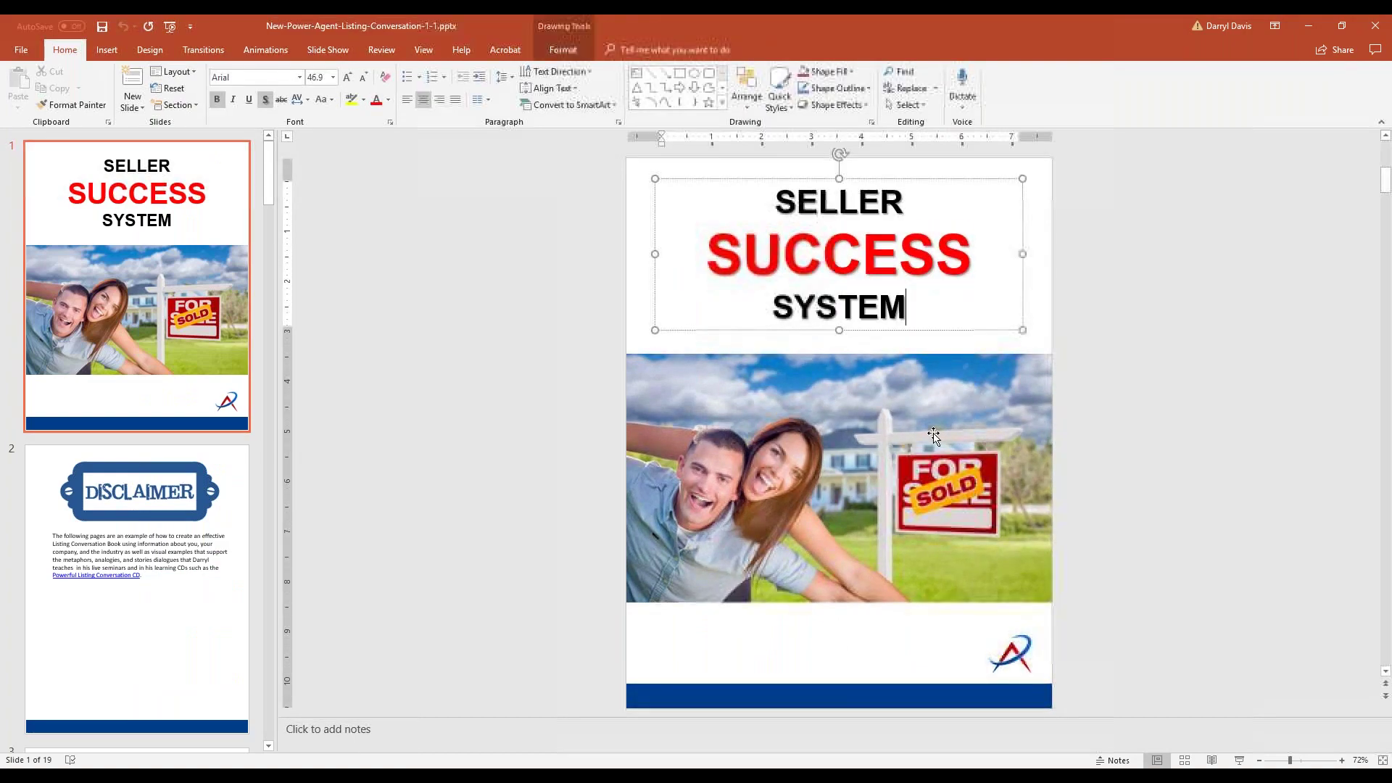
Step: Start saving a copy of the presentation and set the file type to JPEG
{"action": "left_click", "coordinate": [22, 48]}
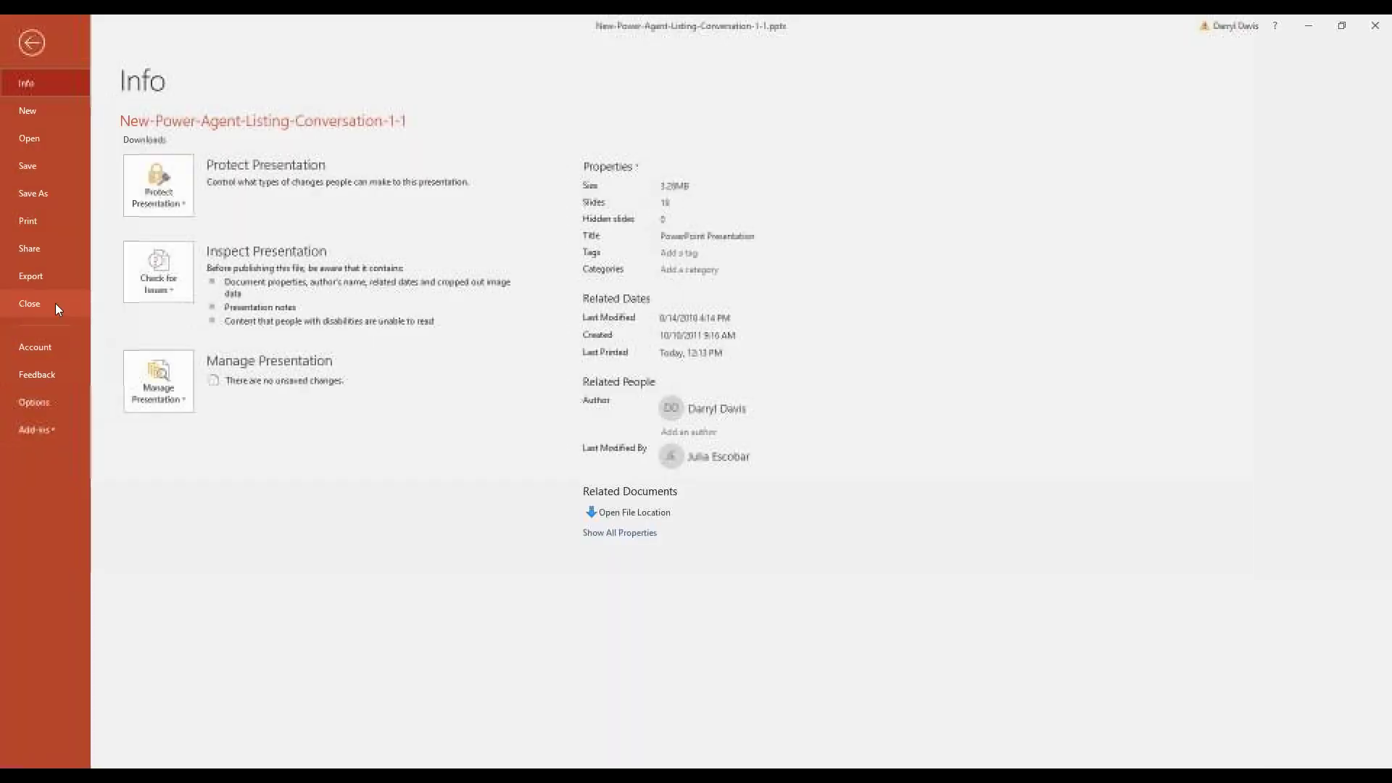
{"action": "left_click", "coordinate": [58, 196]}
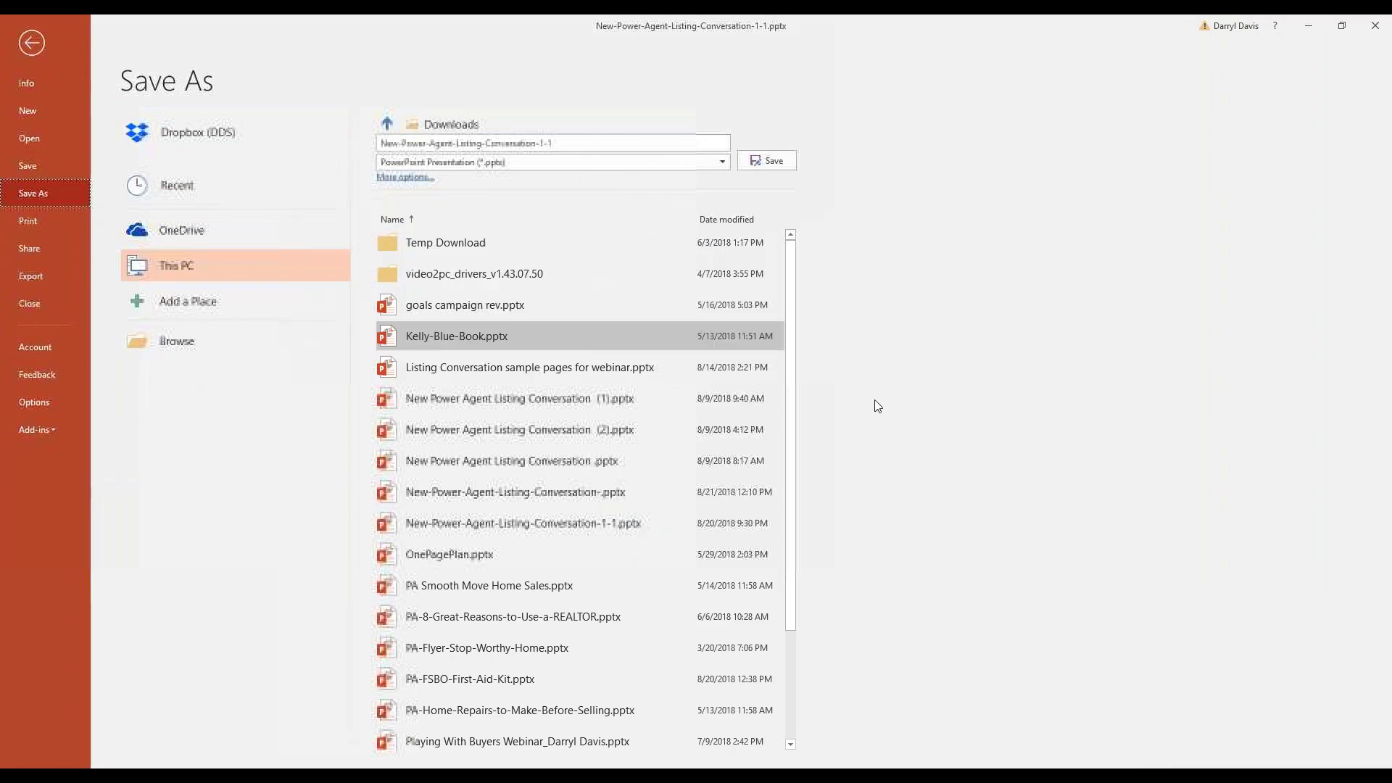
{"action": "left_click", "coordinate": [198, 132]}
{"action": "left_click", "coordinate": [405, 199]}
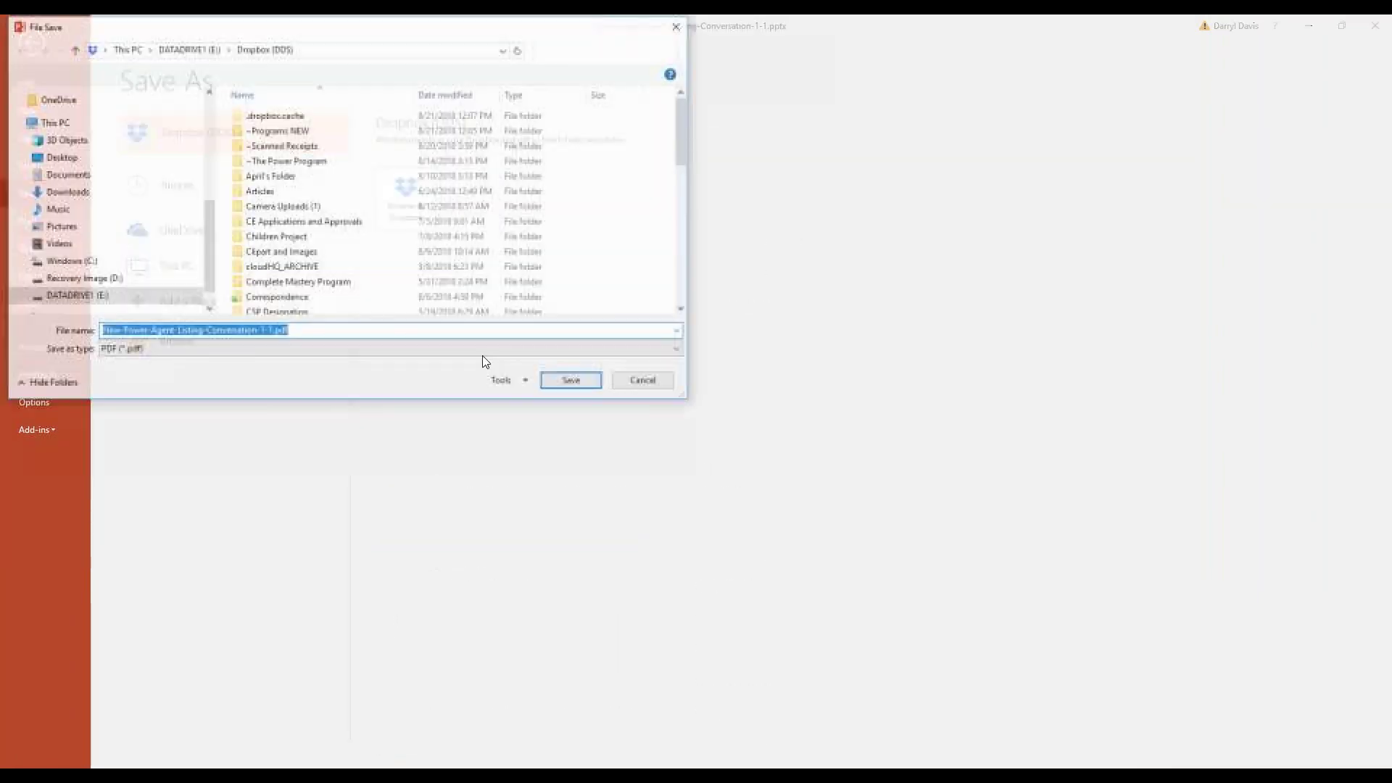
{"action": "scroll", "coordinate": [311, 215], "scroll_direction": "down", "scroll_amount": 2}
{"action": "scroll", "coordinate": [312, 216], "scroll_direction": "down", "scroll_amount": 3}
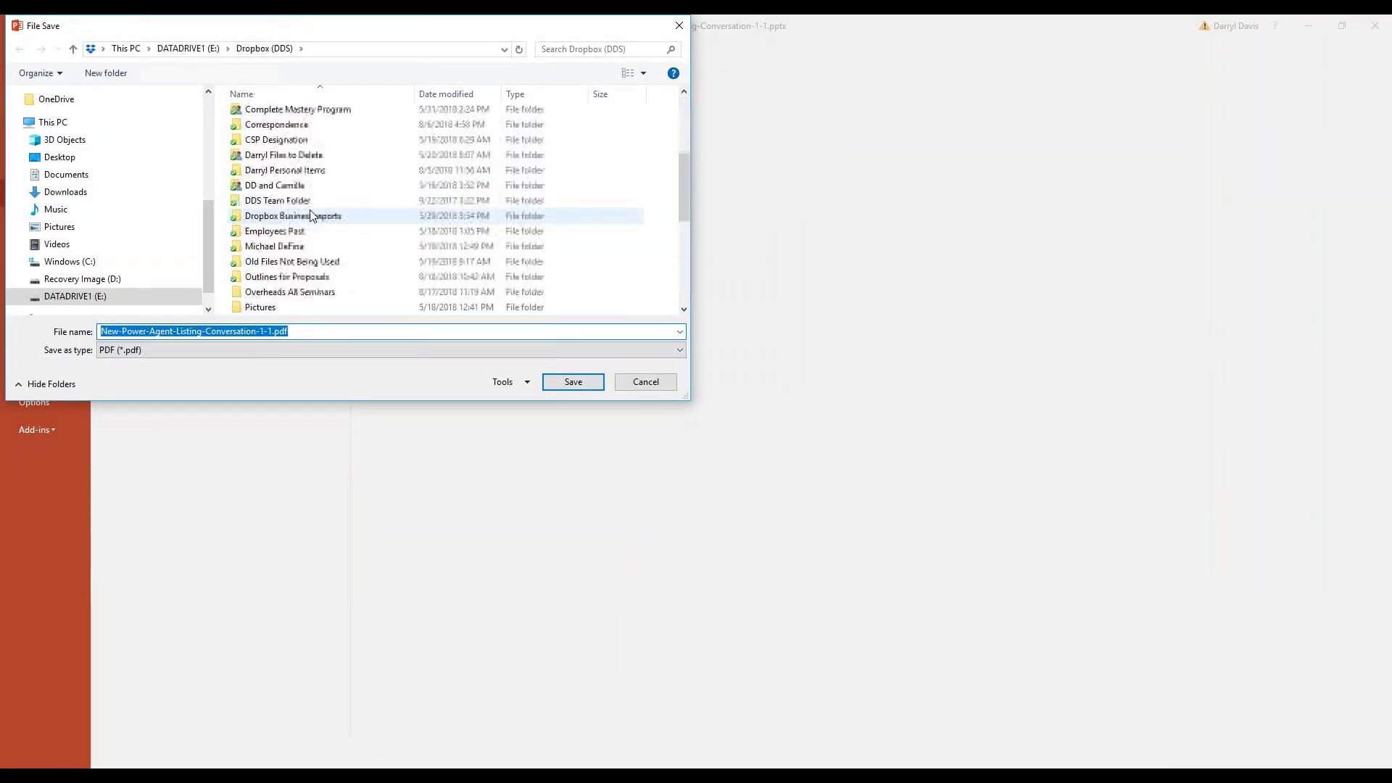
{"action": "scroll", "coordinate": [313, 219], "scroll_direction": "down", "scroll_amount": 1}
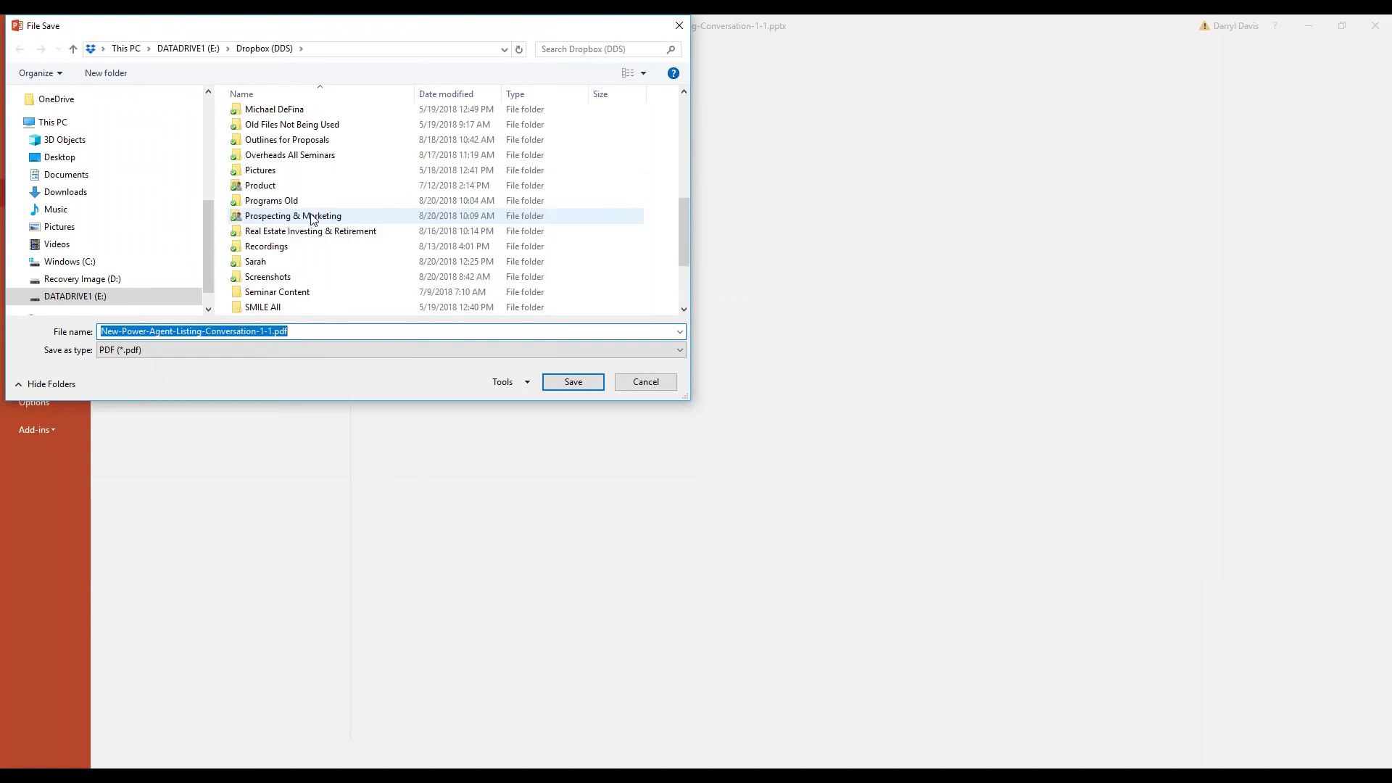
{"action": "scroll", "coordinate": [313, 220], "scroll_direction": "down", "scroll_amount": 2}
{"action": "left_click", "coordinate": [276, 350]}
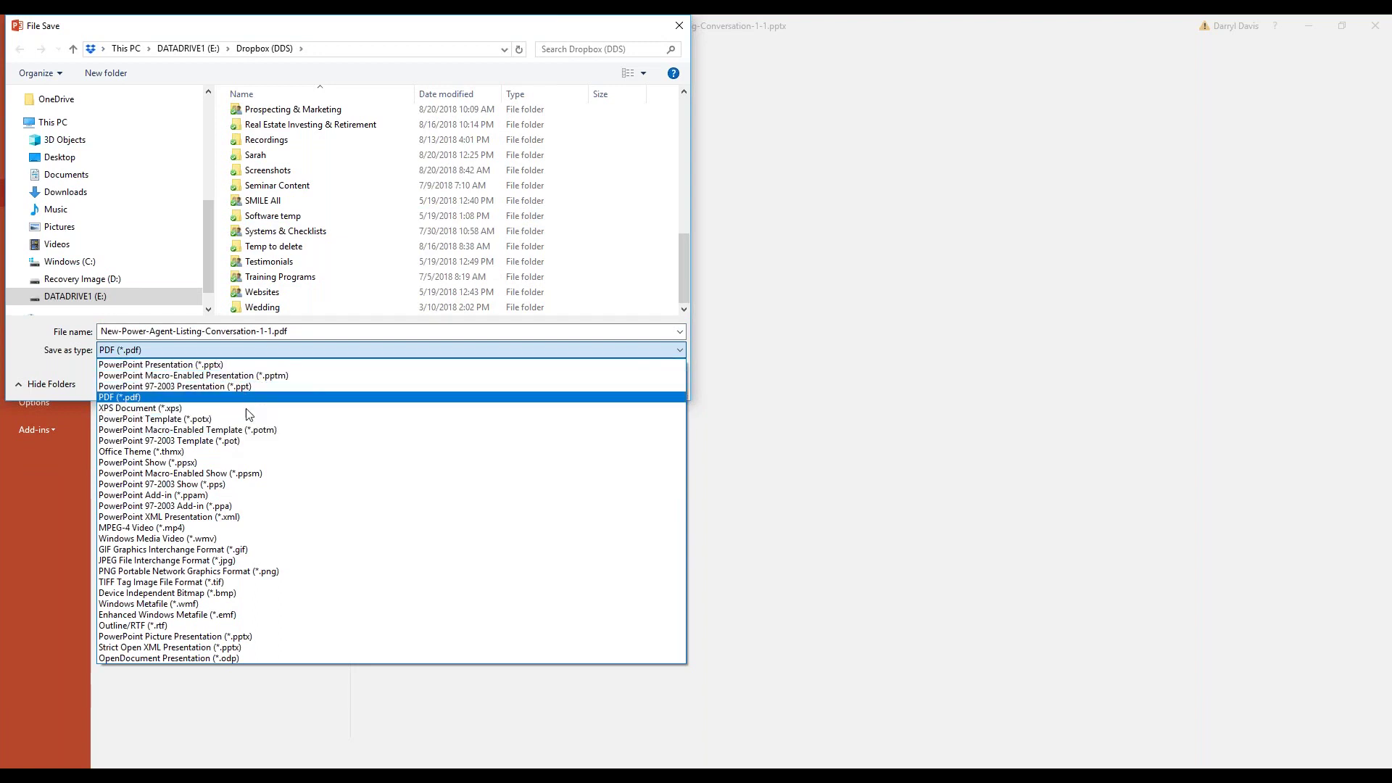
{"action": "left_click", "coordinate": [261, 560]}
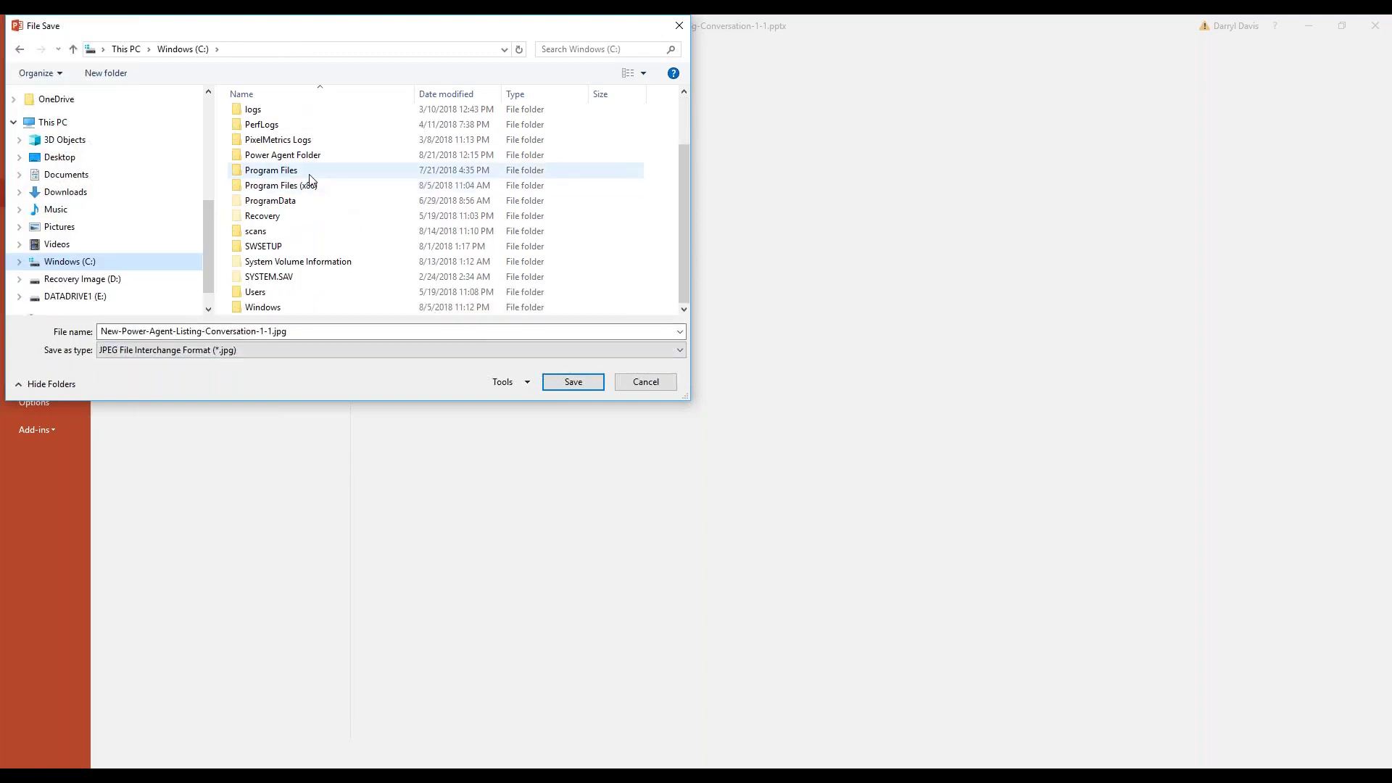
Step: Save the JPEG into Power Agent Folder, exporting just the current cover slide
{"action": "left_click", "coordinate": [312, 156]}
{"action": "double_click", "coordinate": [311, 156]}
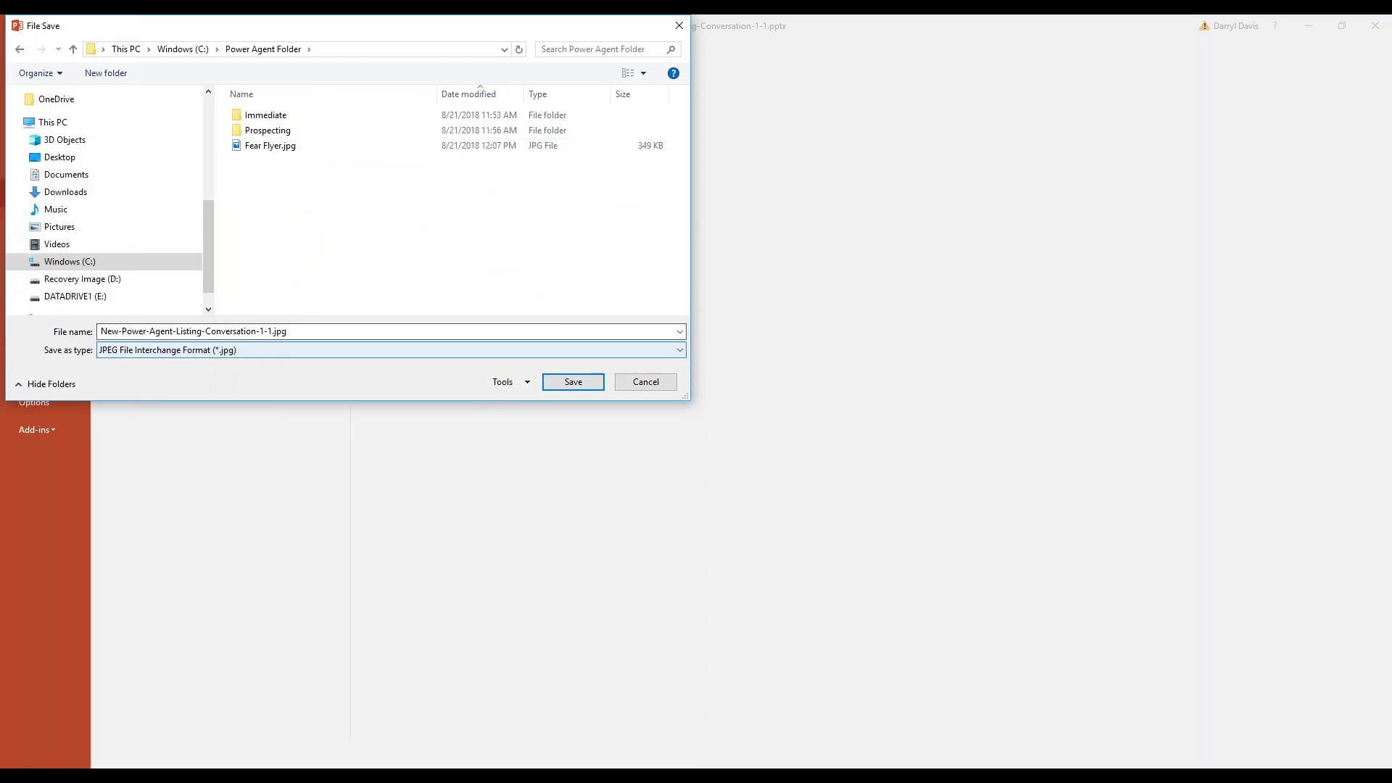
{"action": "left_click", "coordinate": [588, 384]}
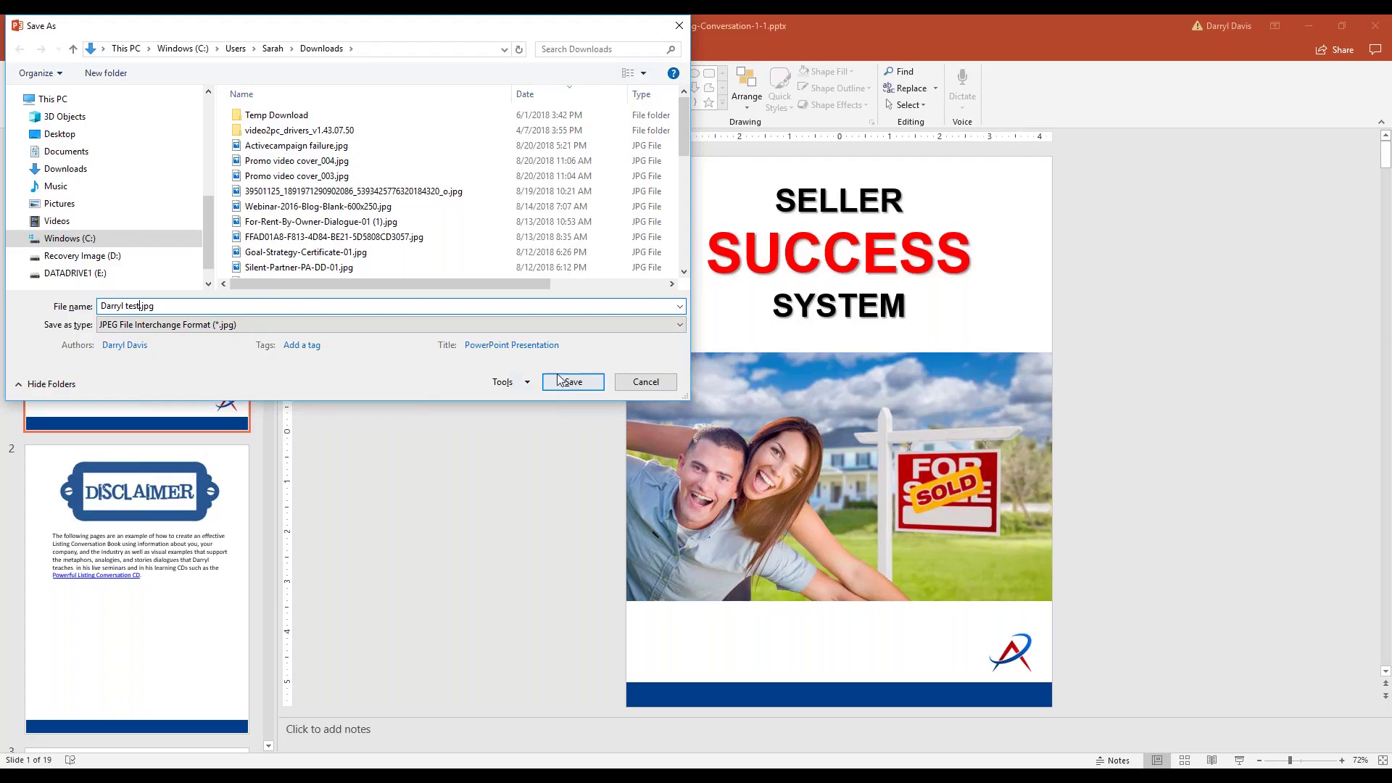
{"action": "left_click", "coordinate": [558, 380]}
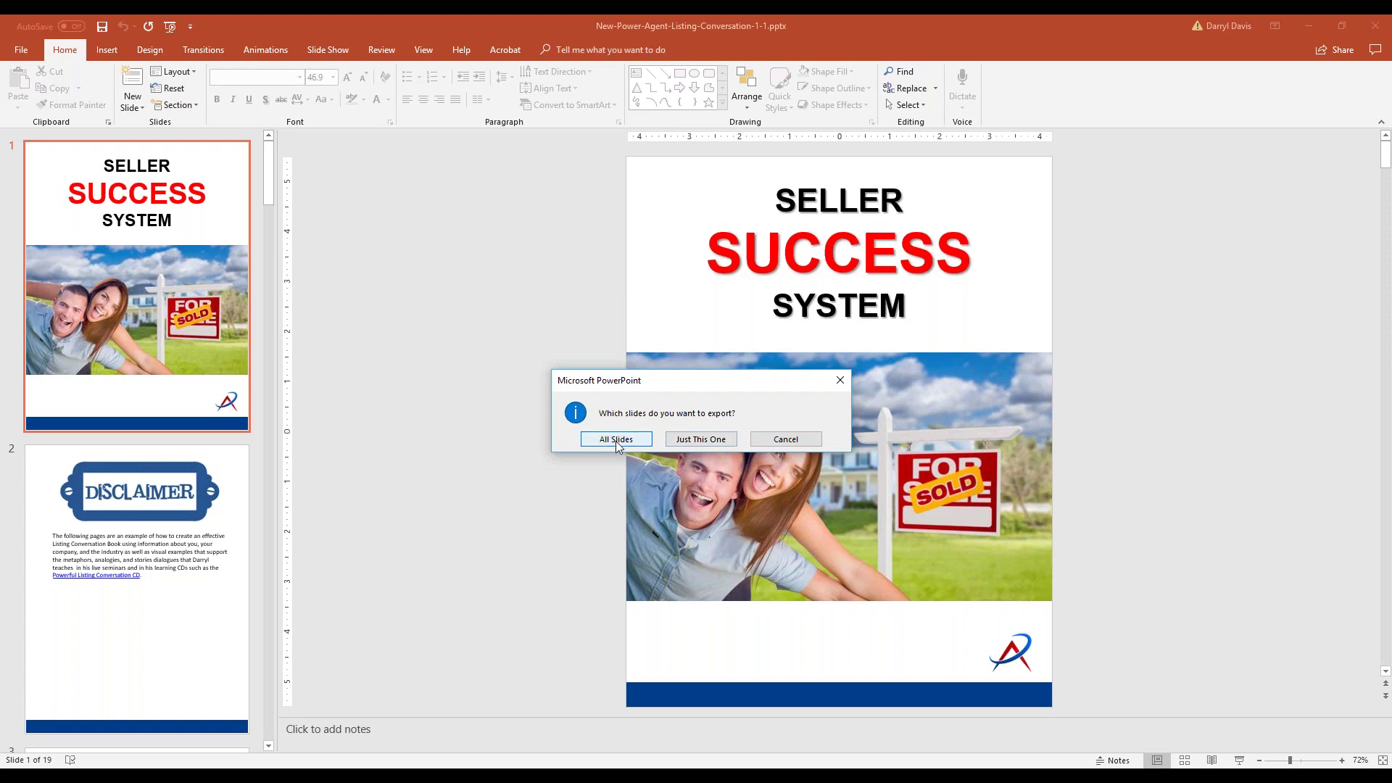
{"action": "left_click", "coordinate": [718, 440]}
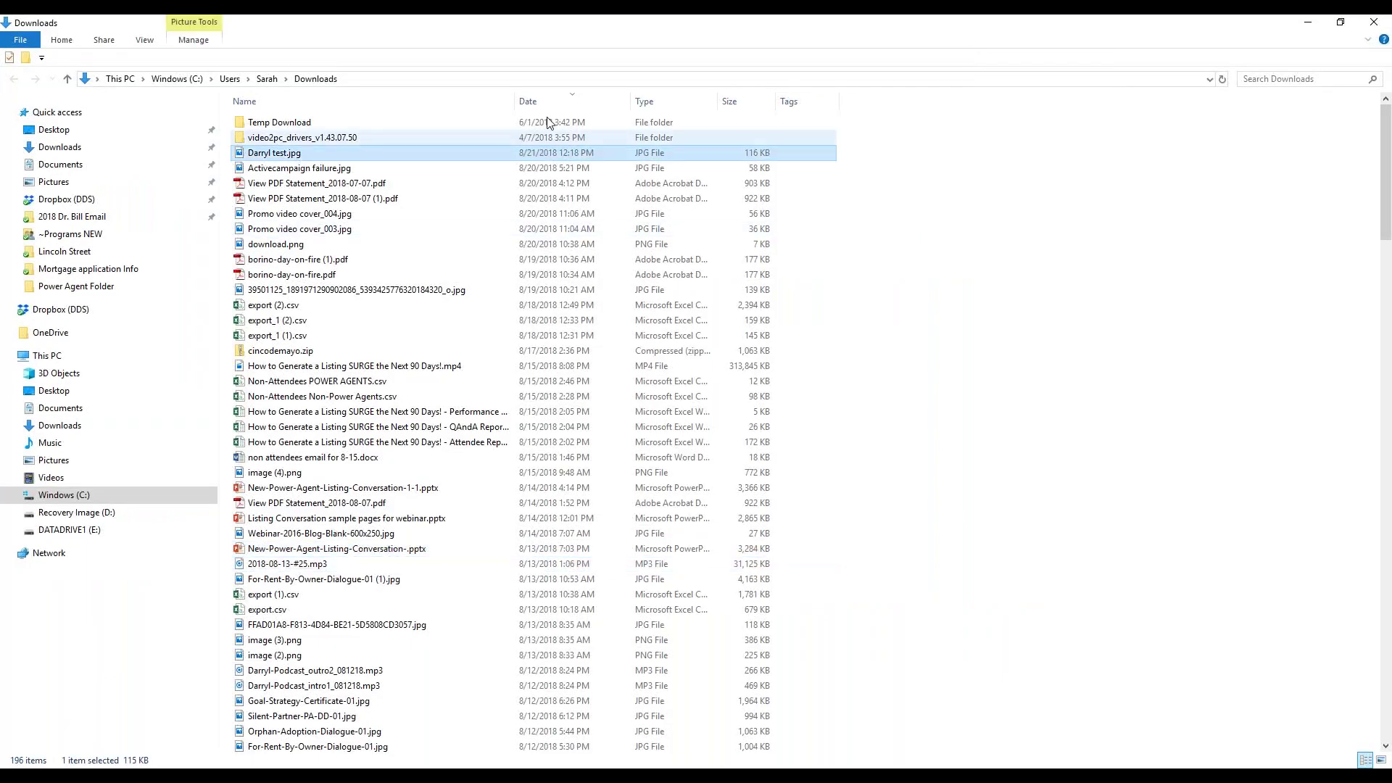
Step: Open the test cover JPG from Downloads for viewing
{"action": "double_click", "coordinate": [300, 152]}
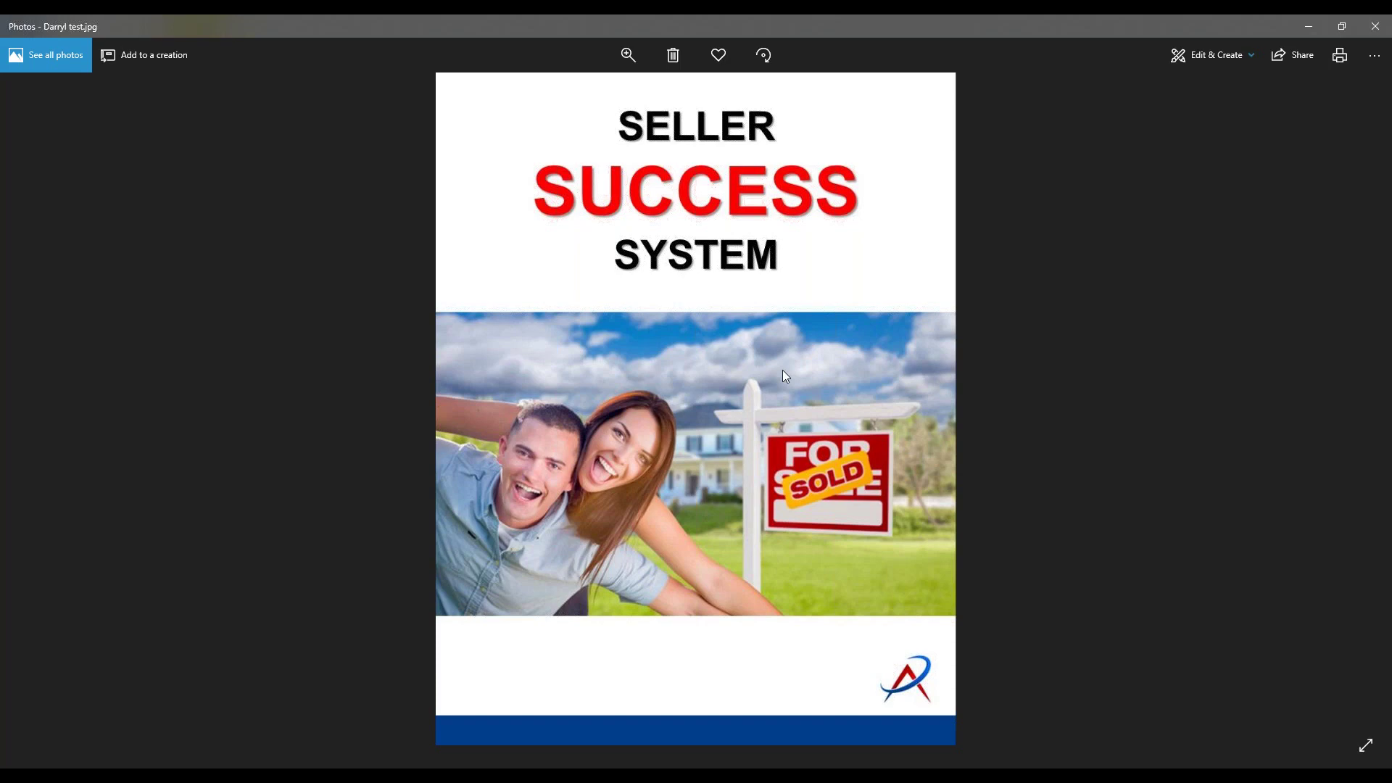
Step: Close the Photos window showing the cover image
{"action": "left_click", "coordinate": [1382, 27]}
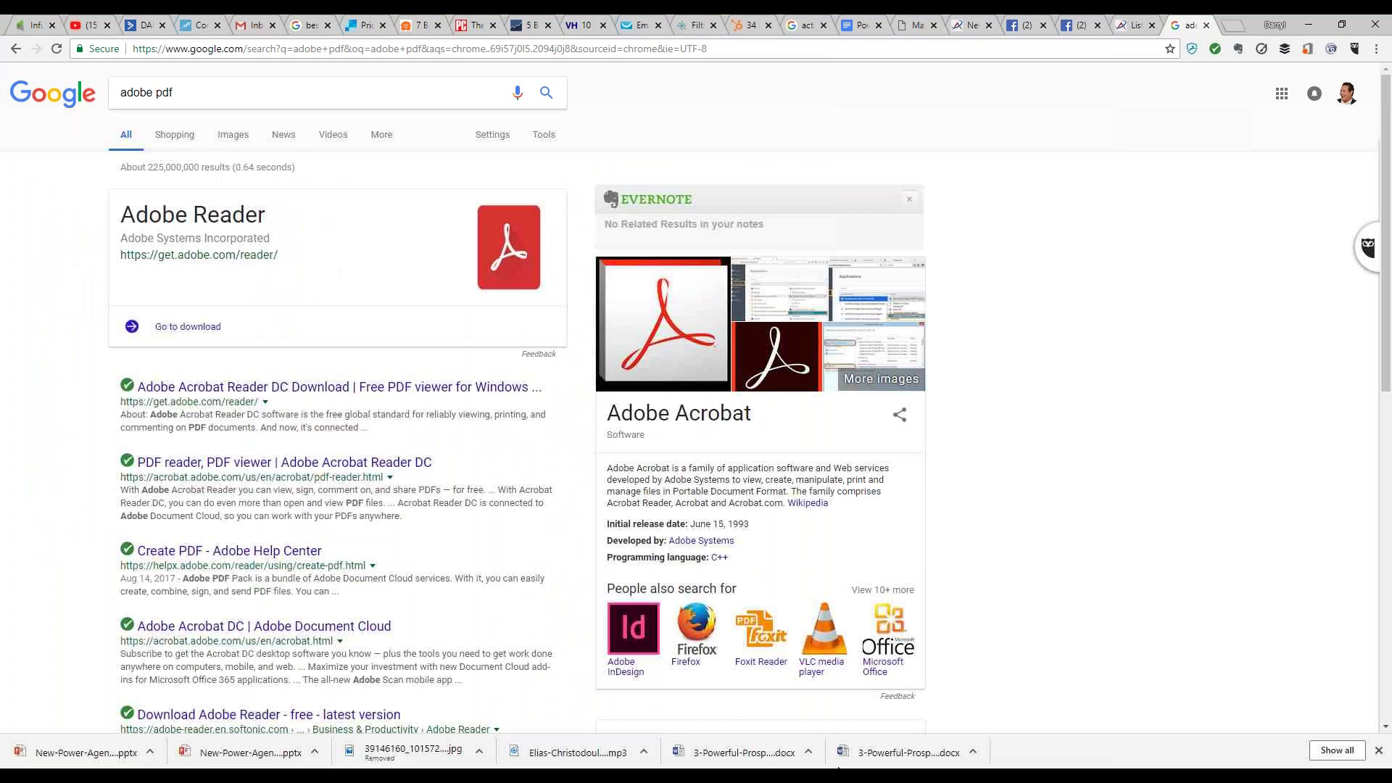
Step: Start a new POWER Agent Members group post and attach the cover JPEG from Downloads
{"action": "left_click", "coordinate": [1081, 29]}
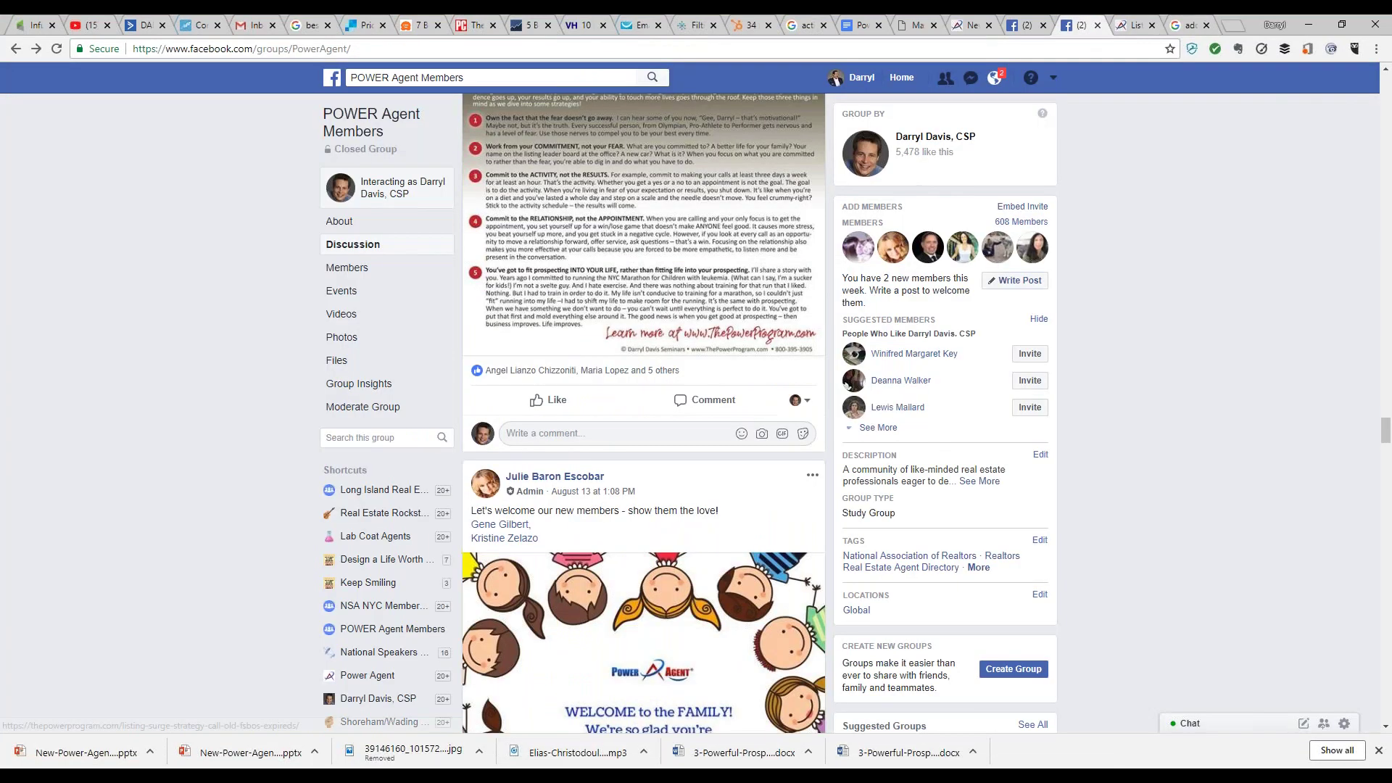
{"action": "scroll", "coordinate": [616, 276], "scroll_direction": "up", "scroll_amount": 20}
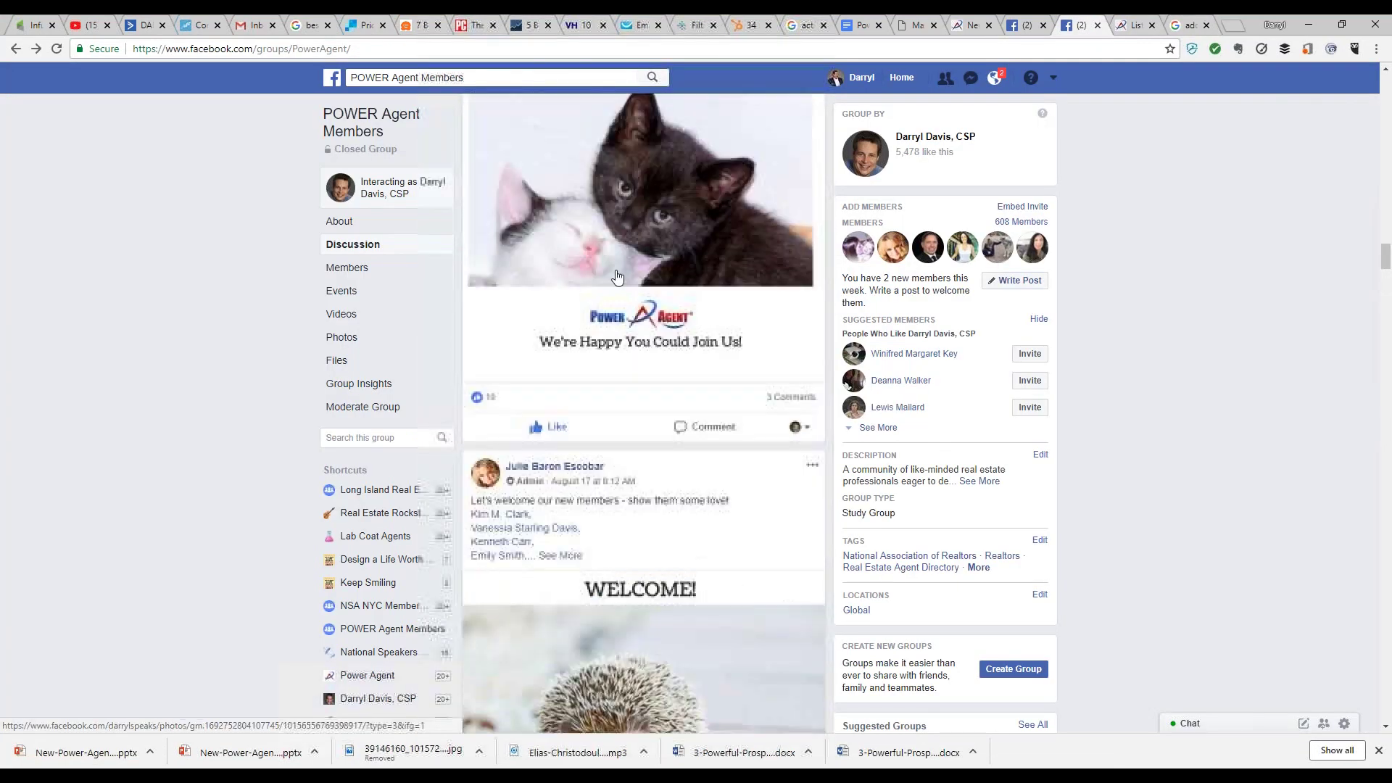
{"action": "left_click_drag", "start_coordinate": [1385, 255], "coordinate": [1218, 211]}
{"action": "left_click", "coordinate": [549, 433]}
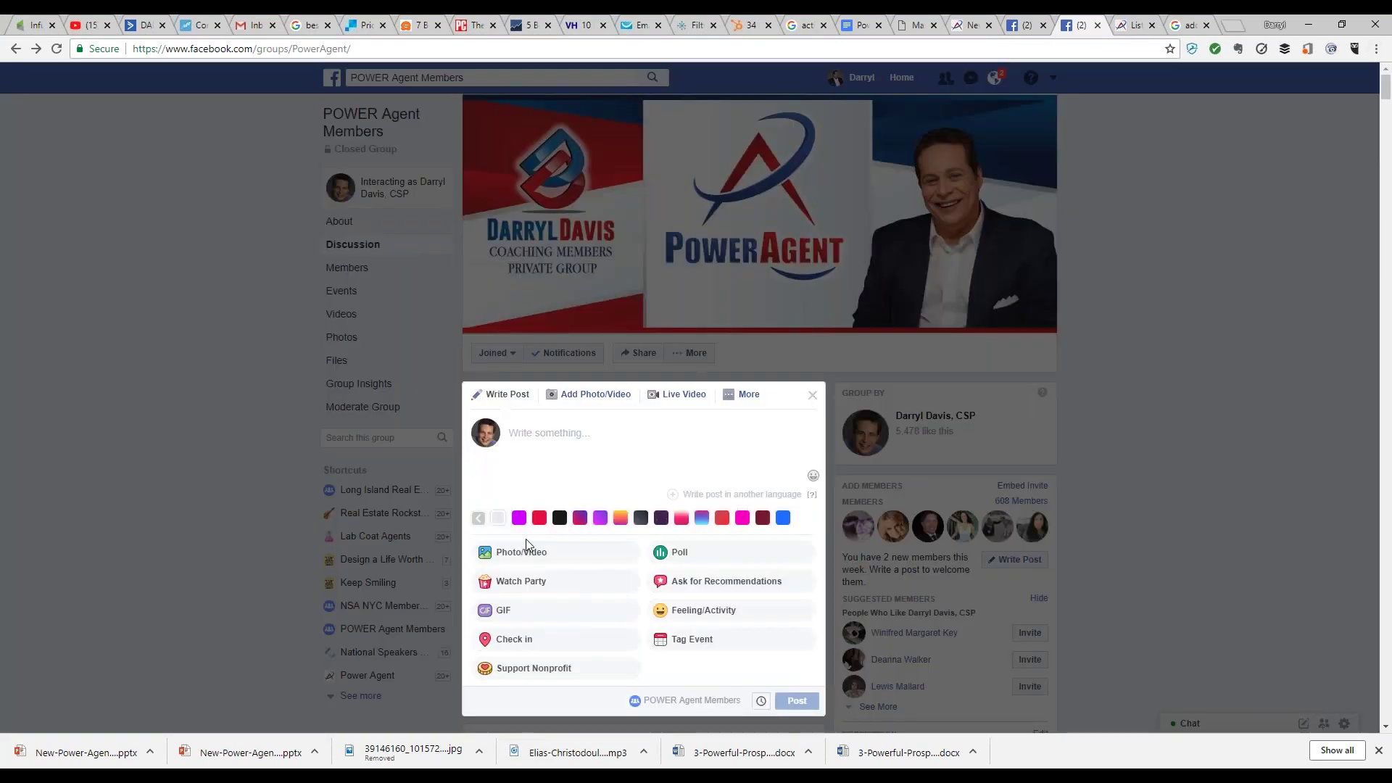
{"action": "left_click", "coordinate": [559, 559]}
{"action": "left_click", "coordinate": [589, 397]}
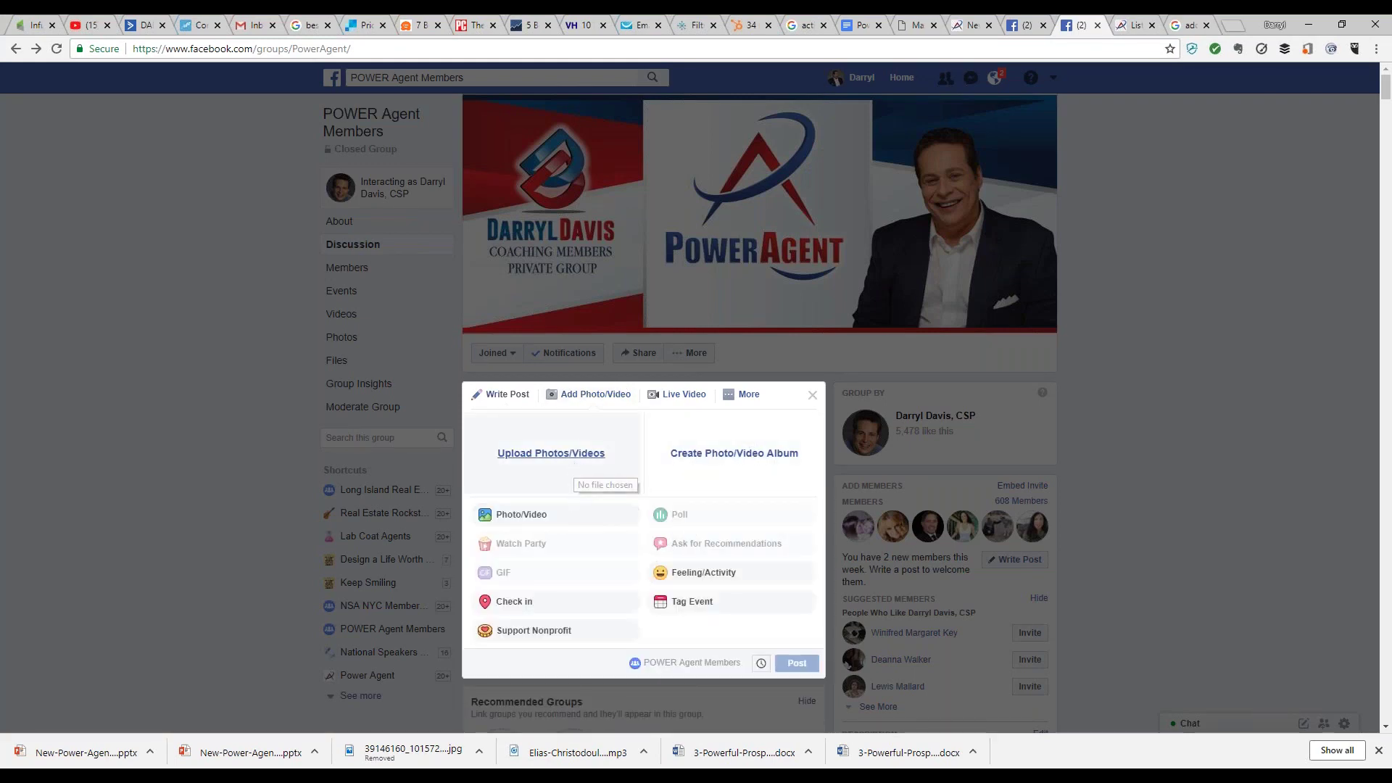
{"action": "left_click", "coordinate": [572, 454]}
{"action": "left_click", "coordinate": [257, 145]}
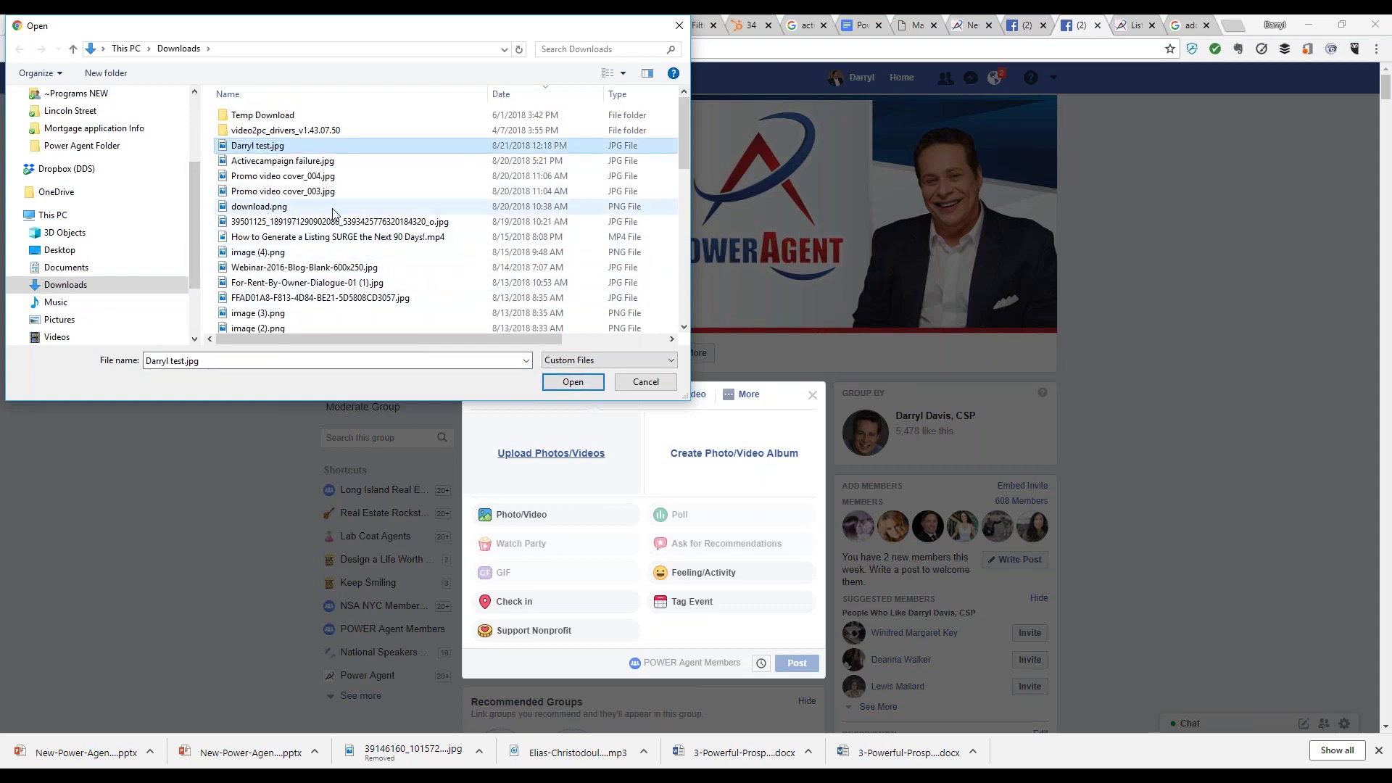
{"action": "left_click", "coordinate": [572, 381]}
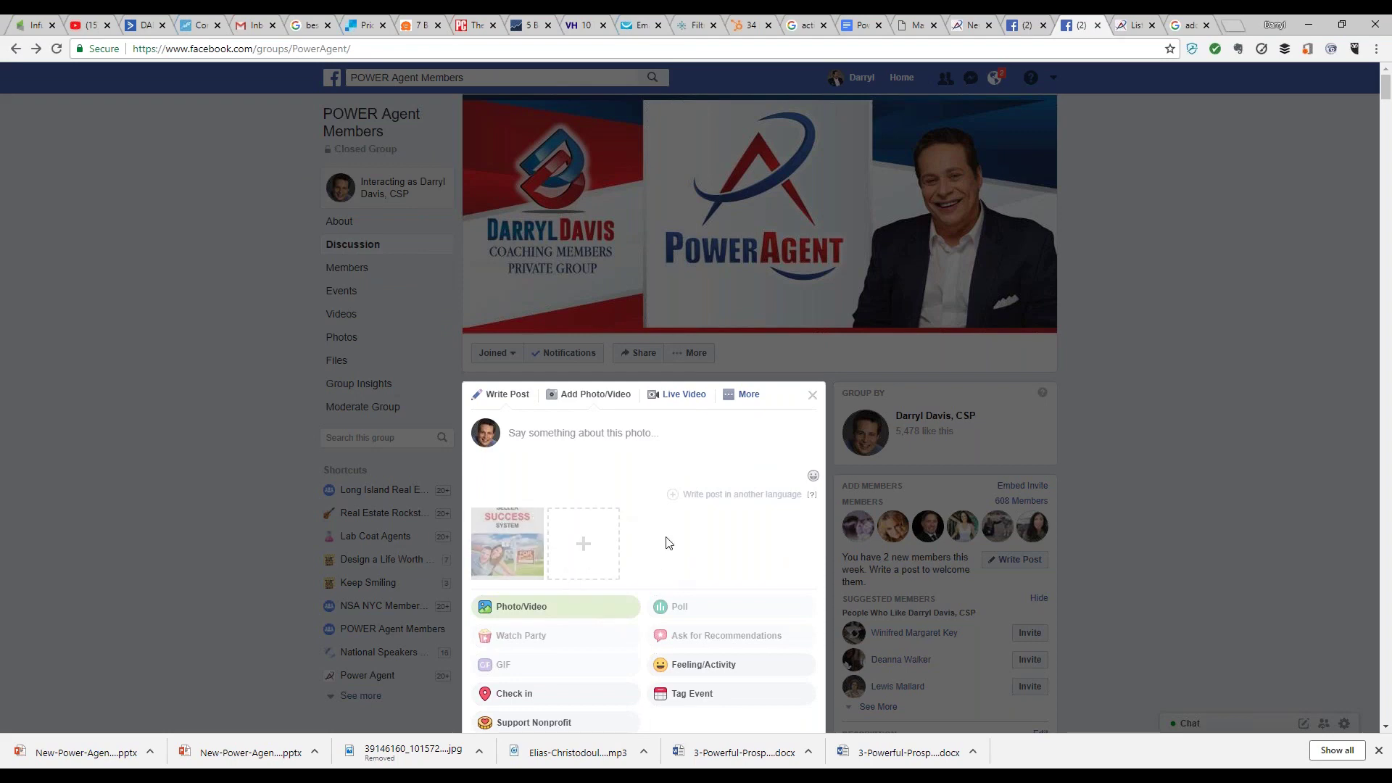
Step: Close the post composer, discarding the draft with the cover image
{"action": "mouse_move", "coordinate": [537, 555]}
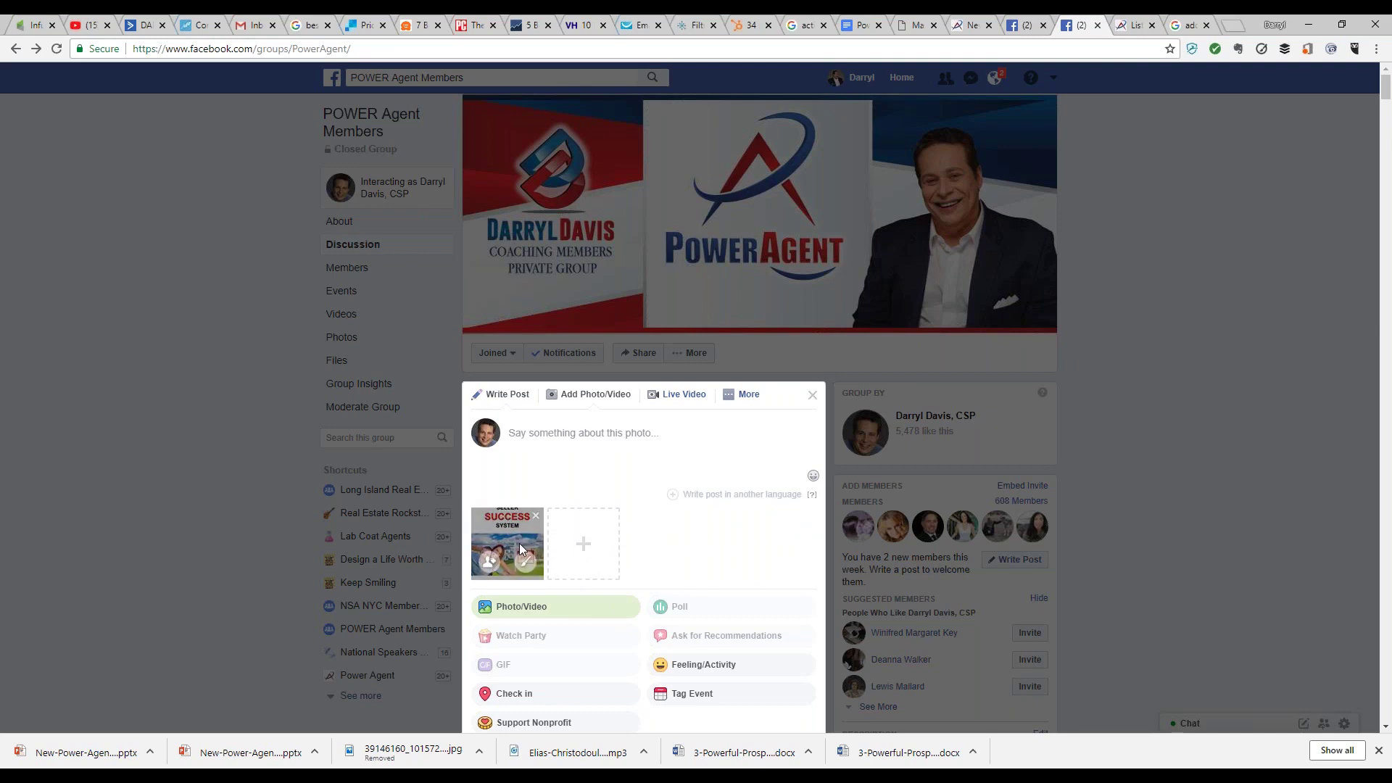
{"action": "left_click", "coordinate": [812, 395]}
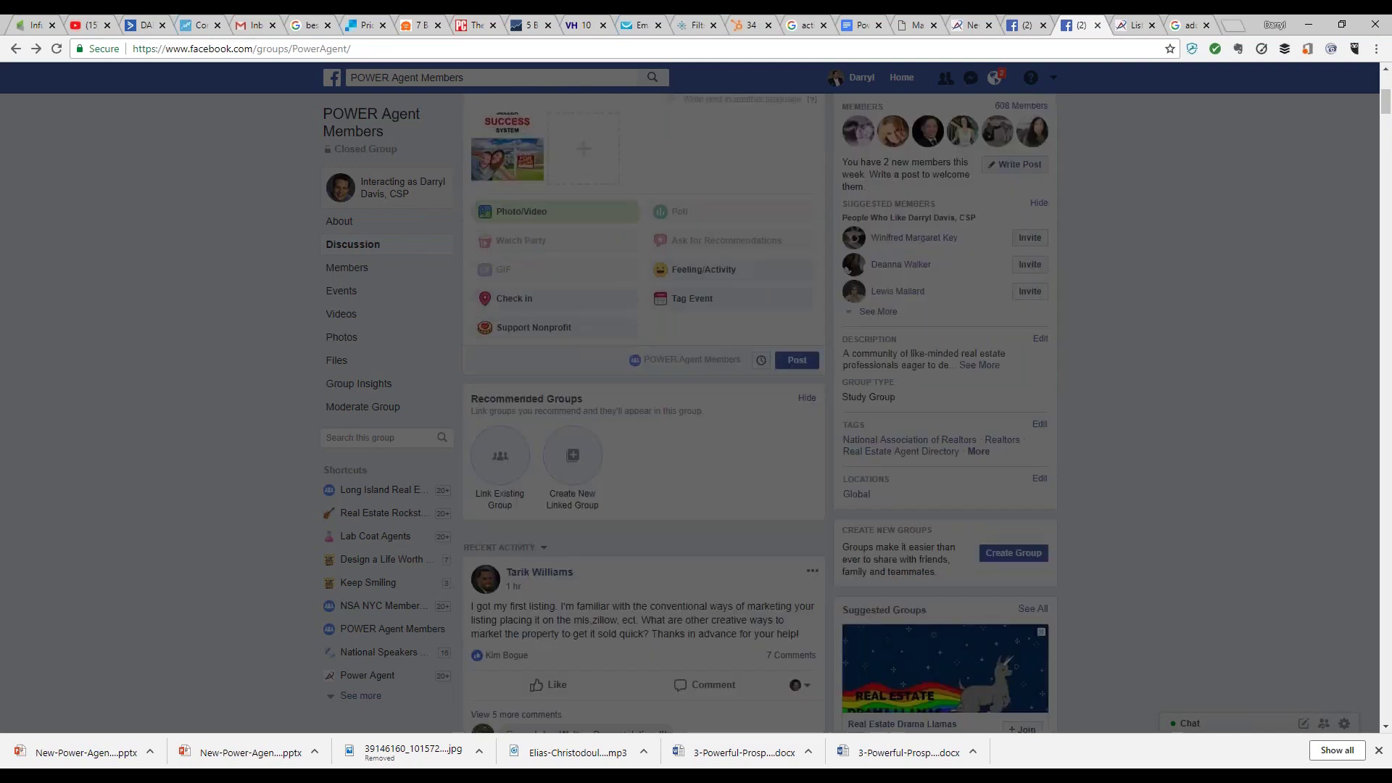
{"action": "left_click", "coordinate": [819, 397]}
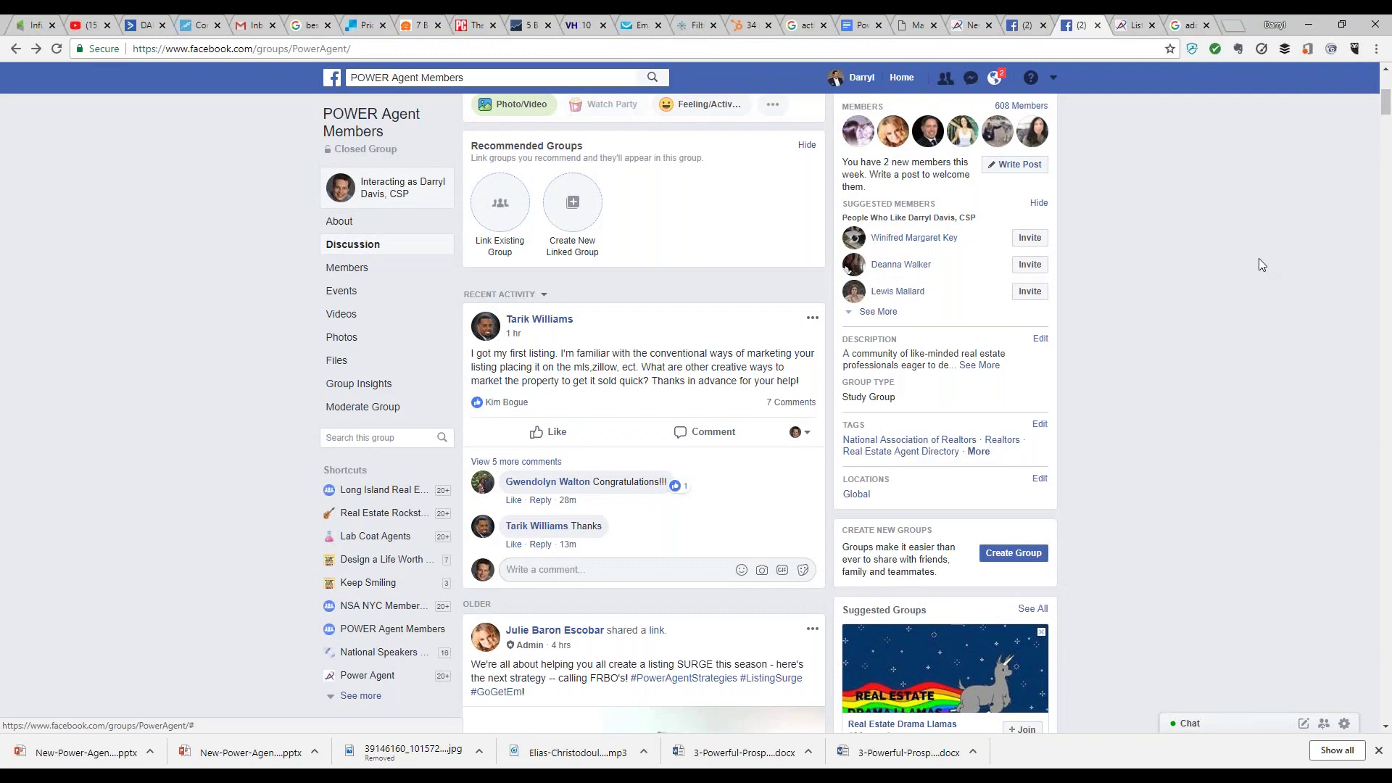
{"action": "left_click", "coordinate": [1129, 25]}
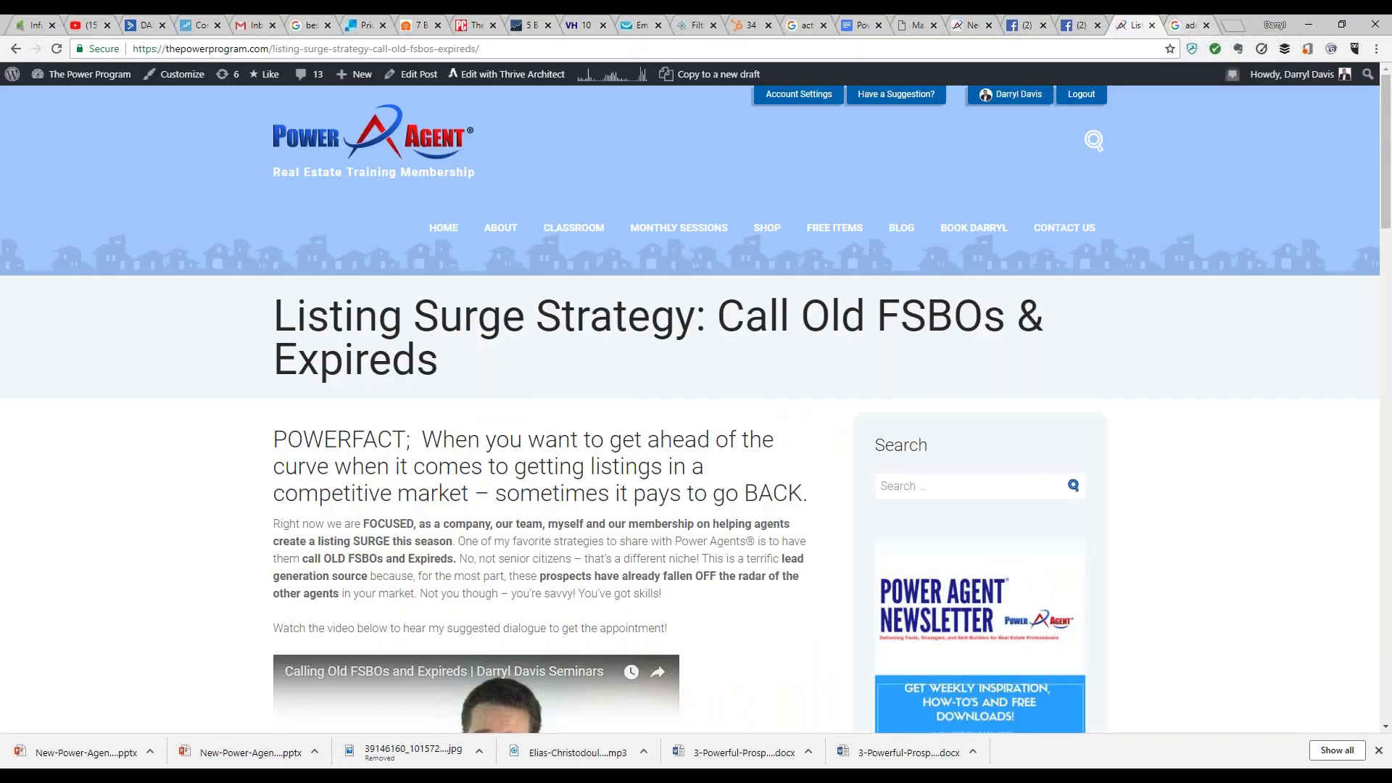
Step: Reload the Power Program site and scroll through the New Agent resource list
{"action": "key", "text": "F5"}
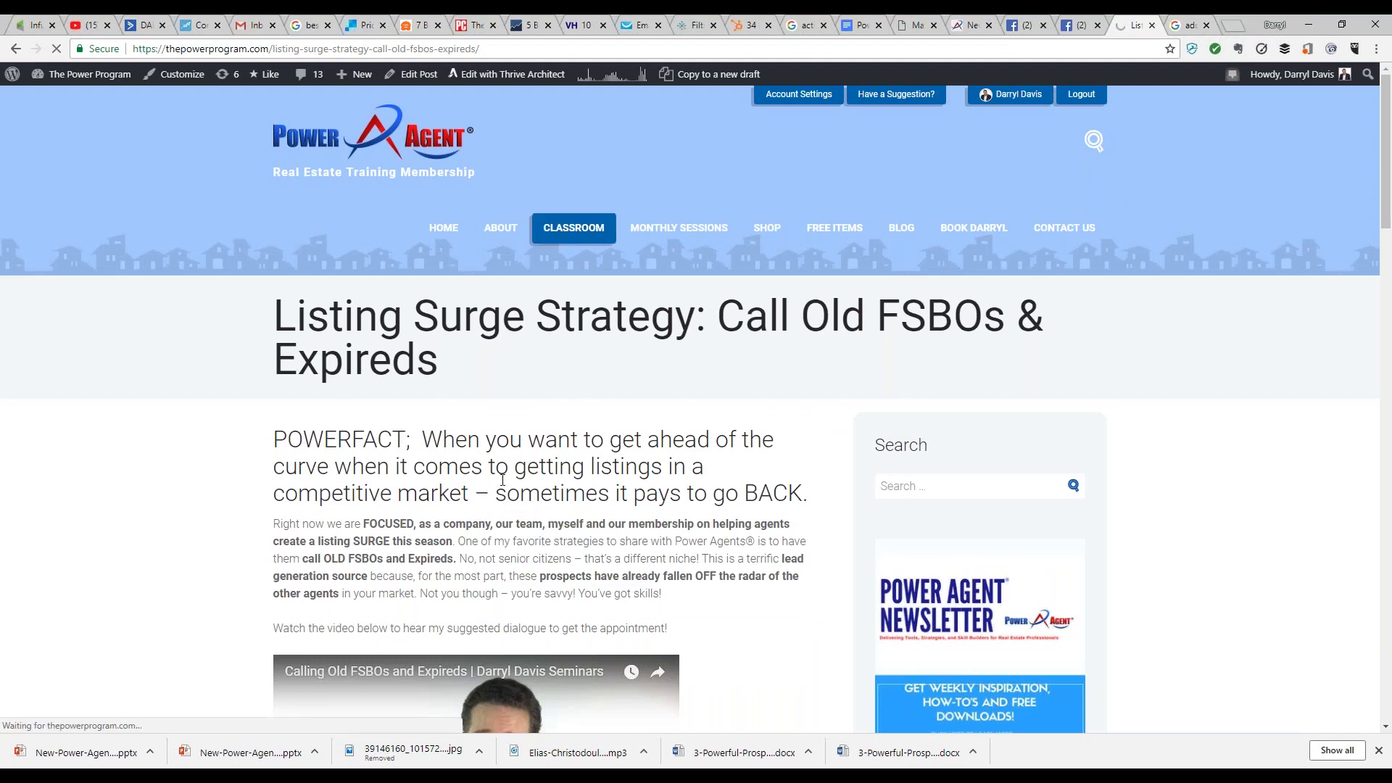
{"action": "scroll", "coordinate": [435, 507], "scroll_direction": "down", "scroll_amount": 1}
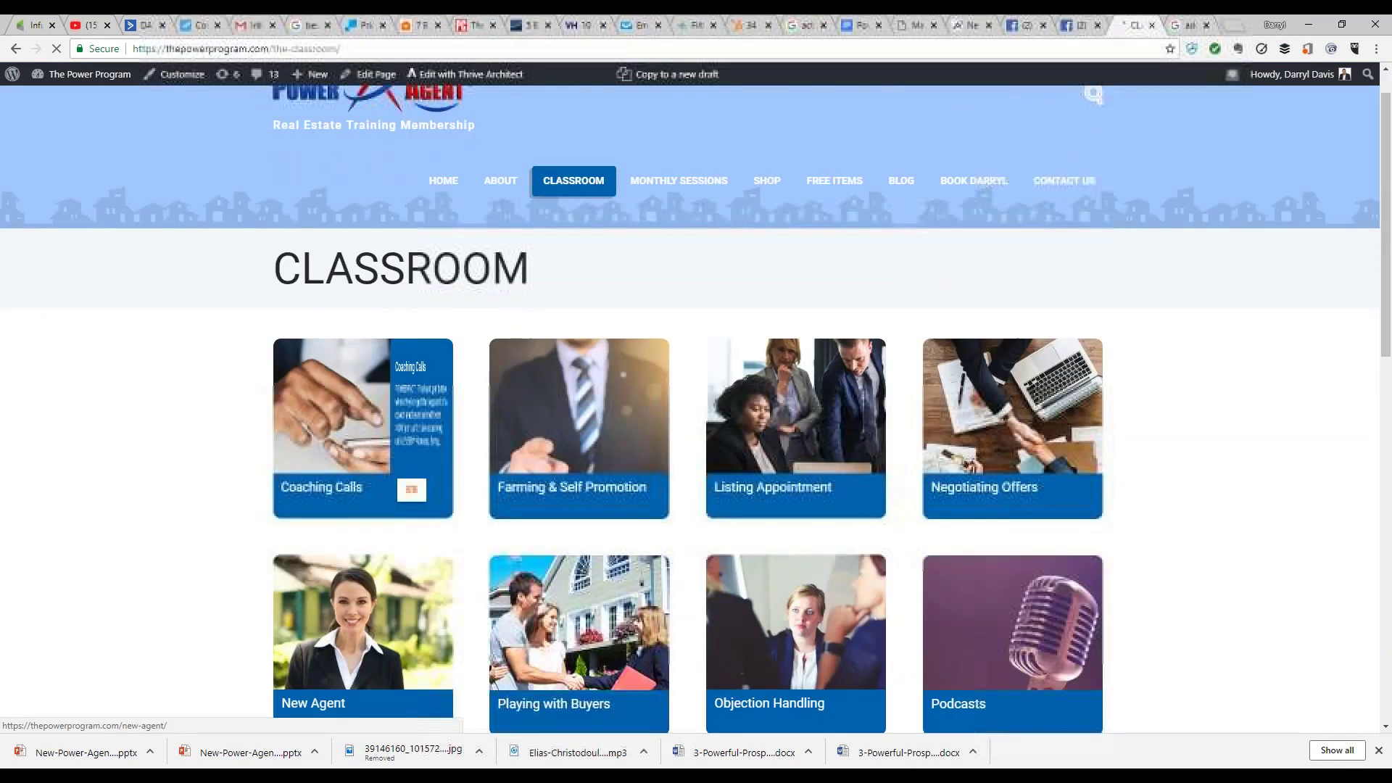
{"action": "scroll", "coordinate": [397, 517], "scroll_direction": "down", "scroll_amount": 5}
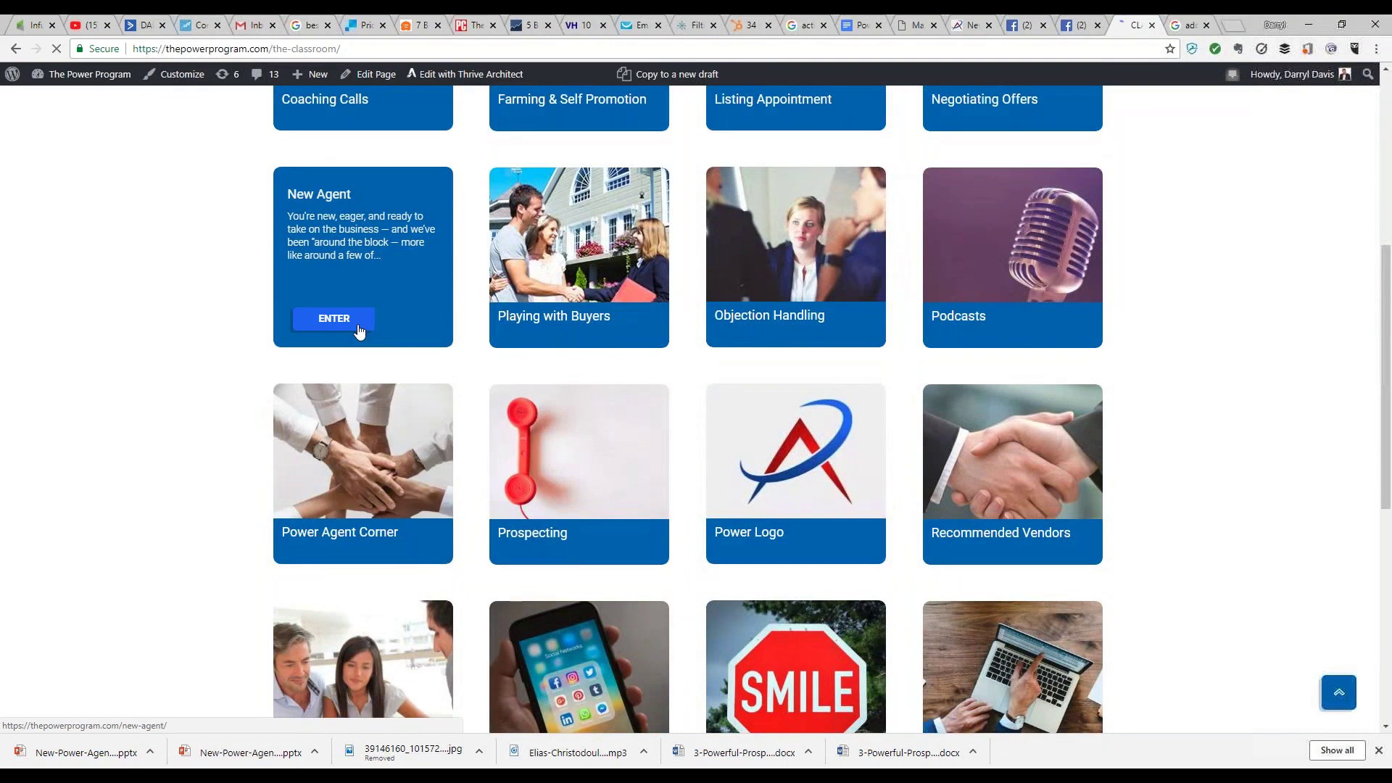
{"action": "scroll", "coordinate": [518, 371], "scroll_direction": "down", "scroll_amount": 5}
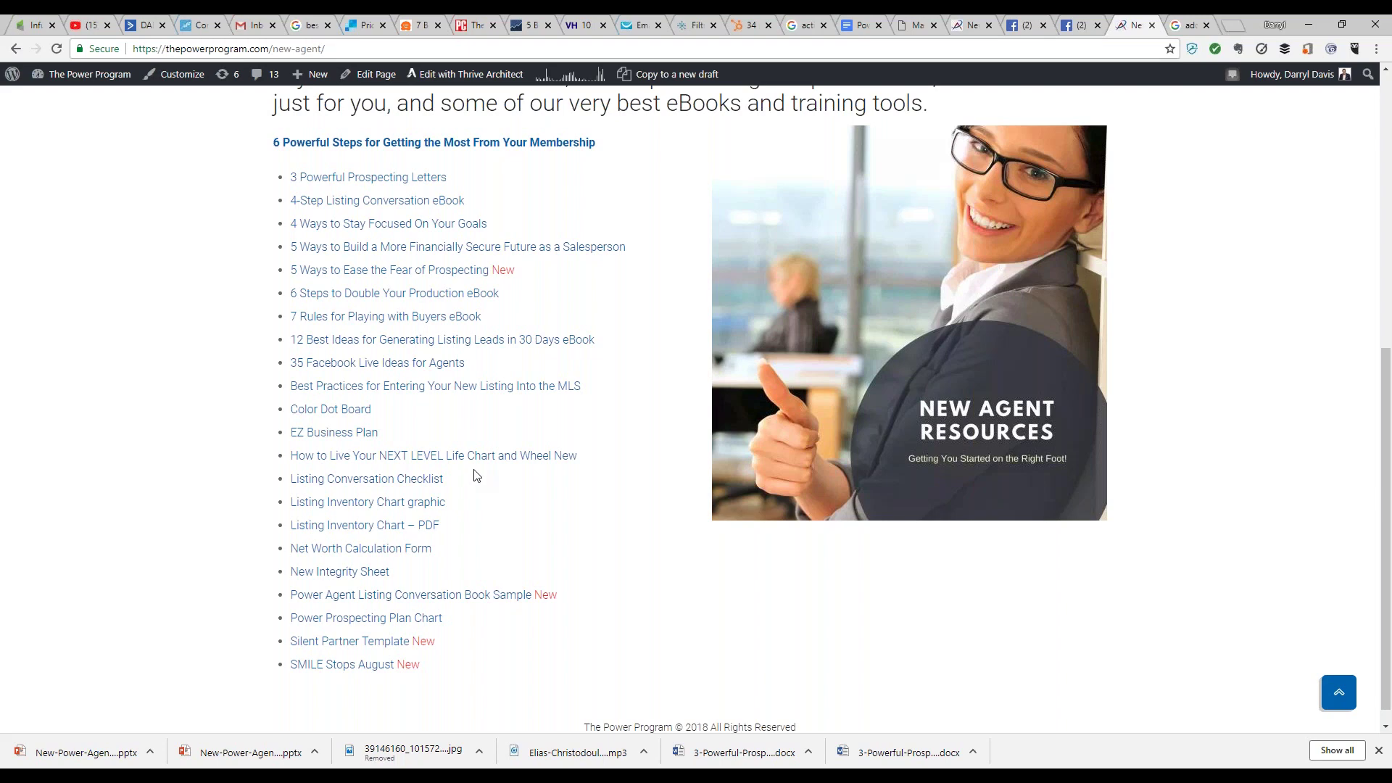
{"action": "scroll", "coordinate": [477, 474], "scroll_direction": "up", "scroll_amount": 1}
{"action": "scroll", "coordinate": [476, 475], "scroll_direction": "up", "scroll_amount": 1}
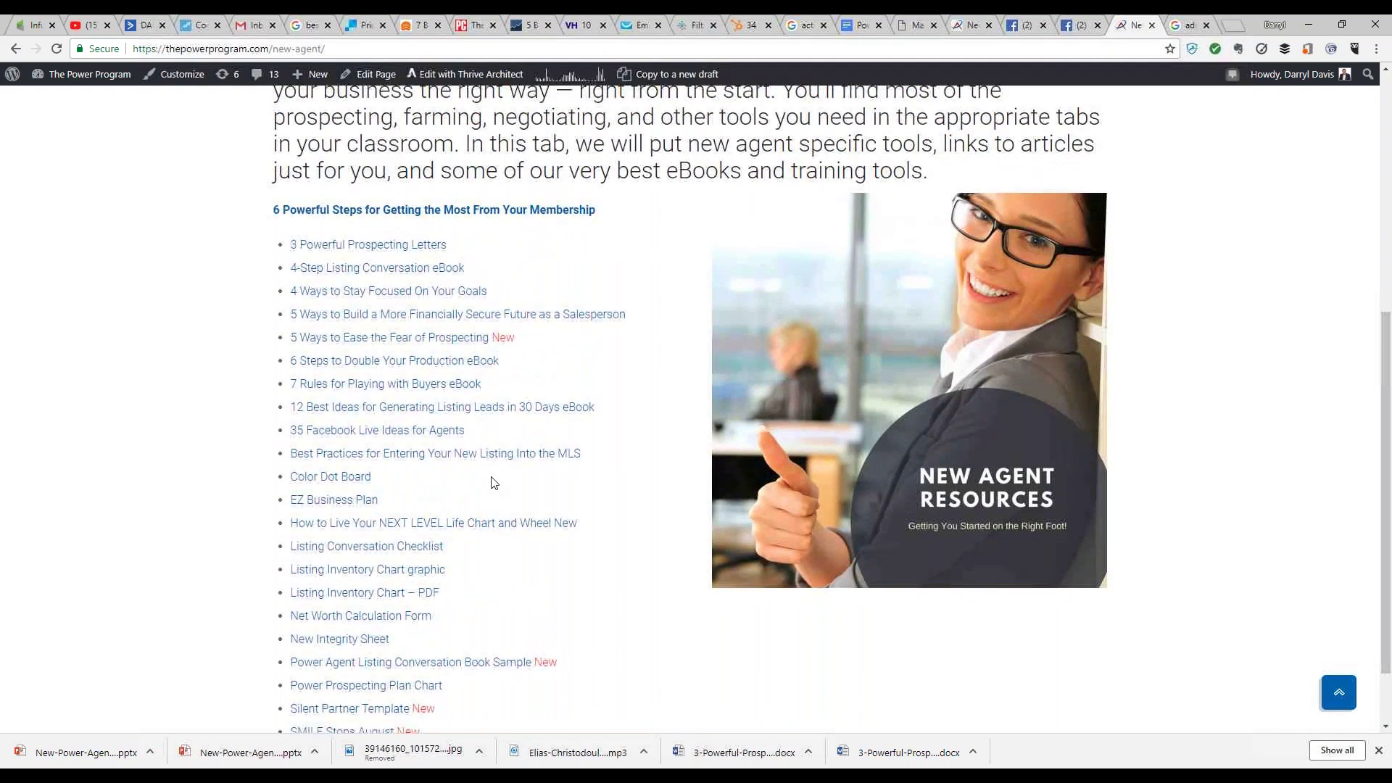
{"action": "scroll", "coordinate": [494, 483], "scroll_direction": "down", "scroll_amount": 1}
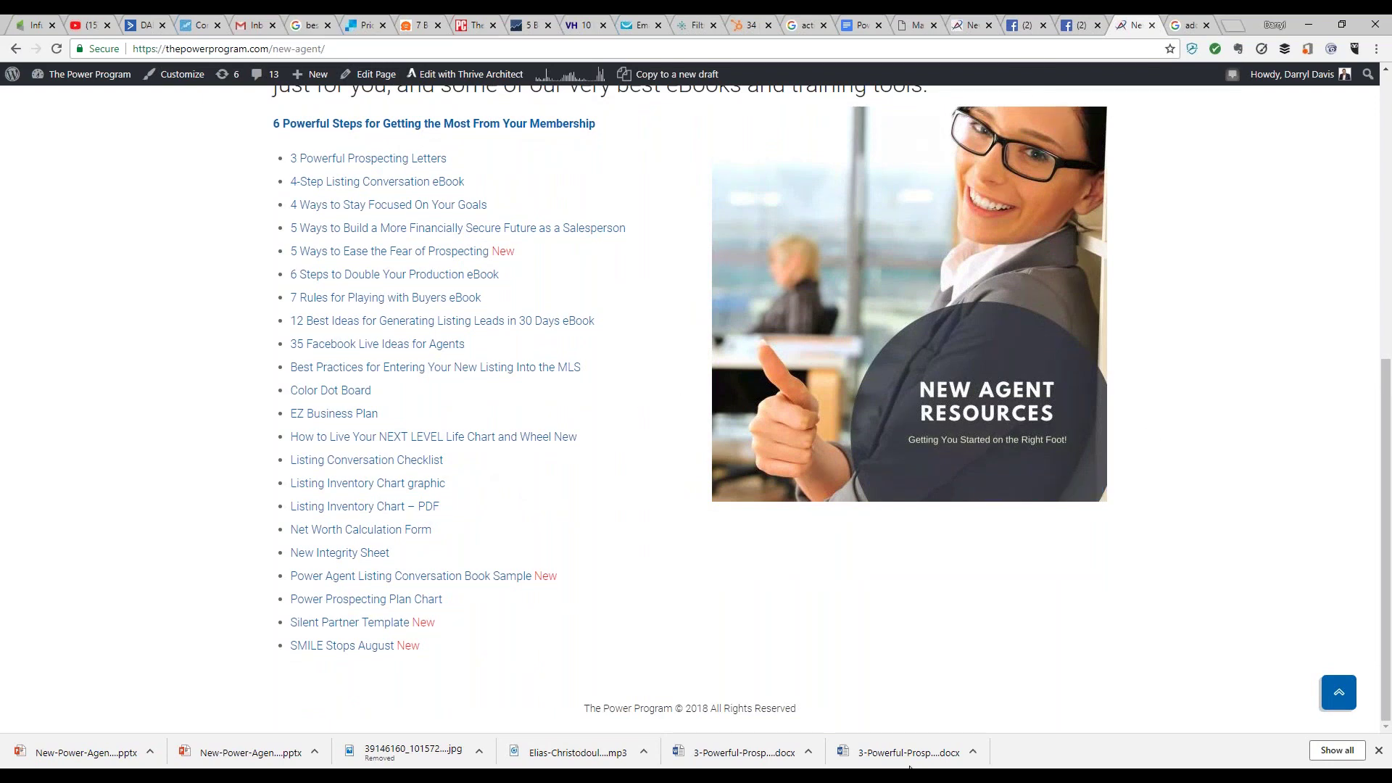
Step: Bring the Power Agent Tech Tips slide show forward from the taskbar
{"action": "mouse_move", "coordinate": [1074, 777]}
{"action": "mouse_move", "coordinate": [651, 777]}
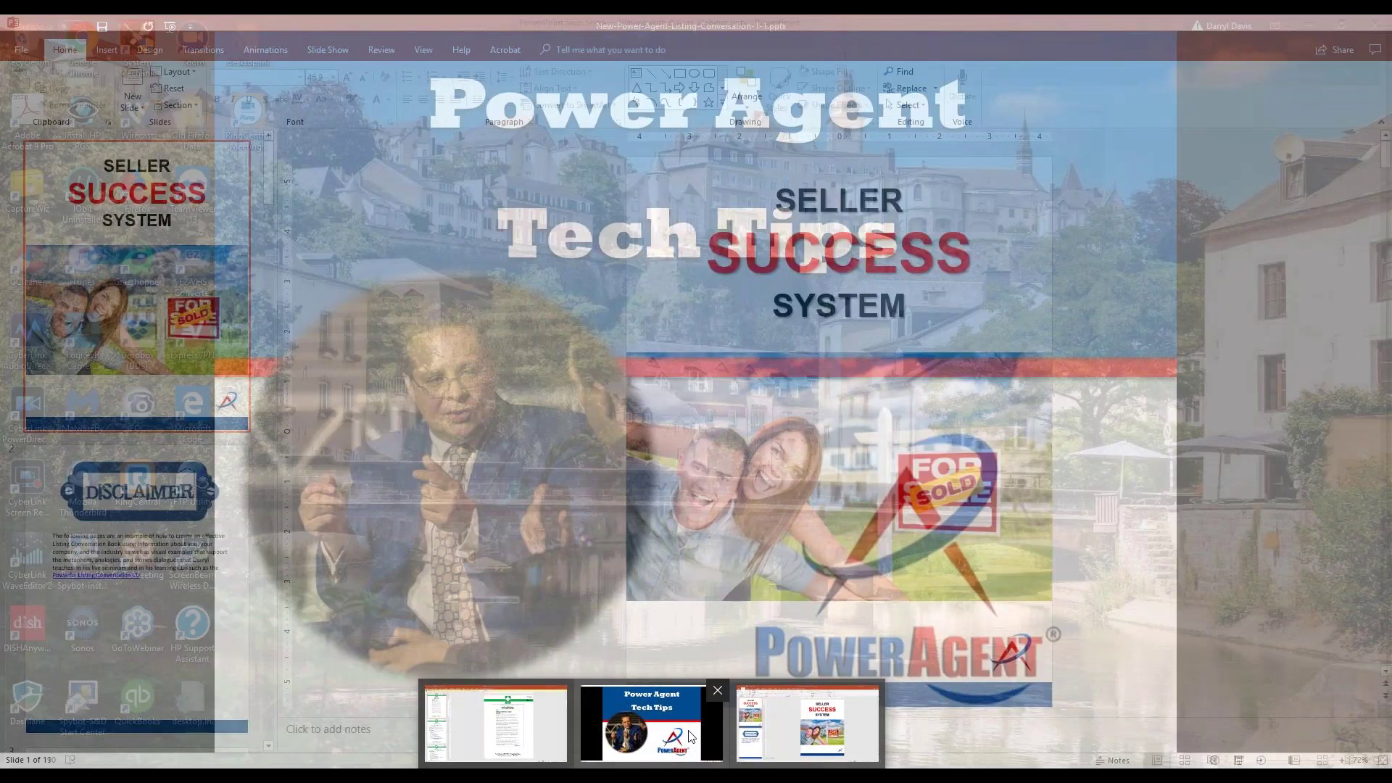
{"action": "left_click", "coordinate": [692, 737]}
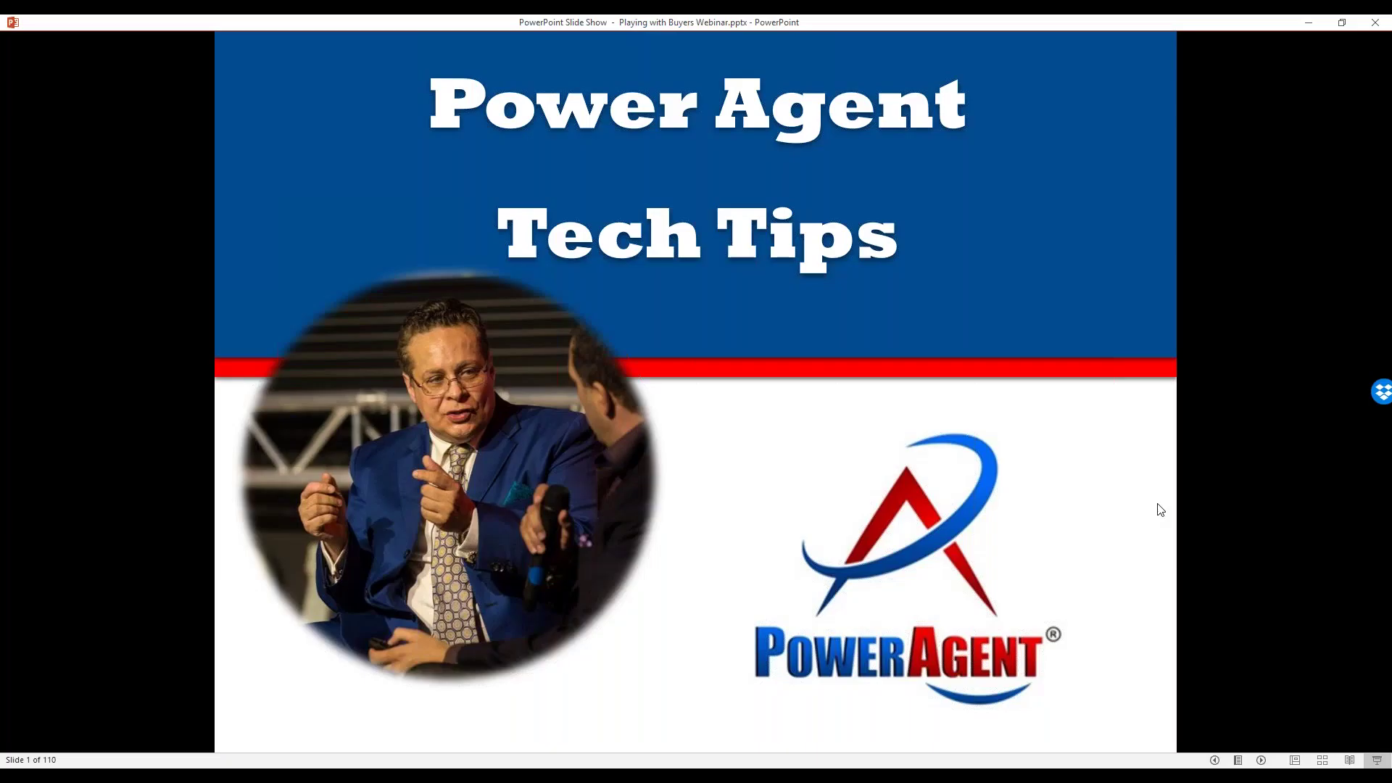